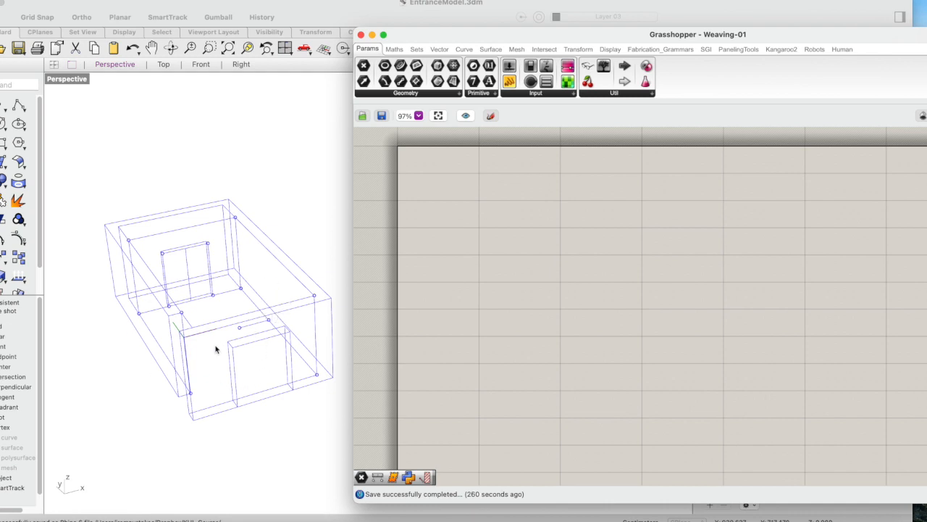
Add a Point parameter to the Grasshopper canvas and reference the room's front-left floor corner point from Rhino
{"action": "double_click", "coordinate": [473, 291]}
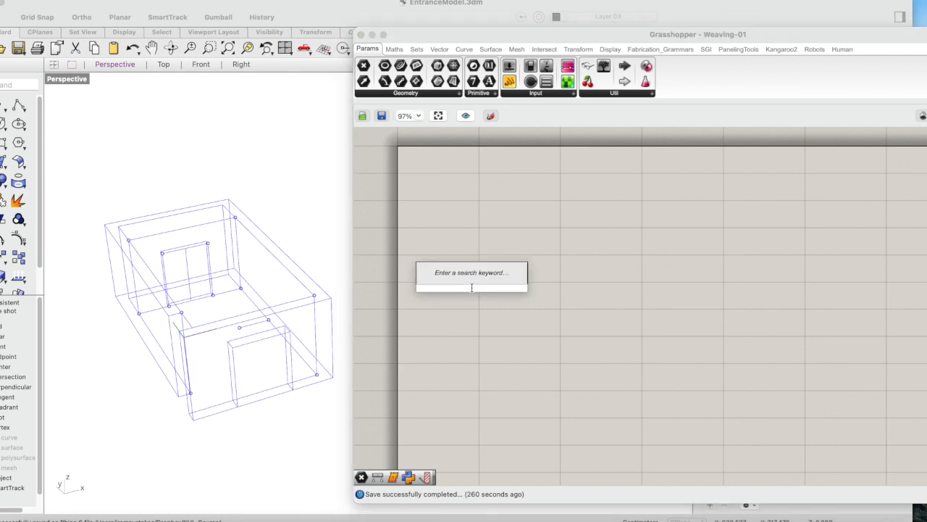
{"action": "type", "text": "point"}
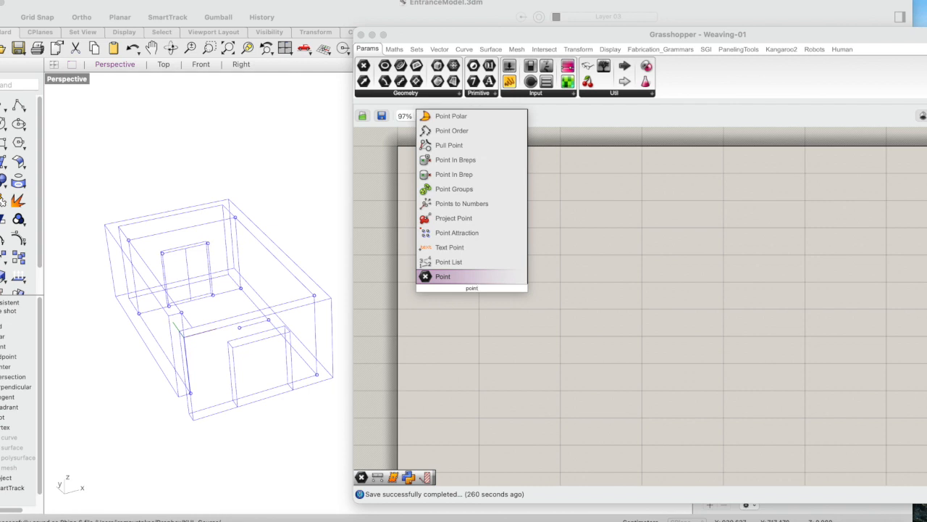
{"action": "key", "text": "Return"}
{"action": "scroll", "coordinate": [476, 287], "scroll_direction": "down", "scroll_amount": 2}
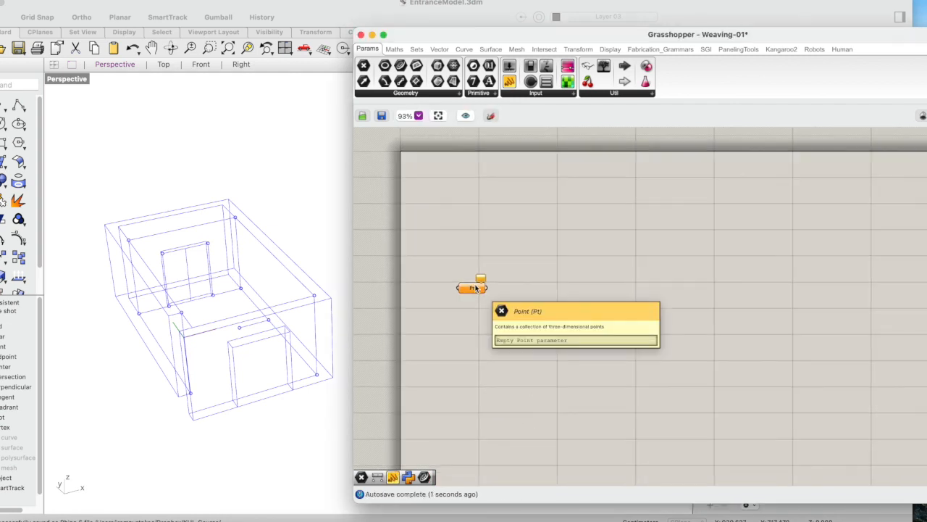
{"action": "right_click", "coordinate": [477, 288]}
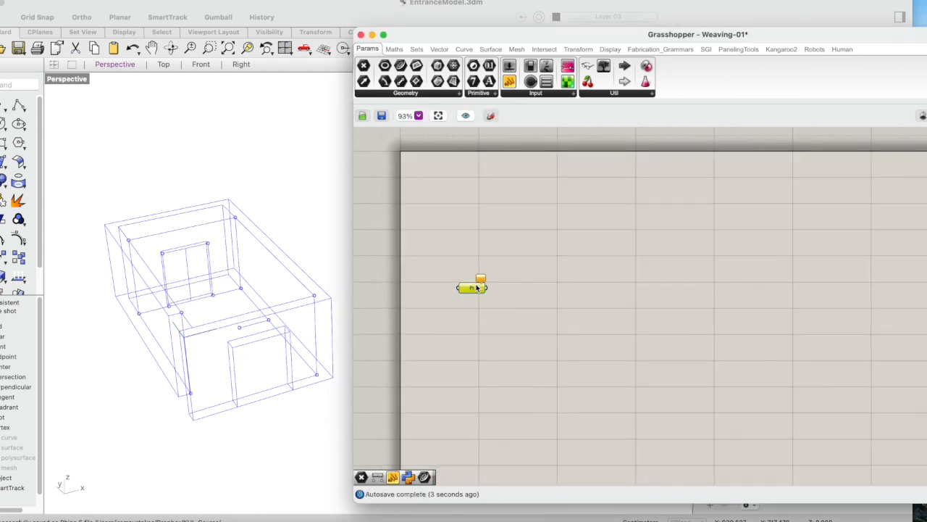
{"action": "left_click", "coordinate": [512, 432]}
{"action": "left_click", "coordinate": [190, 392]}
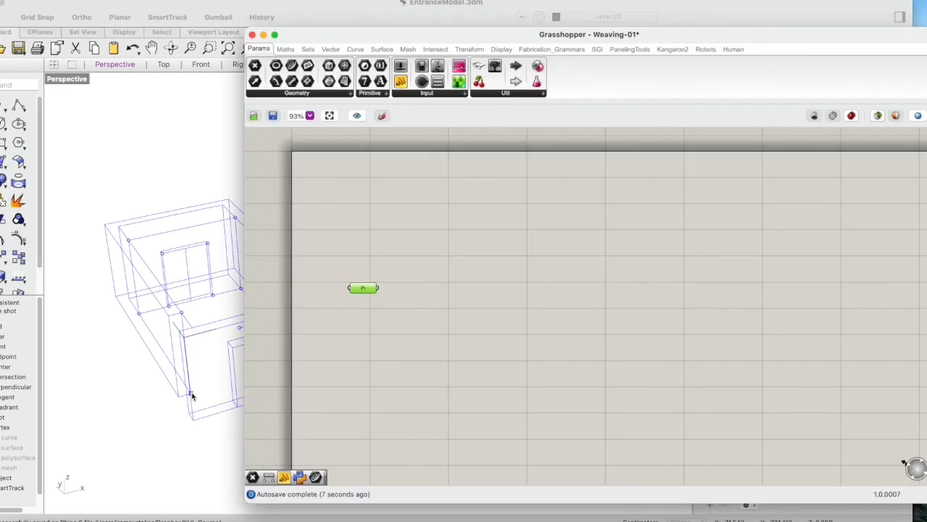
{"action": "left_click_drag", "start_coordinate": [404, 34], "coordinate": [486, 39]}
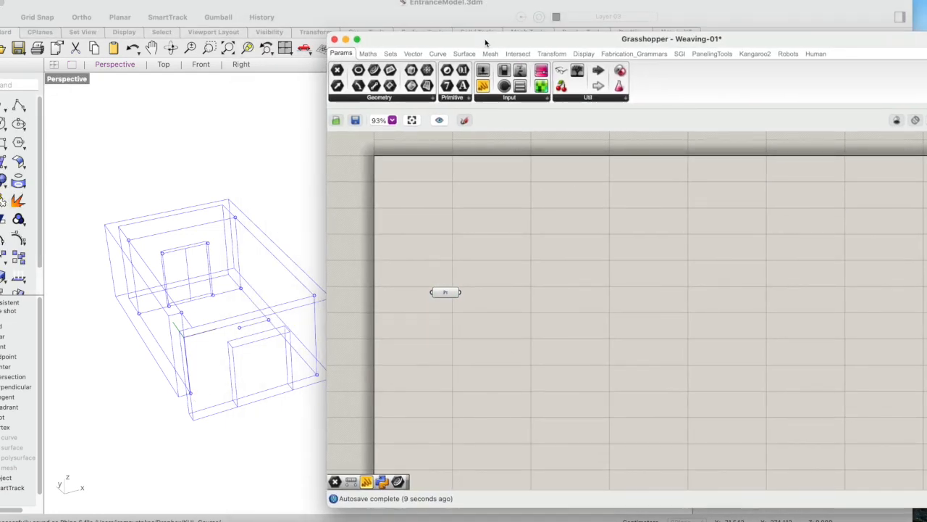
{"action": "left_click", "coordinate": [453, 291]}
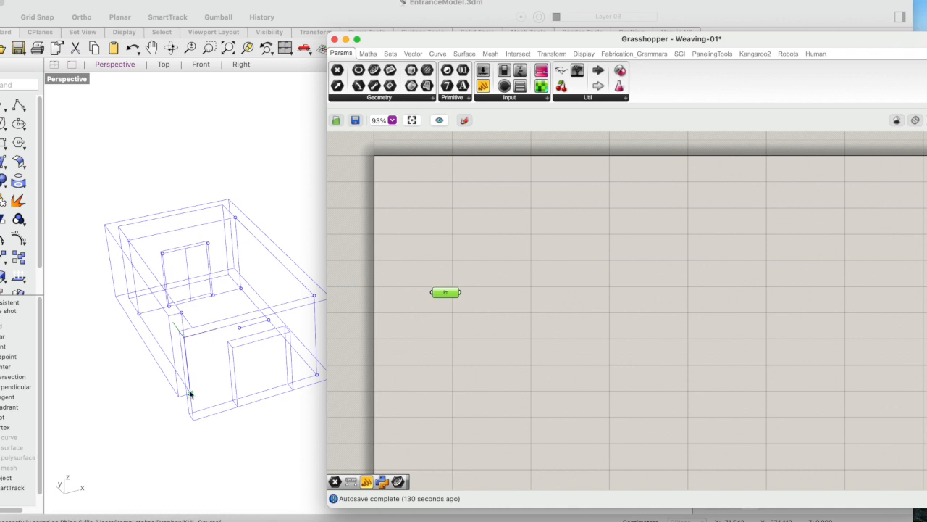
Add a second Point parameter below the first and reference the room's rear-left floor corner point from Rhino
{"action": "double_click", "coordinate": [444, 324]}
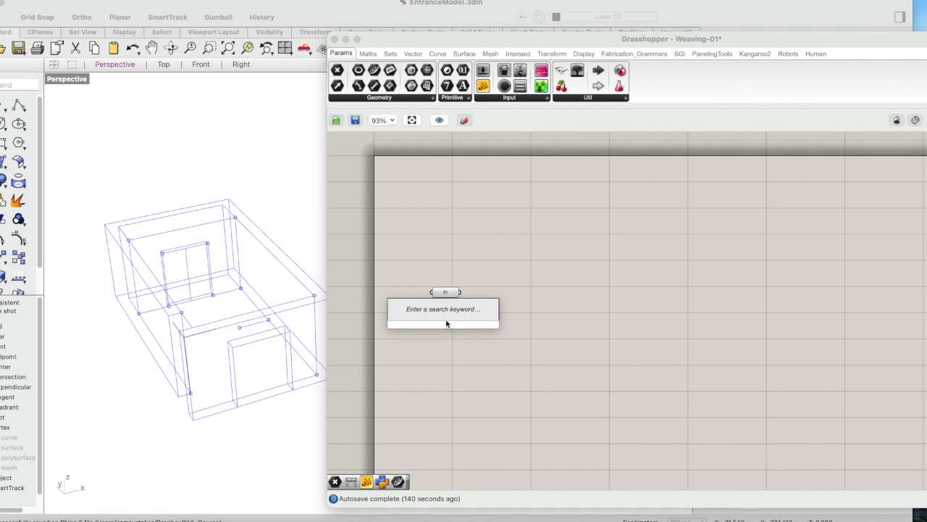
{"action": "type", "text": "point"}
{"action": "key", "text": "Return"}
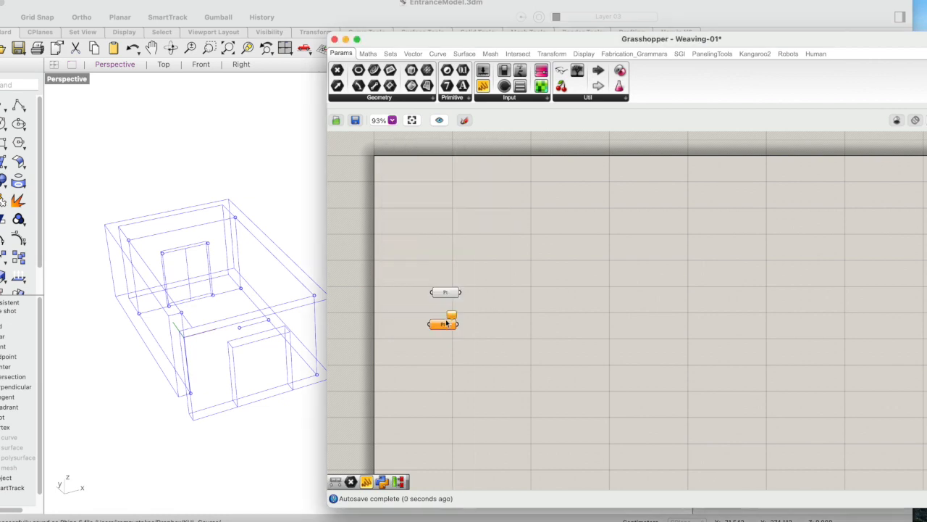
{"action": "right_click", "coordinate": [444, 325]}
{"action": "left_click", "coordinate": [481, 431]}
{"action": "left_click", "coordinate": [139, 315]}
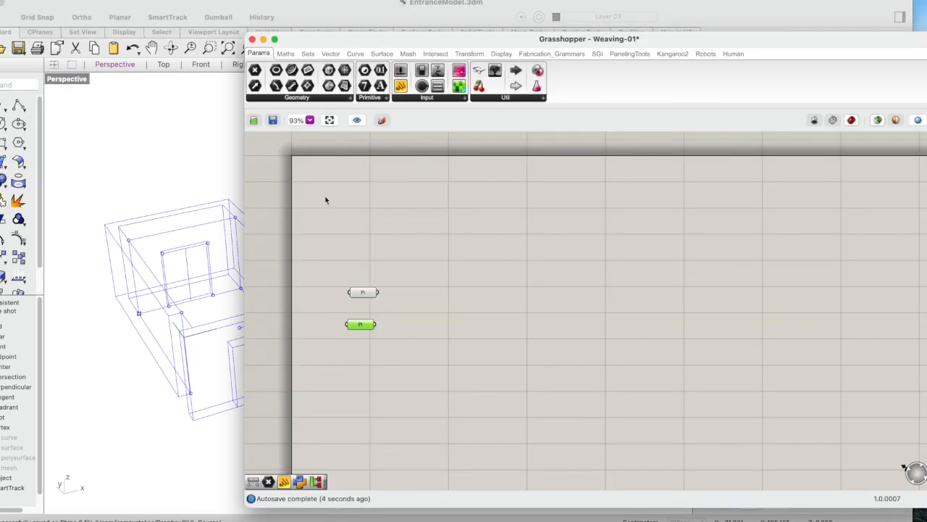
{"action": "left_click_drag", "start_coordinate": [369, 51], "coordinate": [397, 43]}
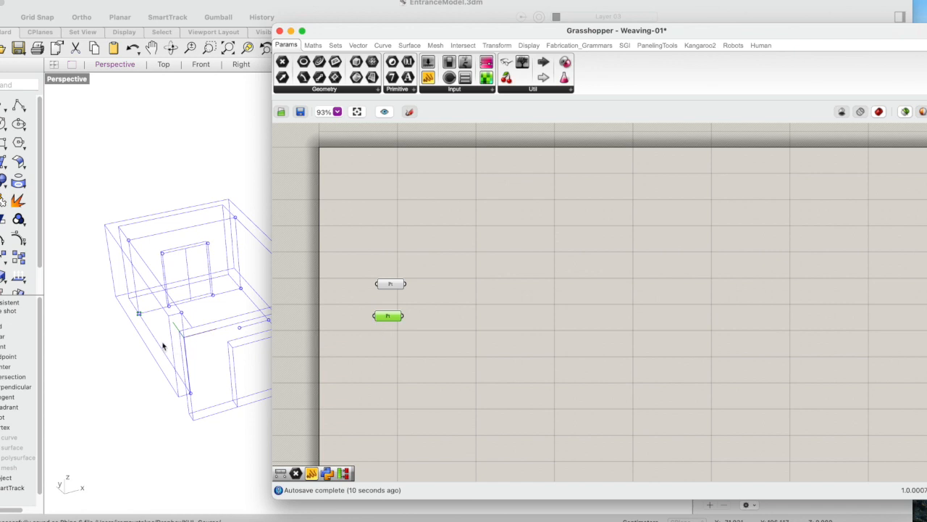
Arrange the two Point parameters close together, one directly below the other
{"action": "left_click_drag", "start_coordinate": [392, 320], "coordinate": [398, 314]}
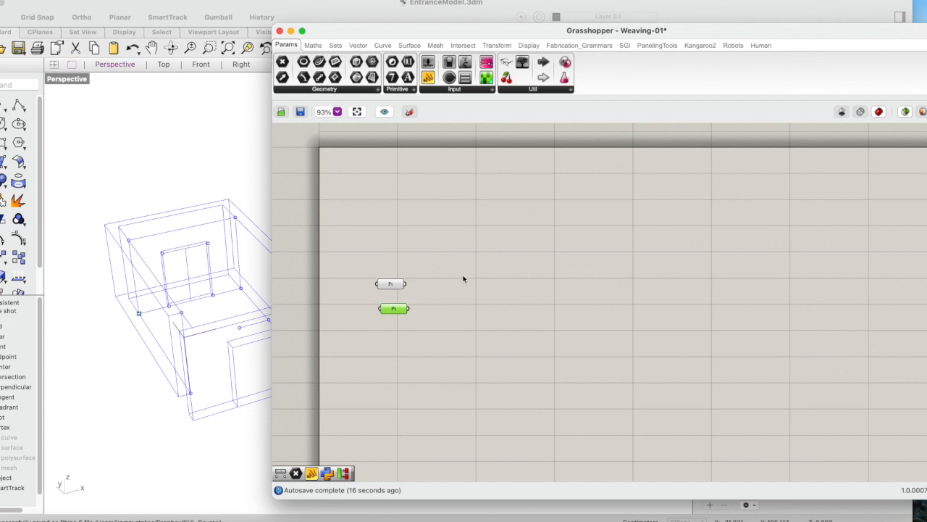
{"action": "left_click_drag", "start_coordinate": [391, 285], "coordinate": [386, 288]}
{"action": "left_click", "coordinate": [389, 310]}
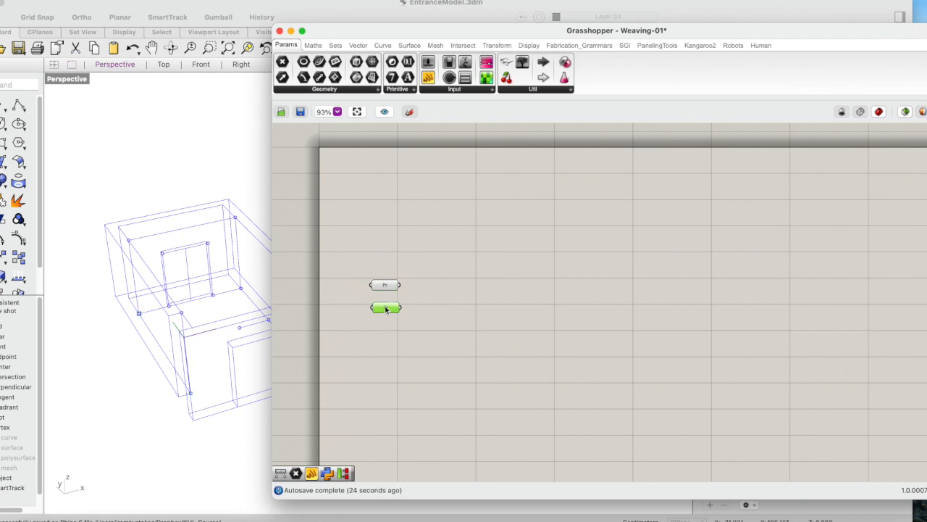
{"action": "left_click", "coordinate": [471, 330]}
Add a two-point Line component and connect the upper Point to input A and the lower Point to input B
{"action": "double_click", "coordinate": [450, 305]}
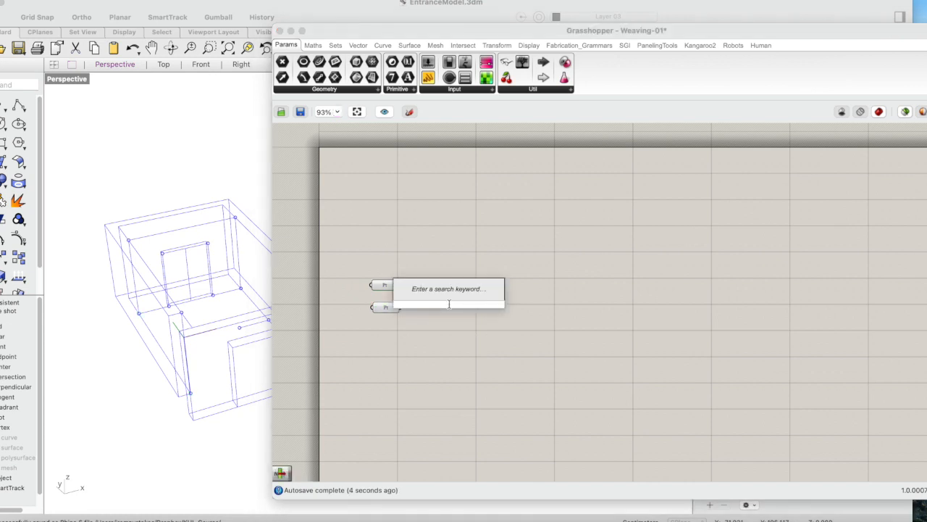
{"action": "type", "text": "line"}
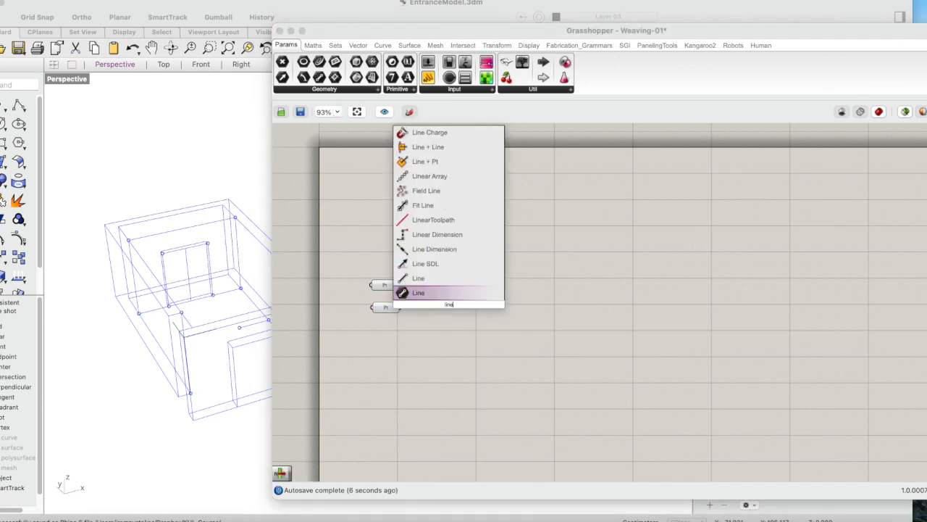
{"action": "left_click", "coordinate": [433, 278]}
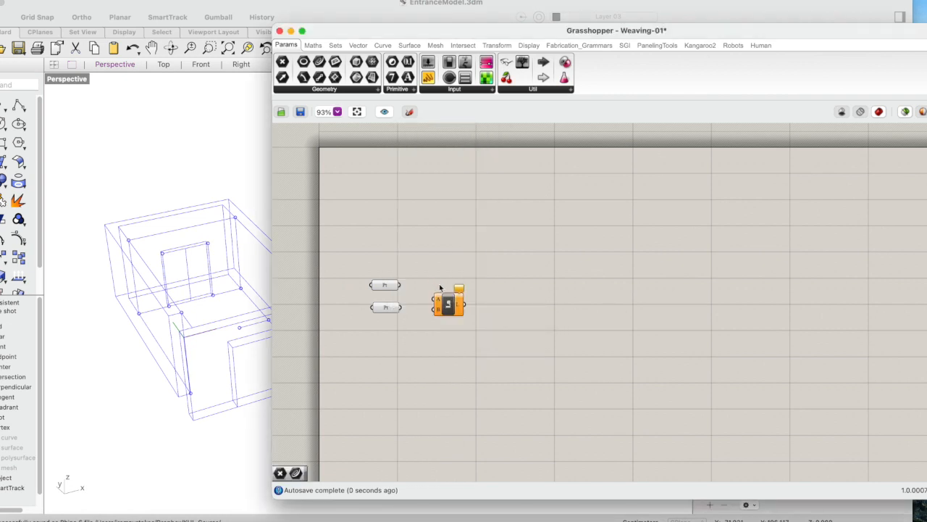
{"action": "left_click_drag", "start_coordinate": [447, 299], "coordinate": [445, 292]}
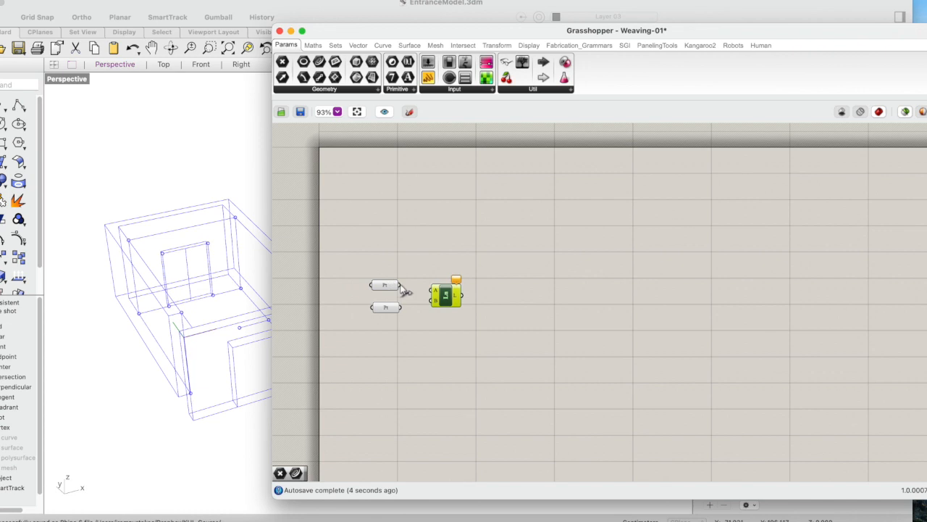
{"action": "left_click_drag", "start_coordinate": [419, 290], "coordinate": [433, 301]}
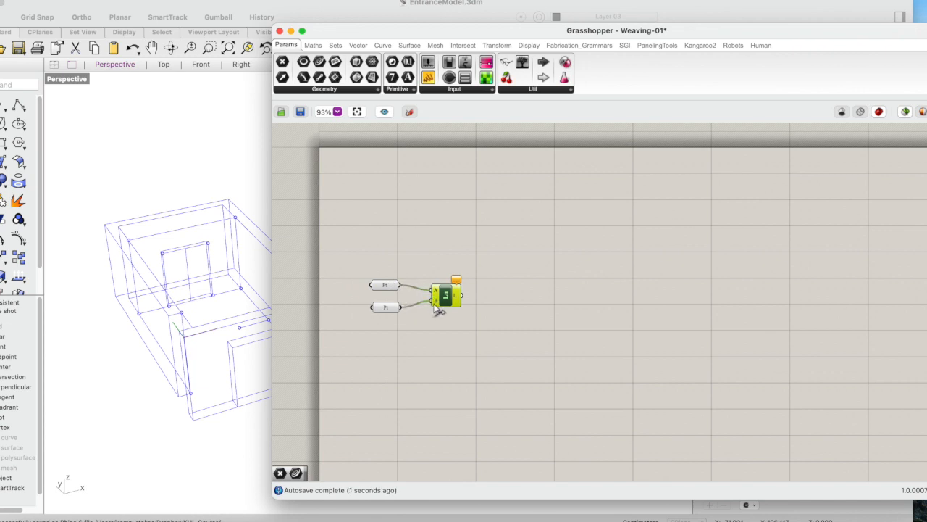
Add a Curve Middle component beside the Line component and connect the line output to its curve input
{"action": "double_click", "coordinate": [499, 310]}
{"action": "type", "text": "mi"}
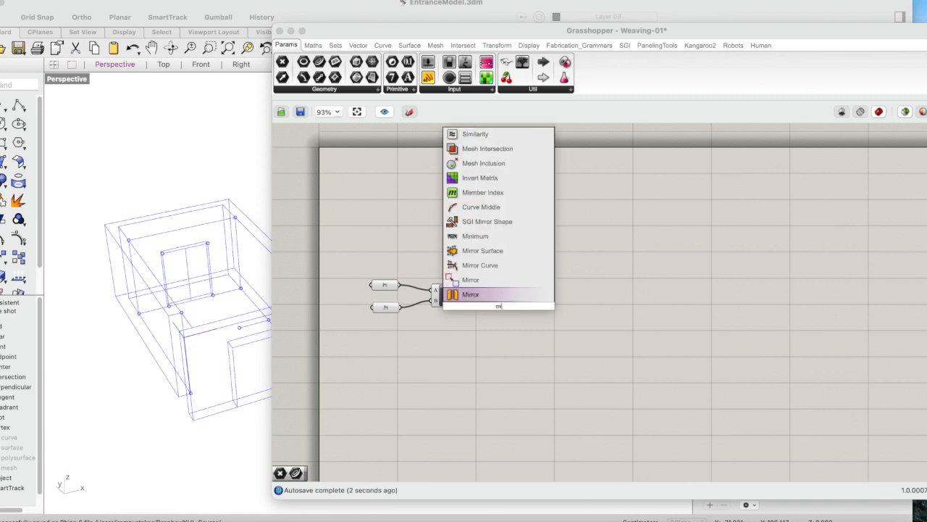
{"action": "key", "text": "BackSpace"}
{"action": "key", "text": "BackSpace"}
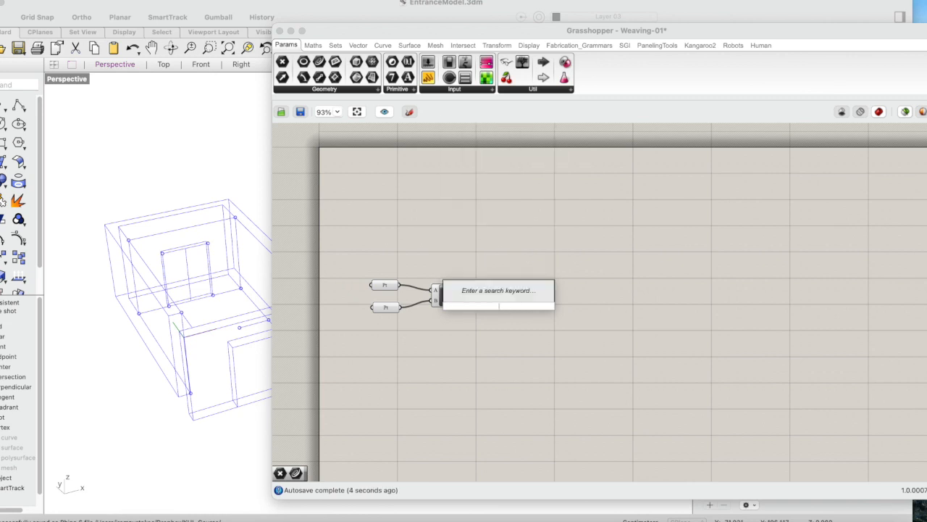
{"action": "type", "text": "curve"}
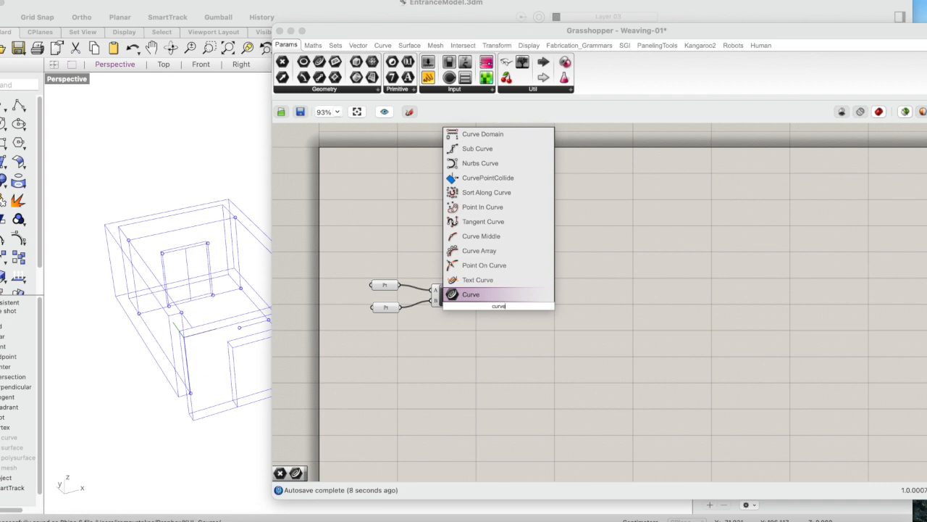
{"action": "left_click", "coordinate": [506, 238]}
{"action": "left_click_drag", "start_coordinate": [511, 313], "coordinate": [514, 302]}
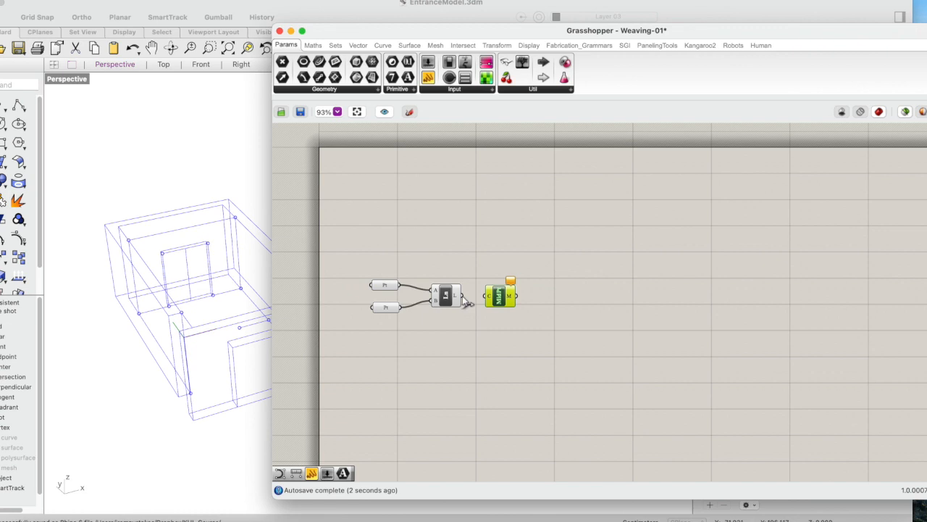
{"action": "left_click_drag", "start_coordinate": [458, 295], "coordinate": [490, 296]}
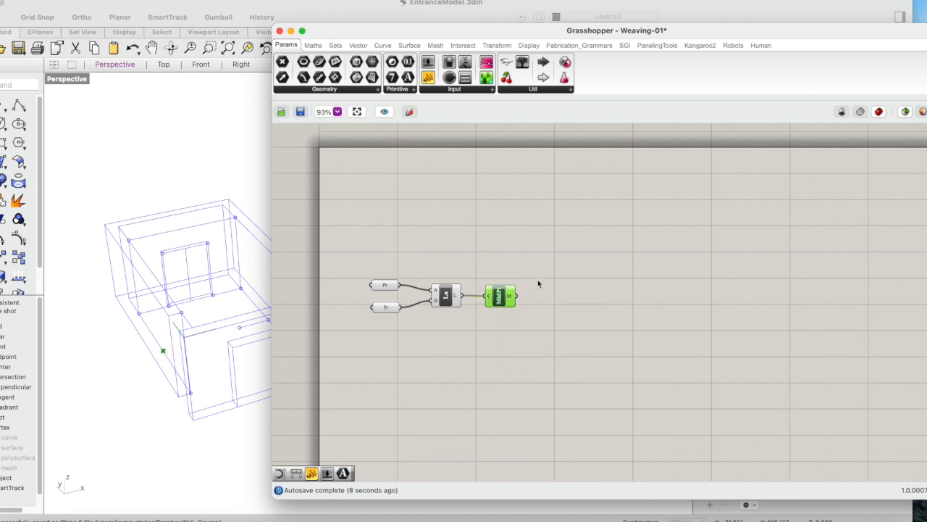
Move the first Point parameter above the Line component and select it together with the Curve Middle component
{"action": "left_click_drag", "start_coordinate": [380, 287], "coordinate": [436, 244]}
{"action": "left_click", "coordinate": [502, 291]}
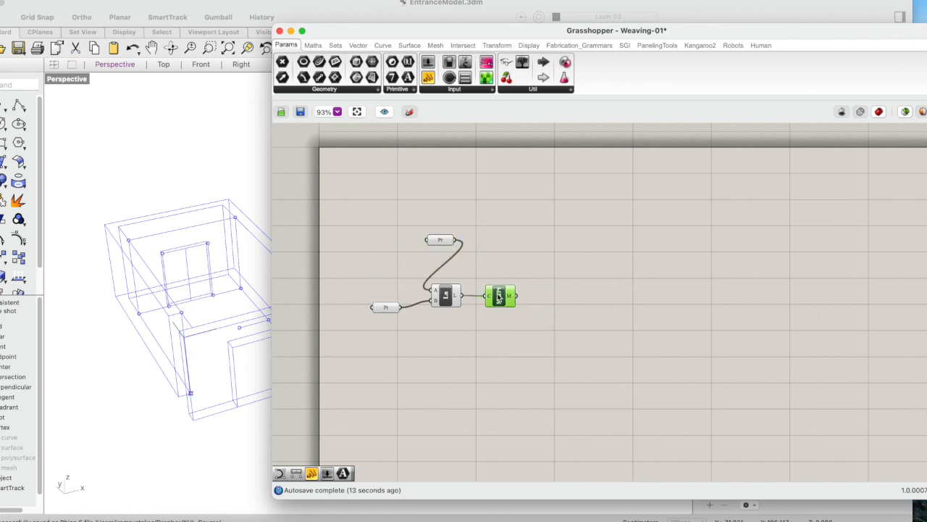
{"action": "left_click", "coordinate": [438, 241], "text": "shift"}
{"action": "right_click_drag", "start_coordinate": [582, 292], "coordinate": [562, 299]}
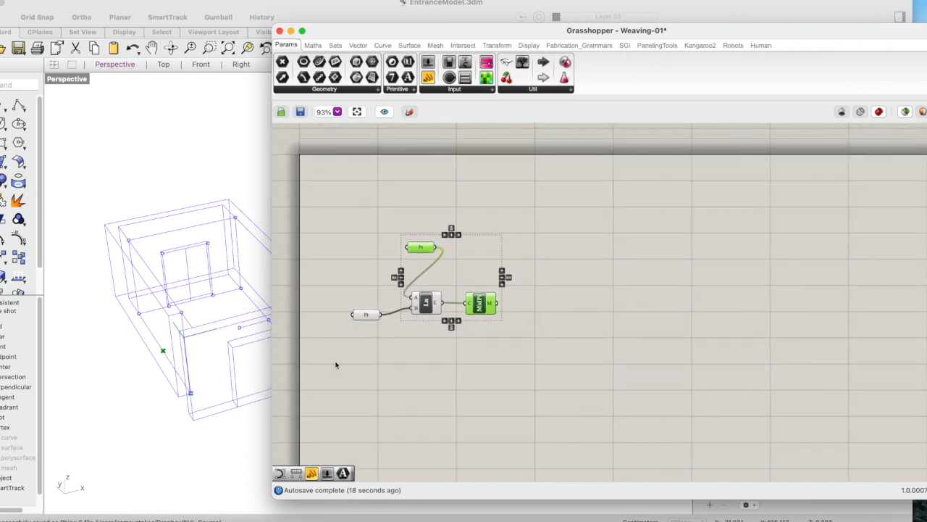
Add a Move component to the canvas, to the right of the Curve Middle component
{"action": "double_click", "coordinate": [619, 287]}
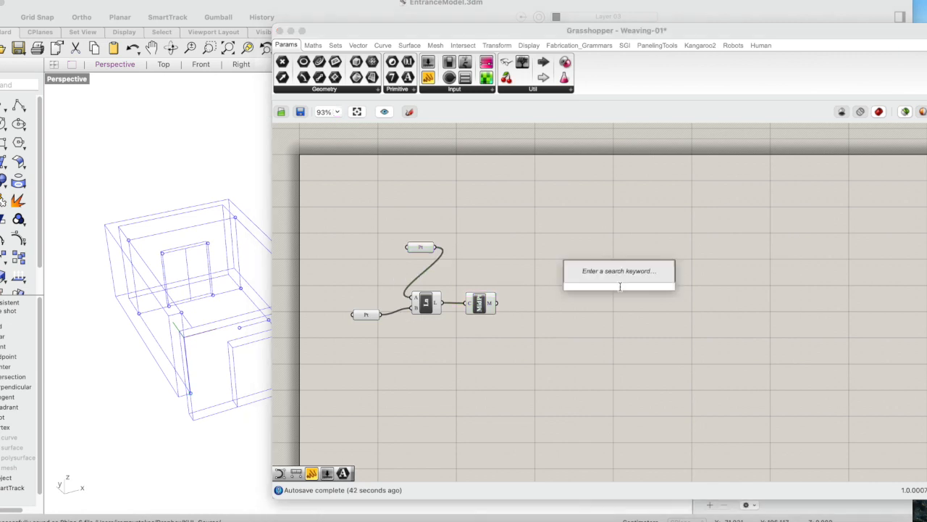
{"action": "type", "text": "move"}
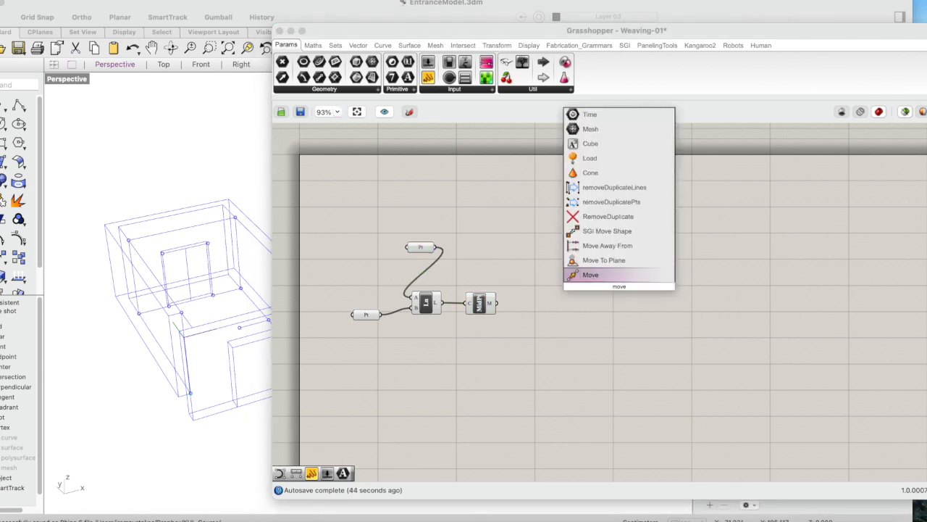
{"action": "key", "text": "Return"}
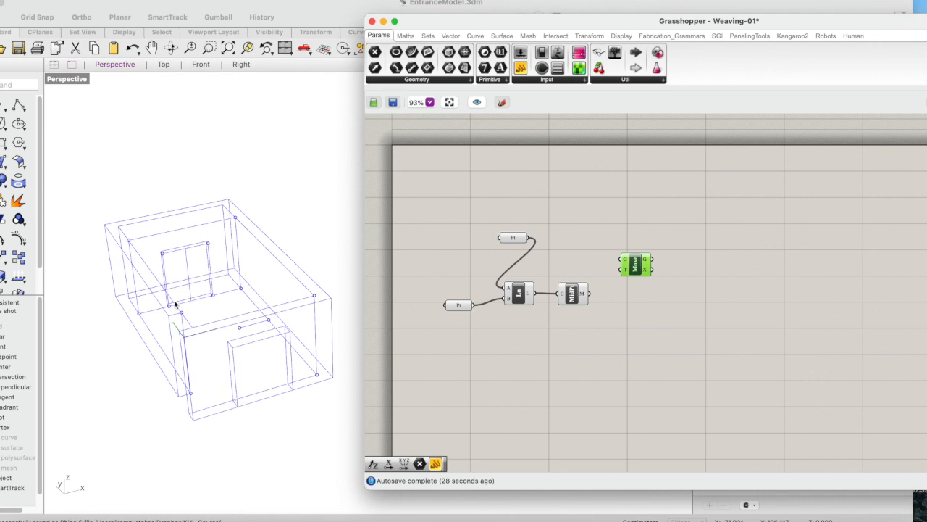
In Rhino, draw a polyline from the front opening's left base corner to the rear door's left base corner
{"action": "left_click", "coordinate": [6, 108]}
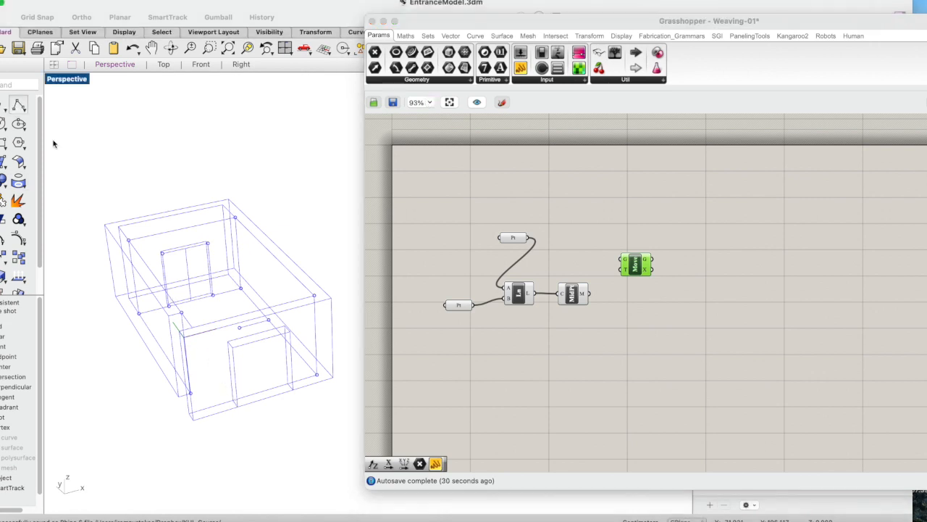
{"action": "left_click", "coordinate": [233, 401]}
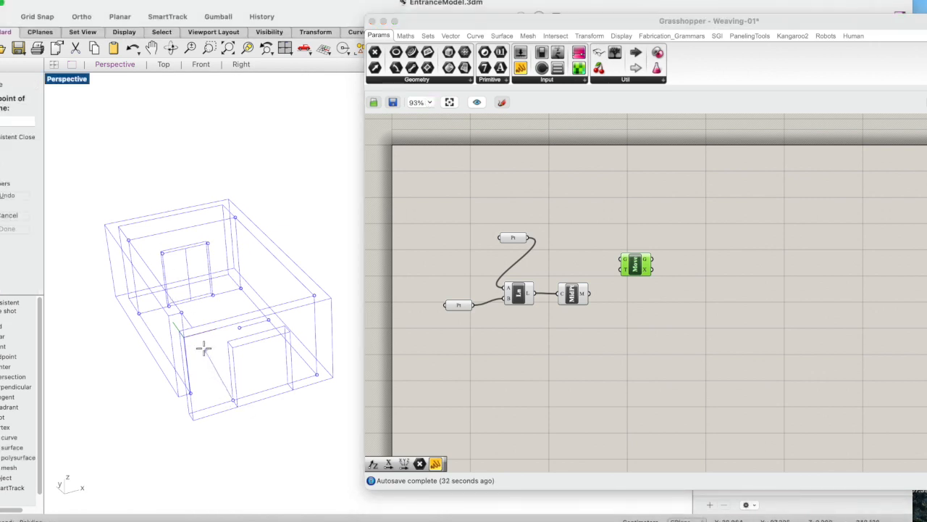
{"action": "left_click", "coordinate": [168, 307]}
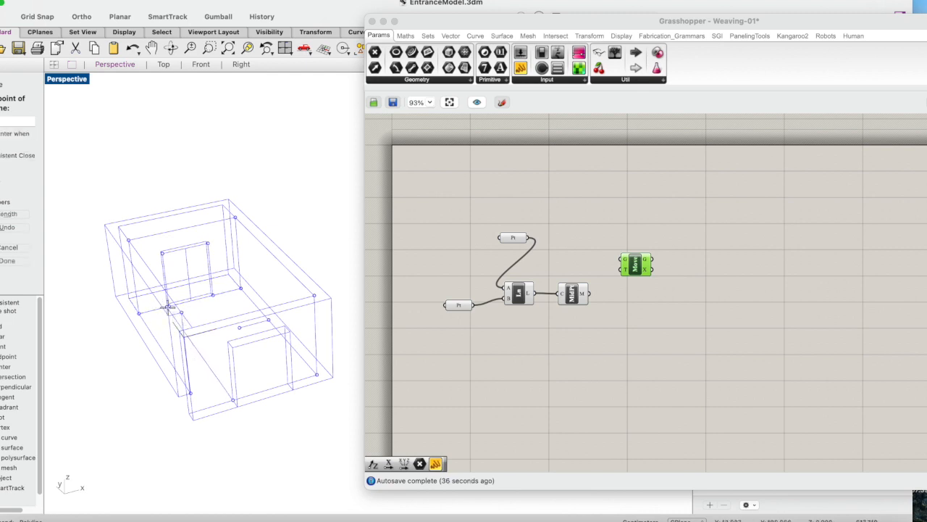
{"action": "key", "text": "Return"}
{"action": "left_click", "coordinate": [581, 425]}
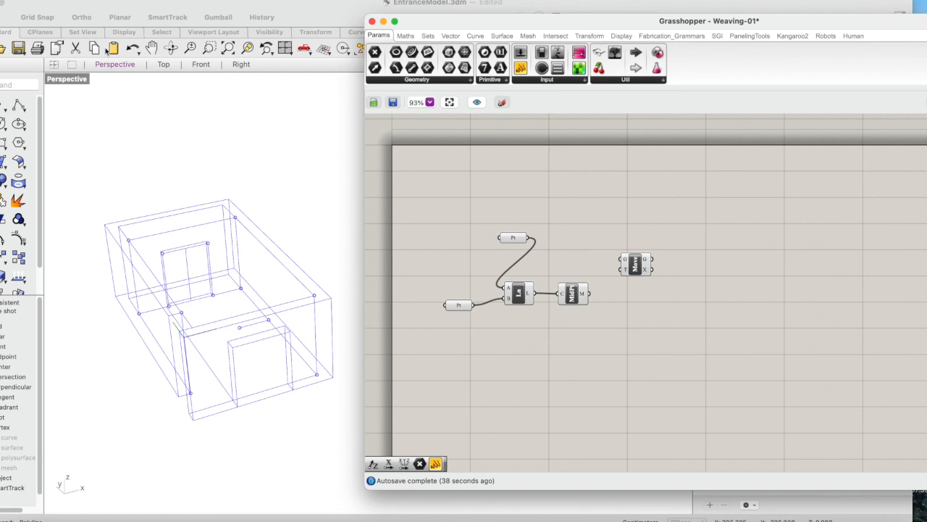
In Rhino, measure the distance from the left wall's front base corner point perpendicular to the polyline across the floor
{"action": "left_click_drag", "start_coordinate": [89, 1], "coordinate": [140, 2]}
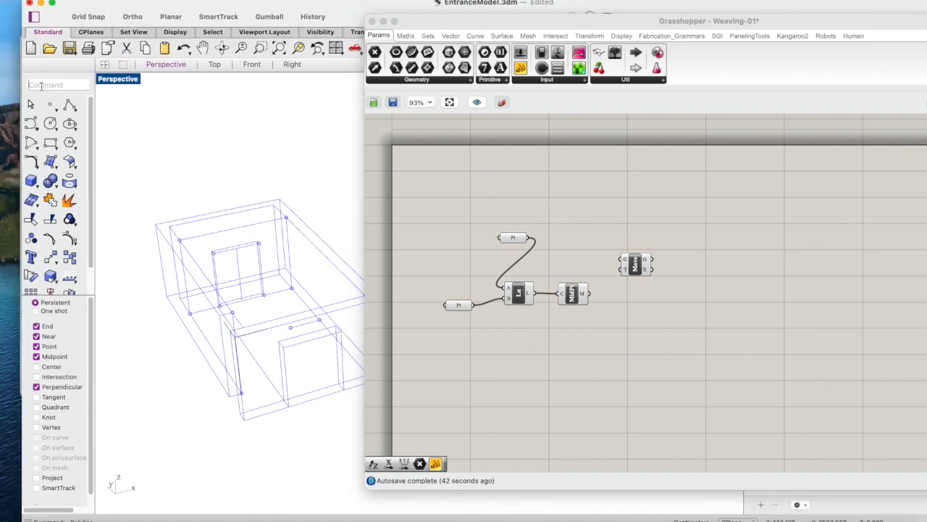
{"action": "type", "text": "me"}
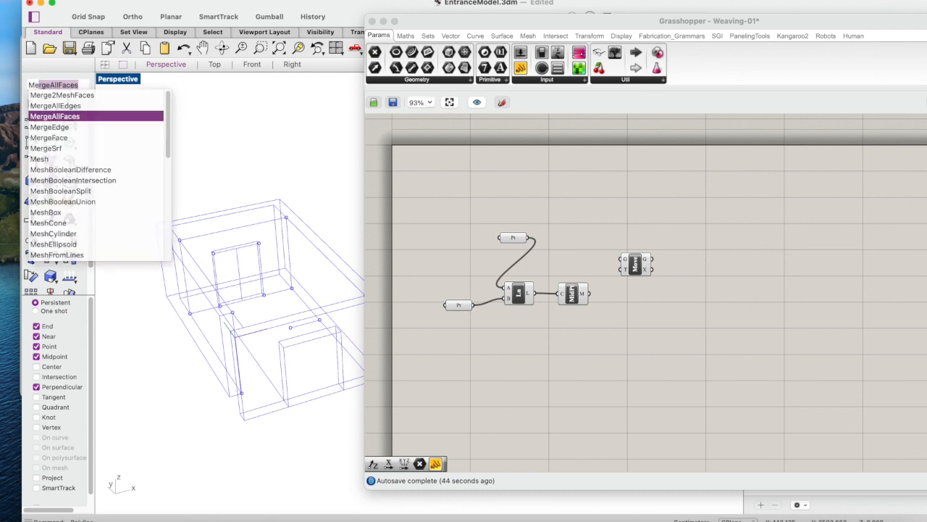
{"action": "key", "text": "Escape"}
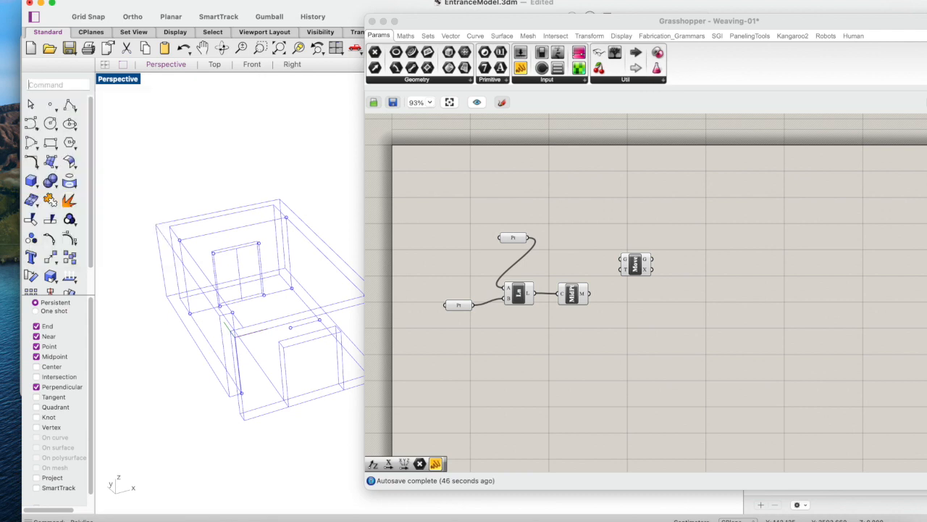
{"action": "type", "text": "distance"}
{"action": "key", "text": "Return"}
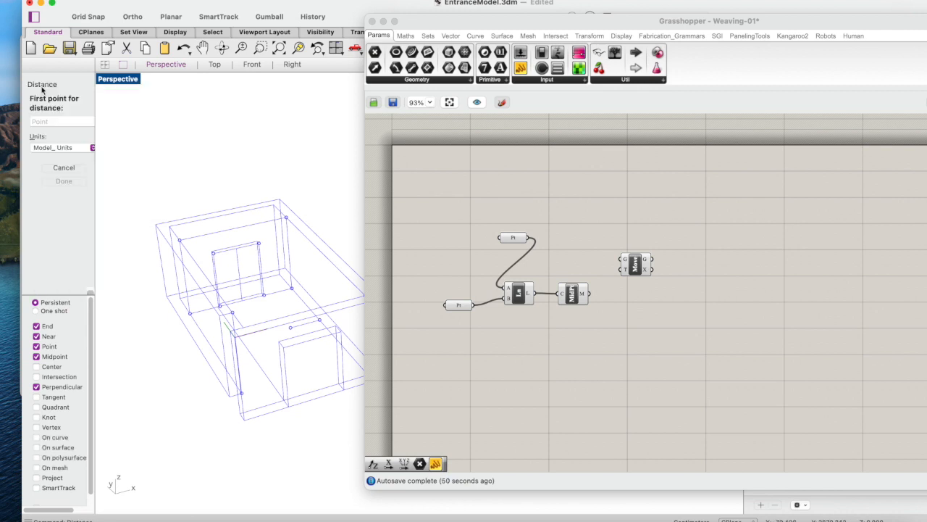
{"action": "left_click", "coordinate": [240, 392]}
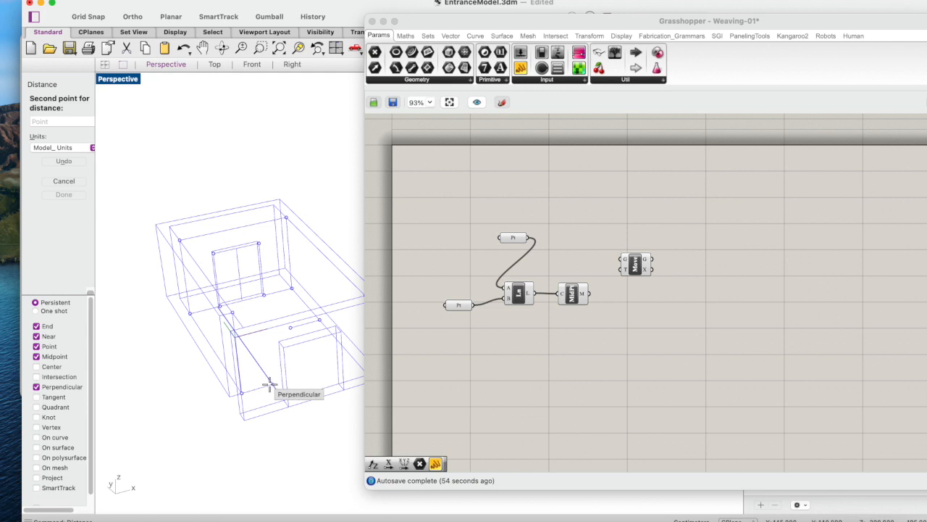
{"action": "left_click", "coordinate": [274, 386]}
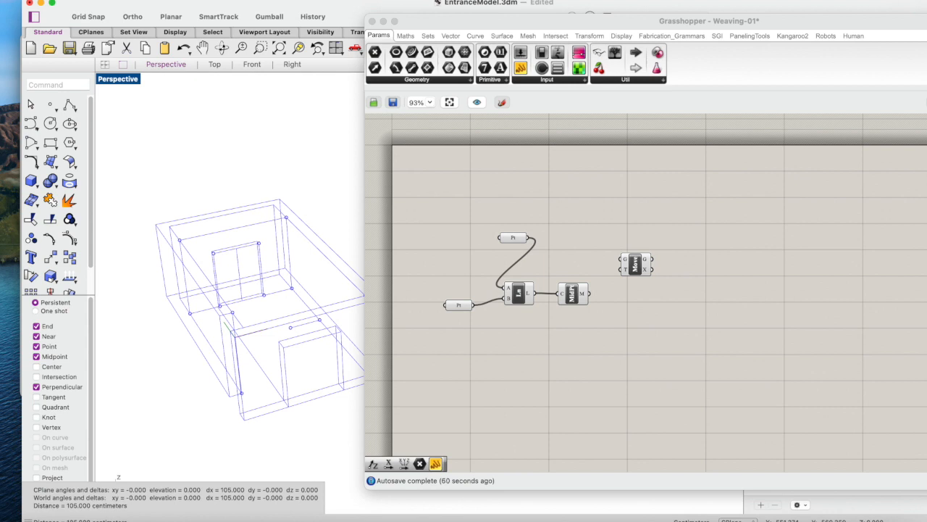
In Grasshopper, shift the Move component down slightly and add a number slider set to 105 below the Line component
{"action": "left_click_drag", "start_coordinate": [638, 269], "coordinate": [639, 279]}
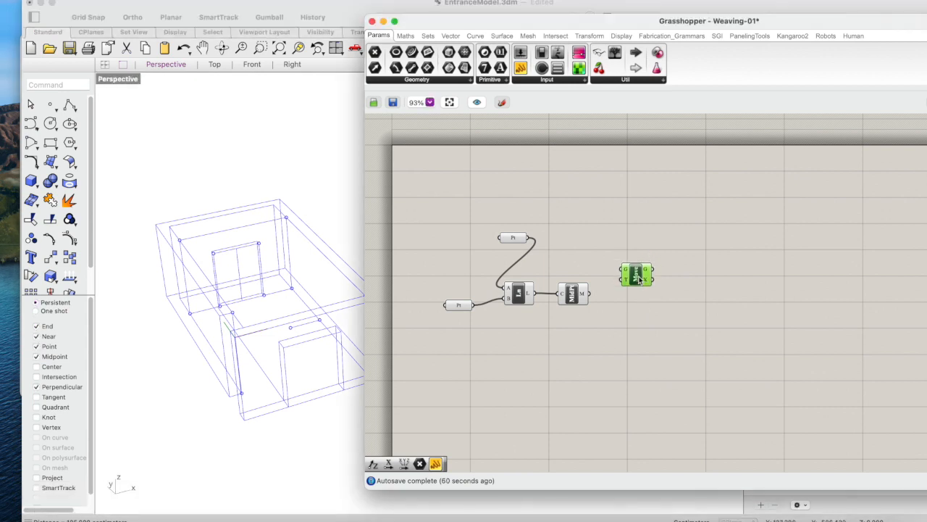
{"action": "double_click", "coordinate": [623, 322]}
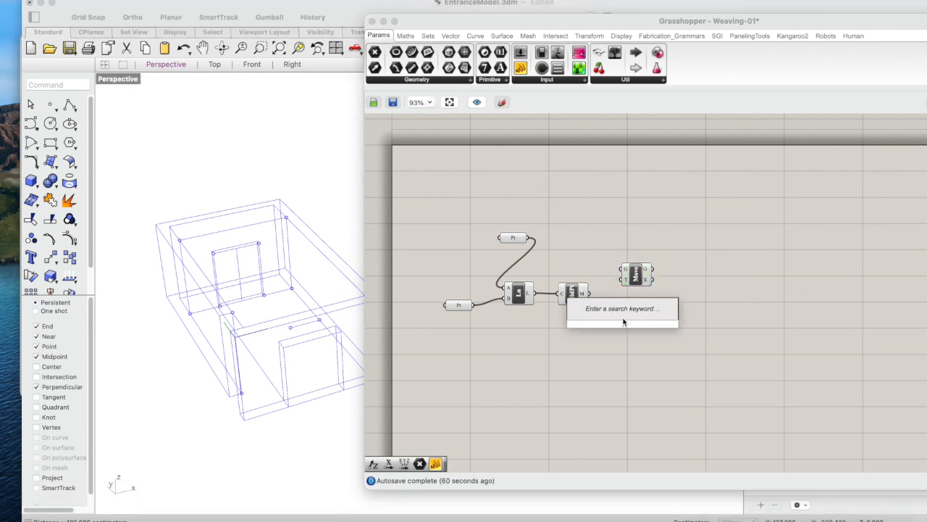
{"action": "type", "text": "105"}
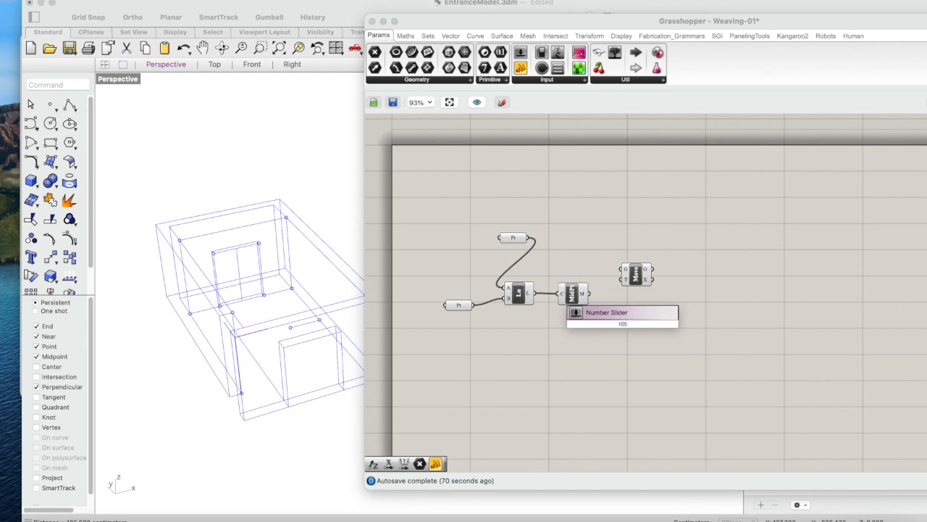
{"action": "key", "text": "Return"}
{"action": "left_click_drag", "start_coordinate": [626, 320], "coordinate": [542, 345]}
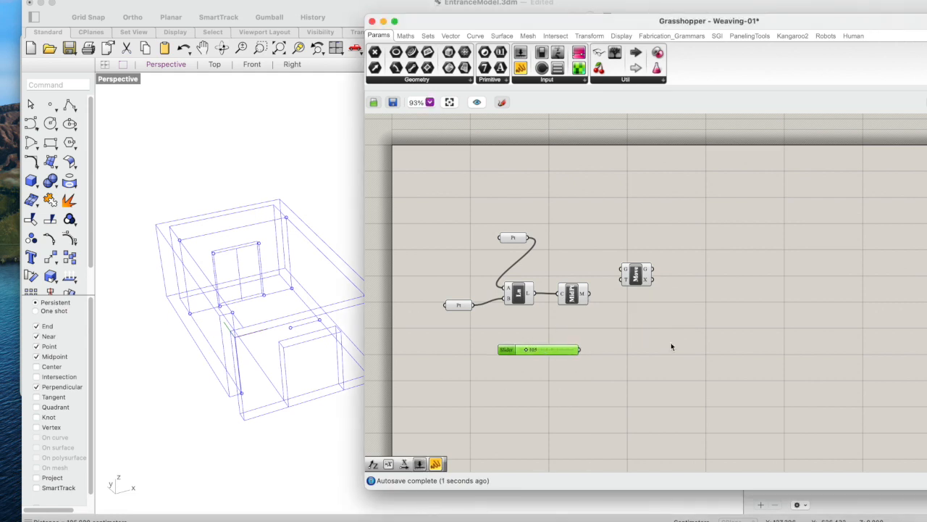
Reposition the Move component and connect the Curve Middle and upper Point outputs together to its geometry input
{"action": "left_click_drag", "start_coordinate": [646, 291], "coordinate": [650, 313]}
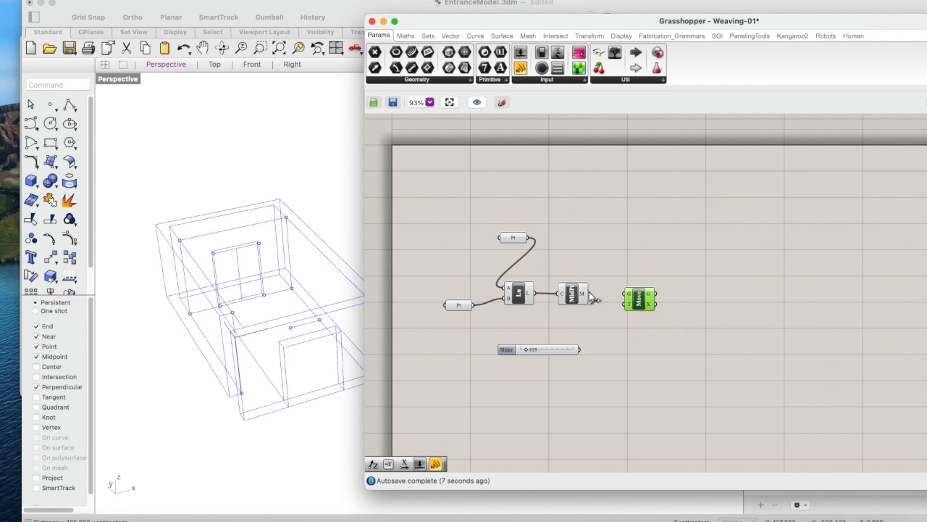
{"action": "left_click_drag", "start_coordinate": [536, 238], "coordinate": [663, 274]}
Restore Rhino's four-viewport layout to check the axis directions in the Top view
{"action": "double_click", "coordinate": [620, 347]}
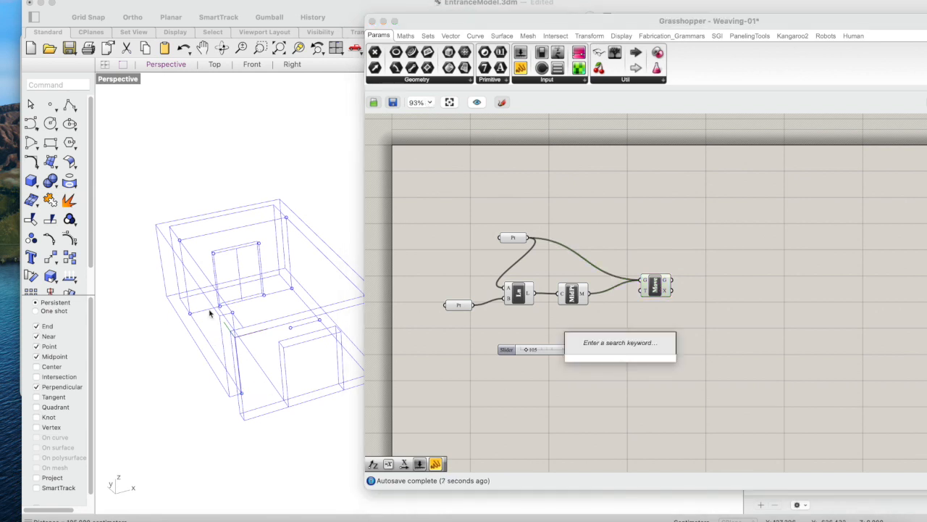
{"action": "left_click", "coordinate": [116, 79]}
{"action": "double_click", "coordinate": [116, 80]}
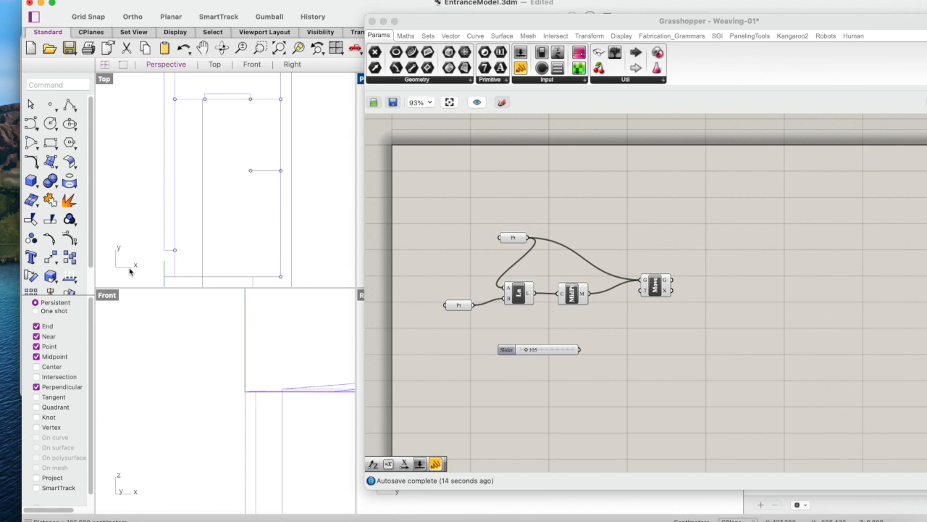
Add a Unit X component, connect the 105 slider to its factor input and its output to Move's translation input
{"action": "double_click", "coordinate": [632, 371]}
{"action": "left_click", "coordinate": [637, 386]}
{"action": "double_click", "coordinate": [635, 387]}
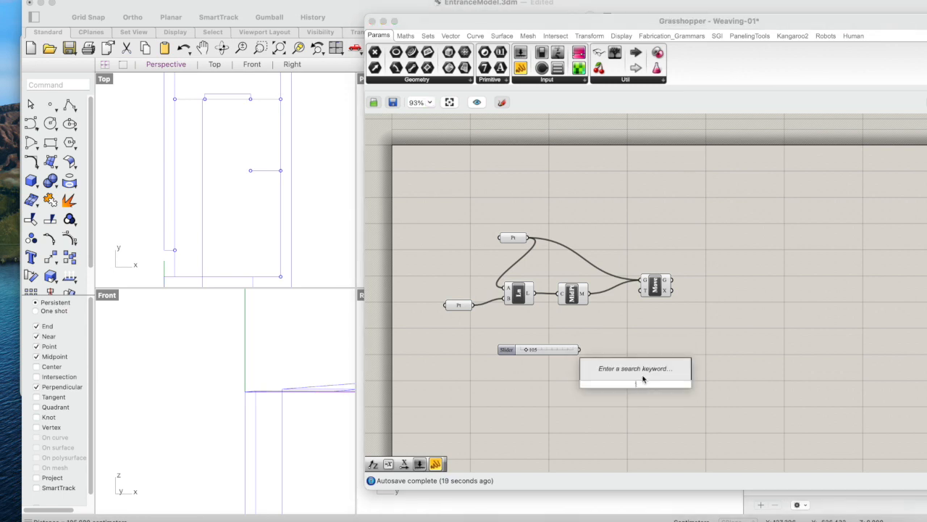
{"action": "type", "text": "x"}
{"action": "key", "text": "Return"}
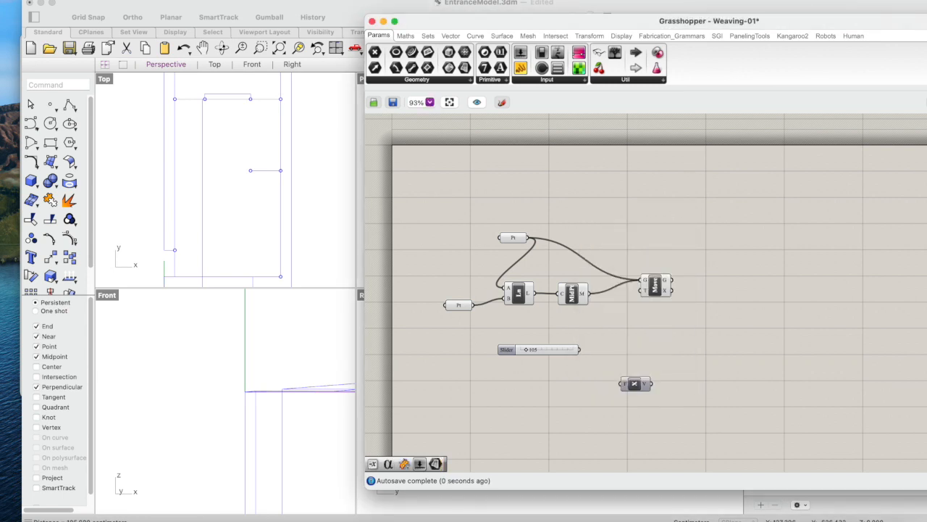
{"action": "left_click_drag", "start_coordinate": [642, 382], "coordinate": [641, 348]}
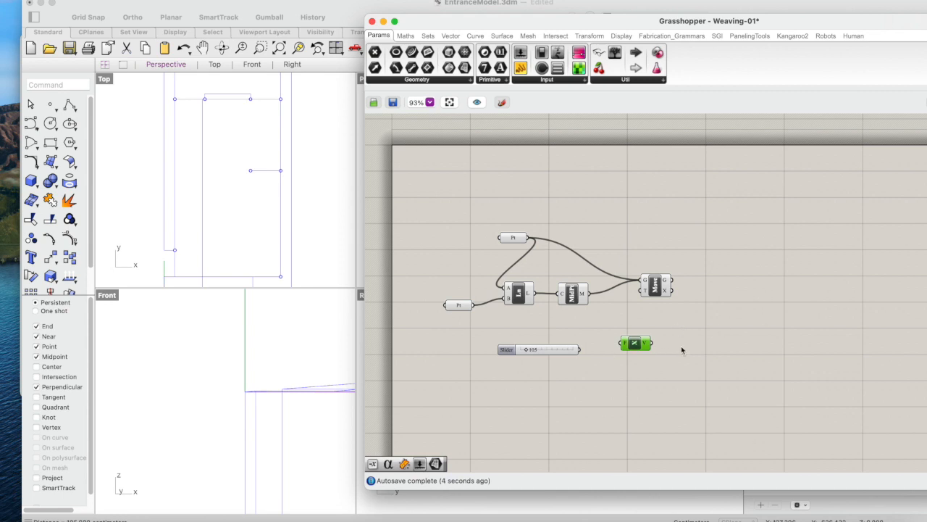
{"action": "left_click_drag", "start_coordinate": [580, 349], "coordinate": [678, 291]}
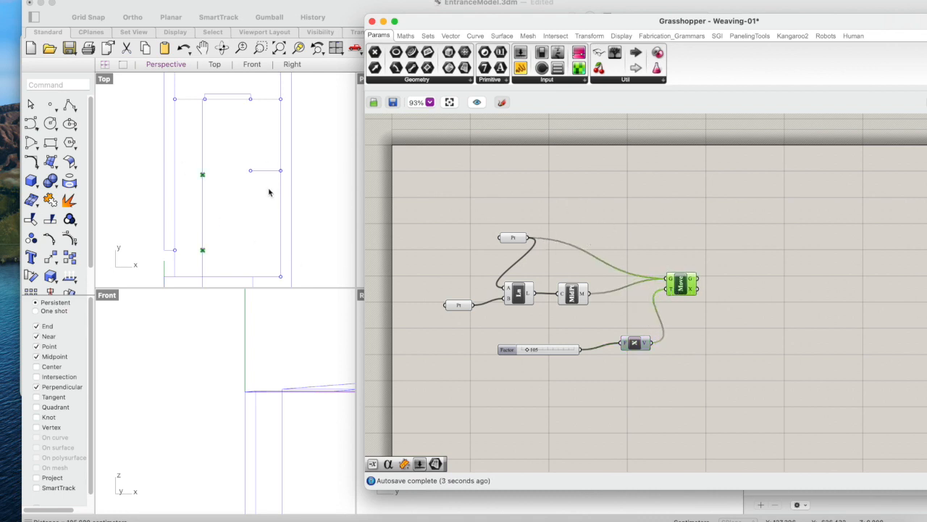
Examine the original and moved points in Rhino's Top view with the upper Point, Curve Middle and Move components selected
{"action": "left_click", "coordinate": [242, 222]}
{"action": "scroll", "coordinate": [232, 210], "scroll_direction": "down", "scroll_amount": 3}
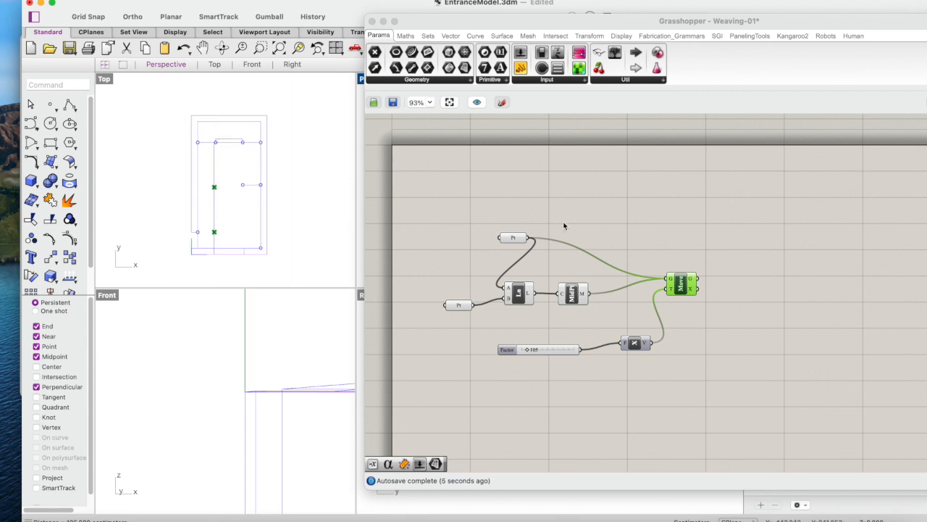
{"action": "left_click", "coordinate": [566, 299], "text": "shift"}
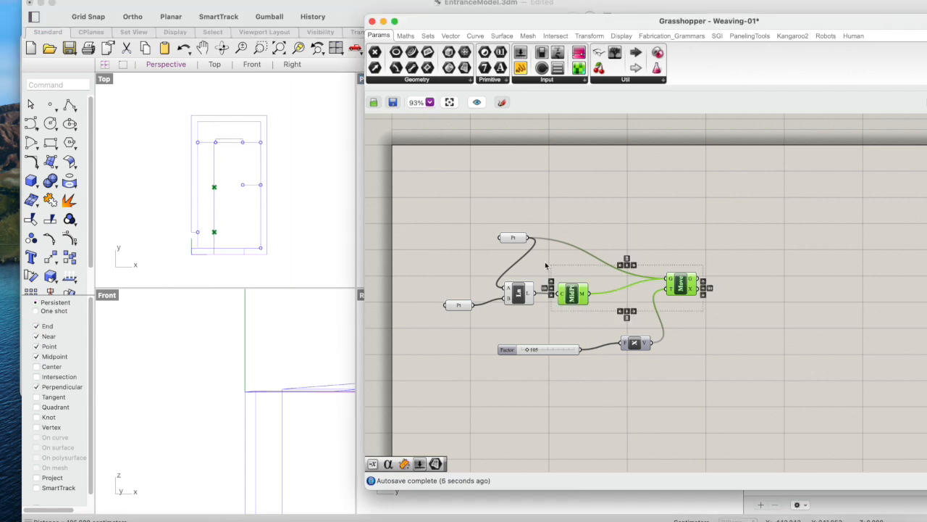
{"action": "left_click", "coordinate": [512, 238], "text": "shift"}
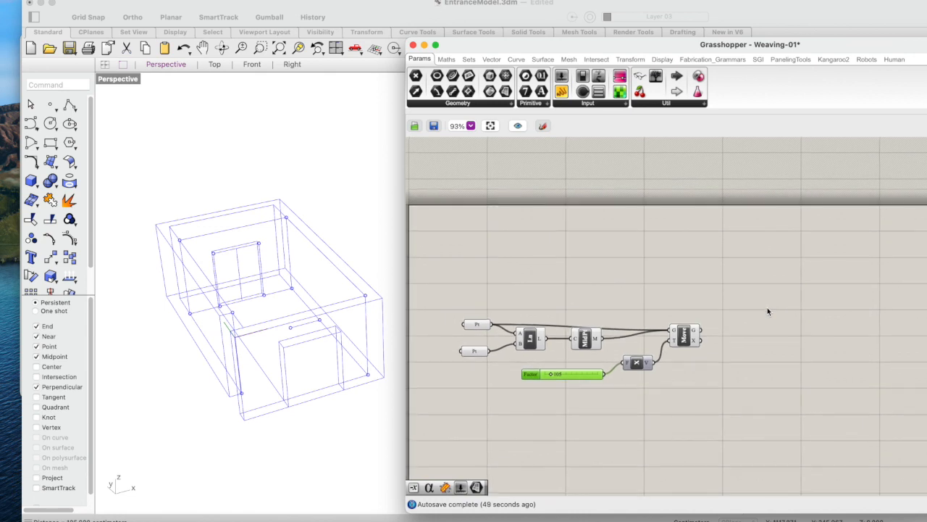
Select all the components, including the slider and Unit X, and combine them into a group
{"action": "left_click_drag", "start_coordinate": [744, 286], "coordinate": [434, 395]}
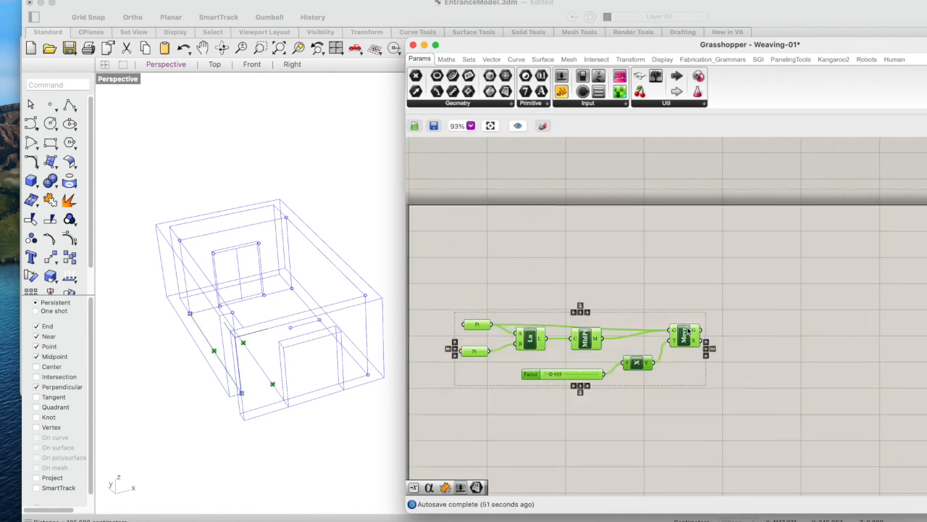
{"action": "right_click", "coordinate": [520, 317]}
{"action": "left_click", "coordinate": [544, 408]}
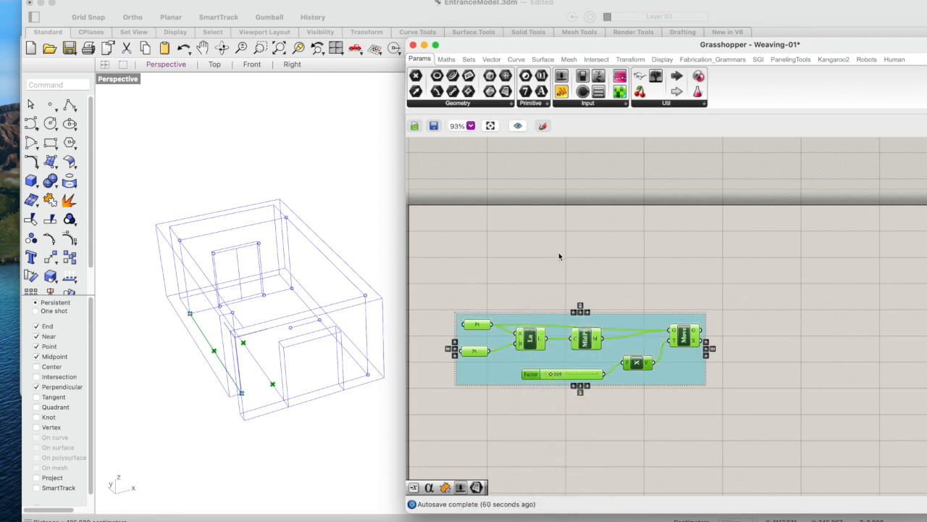
Add a Scribble label above the group and set its text to "Boundary first column"
{"action": "left_click", "coordinate": [548, 267]}
{"action": "double_click", "coordinate": [499, 278]}
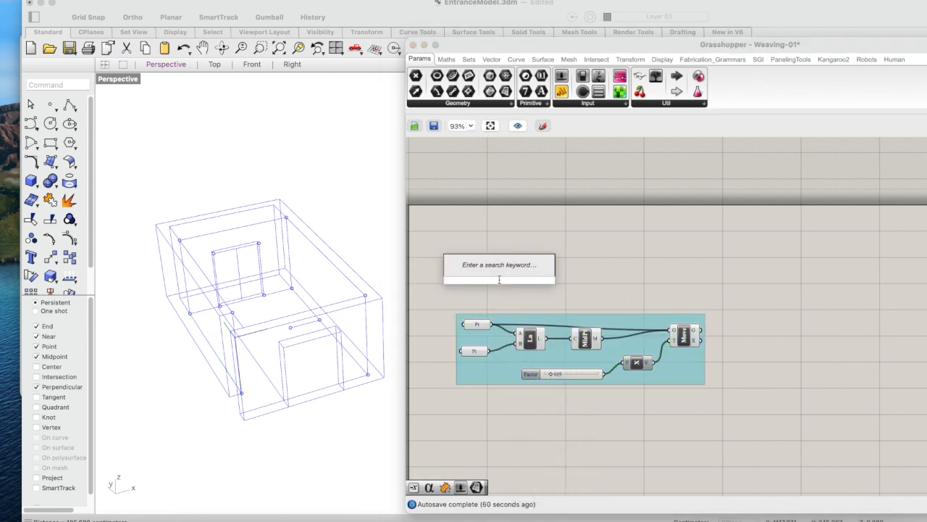
{"action": "type", "text": "scri"}
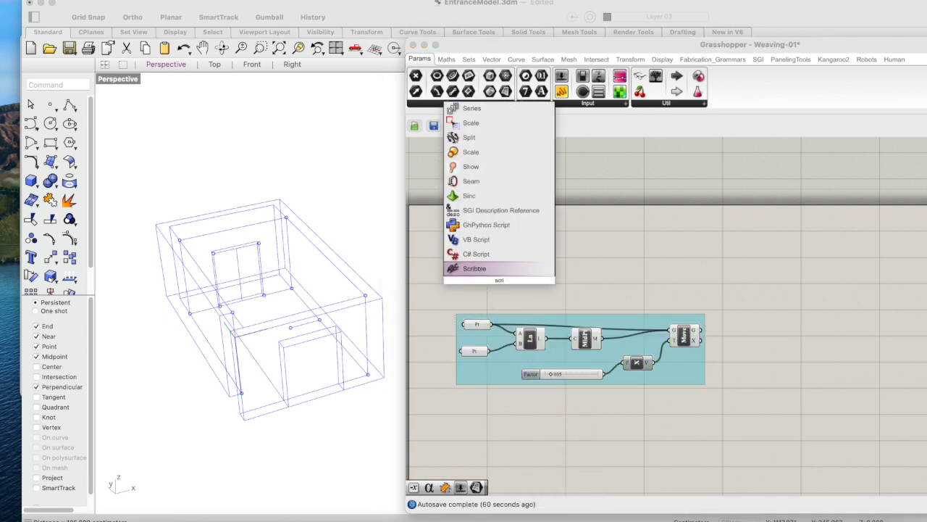
{"action": "left_click", "coordinate": [486, 269]}
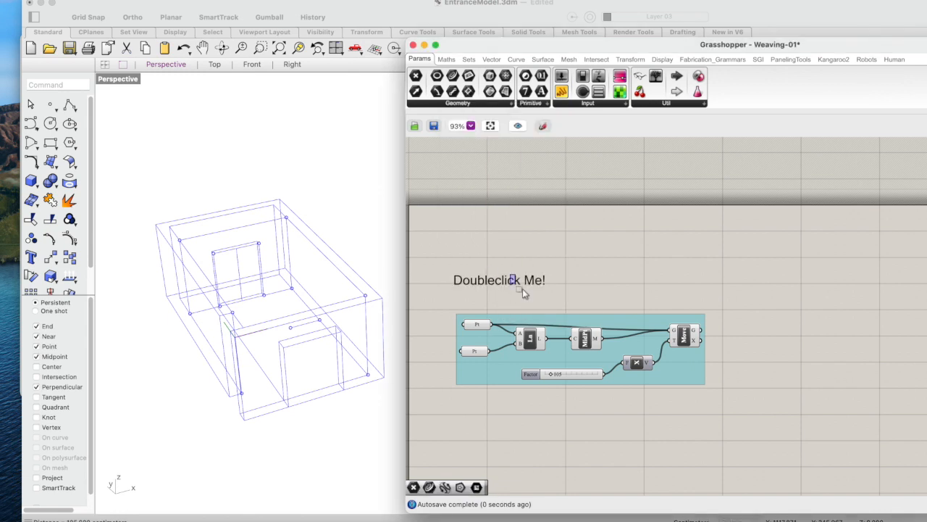
{"action": "mouse_move", "coordinate": [509, 284]}
{"action": "left_mouse_down"}
{"action": "mouse_move", "coordinate": [542, 293]}
{"action": "mouse_move", "coordinate": [521, 309]}
{"action": "mouse_move", "coordinate": [513, 301]}
{"action": "left_mouse_up"}
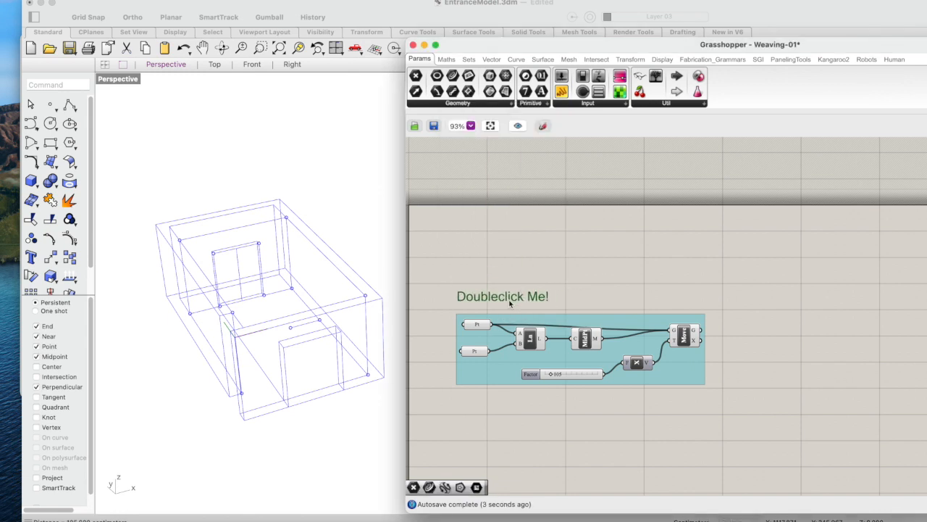
{"action": "double_click", "coordinate": [511, 299]}
{"action": "left_click_drag", "start_coordinate": [502, 249], "coordinate": [354, 251]}
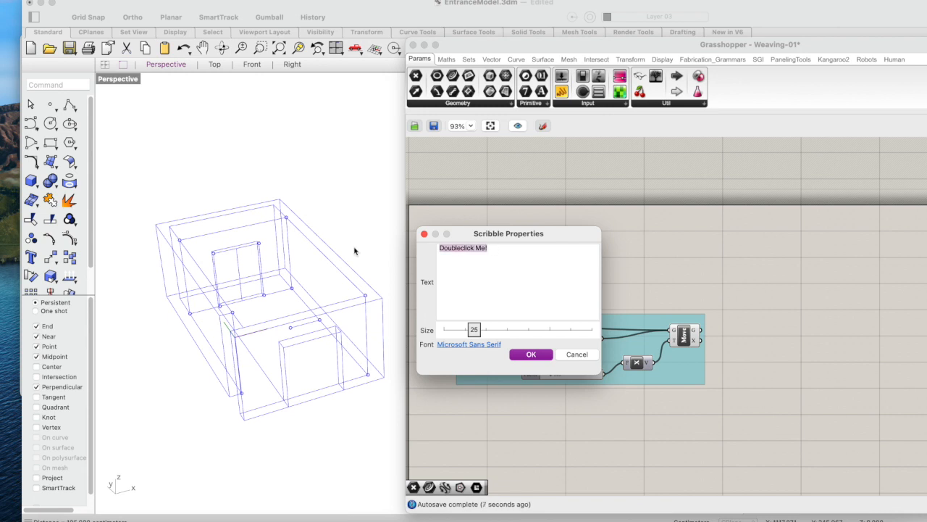
{"action": "type", "text": "Boundary first column"}
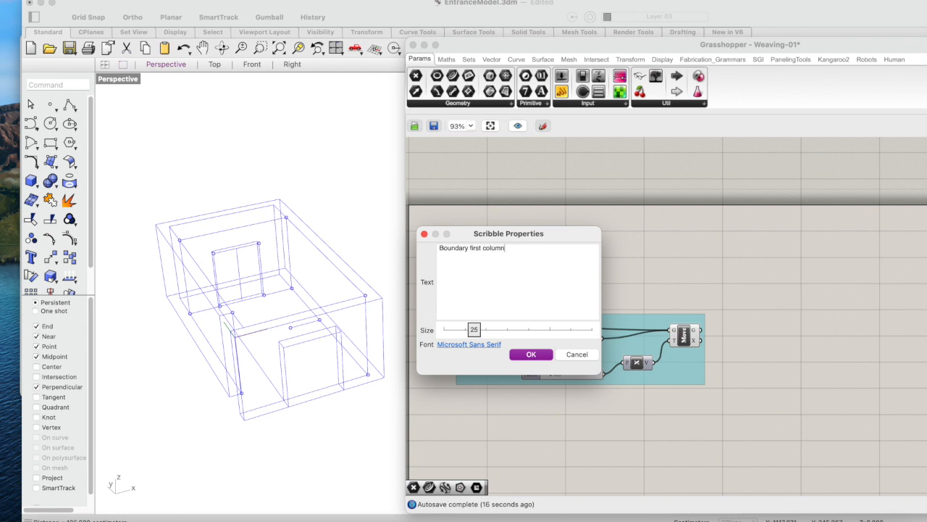
{"action": "left_click", "coordinate": [516, 355]}
Add the "Boundary first column" label to the group, shift the whole group down slightly, and select its Move component
{"action": "left_click_drag", "start_coordinate": [545, 309], "coordinate": [551, 308]}
{"action": "right_click", "coordinate": [566, 316]}
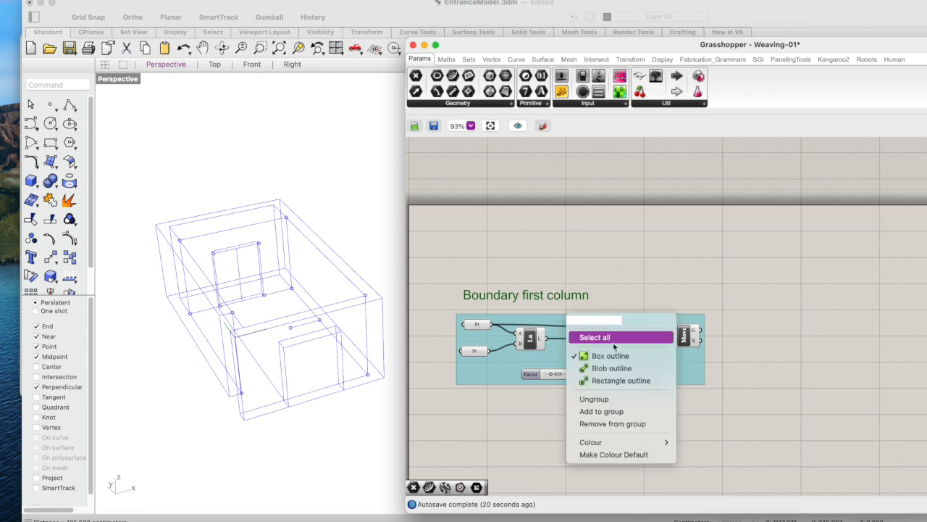
{"action": "left_click", "coordinate": [595, 411]}
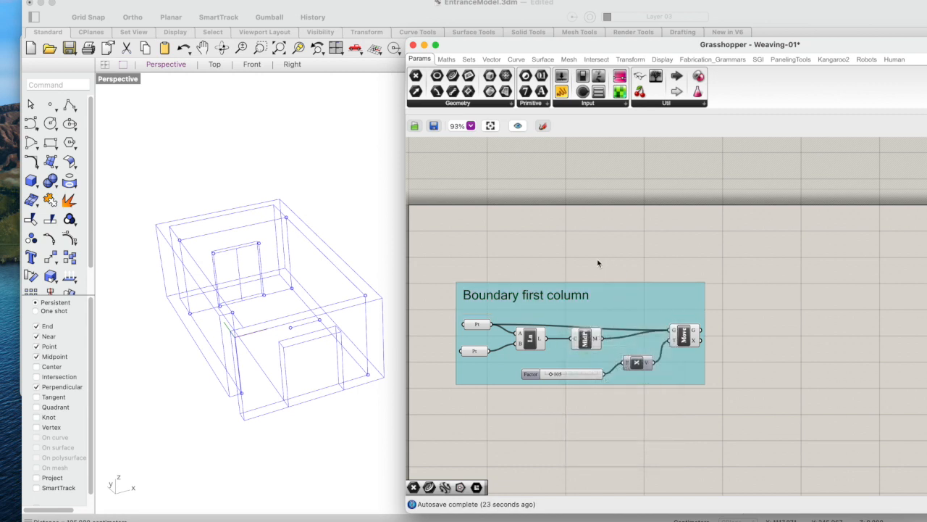
{"action": "left_click", "coordinate": [522, 297]}
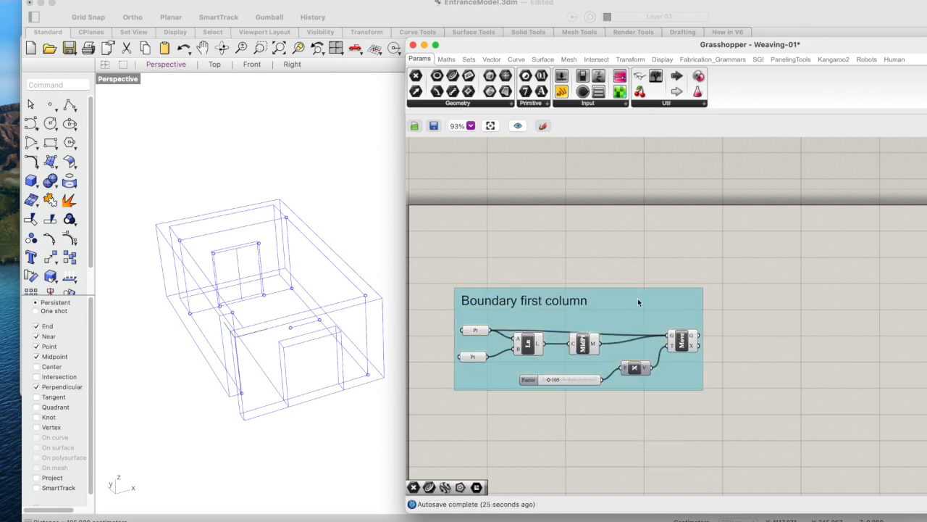
{"action": "left_click_drag", "start_coordinate": [638, 302], "coordinate": [637, 306]}
{"action": "left_click", "coordinate": [681, 344]}
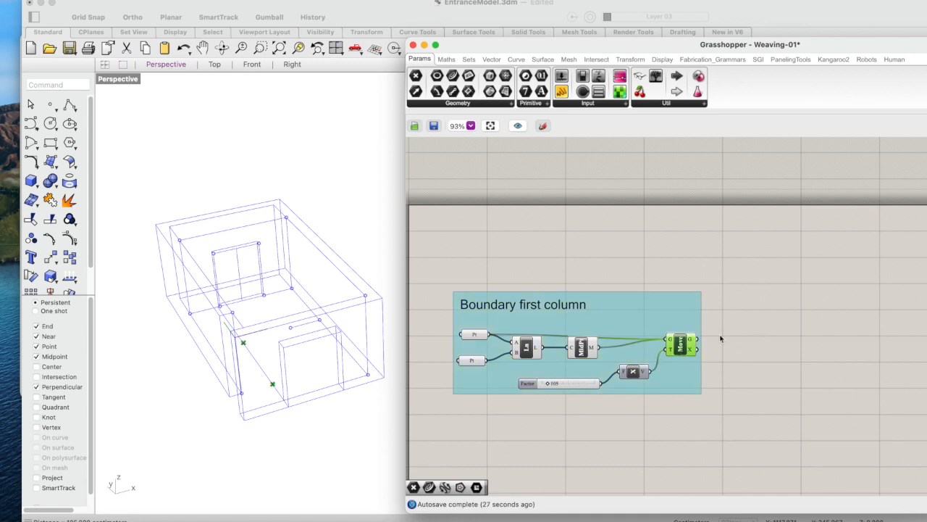
Add a Populate 2D component to the canvas and place it beside the "Boundary first column" group, level with the Move component
{"action": "scroll", "coordinate": [749, 323], "scroll_direction": "right", "scroll_amount": 3}
{"action": "double_click", "coordinate": [748, 323]}
{"action": "type", "text": "p"}
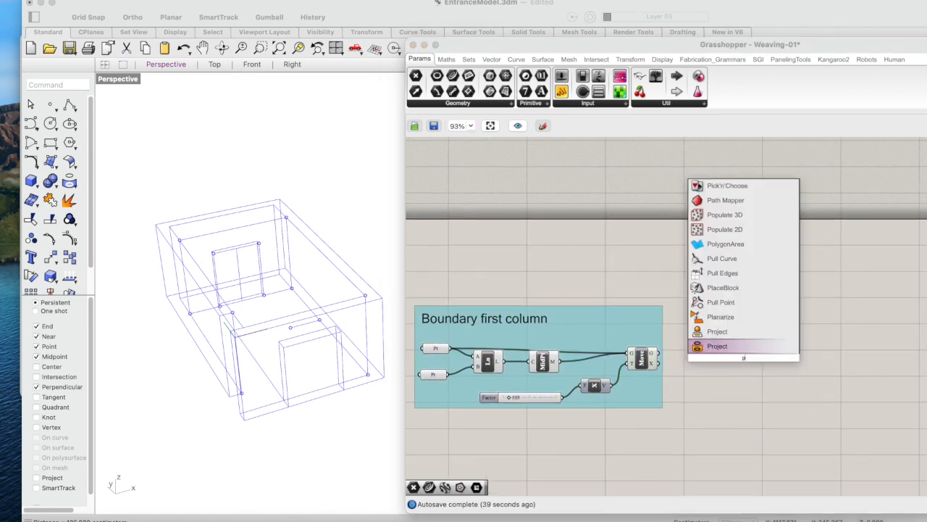
{"action": "key", "text": "BackSpace"}
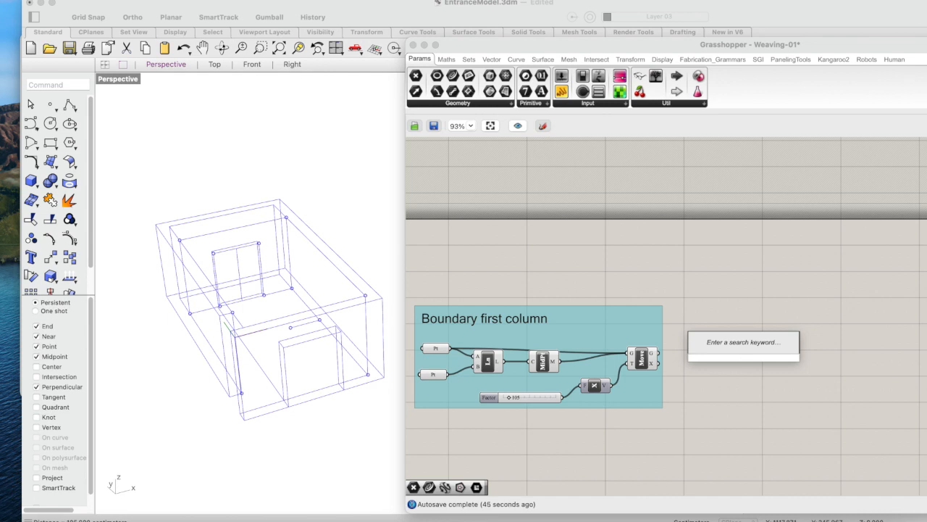
{"action": "type", "text": "populate"}
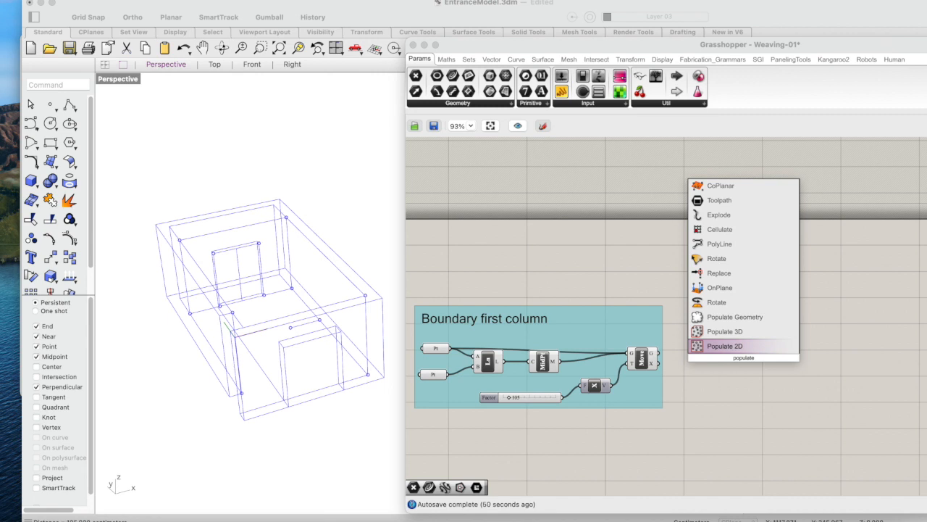
{"action": "key", "text": "Return"}
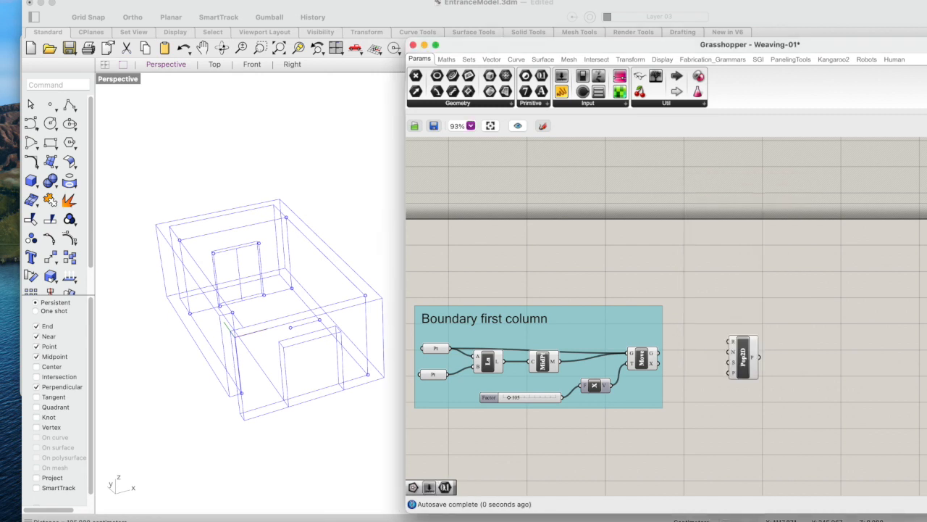
{"action": "left_click_drag", "start_coordinate": [750, 356], "coordinate": [730, 369]}
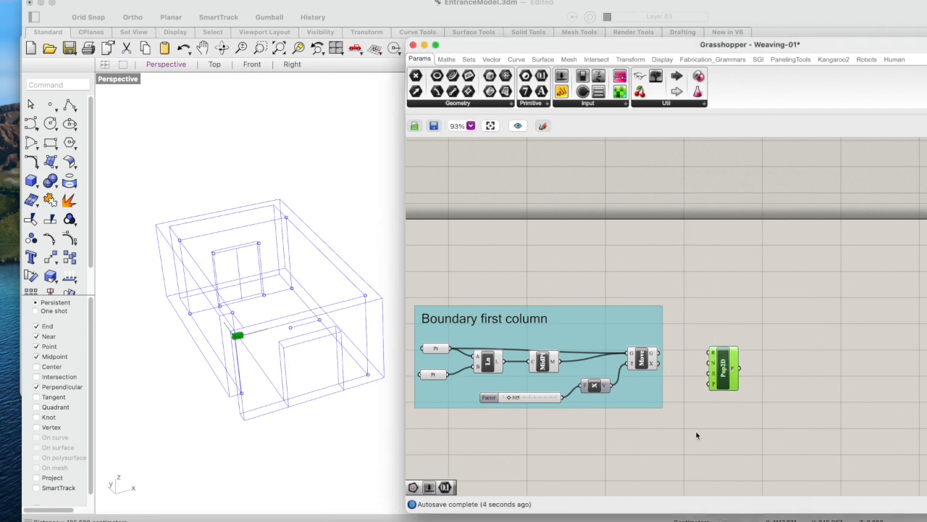
{"action": "left_click_drag", "start_coordinate": [727, 363], "coordinate": [738, 366]}
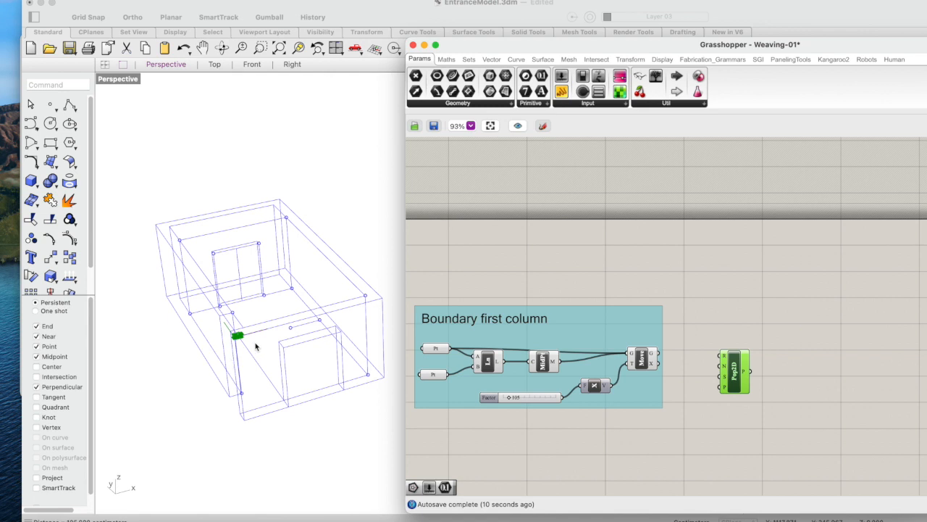
Reduce the number of points on the Populate 2D component's N input and shift the component slightly farther from the group
{"action": "left_click", "coordinate": [651, 360]}
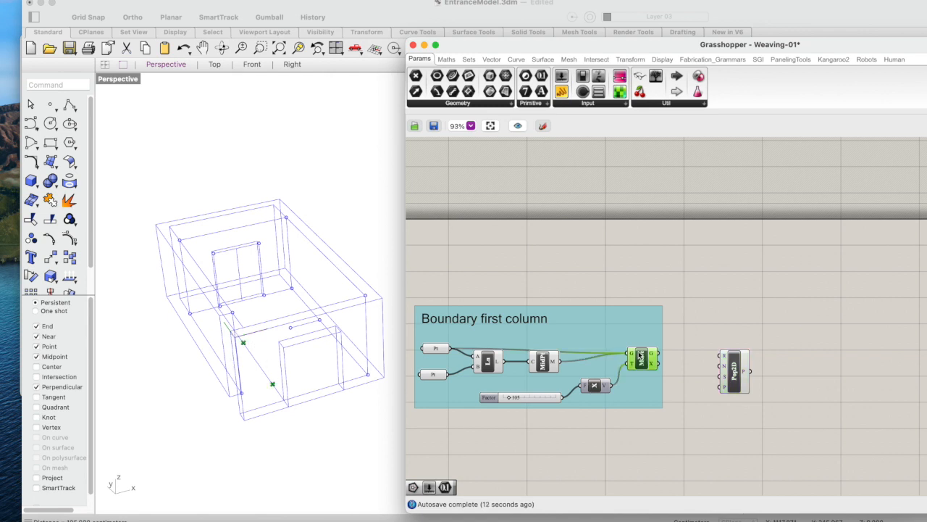
{"action": "mouse_move", "coordinate": [724, 357]}
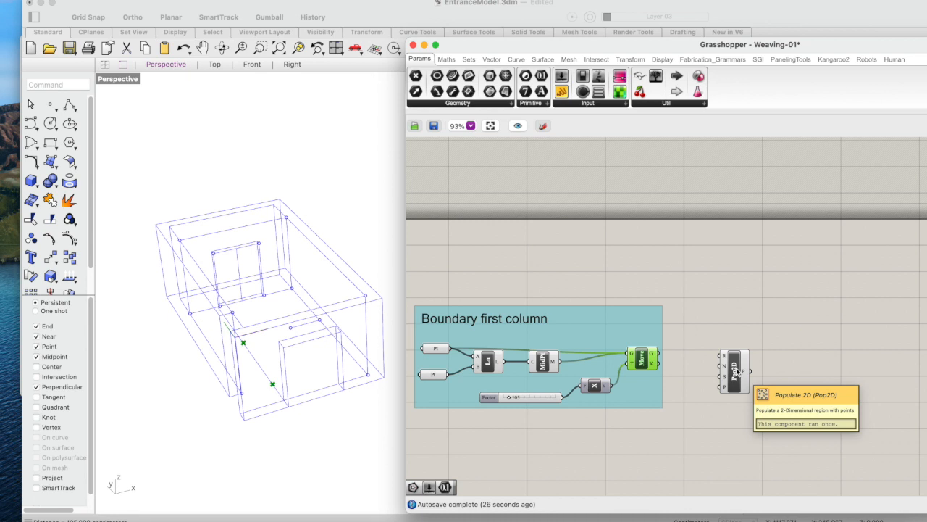
{"action": "left_click_drag", "start_coordinate": [736, 367], "coordinate": [727, 367]}
{"action": "right_click", "coordinate": [715, 367]}
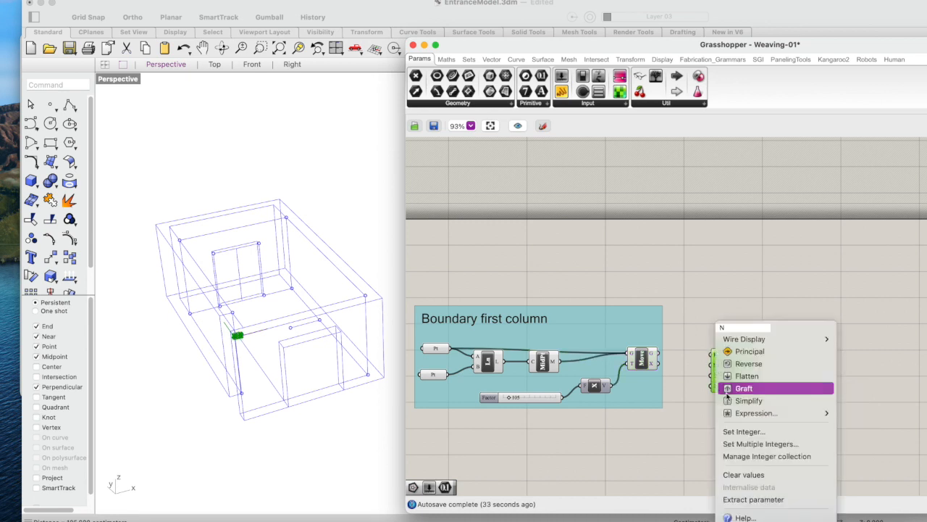
{"action": "left_click", "coordinate": [732, 432]}
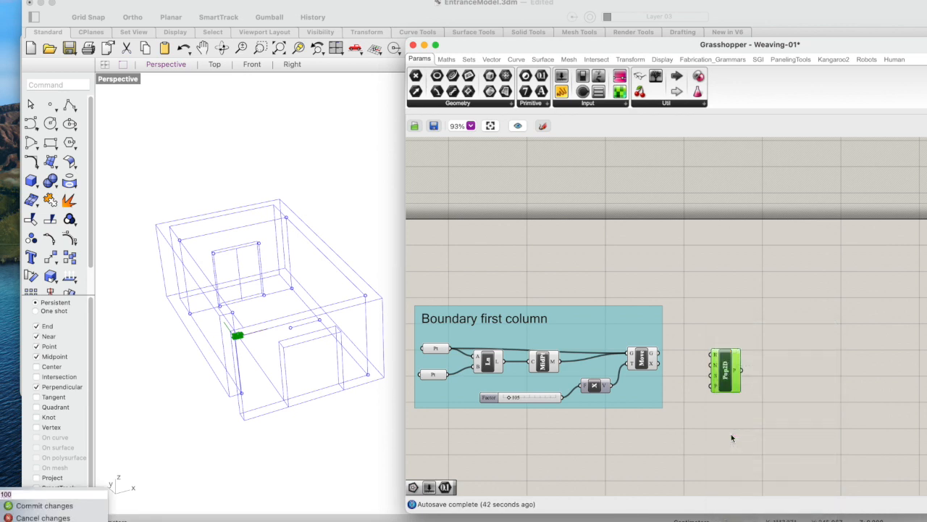
{"action": "key", "text": "BackSpace"}
{"action": "left_click", "coordinate": [30, 505]}
{"action": "left_click_drag", "start_coordinate": [725, 369], "coordinate": [746, 369]}
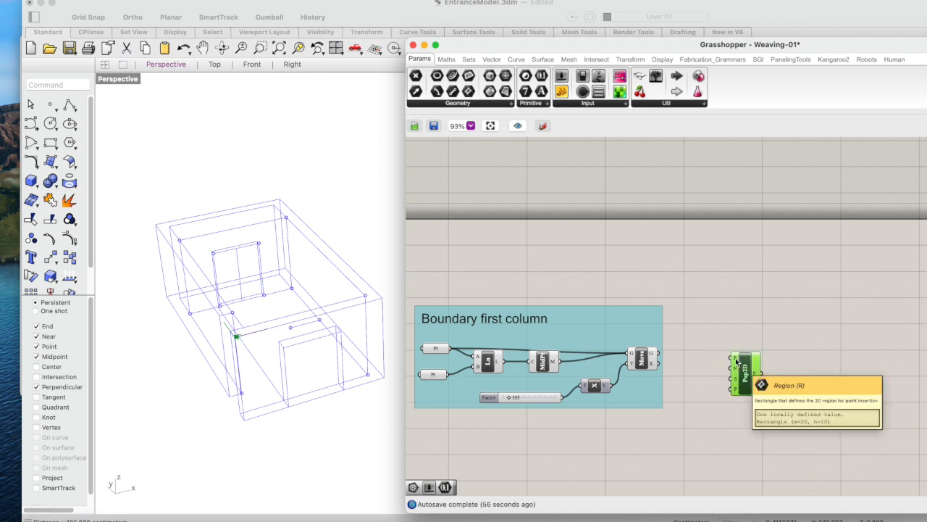
Add a 4Point Surface component between the "Boundary first column" group and the Populate 2D component
{"action": "left_click_drag", "start_coordinate": [736, 361], "coordinate": [751, 362]}
{"action": "double_click", "coordinate": [695, 359]}
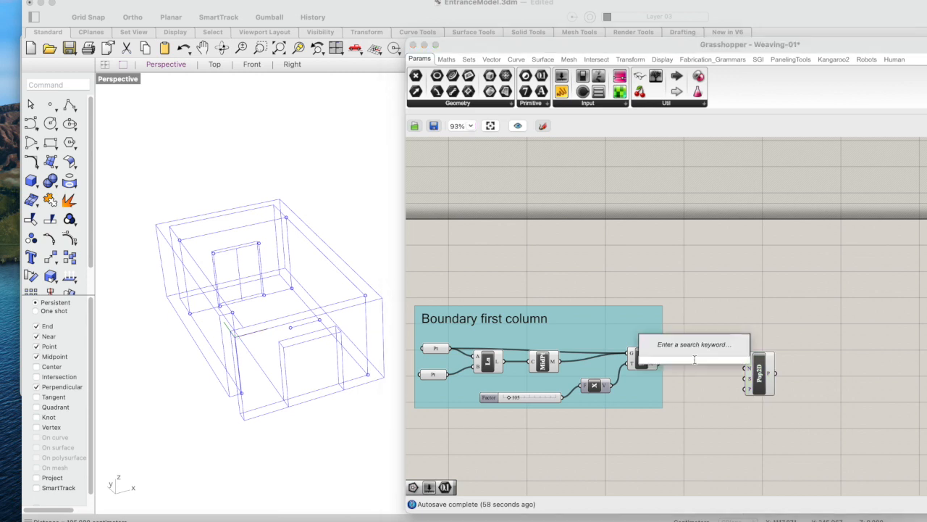
{"action": "type", "text": "surface"}
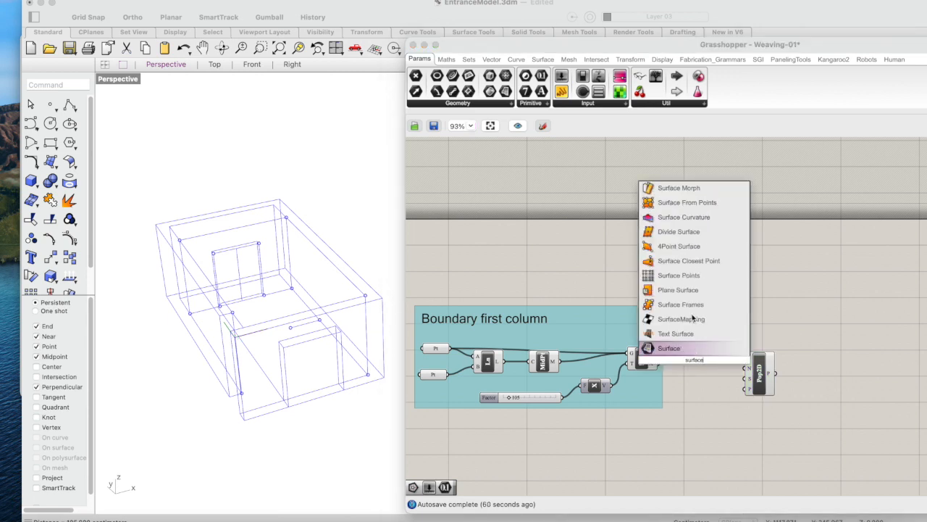
{"action": "left_click", "coordinate": [681, 246]}
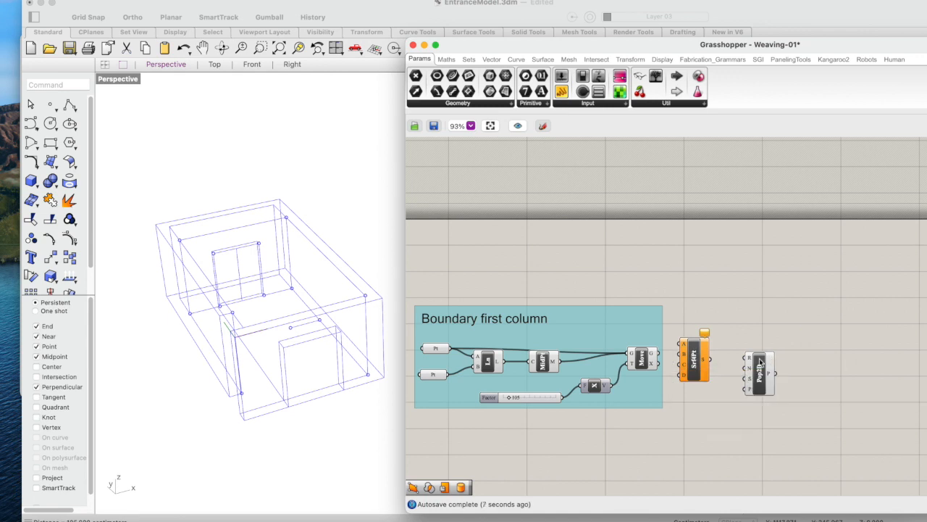
{"action": "left_click_drag", "start_coordinate": [694, 355], "coordinate": [703, 365]}
Connect the upper Point parameter to the 4Point Surface's A input and the Curve Middle output to B, with Move placed slightly lower
{"action": "left_click", "coordinate": [436, 348]}
{"action": "left_click_drag", "start_coordinate": [452, 349], "coordinate": [691, 353]}
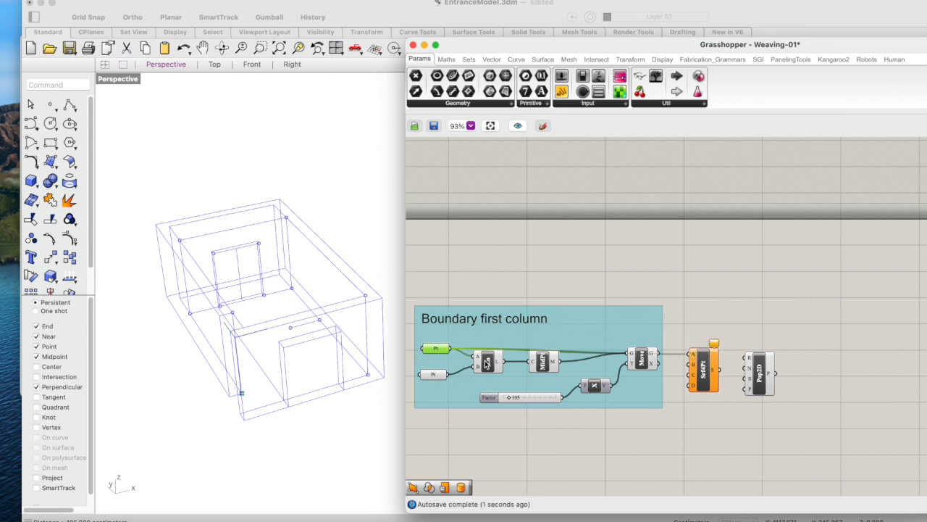
{"action": "left_click", "coordinate": [487, 363]}
{"action": "left_click", "coordinate": [545, 363]}
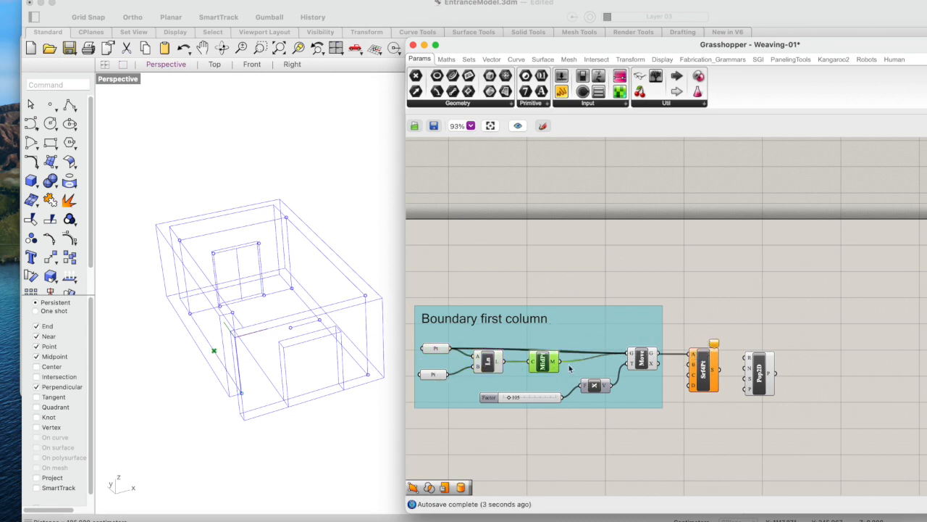
{"action": "left_click_drag", "start_coordinate": [559, 361], "coordinate": [640, 377]}
Add a List Item component below the 4Point Surface and connect the Move component's geometry output to its list input
{"action": "double_click", "coordinate": [665, 430]}
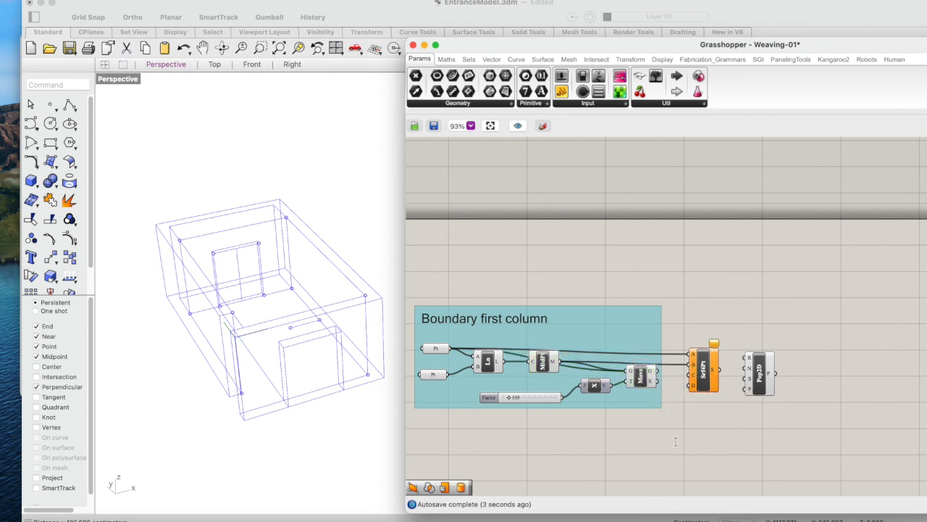
{"action": "type", "text": "list"}
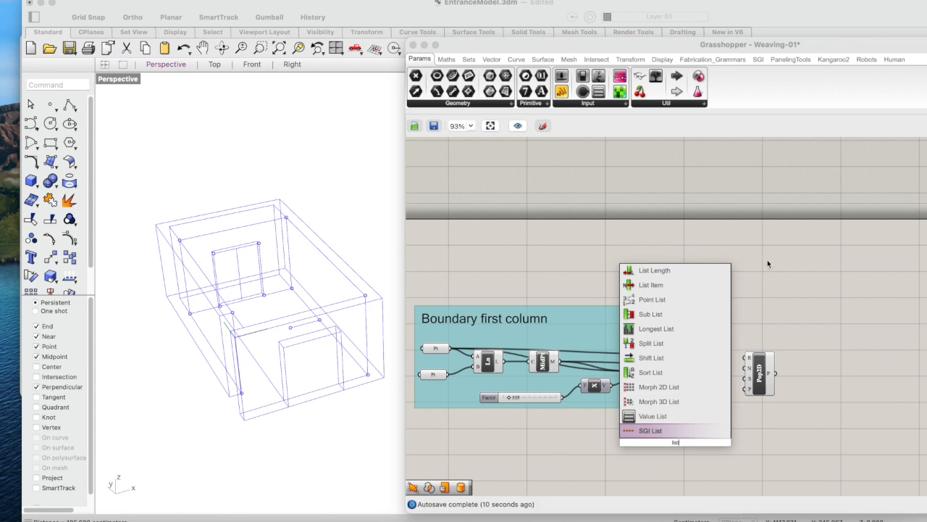
{"action": "left_click", "coordinate": [660, 285]}
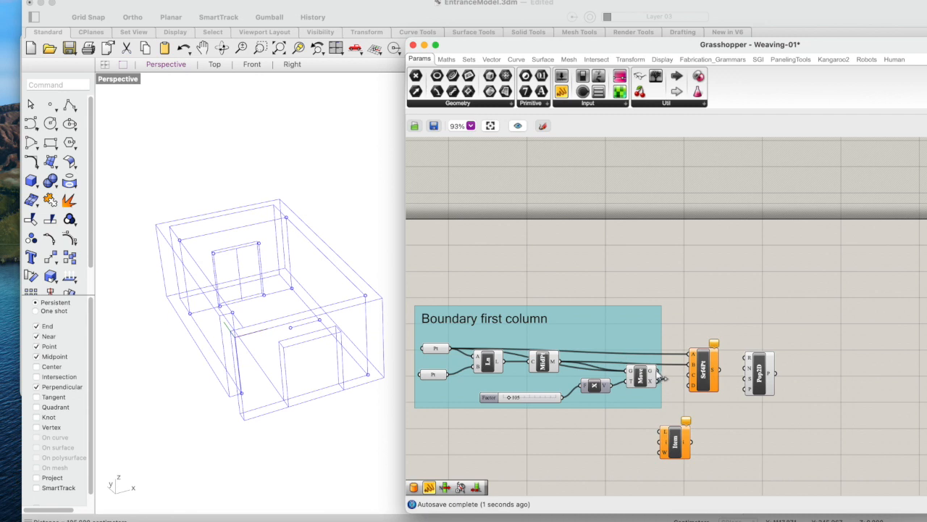
{"action": "mouse_move", "coordinate": [651, 371]}
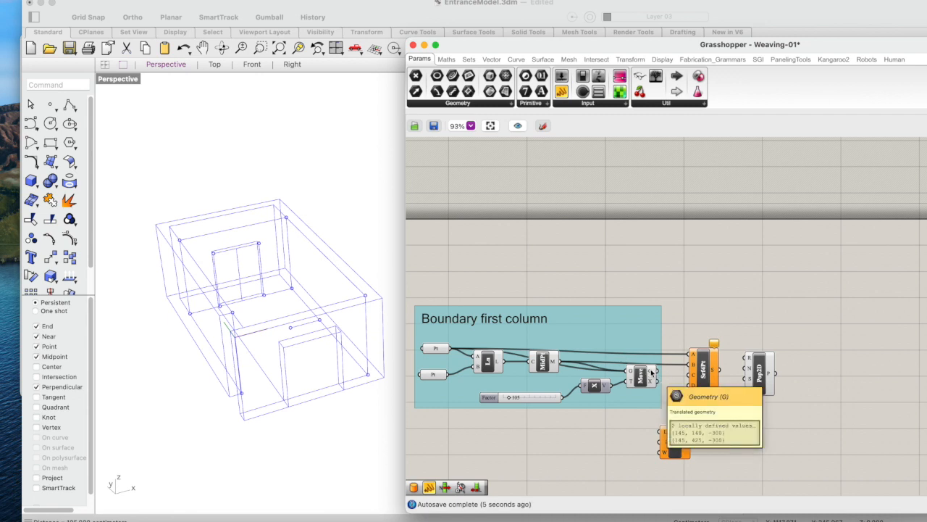
{"action": "left_click_drag", "start_coordinate": [656, 371], "coordinate": [661, 433]}
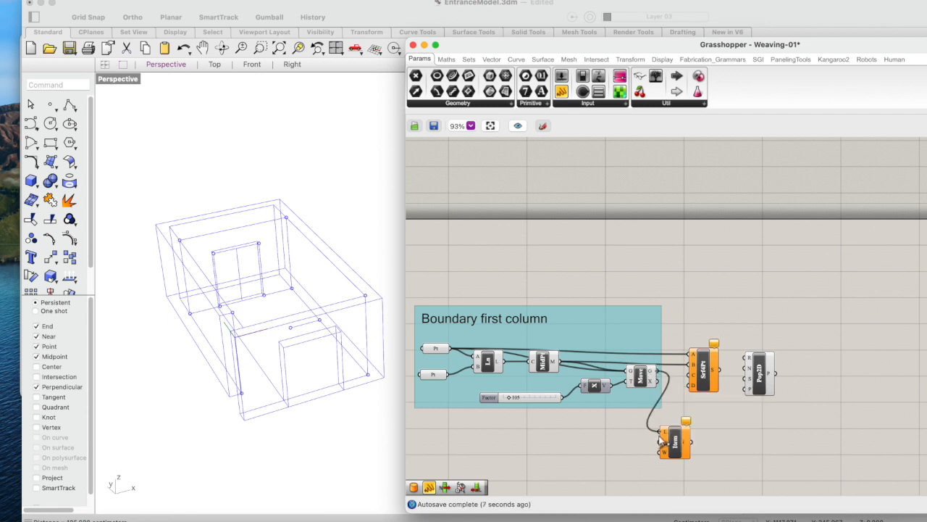
{"action": "left_click", "coordinate": [676, 440]}
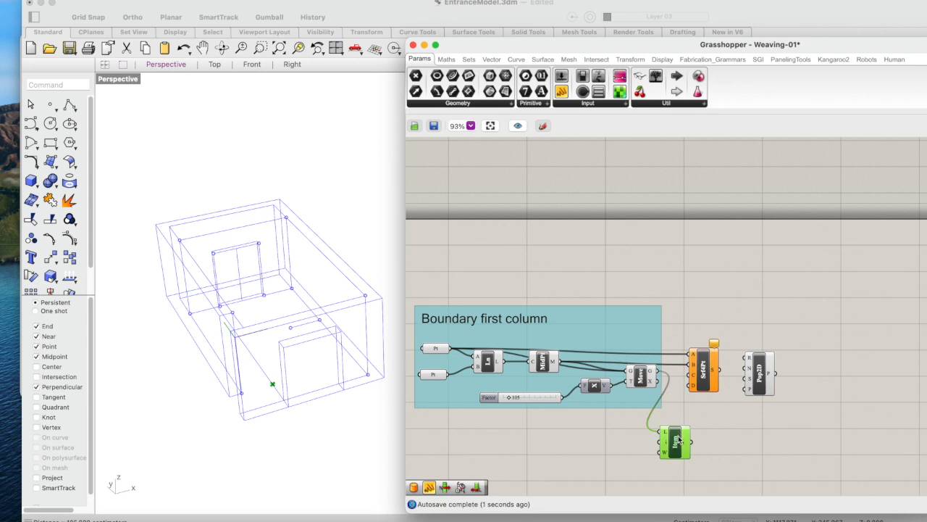
Check the corner order of the points, set the List Item index to 1, and connect its output to the 4Point Surface's C input
{"action": "left_click_drag", "start_coordinate": [707, 371], "coordinate": [710, 371]}
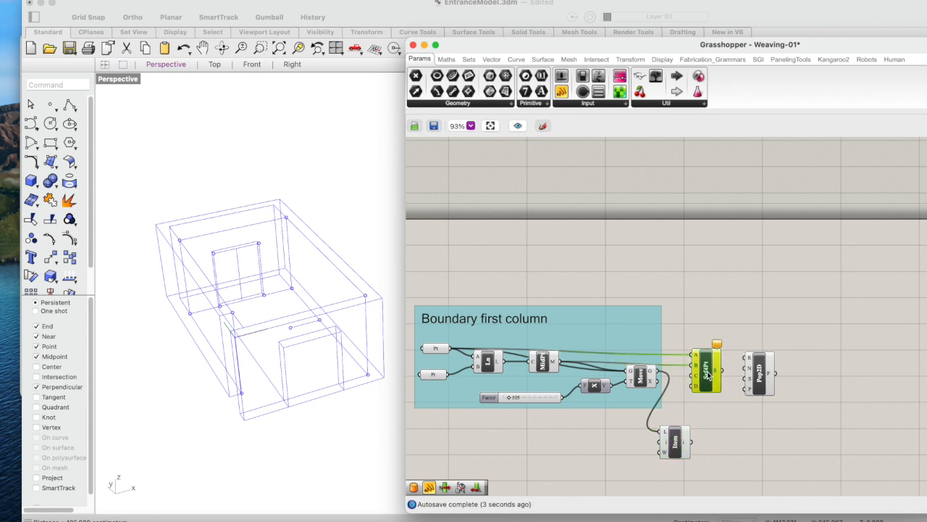
{"action": "left_click", "coordinate": [675, 442]}
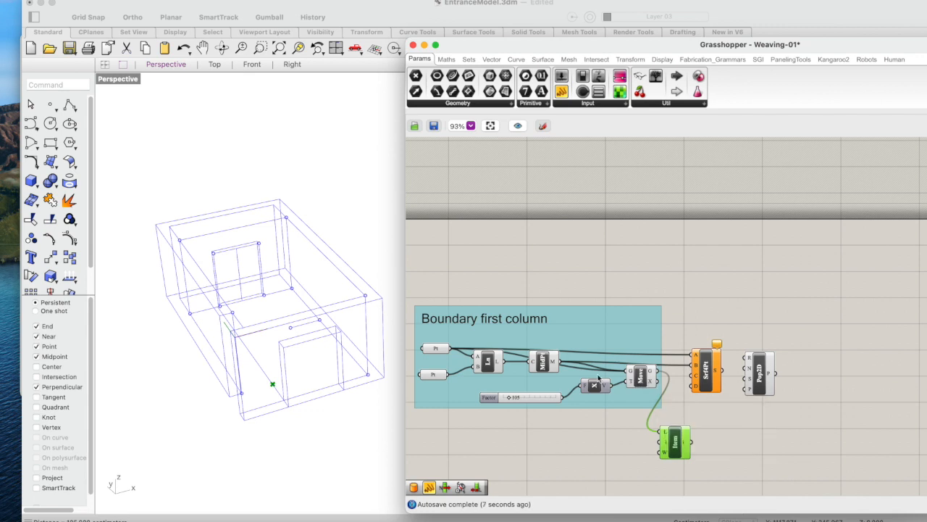
{"action": "left_click", "coordinate": [545, 364]}
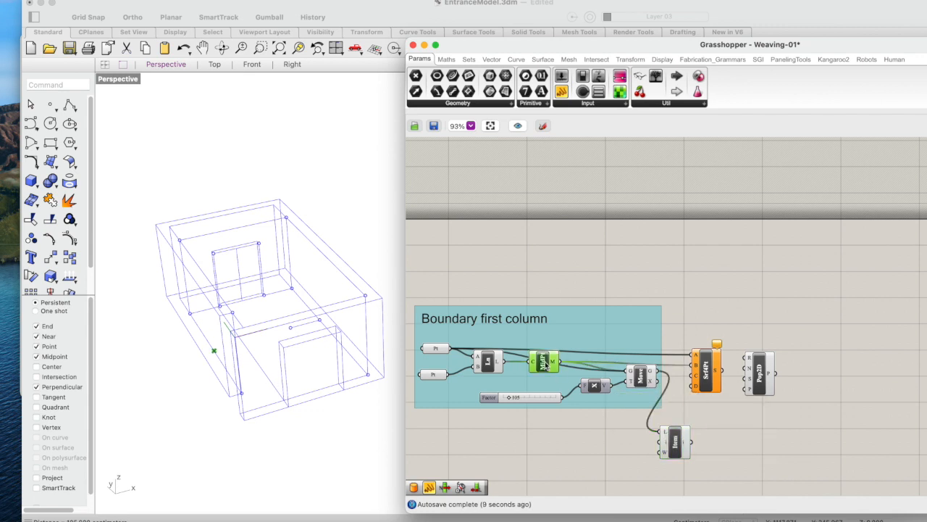
{"action": "left_click", "coordinate": [682, 440]}
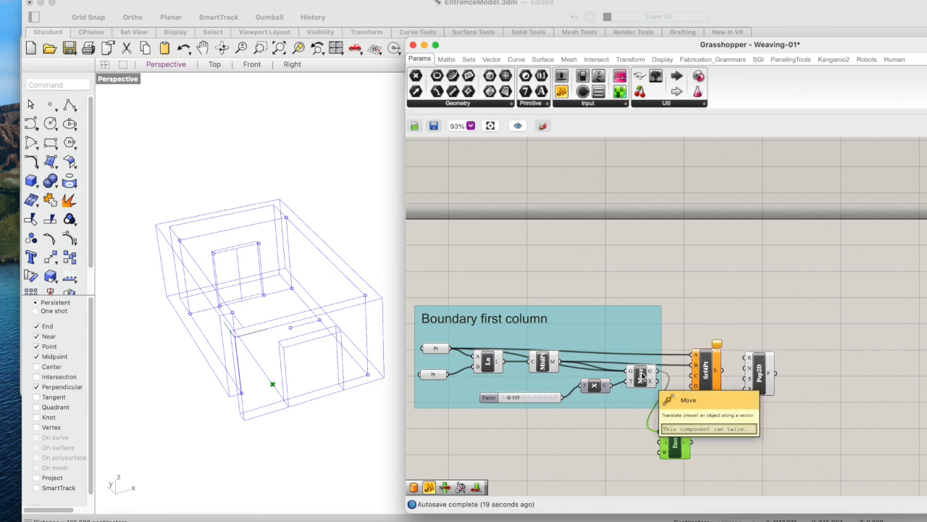
{"action": "left_click", "coordinate": [545, 362]}
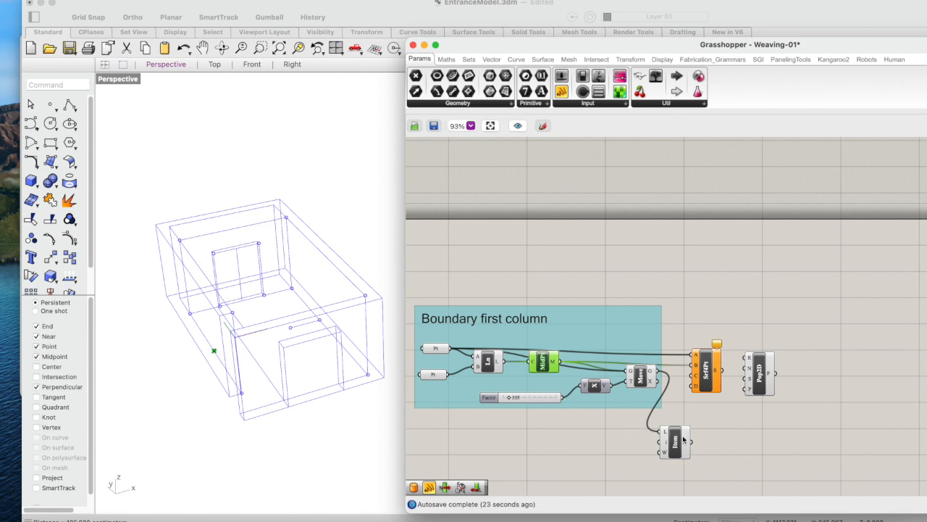
{"action": "mouse_move", "coordinate": [709, 371]}
{"action": "right_click", "coordinate": [667, 443]}
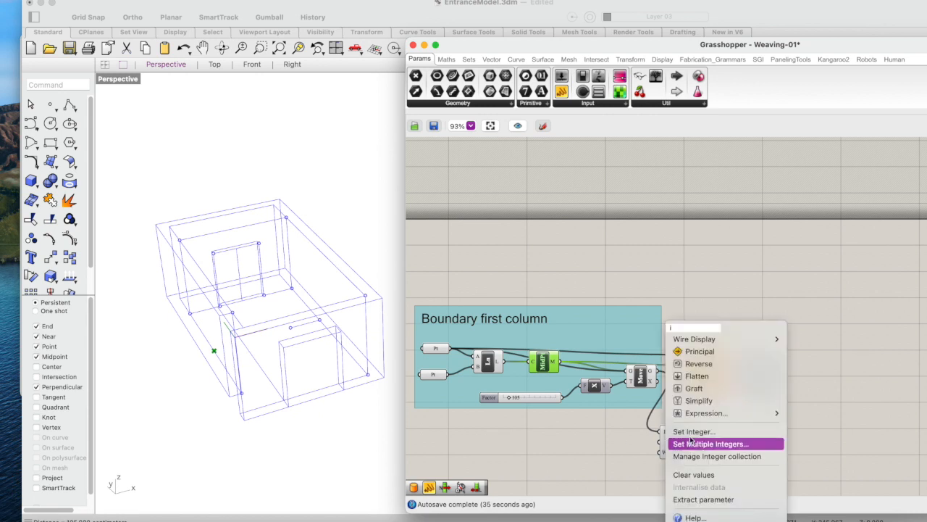
{"action": "left_click", "coordinate": [692, 431]}
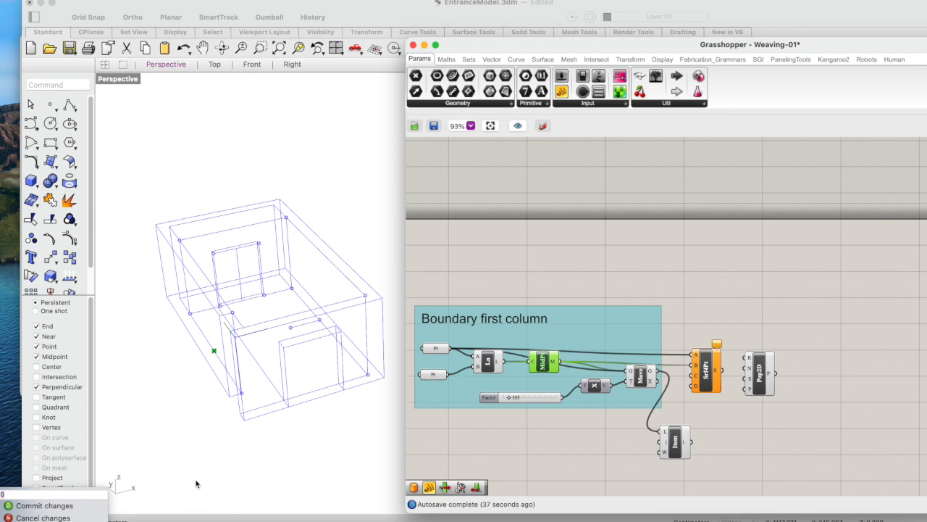
{"action": "type", "text": "1"}
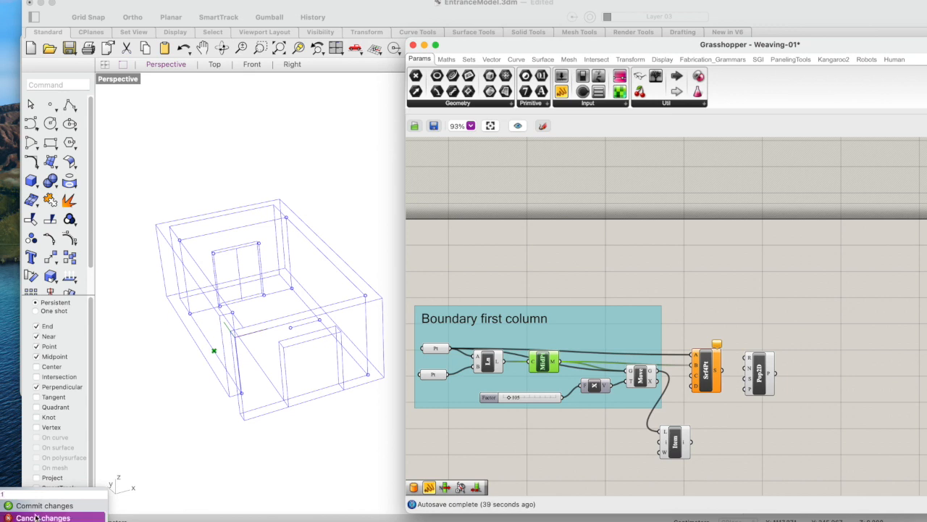
{"action": "key", "text": "Return"}
{"action": "left_click_drag", "start_coordinate": [692, 442], "coordinate": [718, 371]}
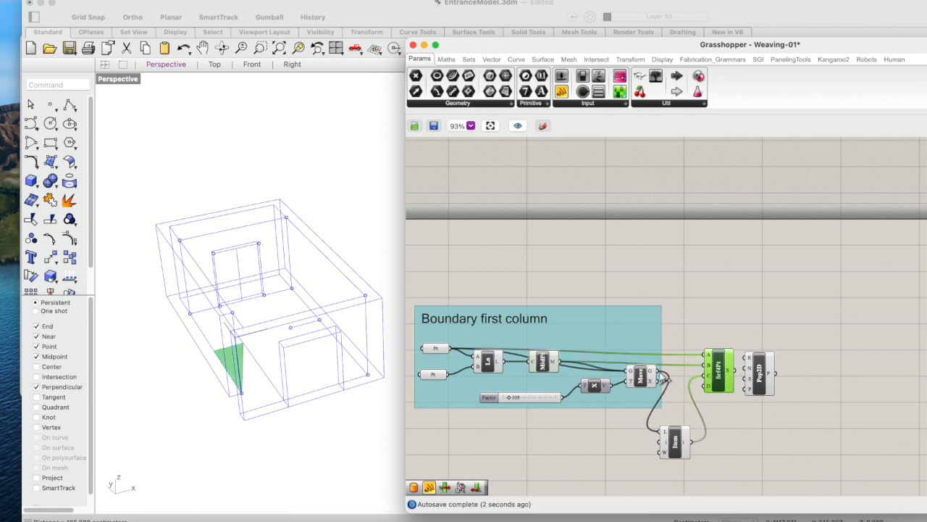
Move the List Item up beside Move, duplicate it below with its list input wired, and set the copy's index to 0
{"action": "left_click_drag", "start_coordinate": [681, 440], "coordinate": [680, 410]}
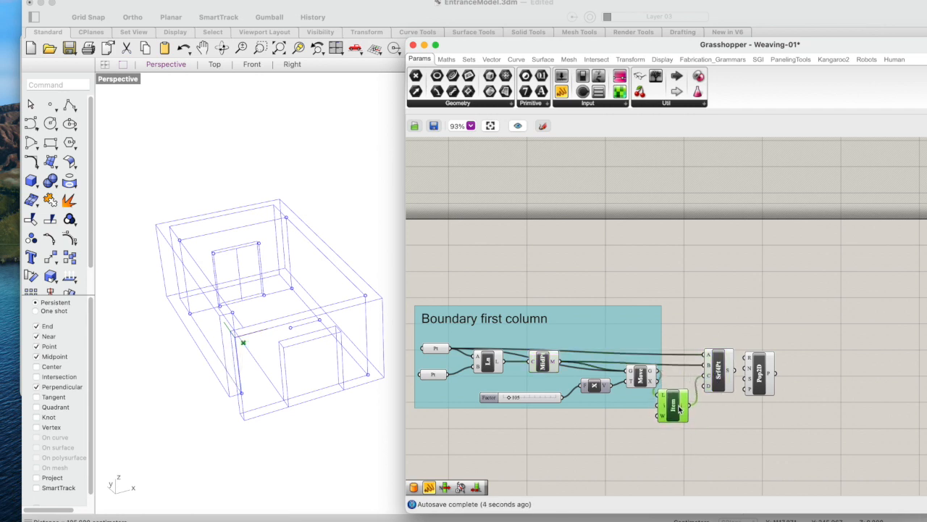
{"action": "left_click_drag", "start_coordinate": [680, 410], "coordinate": [667, 453], "text": "alt"}
{"action": "right_click", "coordinate": [666, 452]}
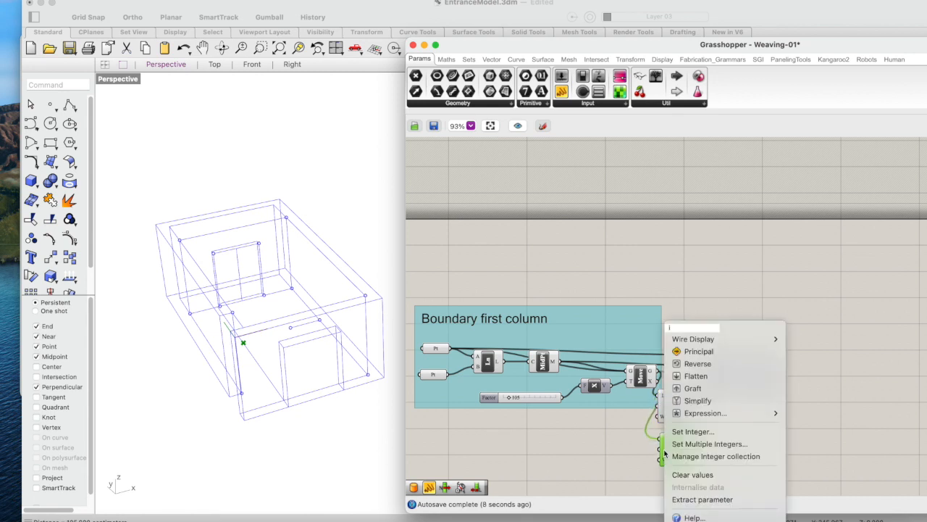
{"action": "left_click", "coordinate": [681, 434]}
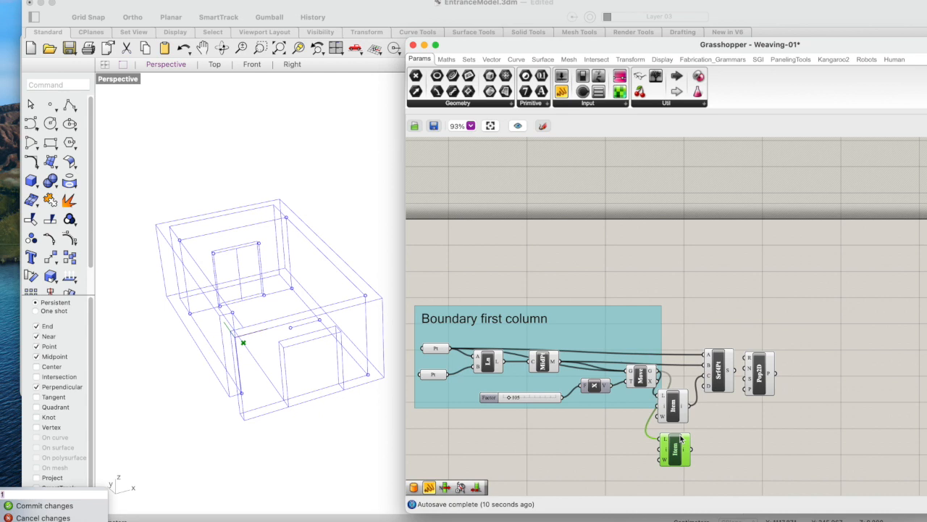
{"action": "type", "text": "0"}
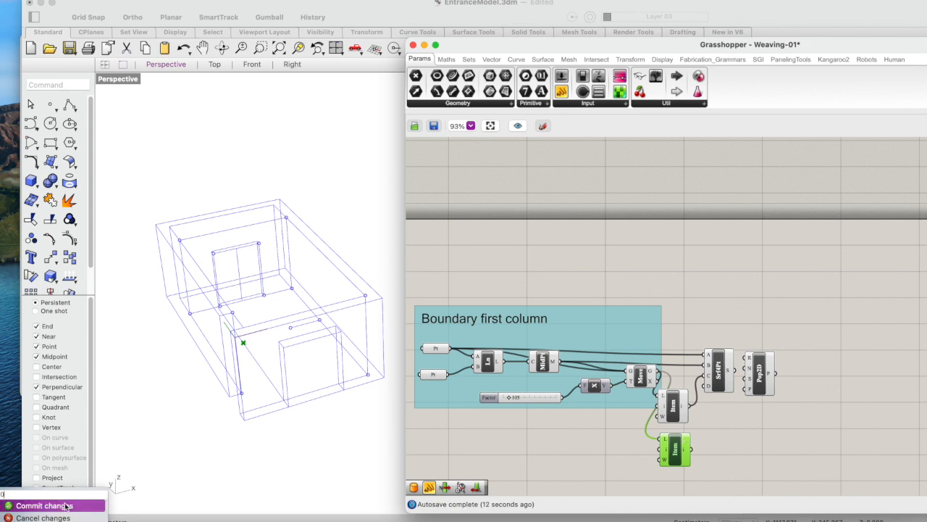
{"action": "left_click", "coordinate": [65, 504]}
Connect the second List Item's output to the 4Point Surface's D input, and the resulting surface to Populate 2D's region input
{"action": "left_click_drag", "start_coordinate": [692, 449], "coordinate": [775, 363]}
{"action": "left_click", "coordinate": [720, 372]}
{"action": "left_click", "coordinate": [729, 373]}
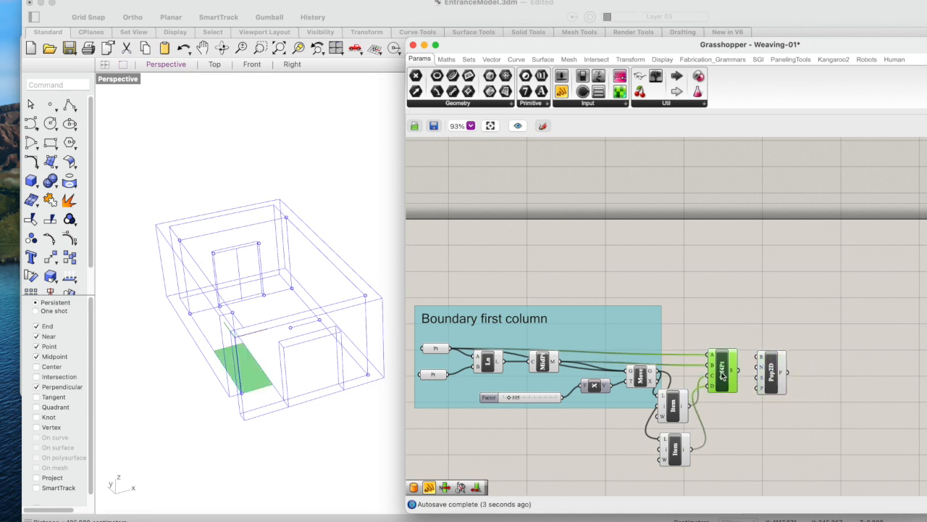
{"action": "mouse_move", "coordinate": [775, 370]}
{"action": "left_mouse_down"}
{"action": "mouse_move", "coordinate": [797, 369]}
{"action": "mouse_move", "coordinate": [780, 355]}
{"action": "left_mouse_up"}
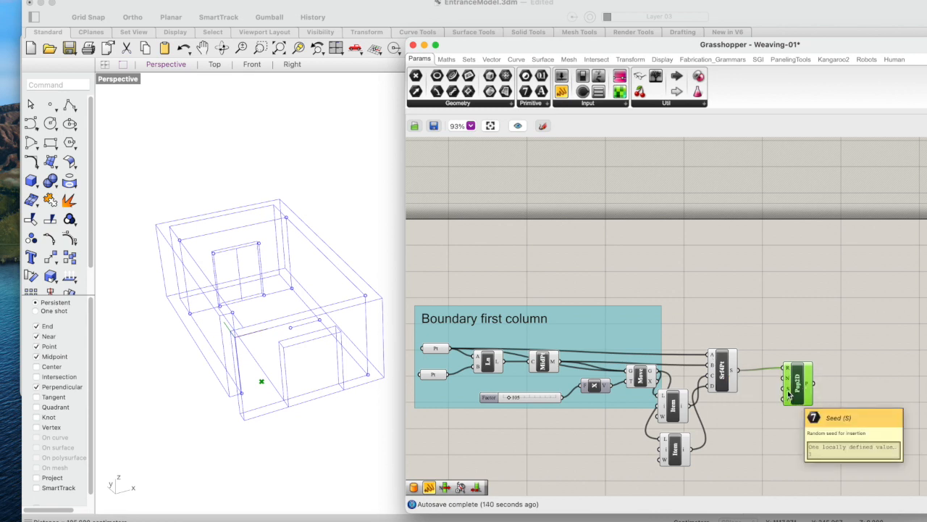
Add a number slider initialised with 10, connect it to Populate 2D's Seed input, and set it to 9
{"action": "double_click", "coordinate": [776, 433]}
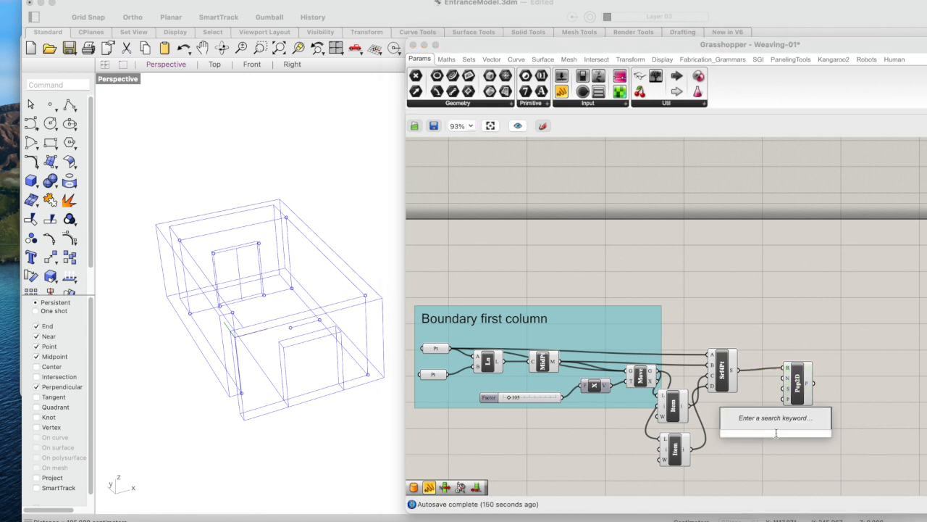
{"action": "type", "text": "10"}
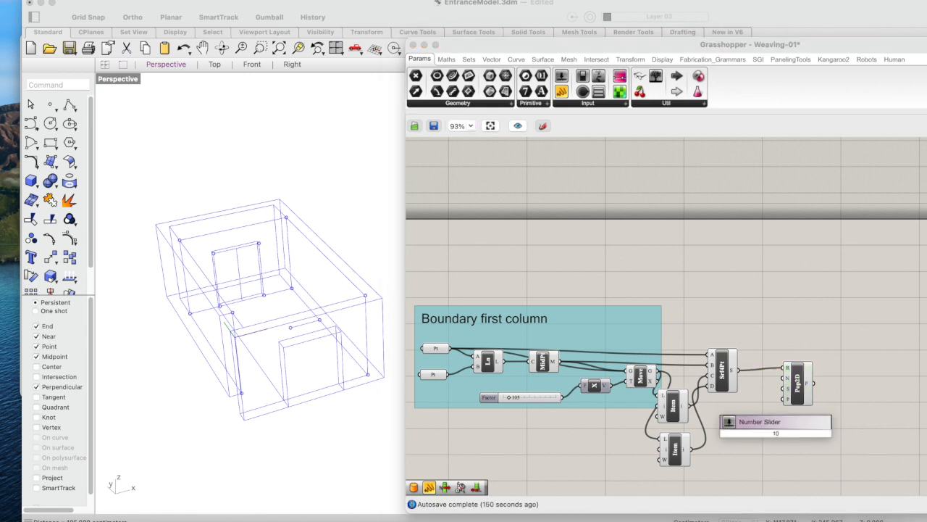
{"action": "key", "text": "Return"}
{"action": "left_click_drag", "start_coordinate": [818, 433], "coordinate": [788, 389]}
{"action": "left_click_drag", "start_coordinate": [741, 433], "coordinate": [718, 437]}
{"action": "left_click", "coordinate": [799, 393]}
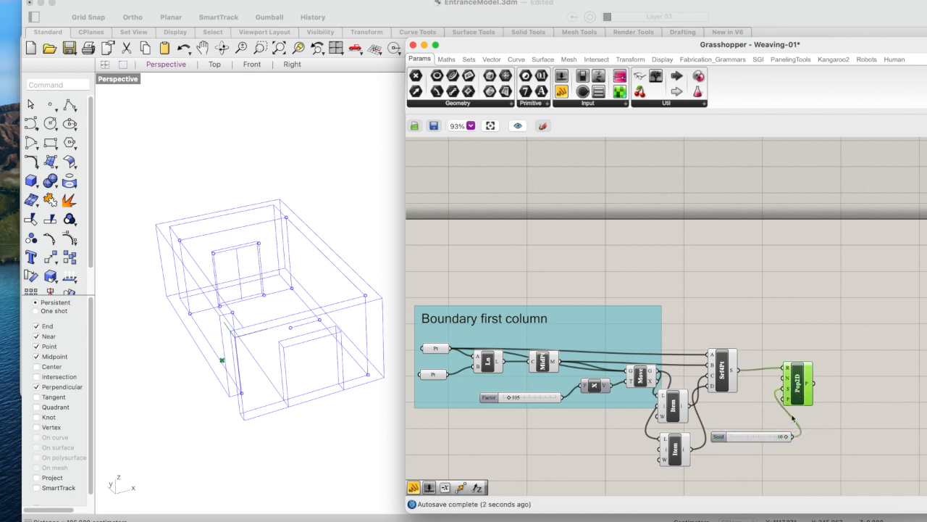
{"action": "left_click_drag", "start_coordinate": [788, 435], "coordinate": [782, 441]}
{"action": "mouse_move", "coordinate": [781, 436]}
{"action": "left_mouse_down"}
{"action": "mouse_move", "coordinate": [772, 440]}
{"action": "mouse_move", "coordinate": [780, 438]}
{"action": "left_mouse_up"}
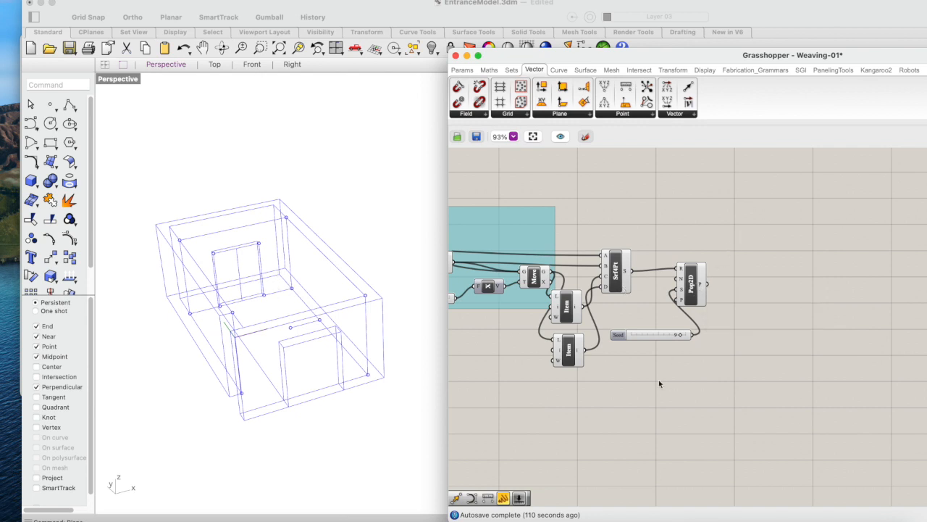
Add a second 4Point Surface component in the empty canvas area below the Seed slider
{"action": "double_click", "coordinate": [639, 405]}
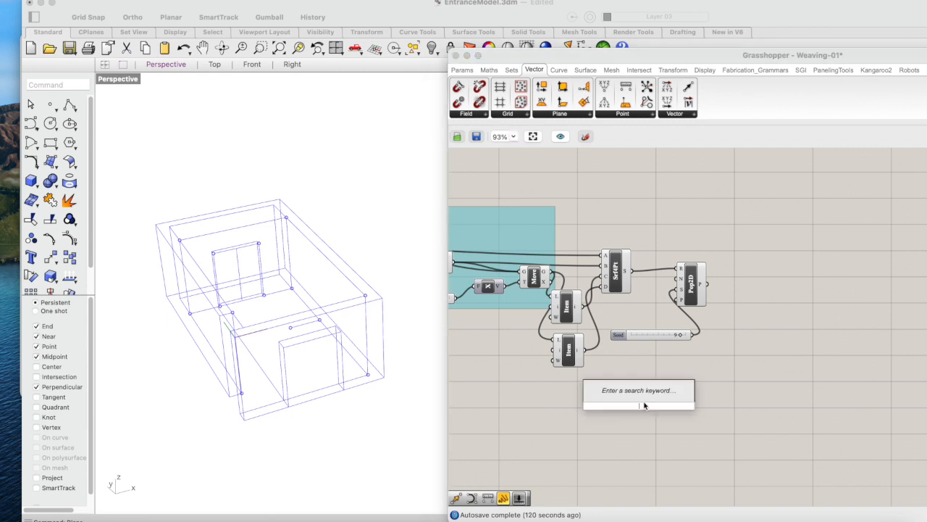
{"action": "type", "text": "surface"}
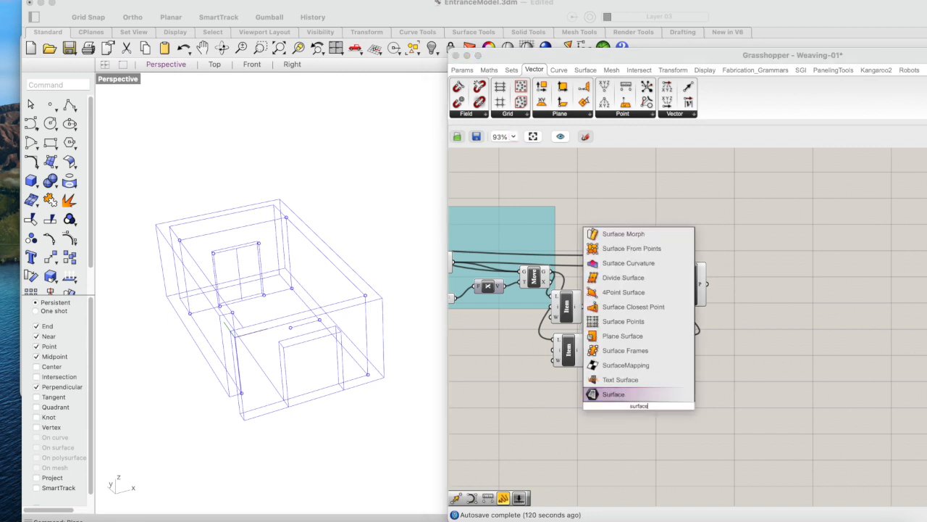
{"action": "key", "text": "Up"}
{"action": "key", "text": "Up"}
{"action": "key", "text": "Up"}
{"action": "key", "text": "Up"}
{"action": "key", "text": "Up"}
{"action": "key", "text": "Up"}
{"action": "key", "text": "Up"}
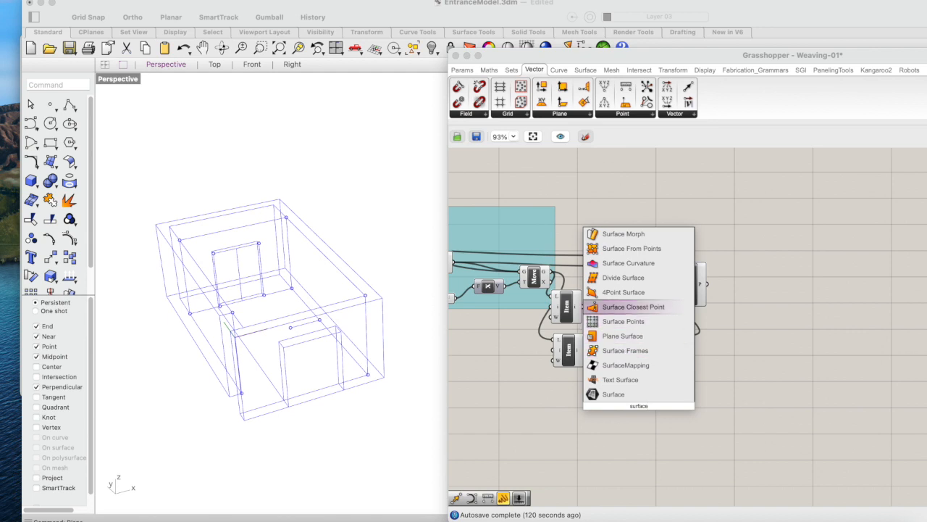
{"action": "key", "text": "Return"}
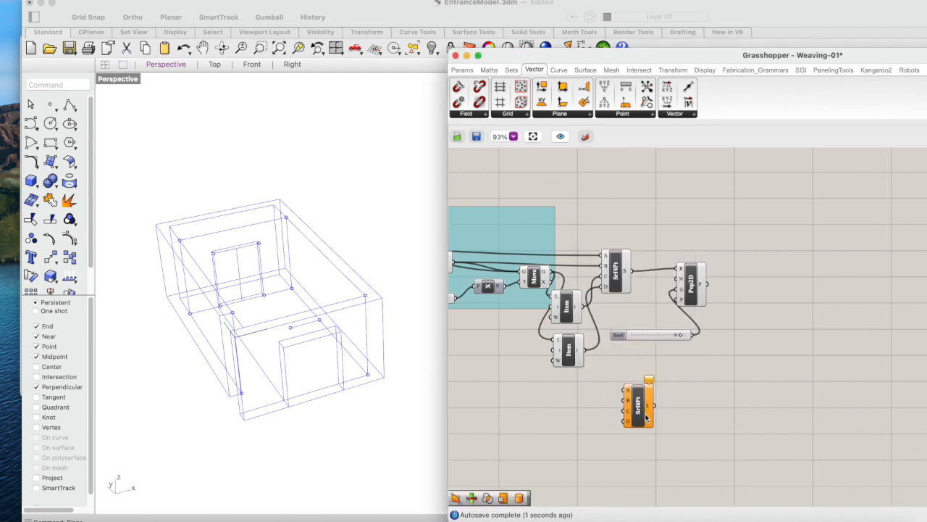
{"action": "left_click_drag", "start_coordinate": [647, 415], "coordinate": [630, 421]}
Set the new 4Point Surface's A to the floor point behind the front opening and B to the neighbouring point along the right wall
{"action": "right_click", "coordinate": [612, 401]}
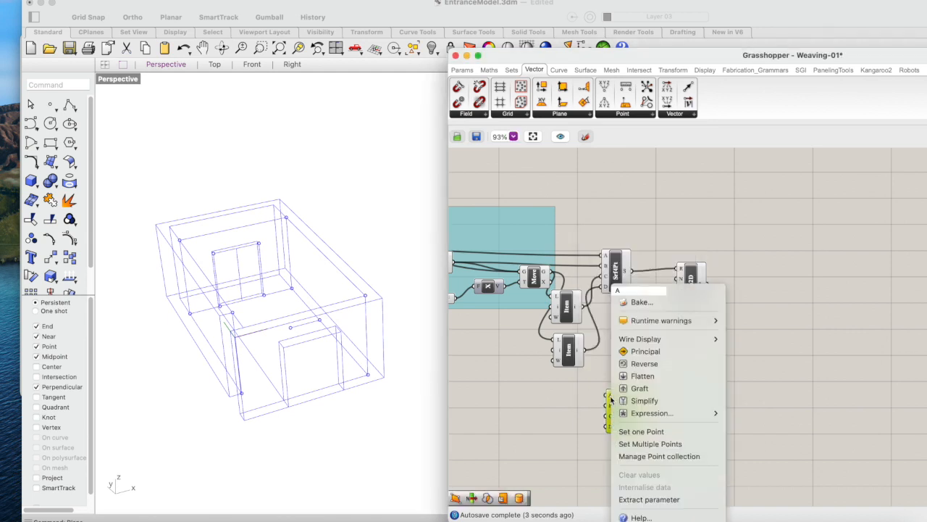
{"action": "left_click", "coordinate": [643, 437]}
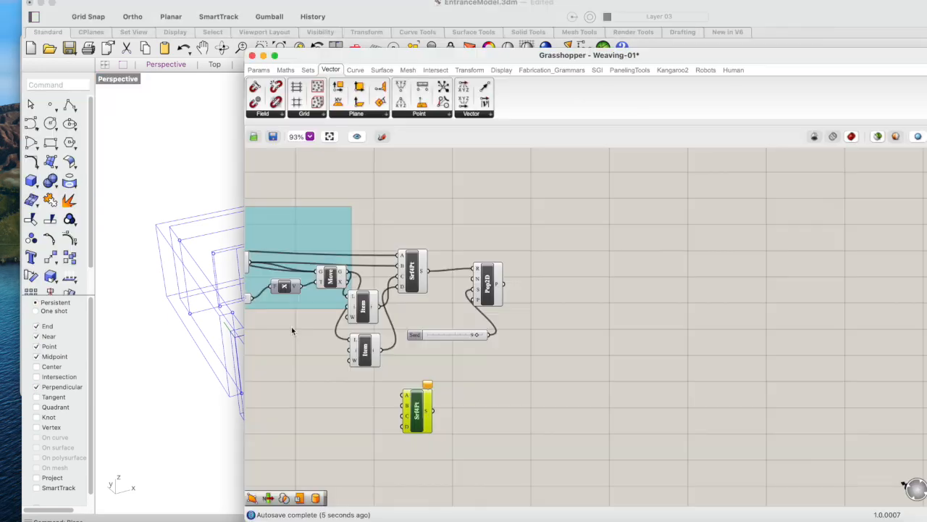
{"action": "left_click", "coordinate": [291, 328]}
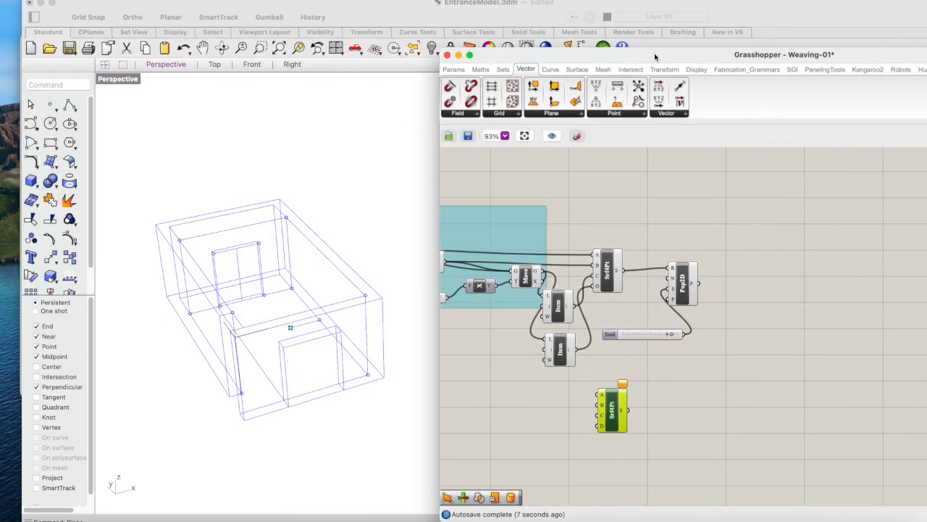
{"action": "right_click", "coordinate": [643, 409]}
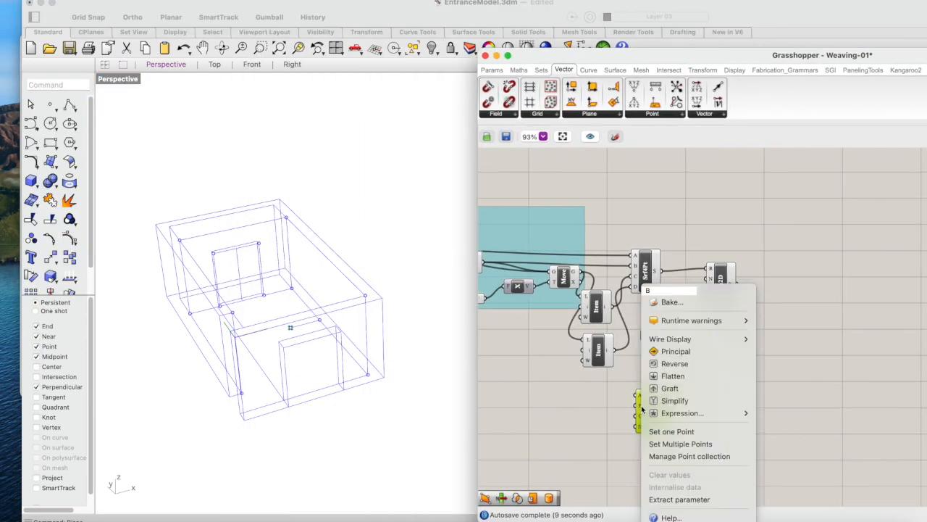
{"action": "left_click", "coordinate": [659, 429]}
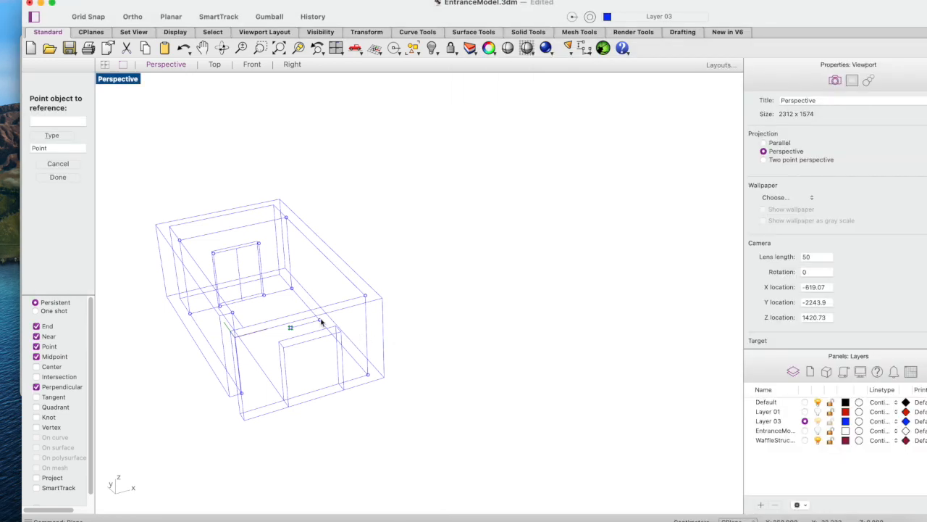
{"action": "left_click", "coordinate": [319, 319]}
{"action": "left_click_drag", "start_coordinate": [500, 56], "coordinate": [695, 57]}
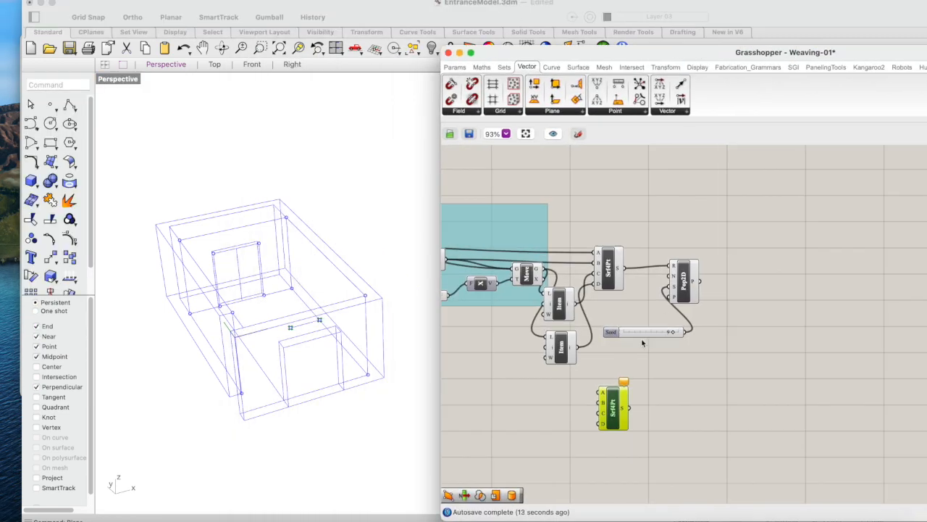
Set the new surface's C to the floor point farther back along the right wall and D to the rear door's lower right corner
{"action": "right_click", "coordinate": [605, 413]}
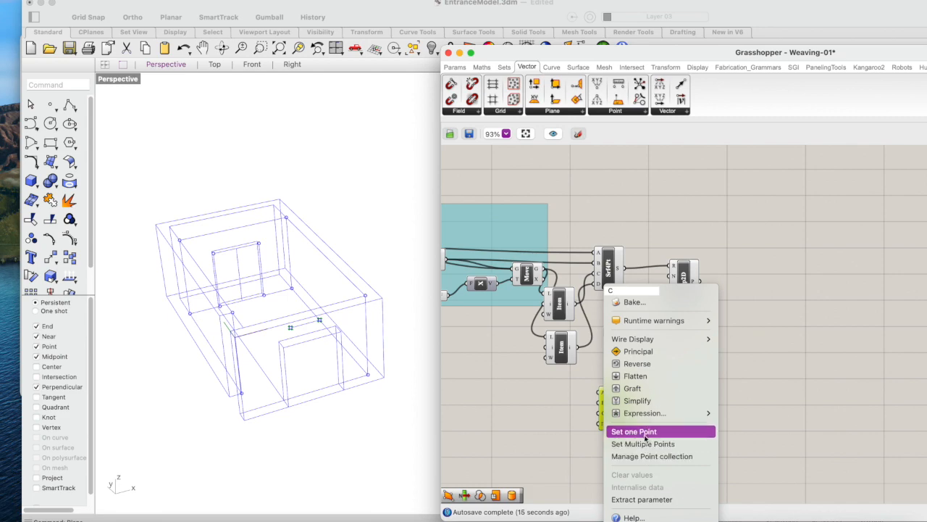
{"action": "left_click", "coordinate": [630, 429]}
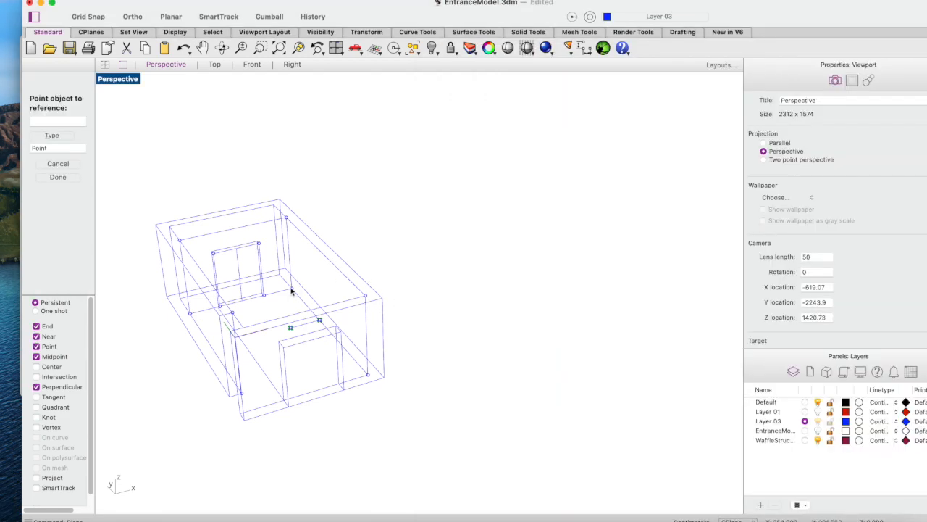
{"action": "left_click", "coordinate": [292, 291]}
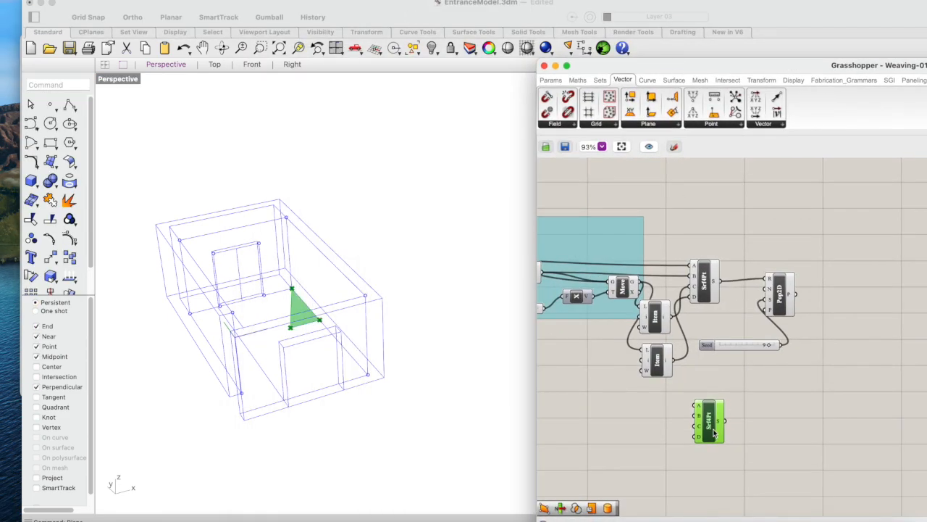
{"action": "right_click", "coordinate": [700, 436]}
{"action": "left_click", "coordinate": [727, 432]}
{"action": "left_click", "coordinate": [264, 296]}
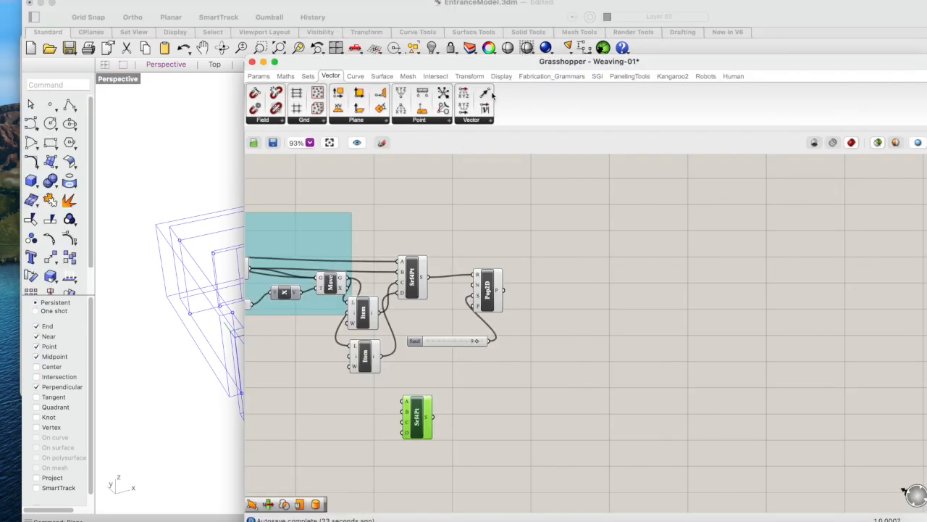
{"action": "left_click_drag", "start_coordinate": [488, 71], "coordinate": [700, 63]}
{"action": "left_click", "coordinate": [750, 388]}
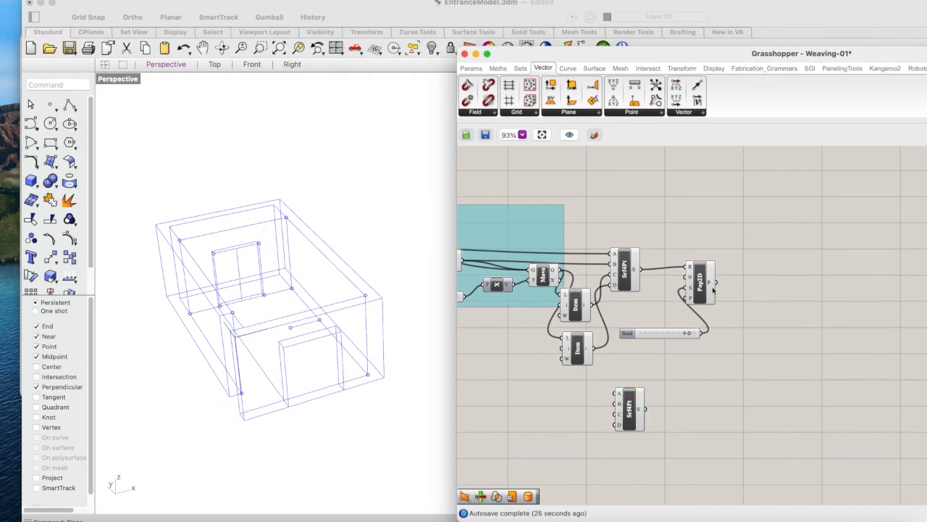
Add a second Populate 2D beside the new 4Point Surface and connect the surface output to its region input
{"action": "double_click", "coordinate": [678, 419]}
{"action": "type", "text": "populate"}
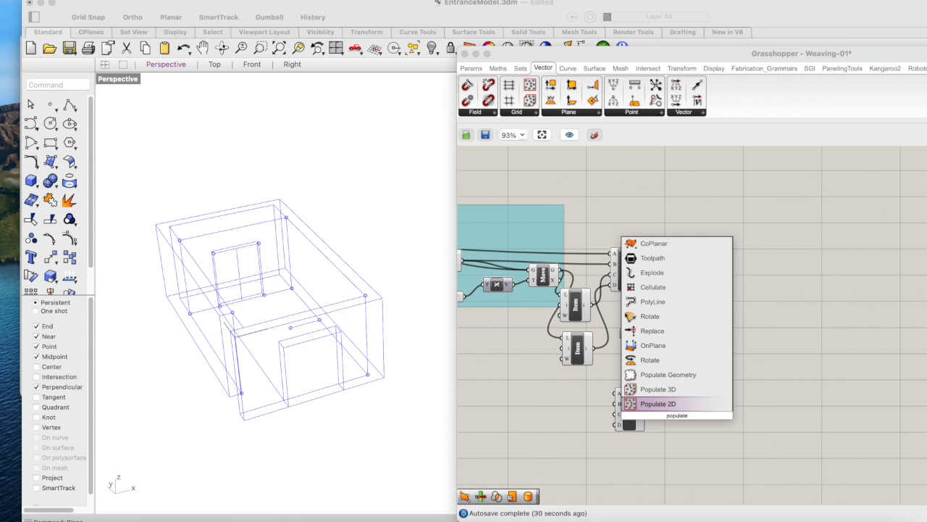
{"action": "key", "text": "Return"}
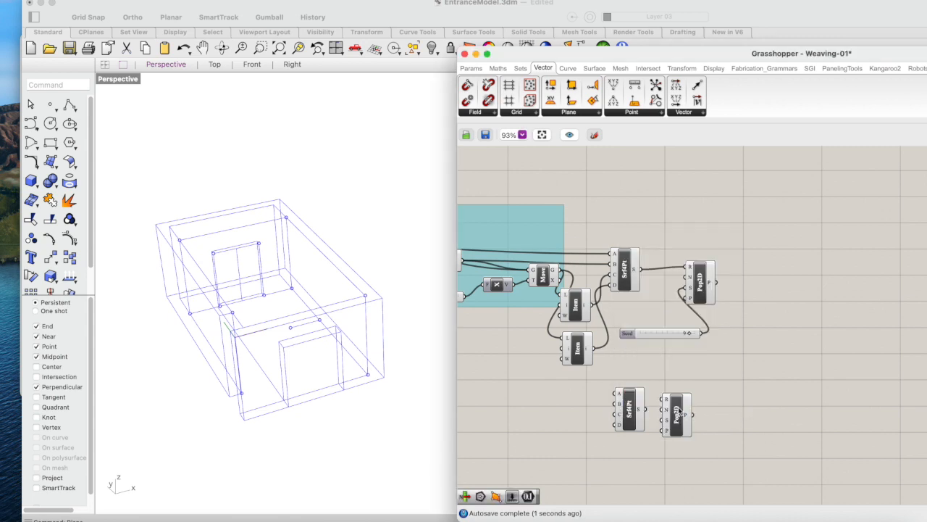
{"action": "left_click_drag", "start_coordinate": [678, 412], "coordinate": [712, 415]}
{"action": "left_click_drag", "start_coordinate": [646, 408], "coordinate": [695, 403]}
Set the second Populate 2D's count (N) to 1
{"action": "right_click", "coordinate": [699, 413]}
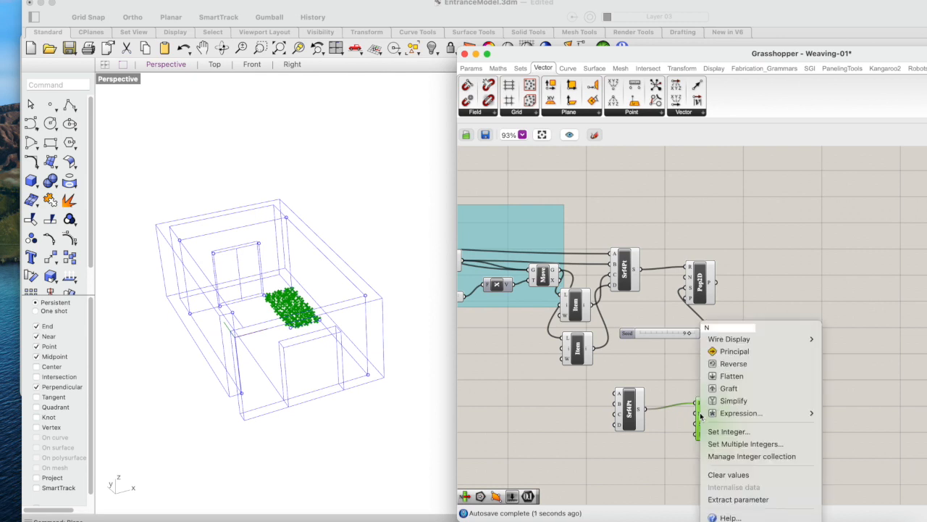
{"action": "left_click", "coordinate": [724, 431]}
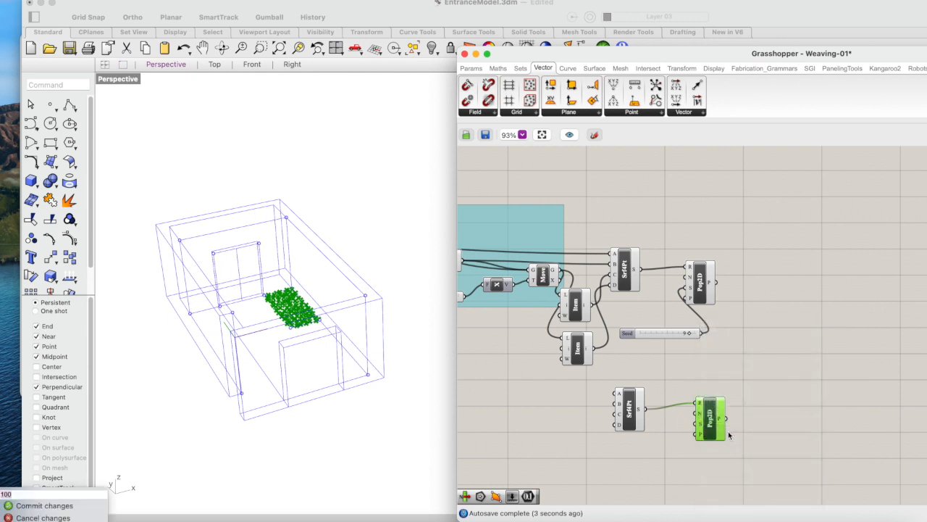
{"action": "type", "text": "1"}
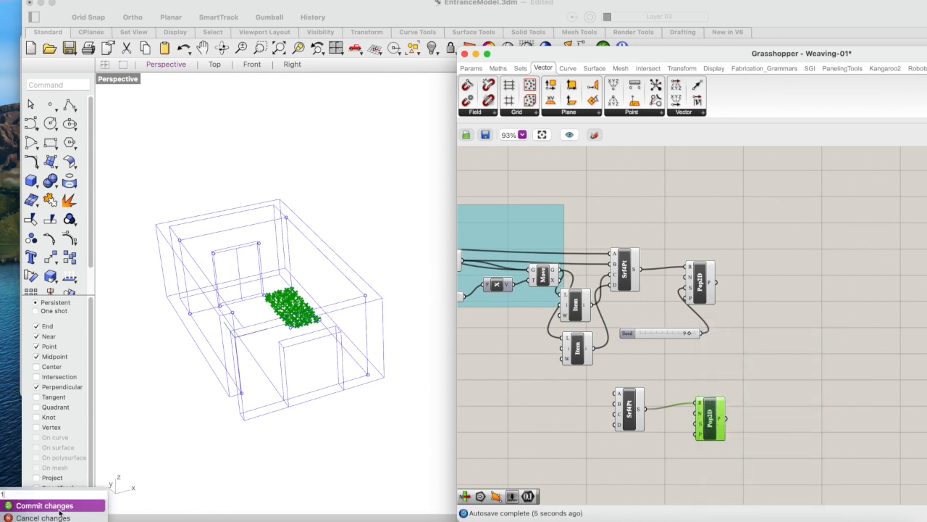
{"action": "left_click", "coordinate": [44, 505]}
Duplicate the Seed slider below the second 4Point Surface and connect the copy to the second Populate 2D's Seed input
{"action": "left_click", "coordinate": [670, 334]}
{"action": "key", "text": "super+c"}
{"action": "key", "text": "super+v"}
{"action": "left_click_drag", "start_coordinate": [674, 336], "coordinate": [697, 424]}
{"action": "left_click", "coordinate": [714, 419]}
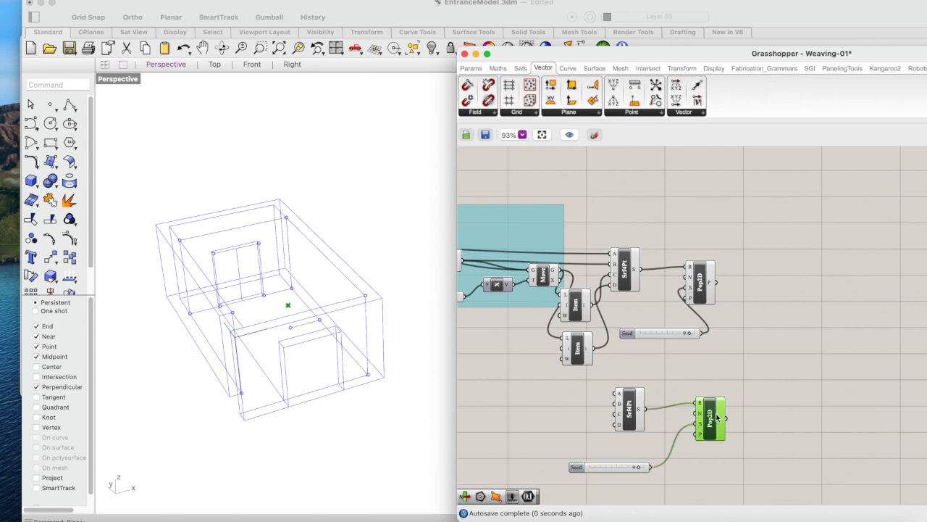
Examine in the Rhino viewport the points from both Populate 2D components and the second 4Point Surface's region
{"action": "left_click", "coordinate": [700, 290], "text": "shift"}
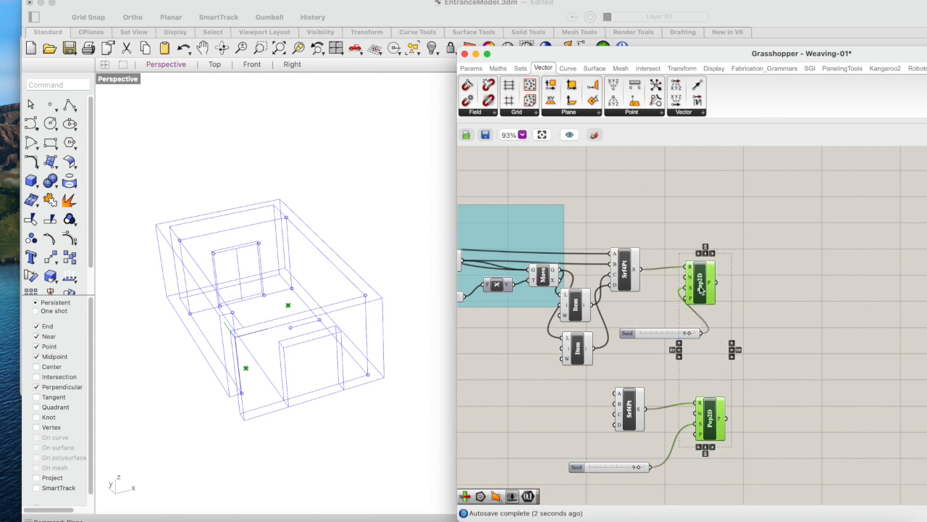
{"action": "left_click", "coordinate": [778, 304]}
{"action": "left_click_drag", "start_coordinate": [733, 372], "coordinate": [602, 460]}
{"action": "right_click_drag", "start_coordinate": [723, 302], "coordinate": [658, 308]}
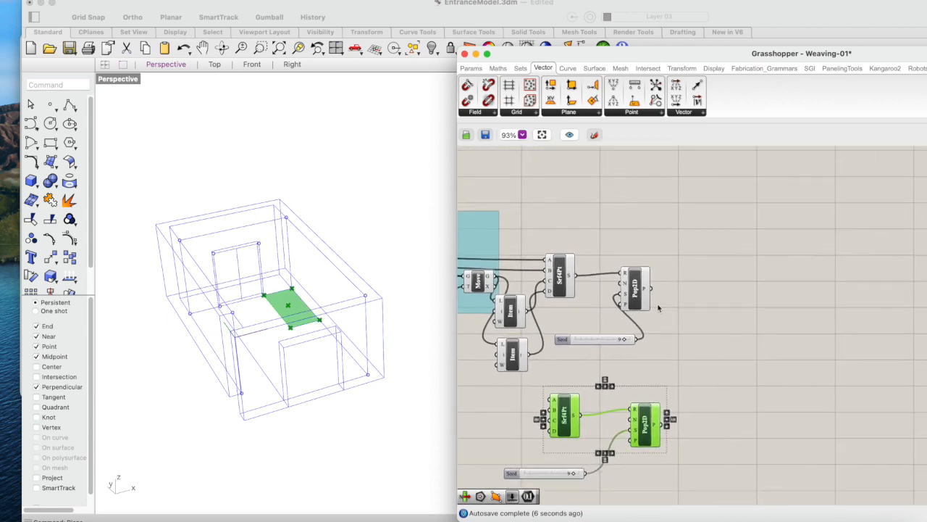
{"action": "left_click", "coordinate": [634, 289]}
{"action": "left_click", "coordinate": [645, 424]}
{"action": "right_click_drag", "start_coordinate": [768, 437], "coordinate": [722, 388]}
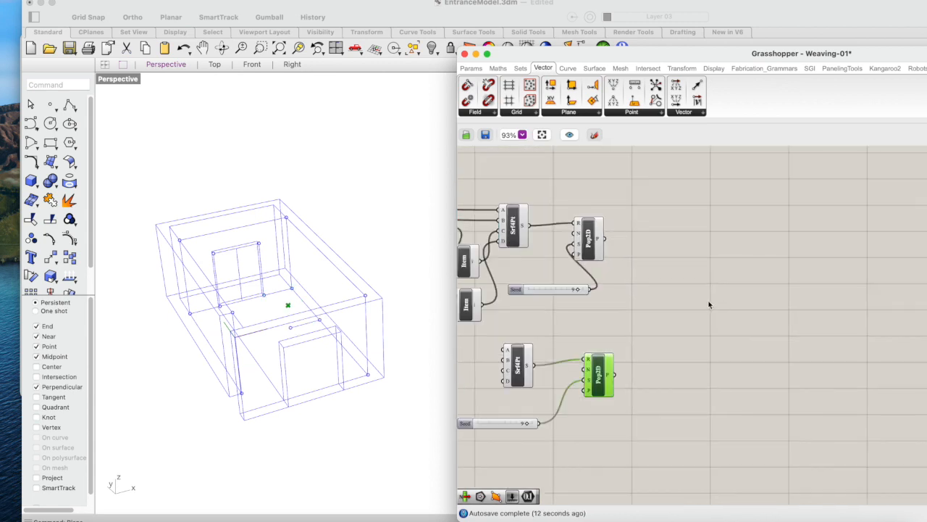
{"action": "scroll", "coordinate": [708, 300], "scroll_direction": "up", "scroll_amount": 3}
{"action": "left_click", "coordinate": [713, 318]}
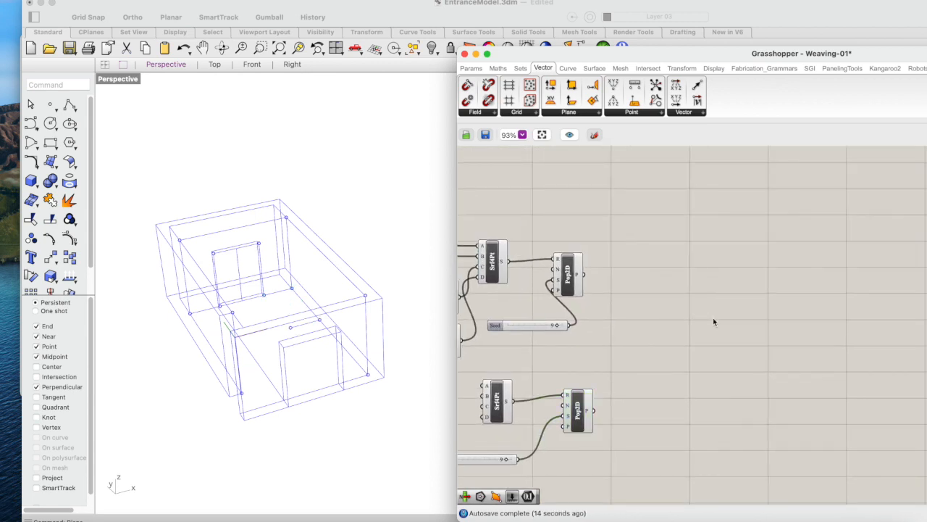
Add a Circle component and connect the first Populate 2D's points output to its plane input
{"action": "double_click", "coordinate": [713, 320]}
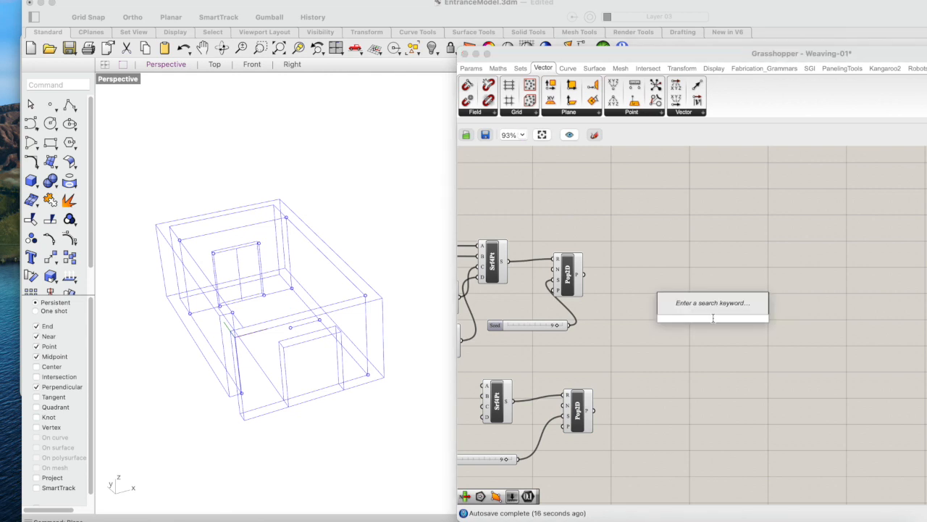
{"action": "type", "text": "c"}
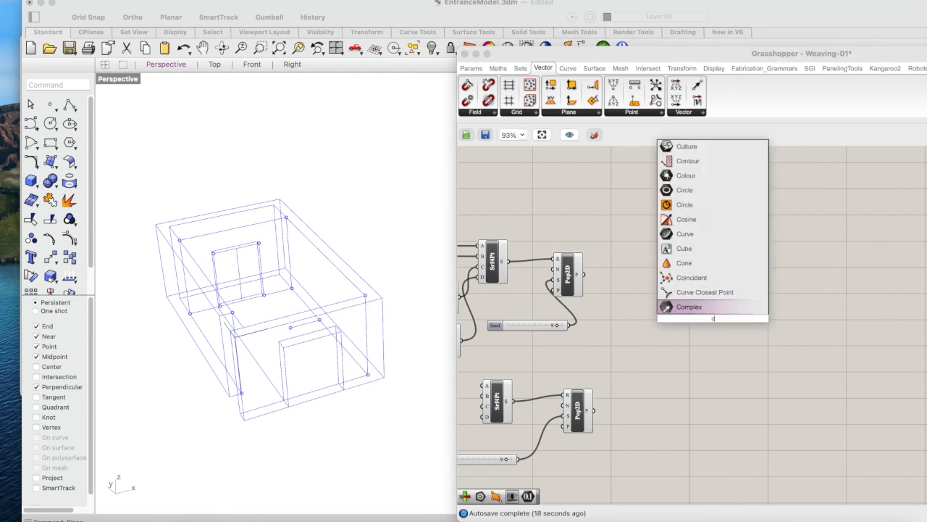
{"action": "type", "text": "ircle"}
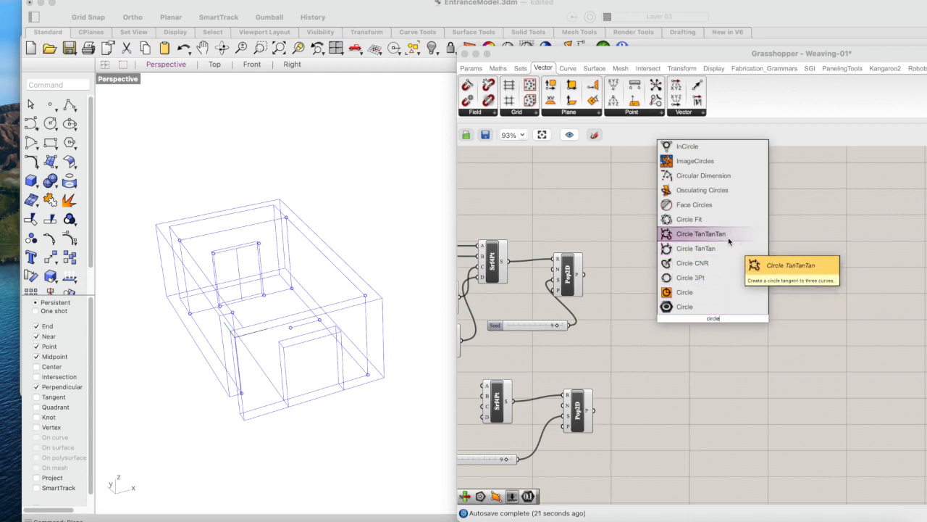
{"action": "left_click", "coordinate": [715, 292]}
{"action": "left_click_drag", "start_coordinate": [710, 317], "coordinate": [684, 315]}
{"action": "left_click_drag", "start_coordinate": [584, 274], "coordinate": [668, 265]}
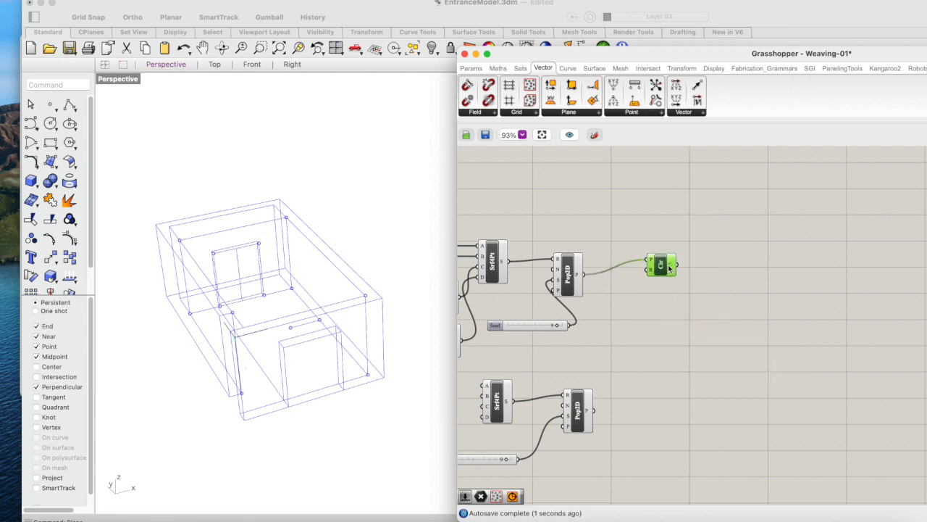
Examine the Factor slider and the Move component's points in the first-column group
{"action": "scroll", "coordinate": [652, 276], "scroll_direction": "left", "scroll_amount": 5}
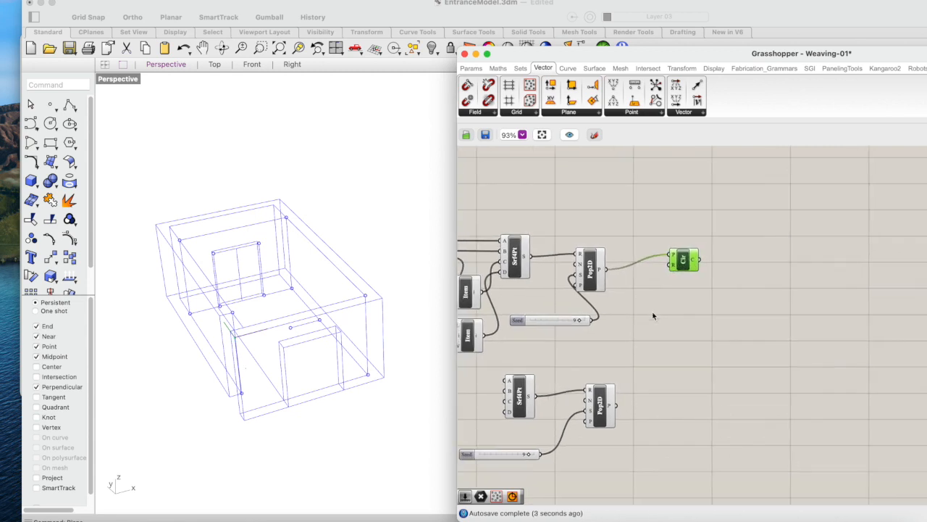
{"action": "scroll", "coordinate": [653, 316], "scroll_direction": "left", "scroll_amount": 5}
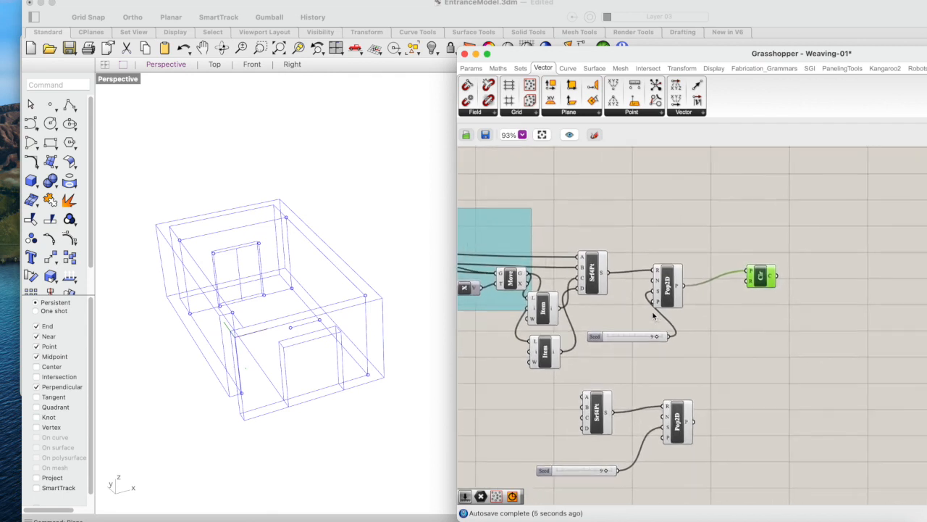
{"action": "scroll", "coordinate": [653, 316], "scroll_direction": "left", "scroll_amount": 3}
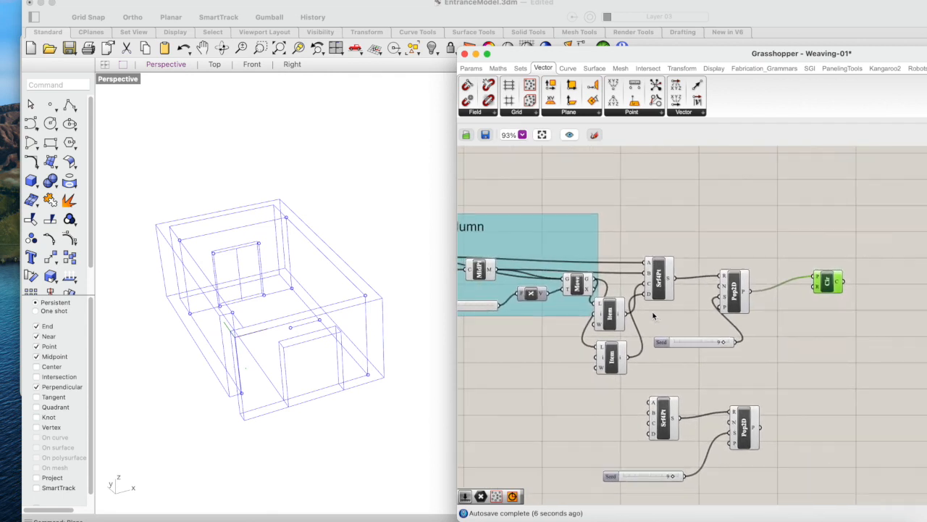
{"action": "scroll", "coordinate": [635, 315], "scroll_direction": "left", "scroll_amount": 3}
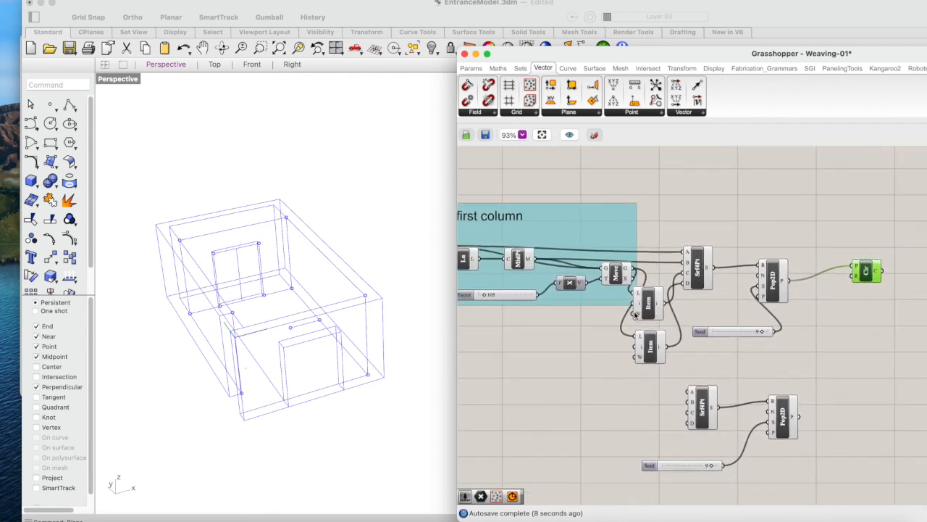
{"action": "left_click", "coordinate": [521, 297]}
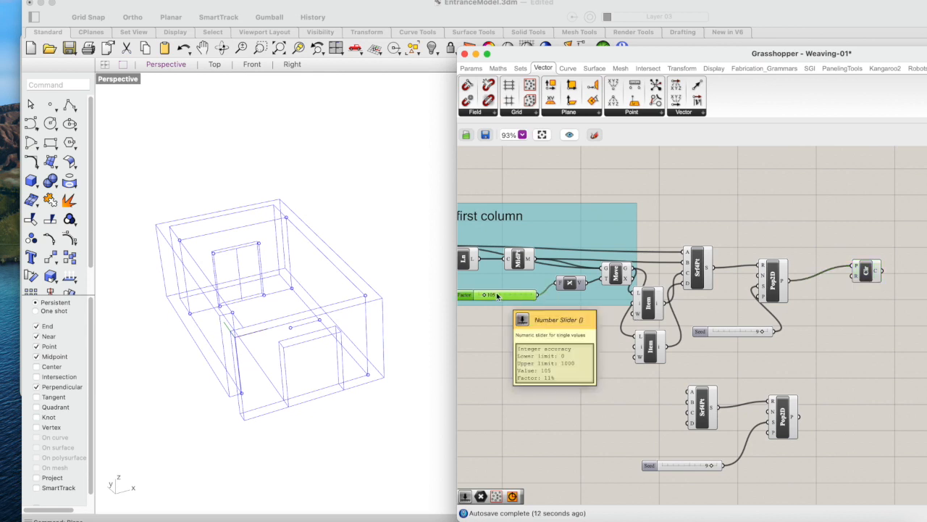
{"action": "left_click", "coordinate": [624, 279]}
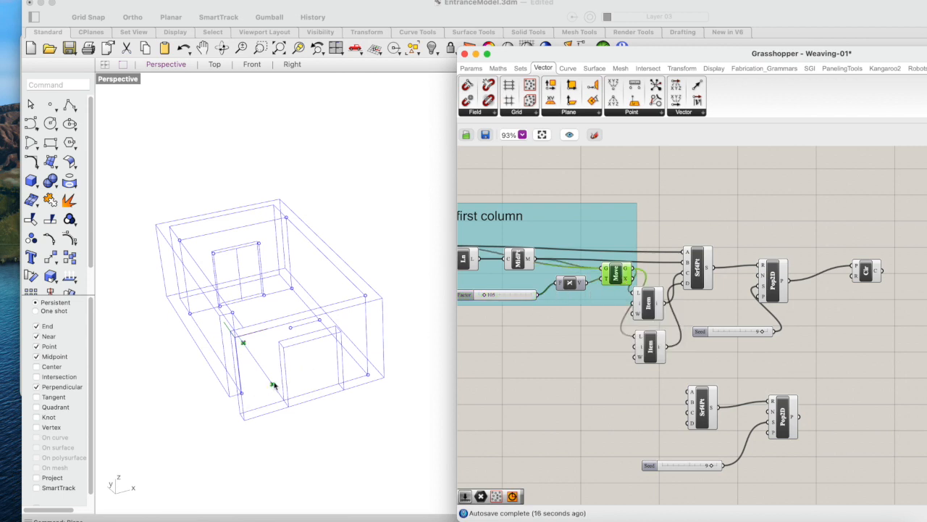
{"action": "scroll", "coordinate": [569, 394], "scroll_direction": "right", "scroll_amount": 3}
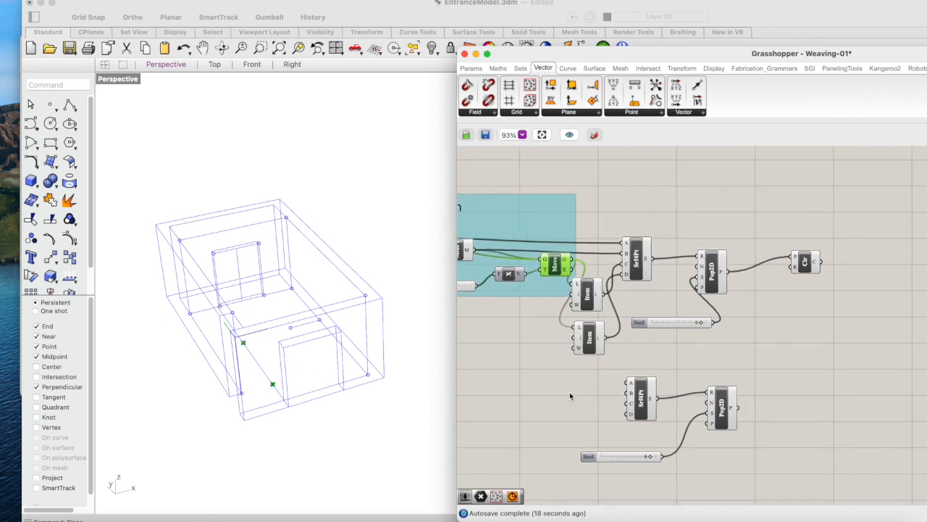
{"action": "scroll", "coordinate": [536, 341], "scroll_direction": "left", "scroll_amount": 2}
{"action": "scroll", "coordinate": [814, 330], "scroll_direction": "left", "scroll_amount": 3}
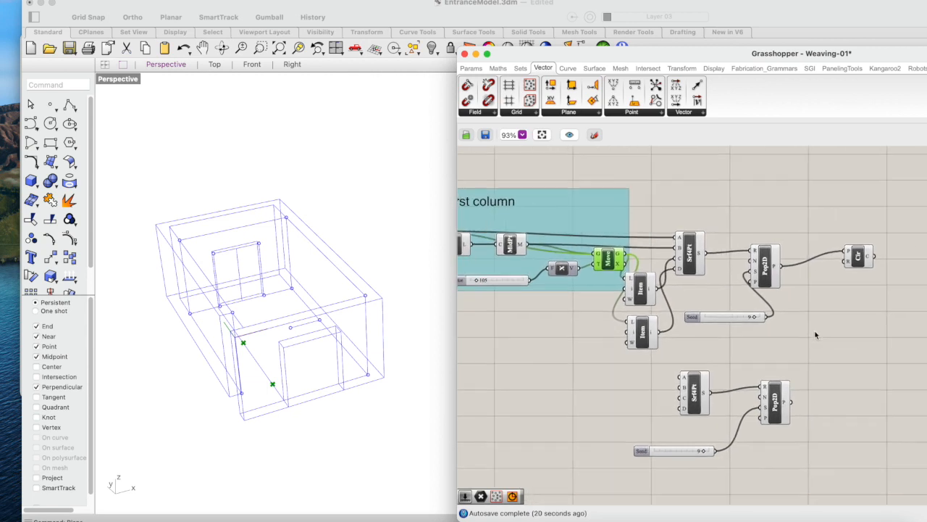
Add a Division component below the Circle and connect the Factor slider to its A input
{"action": "double_click", "coordinate": [844, 316]}
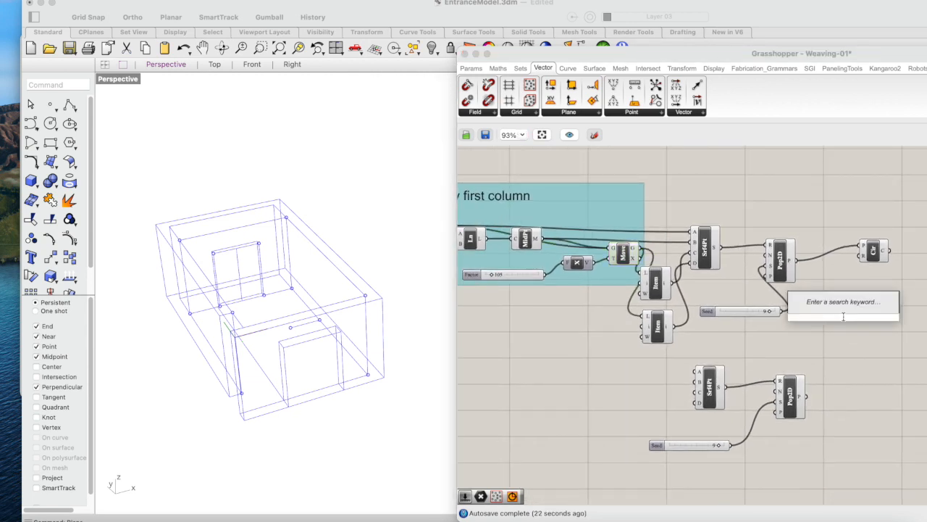
{"action": "type", "text": "dic"}
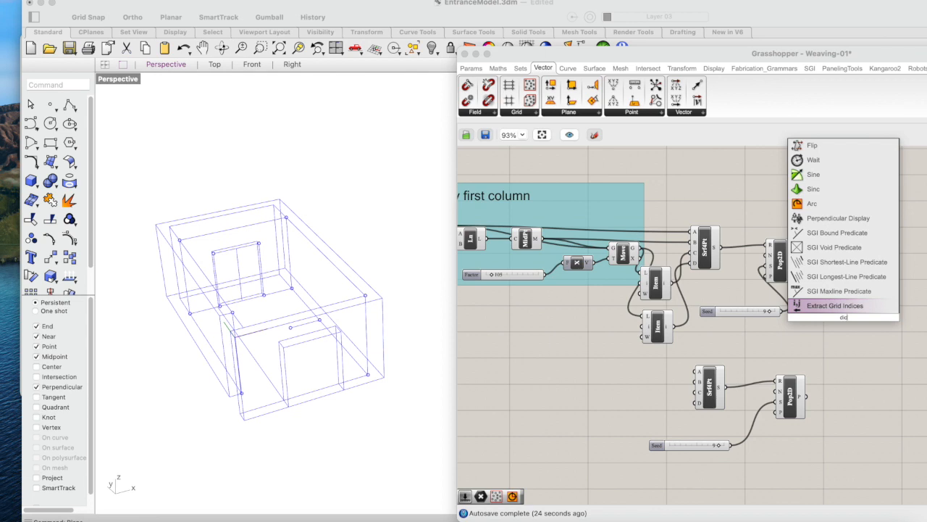
{"action": "key", "text": "BackSpace"}
{"action": "type", "text": "vi"}
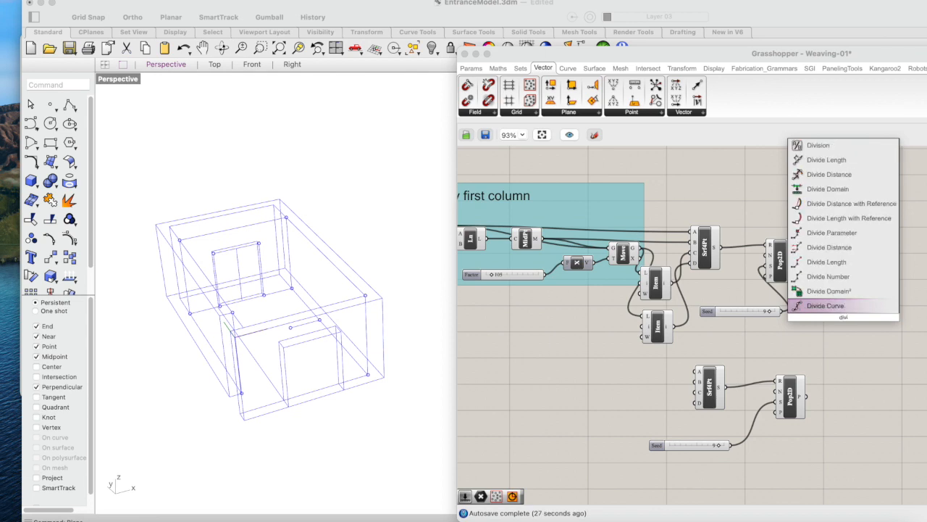
{"action": "type", "text": "s"}
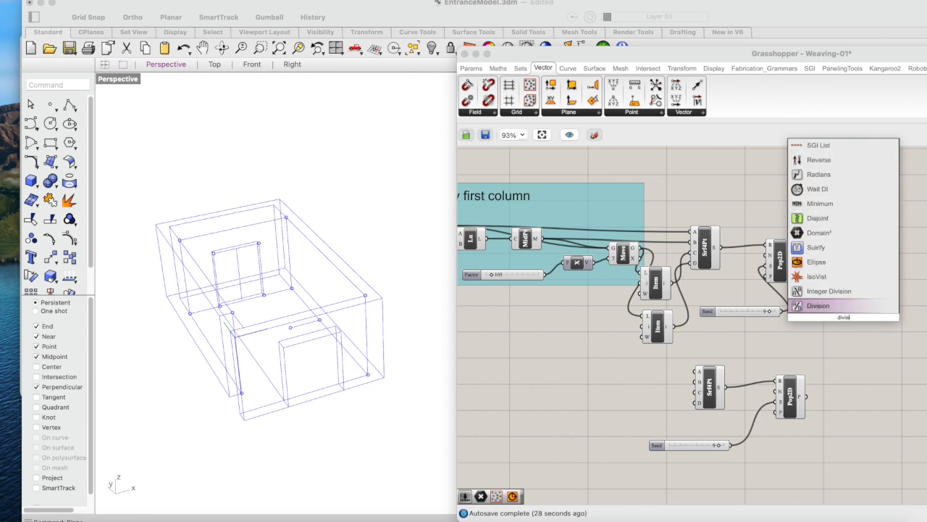
{"action": "left_click", "coordinate": [851, 306]}
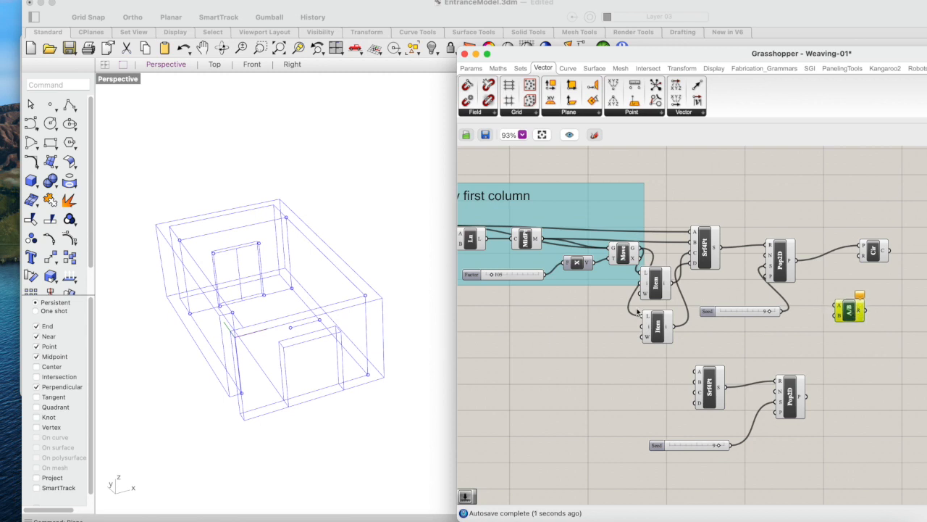
{"action": "left_click_drag", "start_coordinate": [542, 273], "coordinate": [833, 305]}
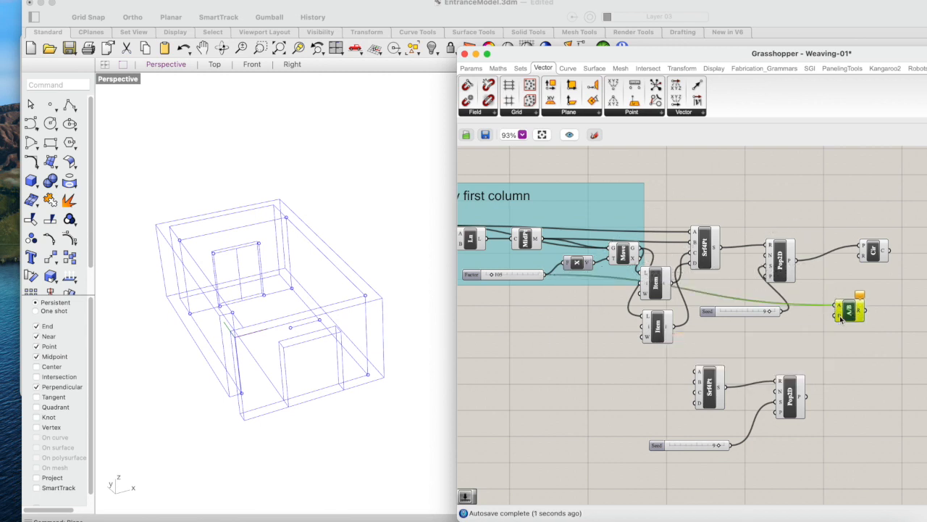
Set a constant divisor as the data item of the Division component's B input
{"action": "right_click", "coordinate": [840, 316]}
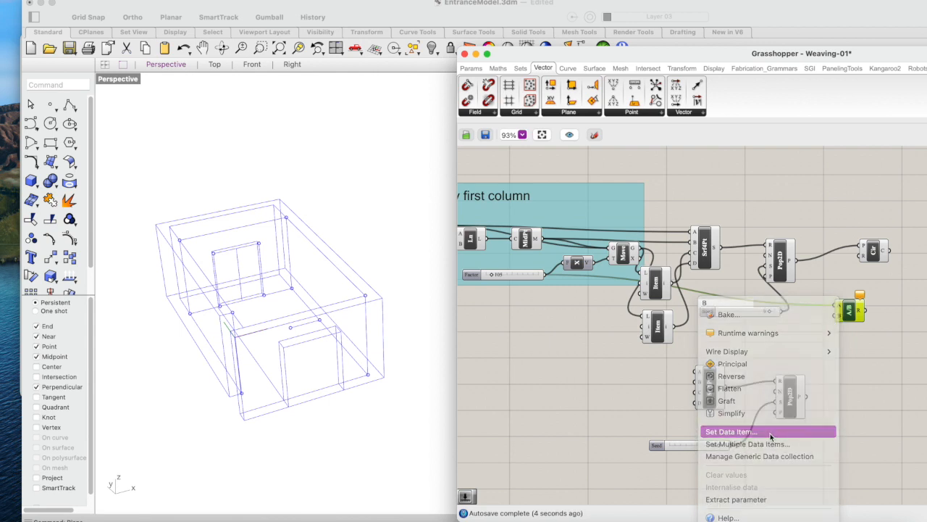
{"action": "left_click", "coordinate": [733, 431]}
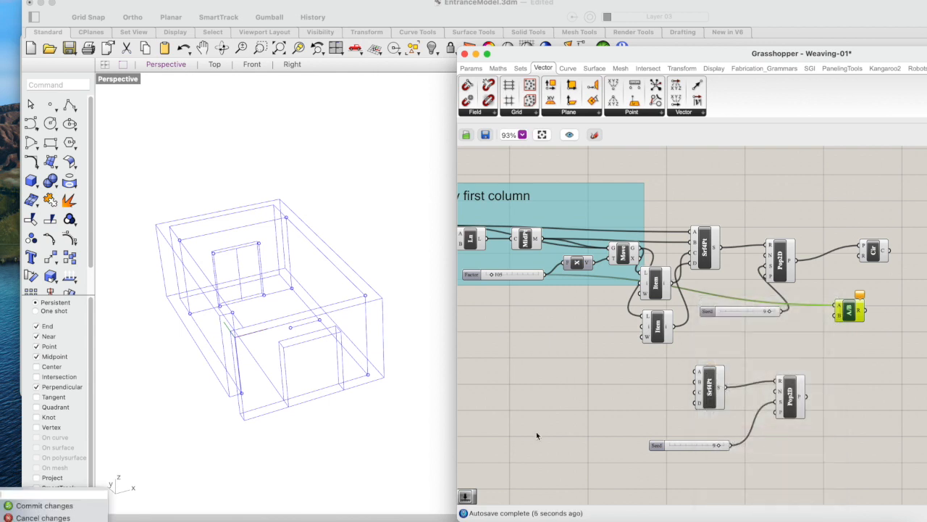
{"action": "left_click", "coordinate": [51, 506]}
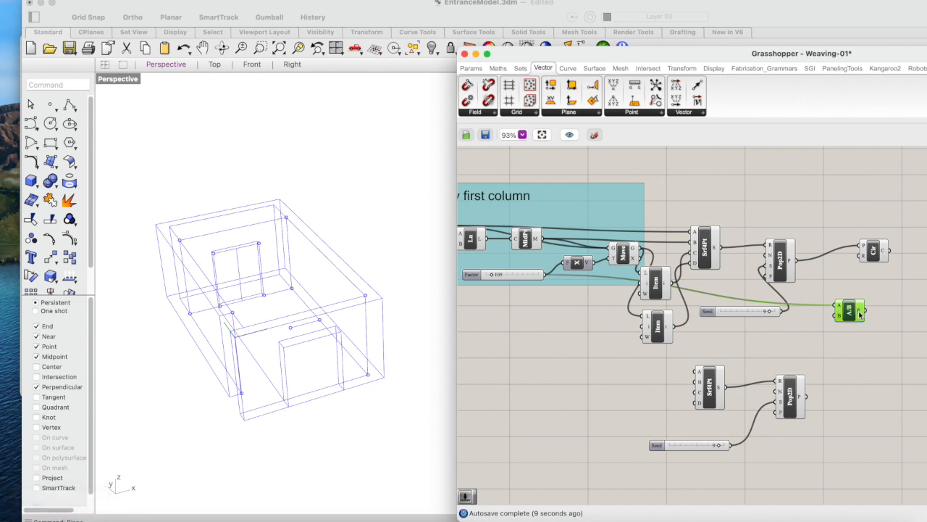
Connect the Division result to the Circle's radius input, tidy the Division component's position and preview the circle
{"action": "left_click_drag", "start_coordinate": [869, 310], "coordinate": [862, 255]}
{"action": "left_click", "coordinate": [873, 251]}
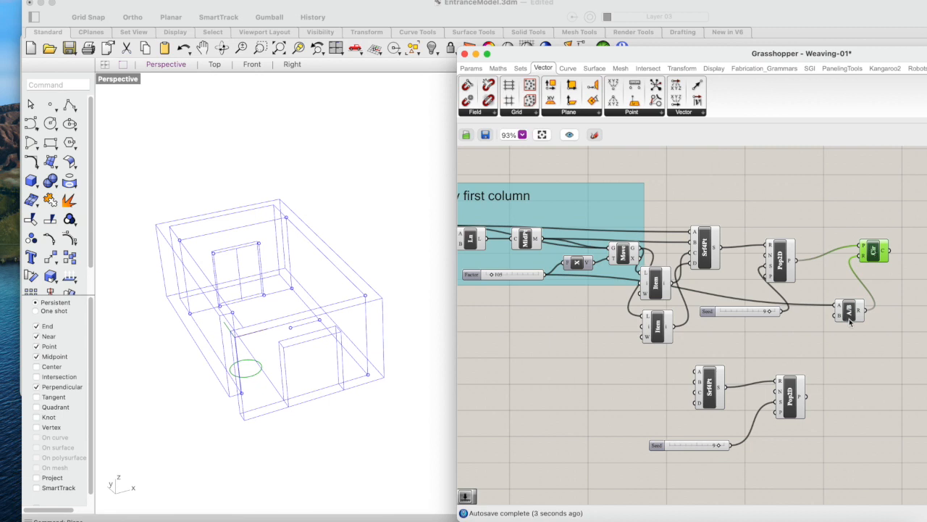
{"action": "left_click_drag", "start_coordinate": [853, 304], "coordinate": [845, 292]}
{"action": "scroll", "coordinate": [845, 292], "scroll_direction": "right", "scroll_amount": 5}
{"action": "scroll", "coordinate": [845, 292], "scroll_direction": "up", "scroll_amount": 1}
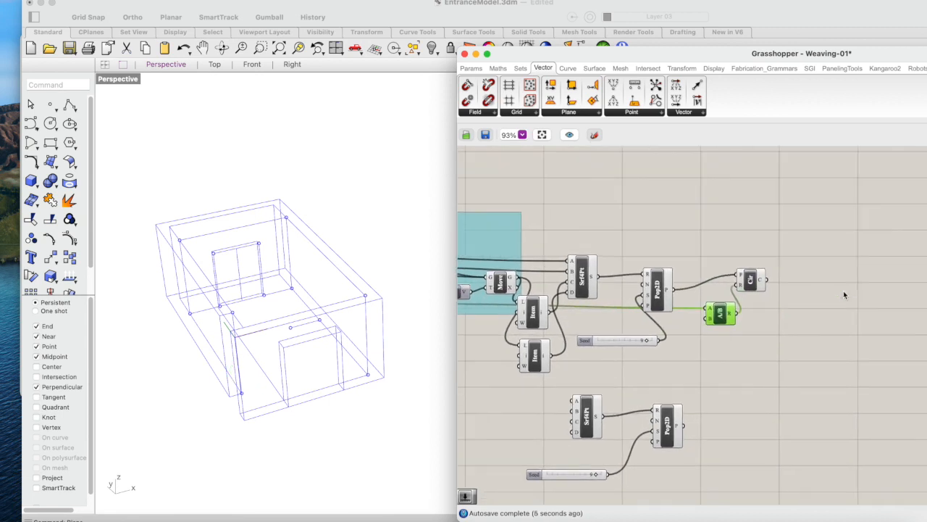
{"action": "left_click", "coordinate": [757, 284]}
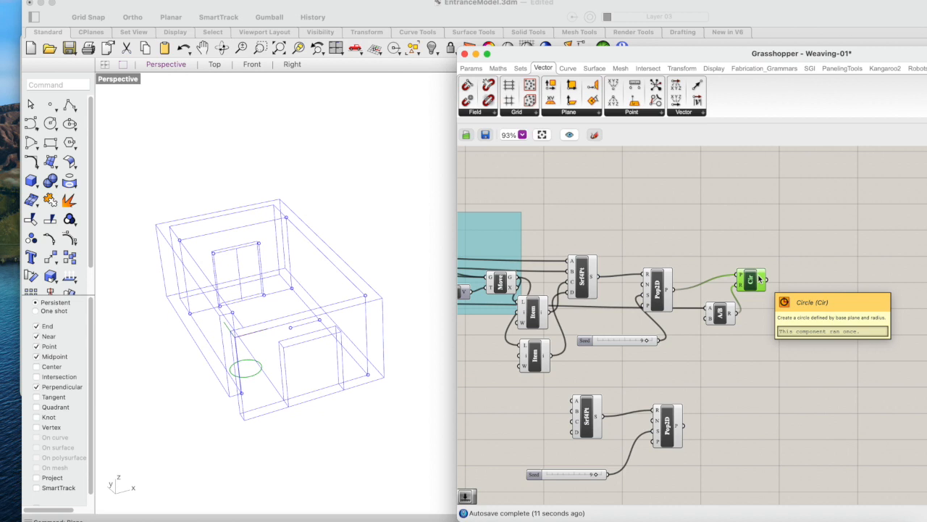
{"action": "double_click", "coordinate": [764, 408]}
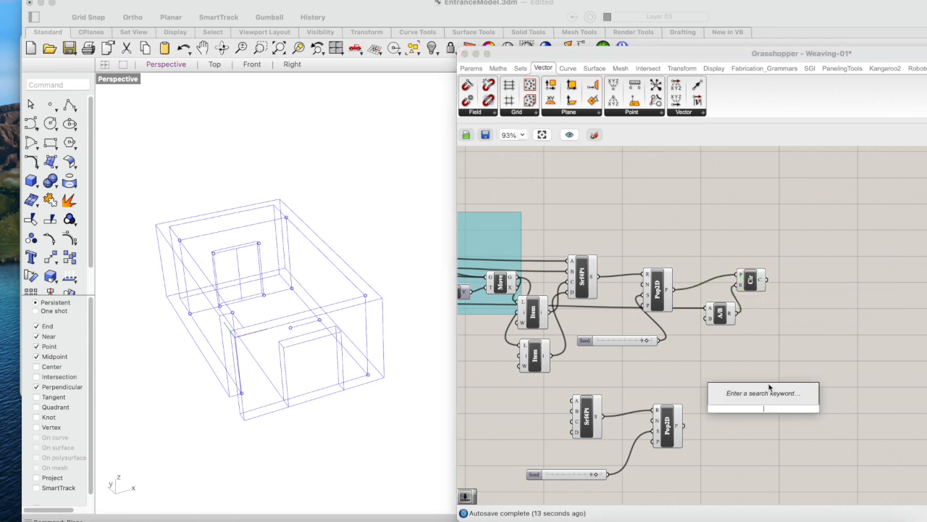
{"action": "left_click", "coordinate": [772, 354]}
{"action": "right_click_drag", "start_coordinate": [761, 364], "coordinate": [768, 358]}
{"action": "scroll", "coordinate": [769, 362], "scroll_direction": "down", "scroll_amount": 1}
{"action": "scroll", "coordinate": [769, 361], "scroll_direction": "left", "scroll_amount": 1}
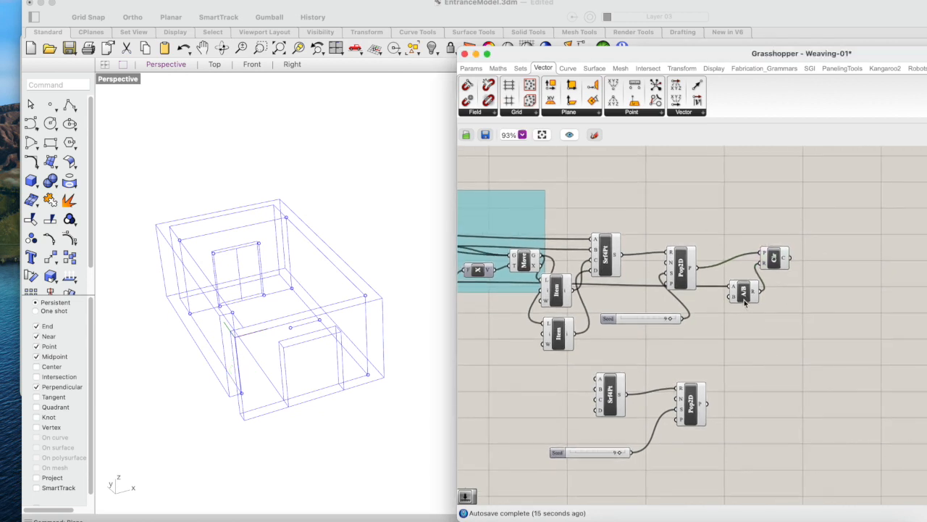
{"action": "scroll", "coordinate": [744, 341], "scroll_direction": "down", "scroll_amount": 1}
{"action": "scroll", "coordinate": [744, 341], "scroll_direction": "left", "scroll_amount": 2}
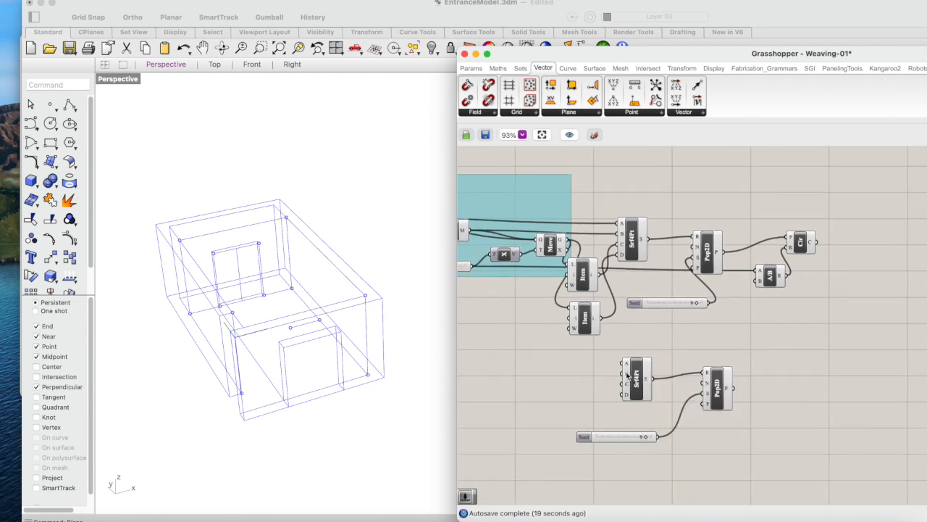
Duplicate the Circle and Division components beside the second Populate 2D and connect its points output to the copied Circle's plane input
{"action": "scroll", "coordinate": [678, 377], "scroll_direction": "right", "scroll_amount": 3}
{"action": "scroll", "coordinate": [678, 377], "scroll_direction": "up", "scroll_amount": 1}
{"action": "left_click_drag", "start_coordinate": [759, 245], "coordinate": [700, 321]}
{"action": "left_click_drag", "start_coordinate": [731, 271], "coordinate": [731, 397], "text": "alt"}
{"action": "left_click_drag", "start_coordinate": [660, 409], "coordinate": [738, 394]}
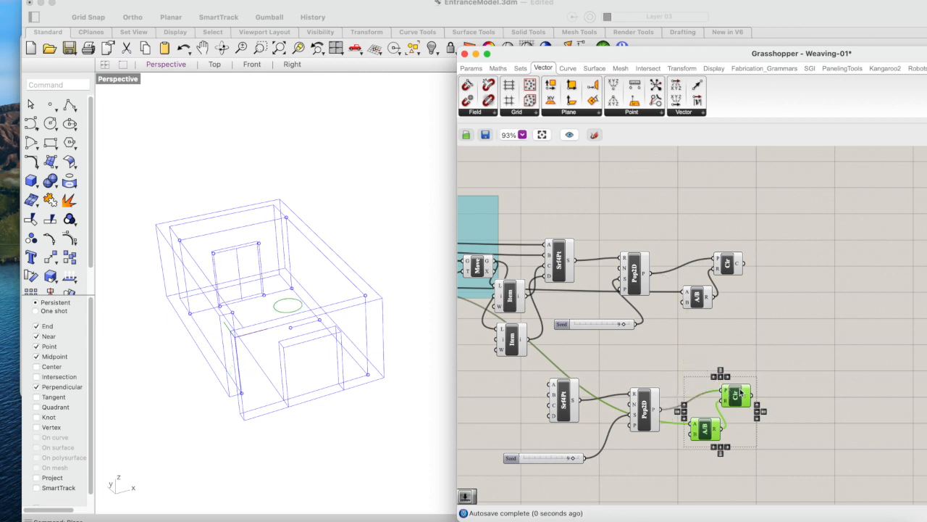
Examine both Circle components' results in the Rhino viewport
{"action": "scroll", "coordinate": [787, 310], "scroll_direction": "right", "scroll_amount": 5}
{"action": "scroll", "coordinate": [676, 331], "scroll_direction": "right", "scroll_amount": 3}
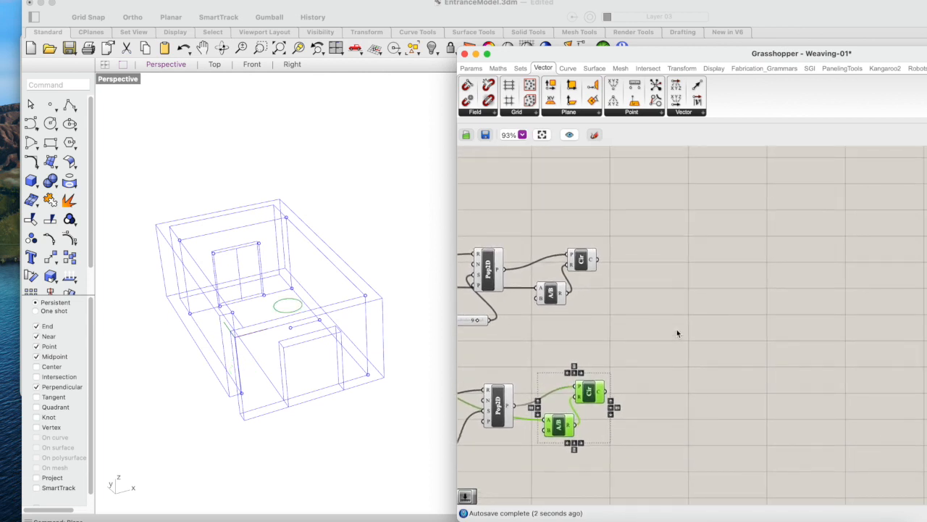
{"action": "scroll", "coordinate": [678, 333], "scroll_direction": "right", "scroll_amount": 2}
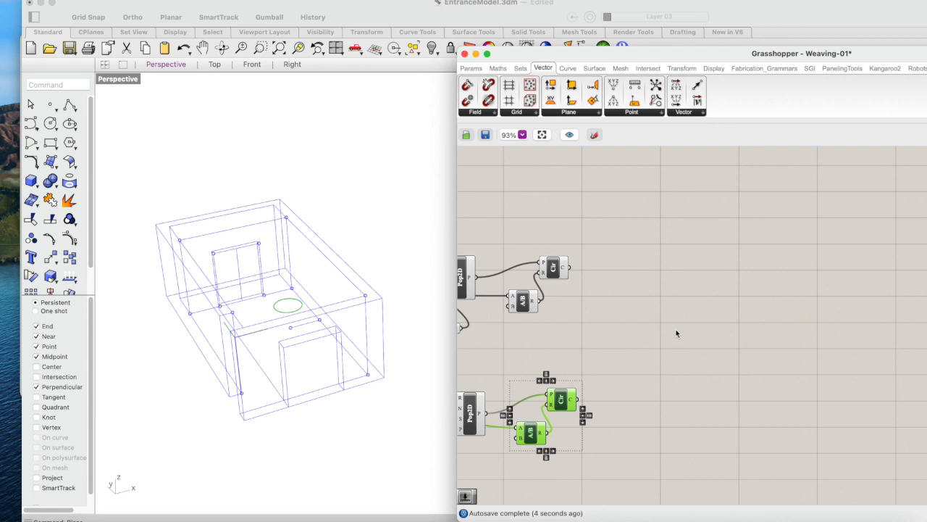
{"action": "left_click", "coordinate": [633, 342]}
{"action": "left_click", "coordinate": [563, 399]}
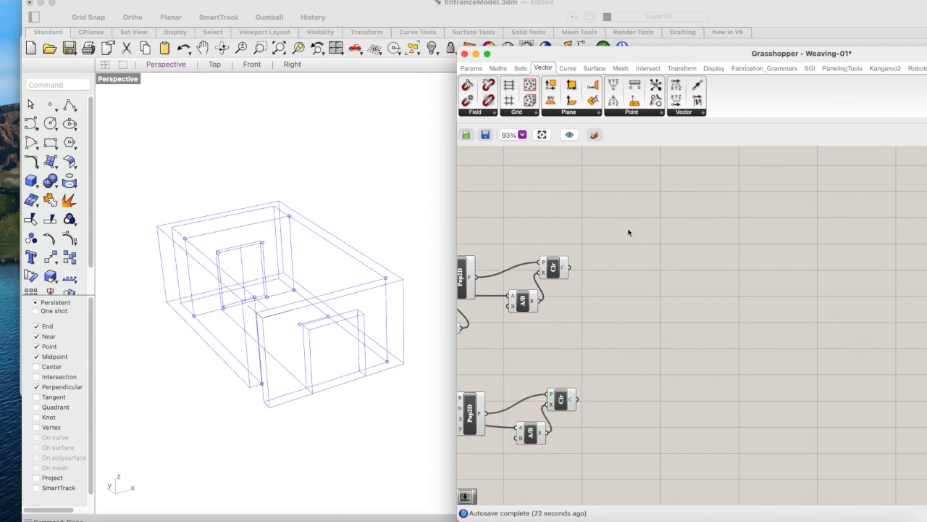
{"action": "left_click_drag", "start_coordinate": [623, 229], "coordinate": [562, 403]}
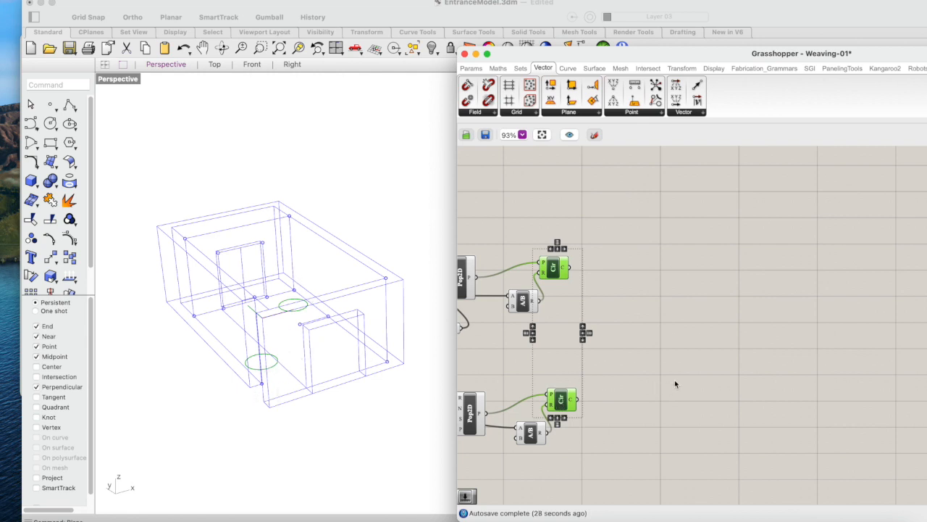
Add a Linear Array component beside the first Circle component and connect the Circle's output to its geometry input
{"action": "scroll", "coordinate": [675, 380], "scroll_direction": "right", "scroll_amount": 2}
{"action": "double_click", "coordinate": [677, 323]}
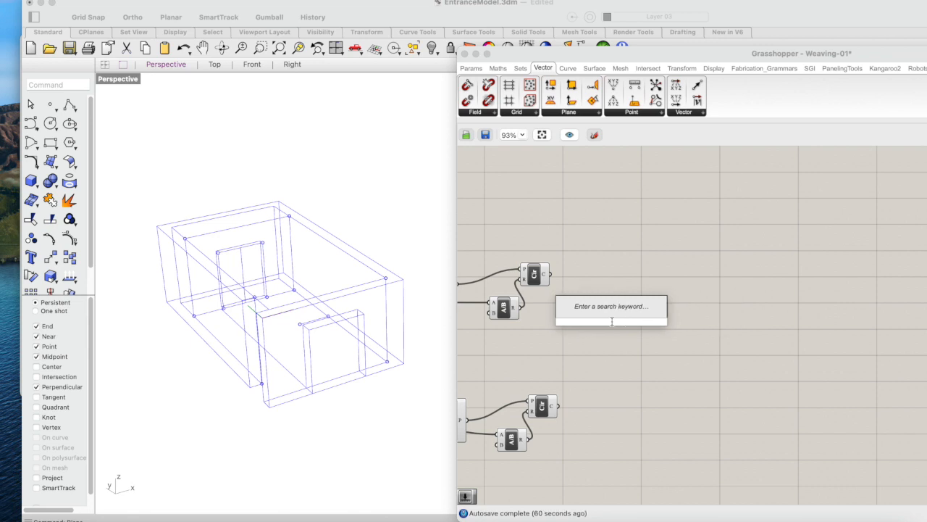
{"action": "type", "text": "ar"}
{"action": "key", "text": "BackSpace"}
{"action": "key", "text": "BackSpace"}
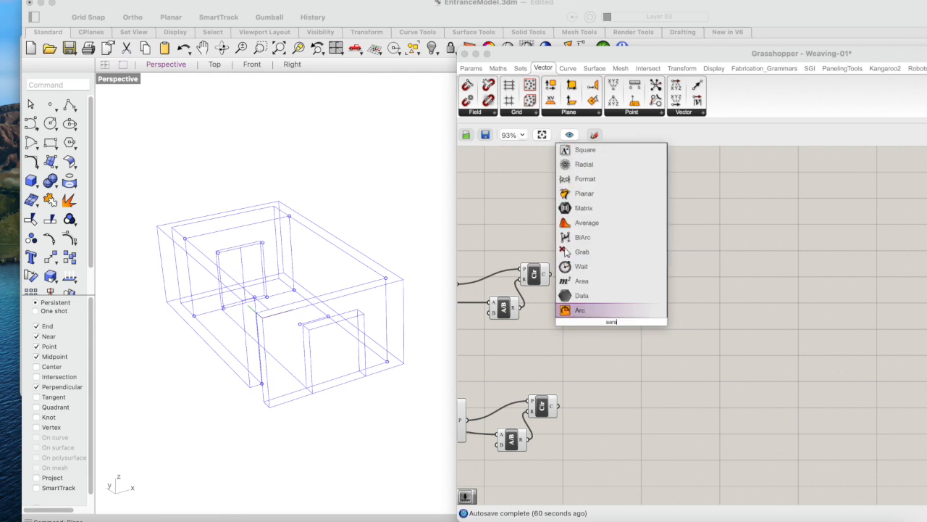
{"action": "type", "text": "rr"}
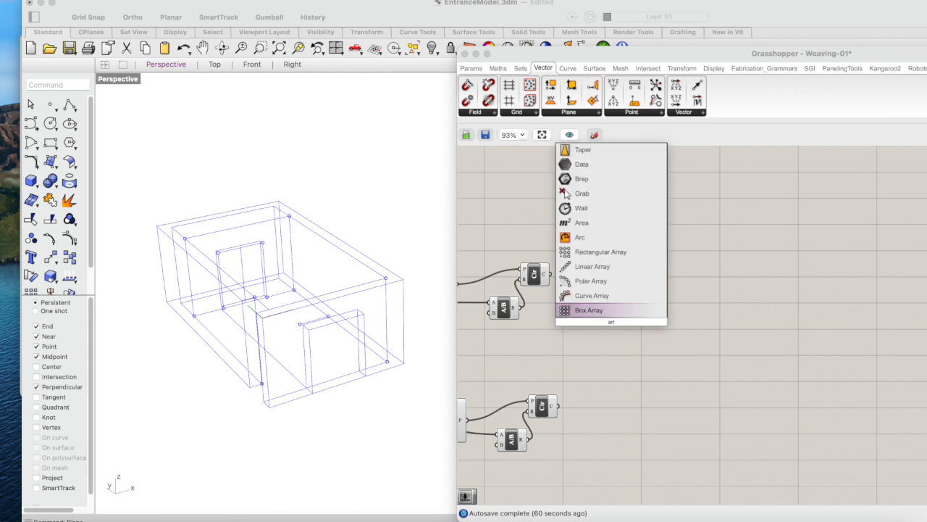
{"action": "left_click", "coordinate": [607, 267]}
{"action": "left_click_drag", "start_coordinate": [611, 319], "coordinate": [591, 281]}
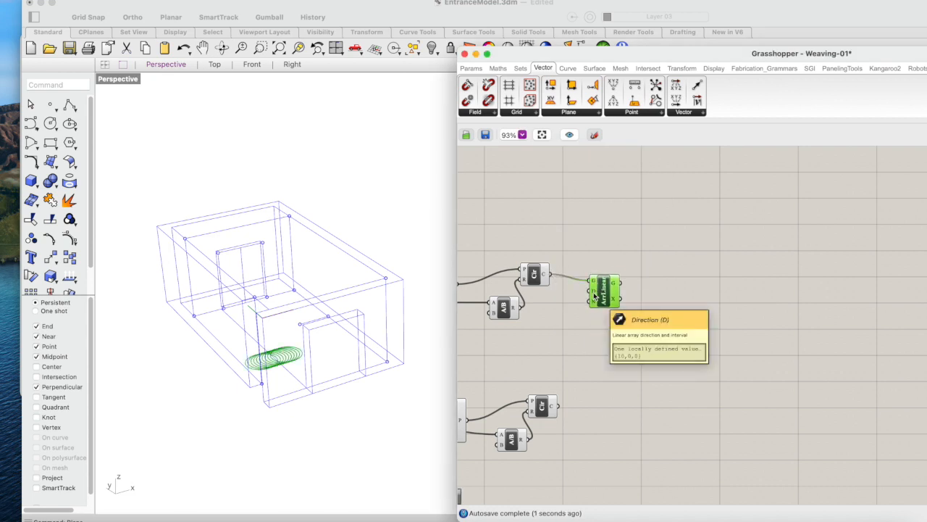
{"action": "left_click_drag", "start_coordinate": [594, 295], "coordinate": [595, 298]}
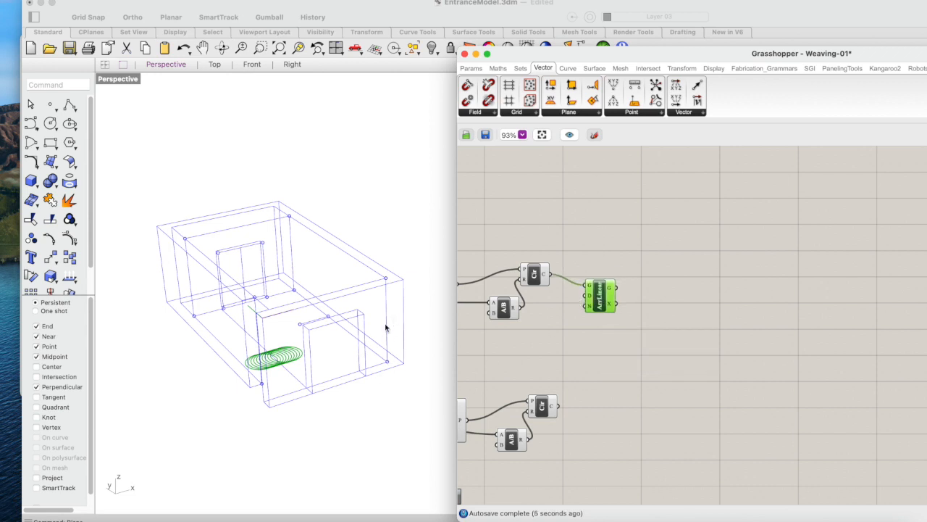
Add a Unit Z vector below the Linear Array, connect it to the array's direction input and preview the array
{"action": "double_click", "coordinate": [628, 362]}
{"action": "type", "text": "z"}
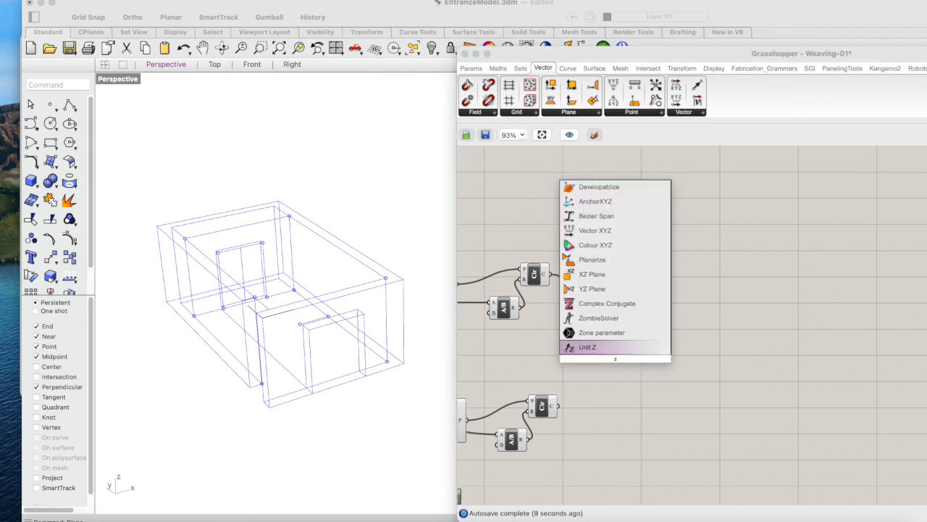
{"action": "left_click", "coordinate": [587, 347]}
{"action": "left_click_drag", "start_coordinate": [632, 358], "coordinate": [621, 289]}
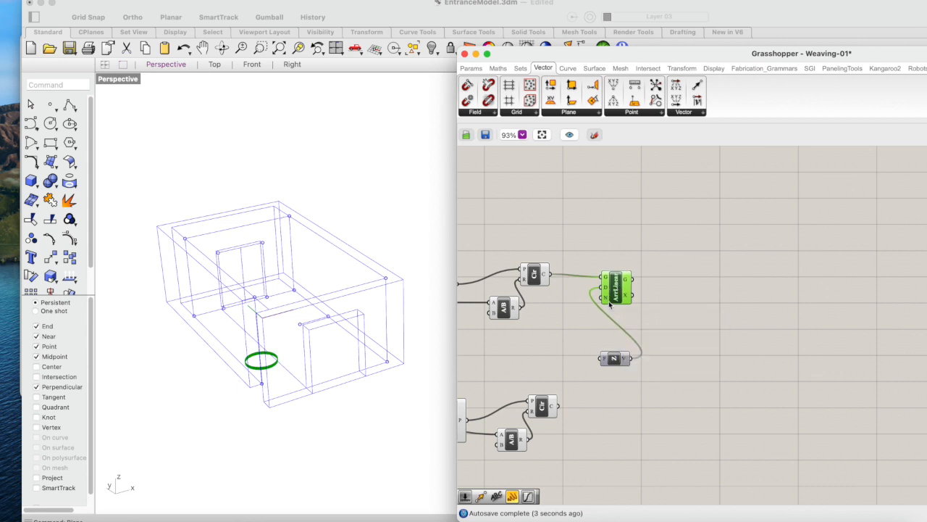
{"action": "left_click_drag", "start_coordinate": [613, 358], "coordinate": [572, 347]}
{"action": "left_click", "coordinate": [621, 293]}
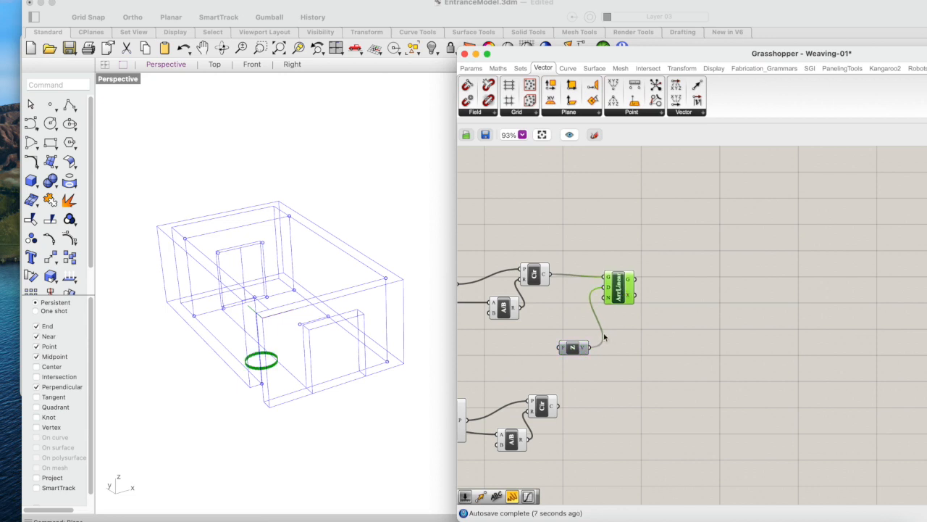
Add a number slider set to 20, connect it to the Unit Z factor input and preview the arrayed circles
{"action": "scroll", "coordinate": [588, 360], "scroll_direction": "up", "scroll_amount": 3}
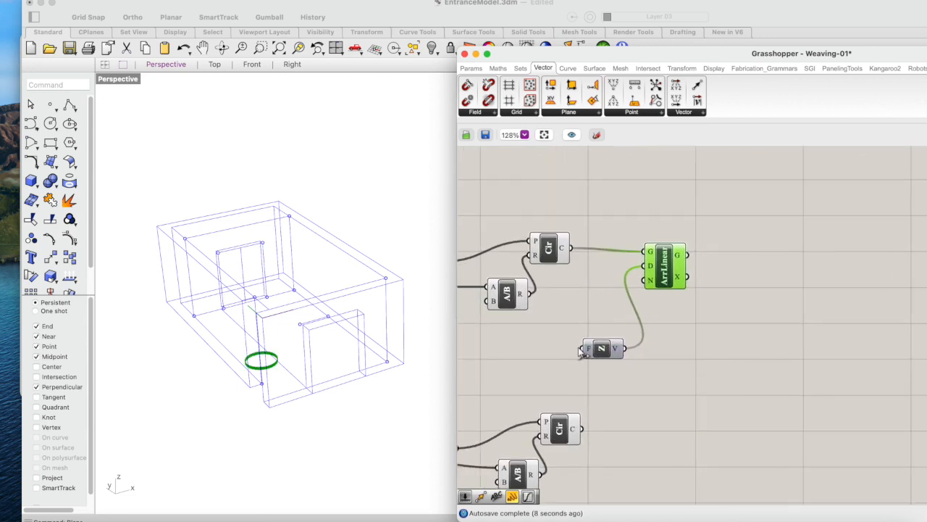
{"action": "double_click", "coordinate": [622, 379]}
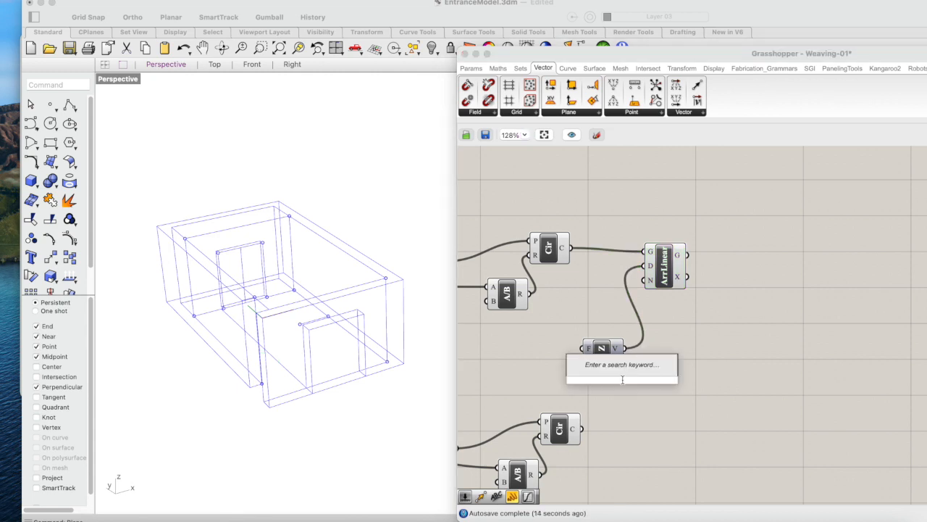
{"action": "type", "text": "20"}
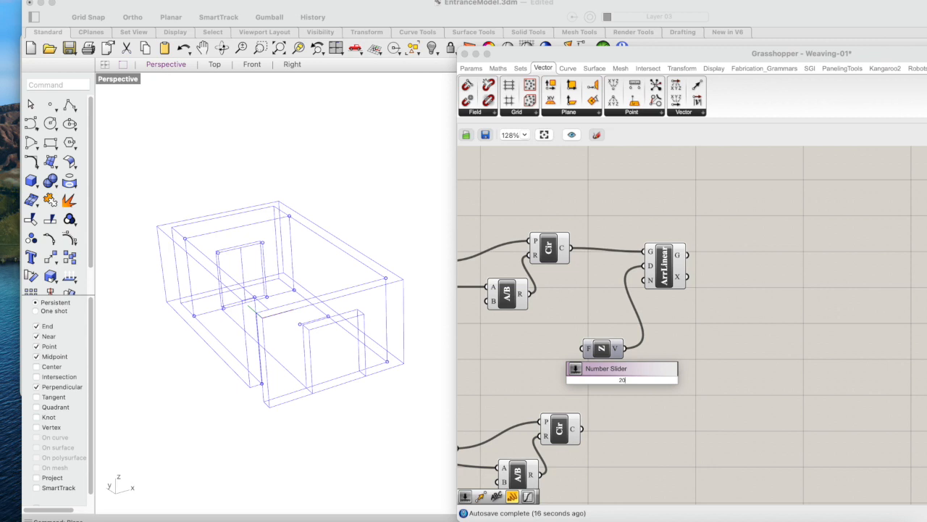
{"action": "key", "text": "Return"}
{"action": "left_click_drag", "start_coordinate": [647, 381], "coordinate": [584, 349]}
{"action": "left_click", "coordinate": [664, 267]}
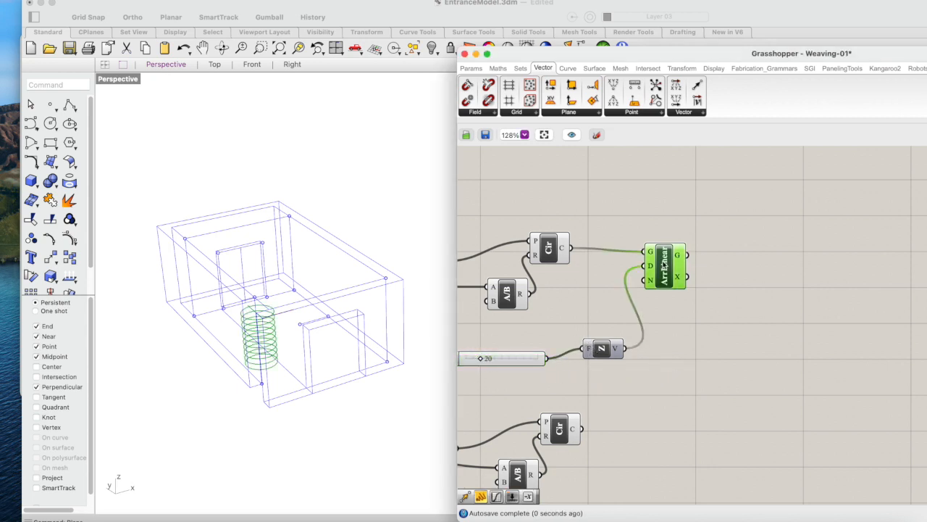
Check the Linear Array's Count input and compare the stacked circles with the room's height in the Rhino viewport
{"action": "right_click_drag", "start_coordinate": [638, 294], "coordinate": [667, 297]}
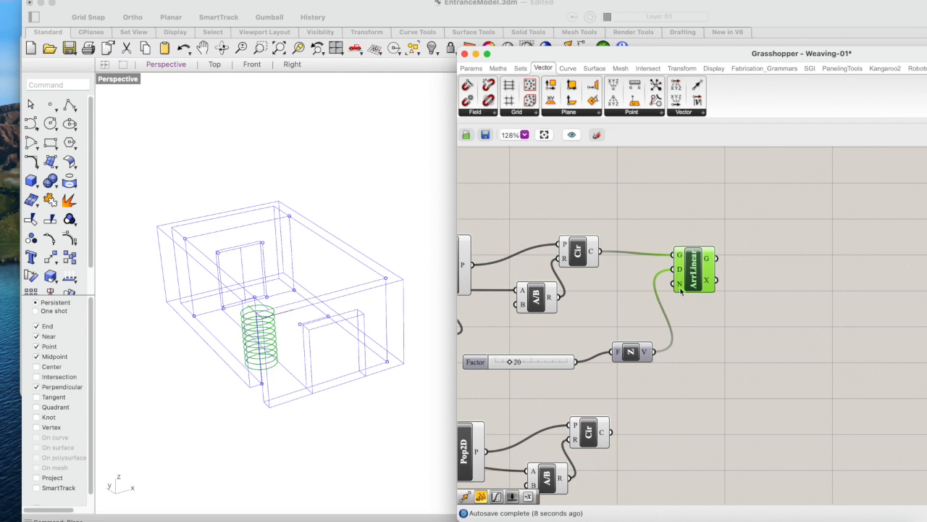
{"action": "mouse_move", "coordinate": [681, 289]}
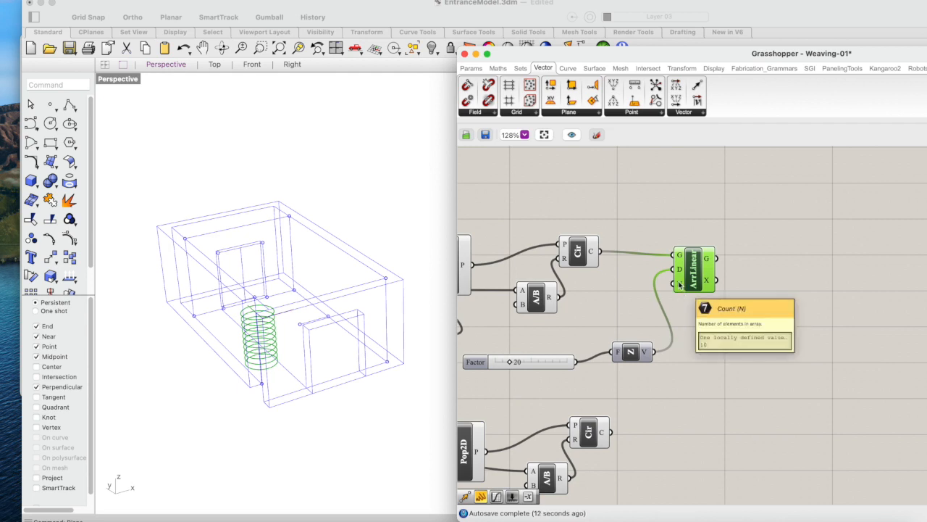
{"action": "right_click_drag", "start_coordinate": [679, 285], "coordinate": [696, 277]}
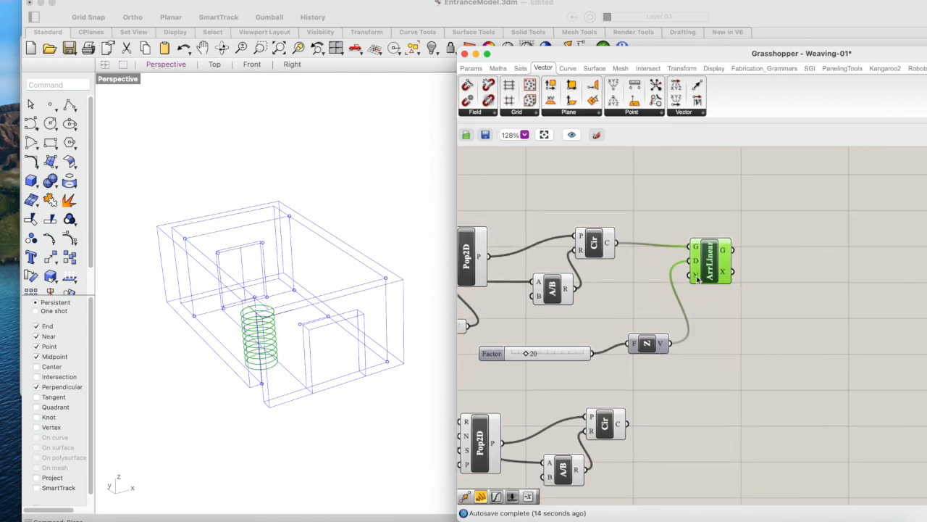
{"action": "mouse_move", "coordinate": [698, 281]}
{"action": "scroll", "coordinate": [698, 280], "scroll_direction": "down", "scroll_amount": 3}
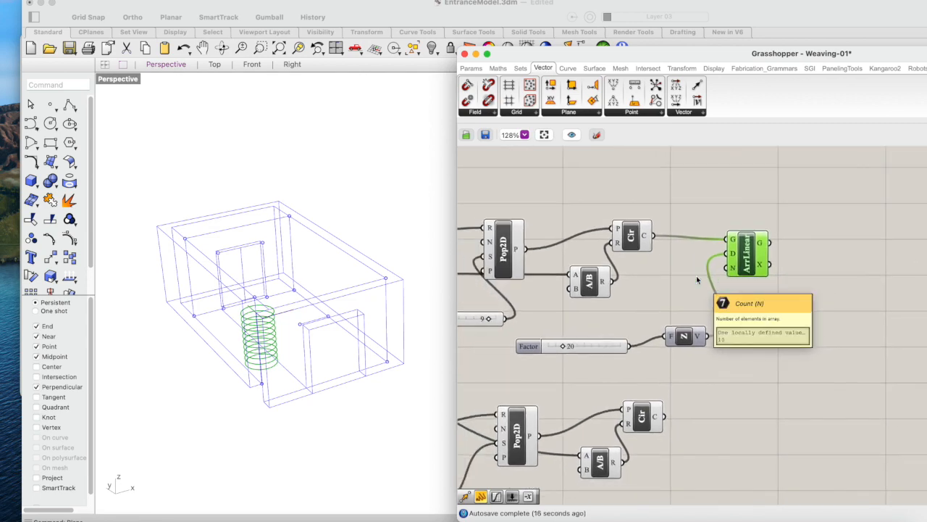
{"action": "scroll", "coordinate": [698, 281], "scroll_direction": "up", "scroll_amount": 2}
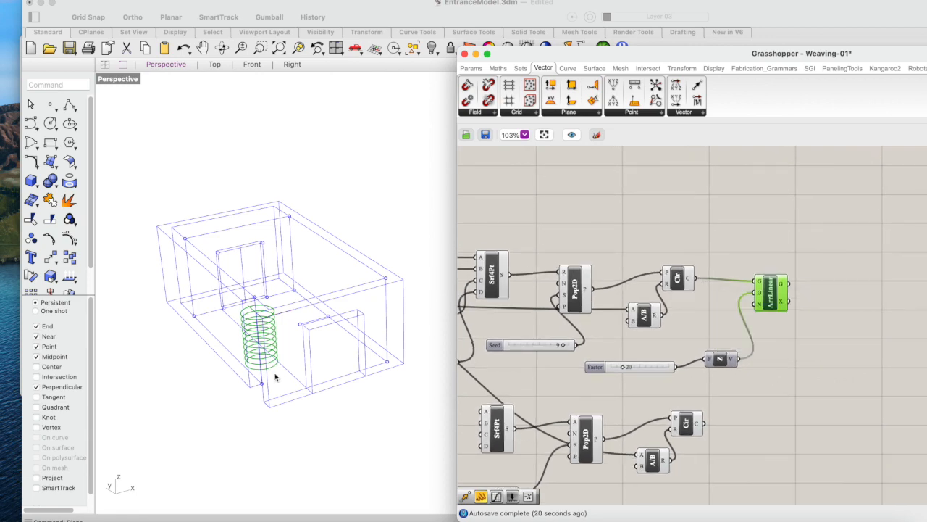
{"action": "right_click_drag", "start_coordinate": [300, 376], "coordinate": [308, 366]}
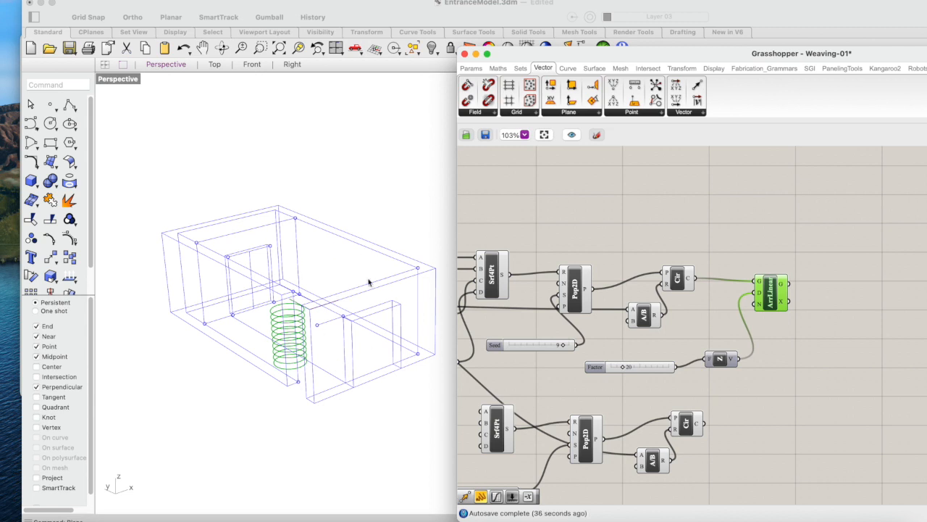
Add a Distance component above the Linear Array and set its A input to the upper point of the wall opening in Rhino
{"action": "double_click", "coordinate": [773, 233]}
{"action": "type", "text": "dista"}
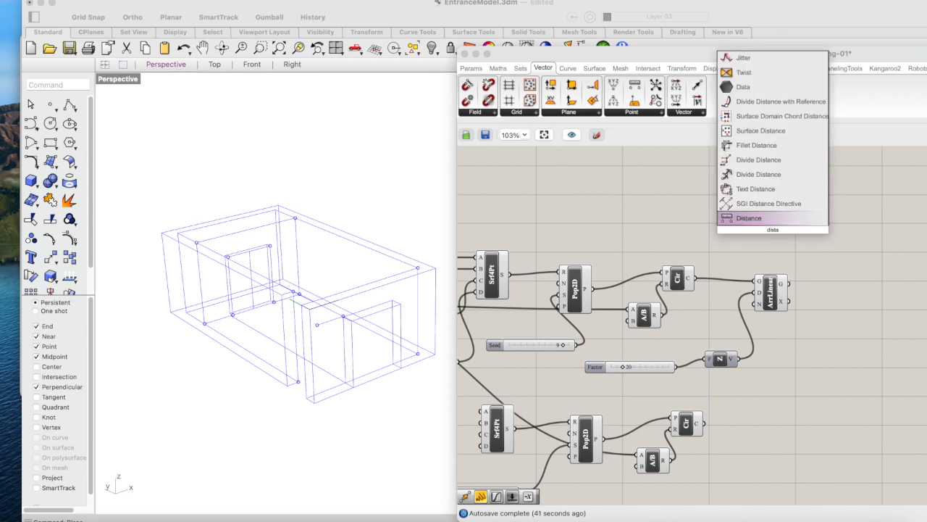
{"action": "key", "text": "Return"}
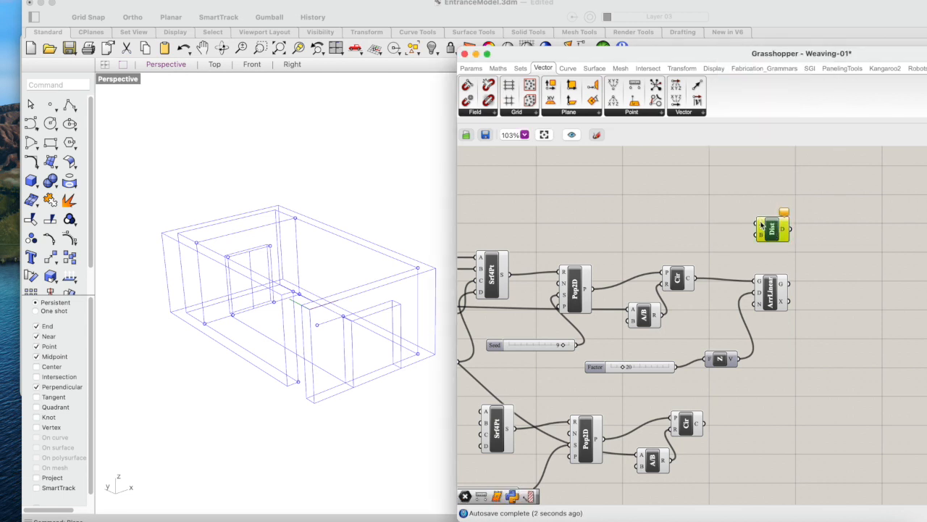
{"action": "right_click", "coordinate": [762, 227]}
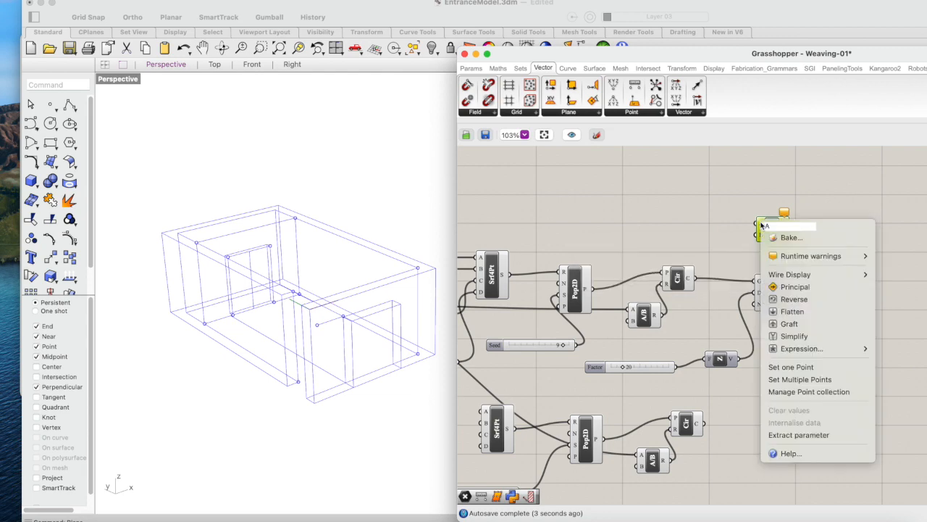
{"action": "left_click", "coordinate": [772, 369]}
{"action": "left_click", "coordinate": [295, 292]}
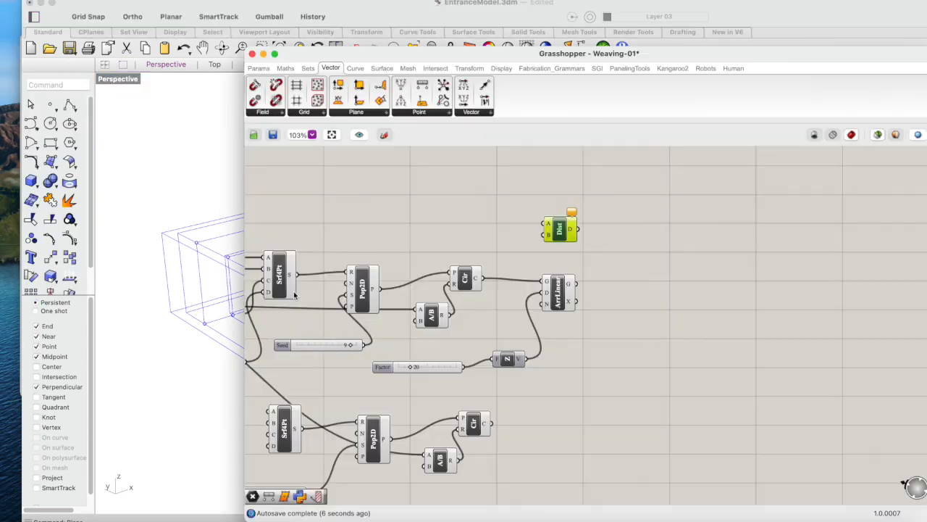
Set the Distance component's B input to the lower point of the wall opening directly below the first point
{"action": "left_click_drag", "start_coordinate": [473, 58], "coordinate": [663, 63]}
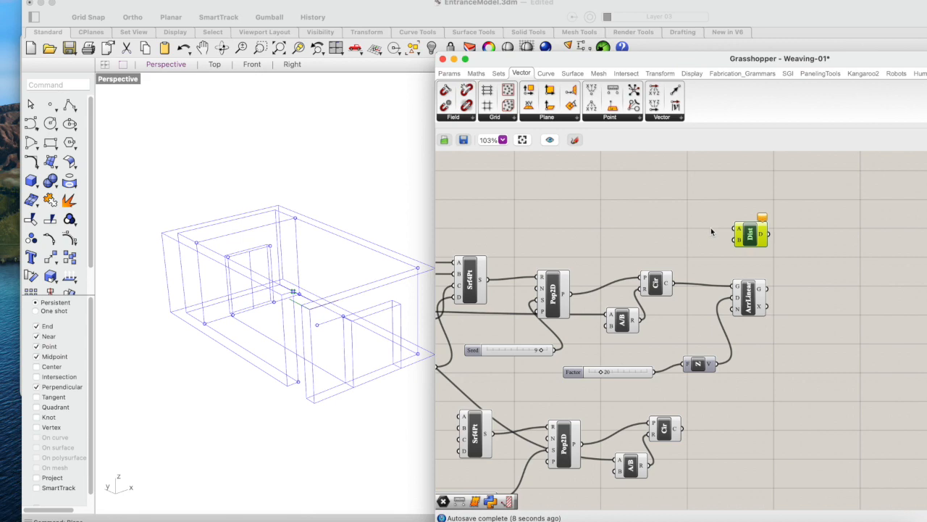
{"action": "right_click", "coordinate": [741, 243]}
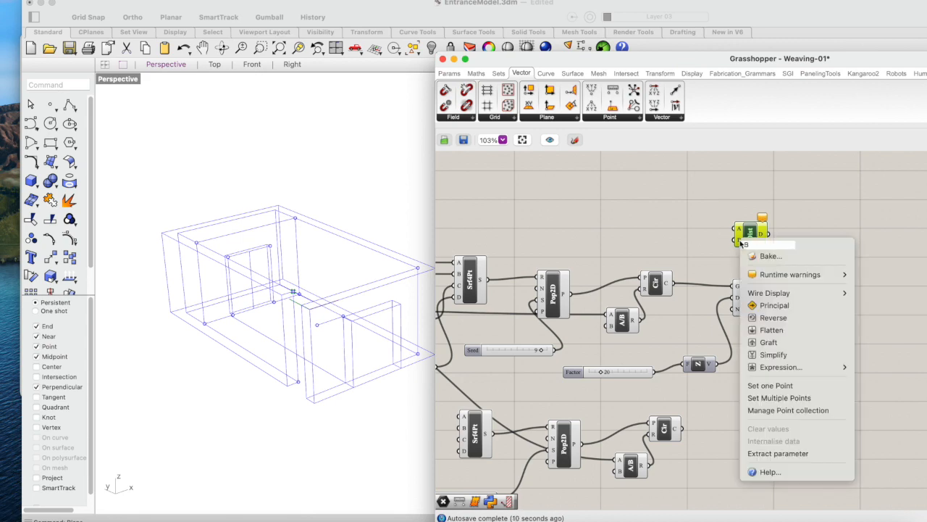
{"action": "left_click", "coordinate": [771, 385]}
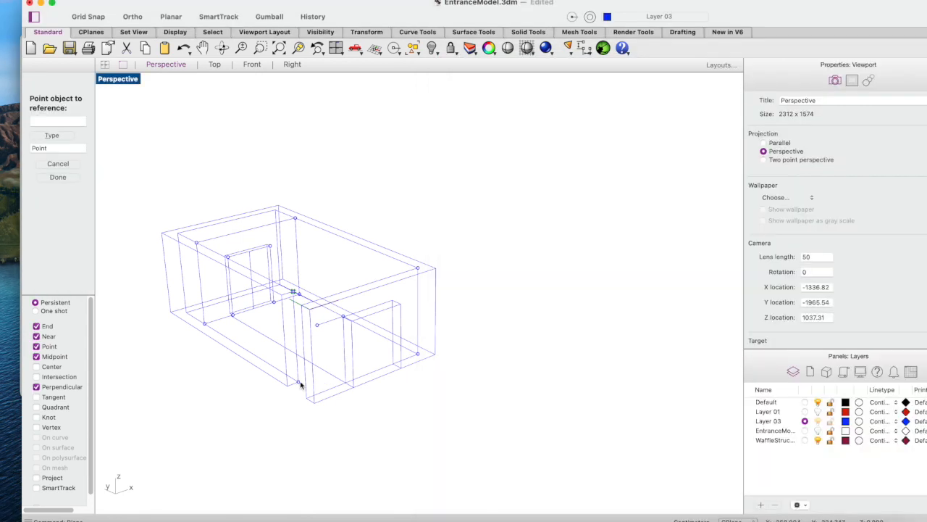
{"action": "left_click", "coordinate": [298, 381]}
{"action": "left_click_drag", "start_coordinate": [350, 64], "coordinate": [568, 62]}
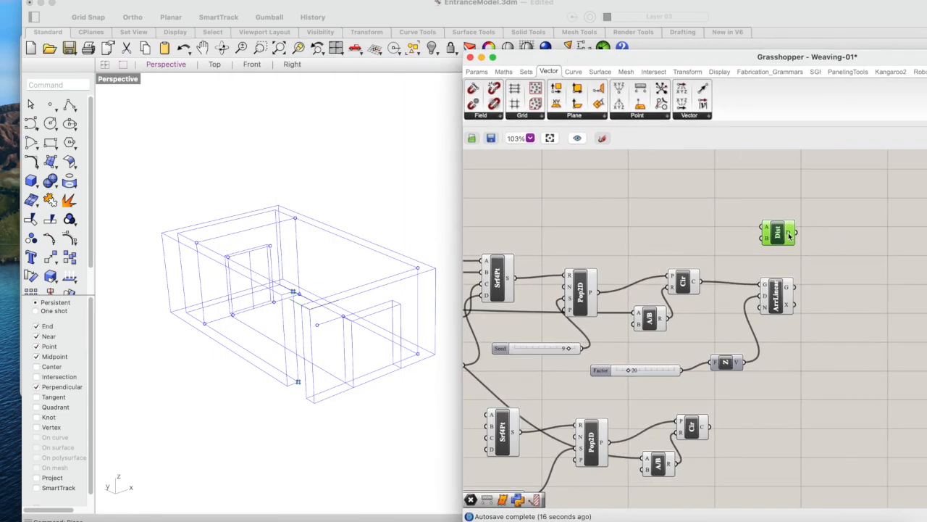
Connect the Distance output to the Unit Z factor input in place of the slider and preview the Linear Array
{"action": "mouse_move", "coordinate": [790, 234]}
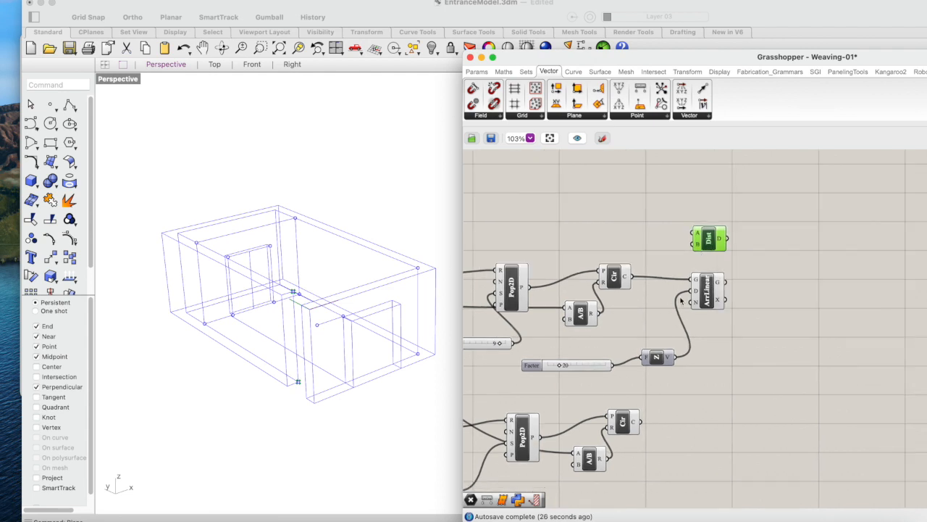
{"action": "mouse_move", "coordinate": [723, 241]}
{"action": "mouse_move", "coordinate": [698, 302]}
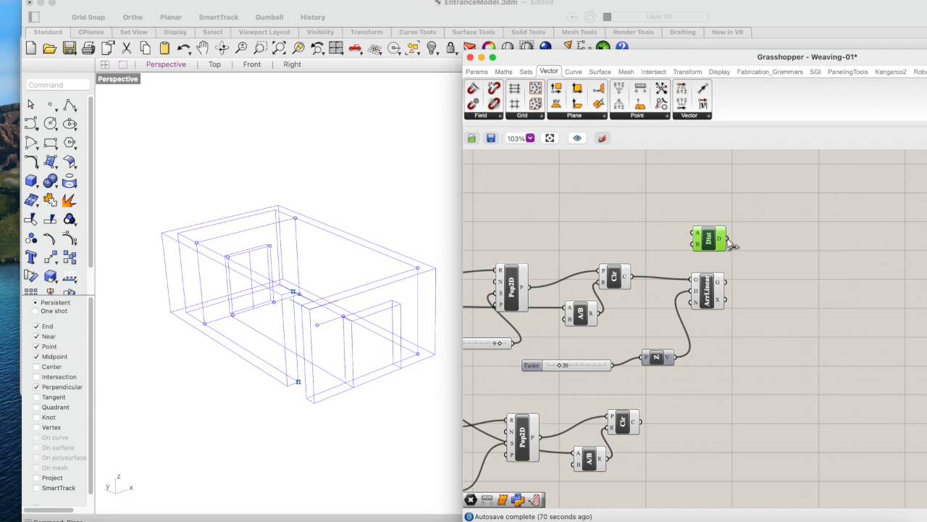
{"action": "left_click_drag", "start_coordinate": [730, 242], "coordinate": [644, 357]}
{"action": "left_click", "coordinate": [658, 356]}
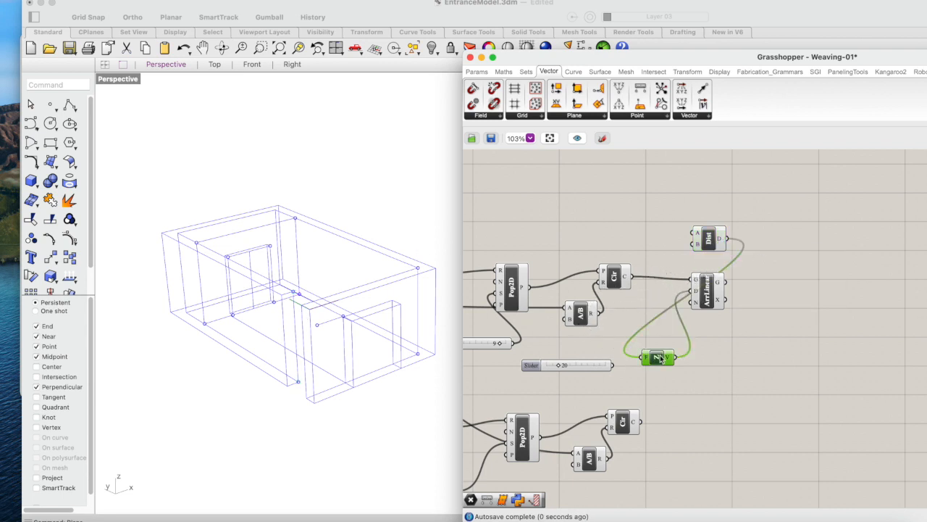
{"action": "left_click", "coordinate": [708, 290]}
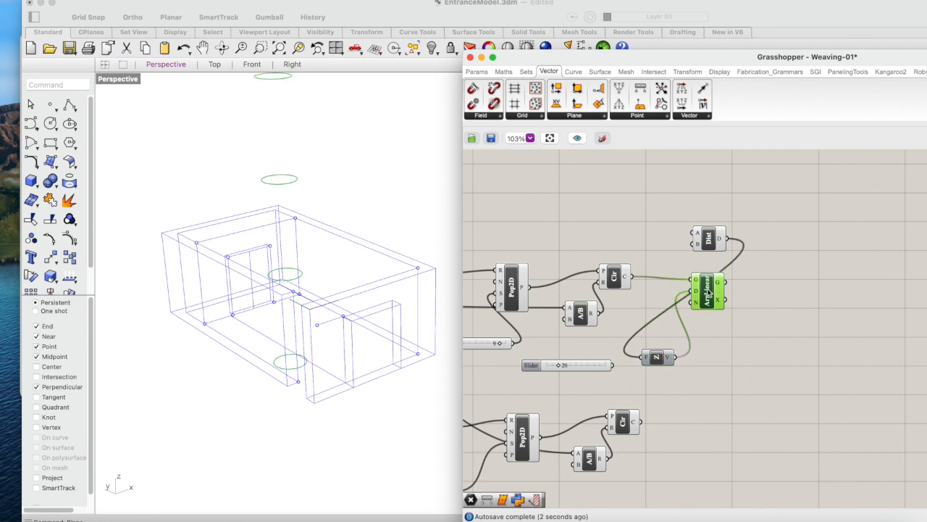
Set the Linear Array's count to 2
{"action": "right_click", "coordinate": [698, 307]}
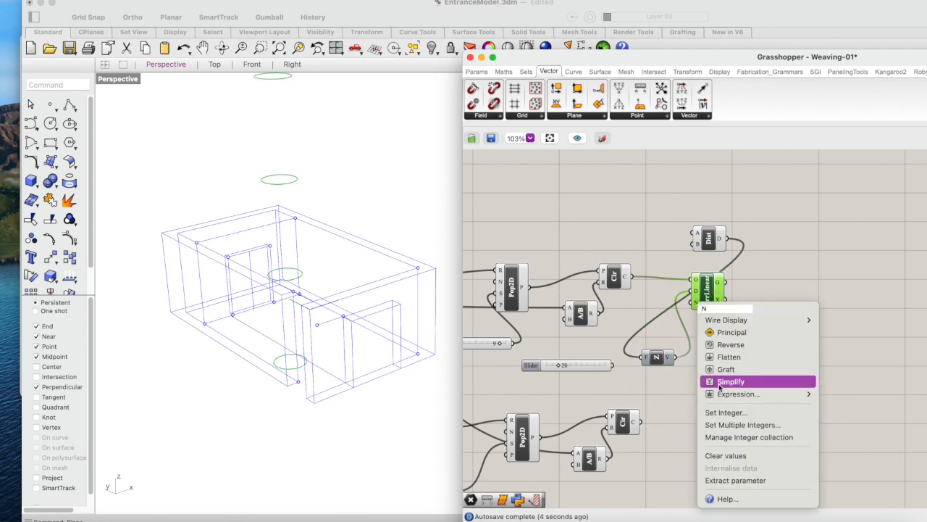
{"action": "left_click", "coordinate": [717, 413]}
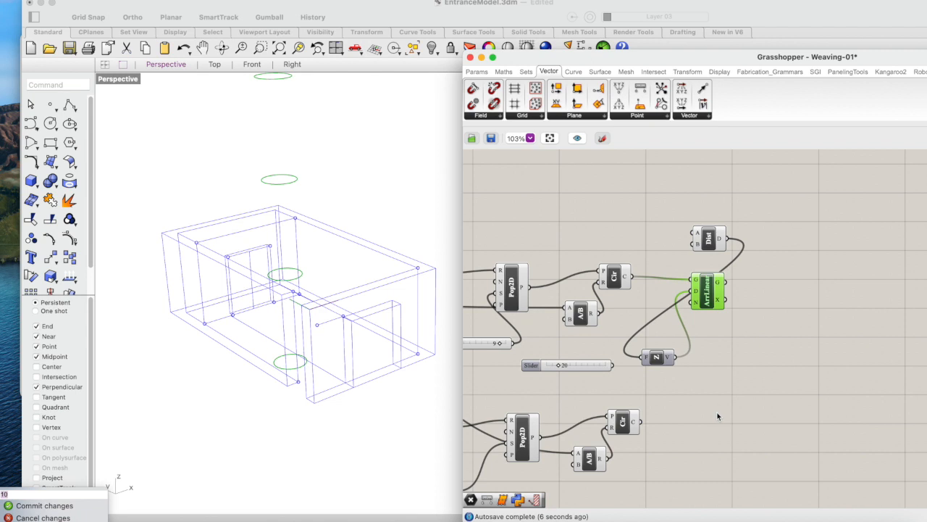
{"action": "key", "text": "BackSpace"}
{"action": "left_click", "coordinate": [51, 505]}
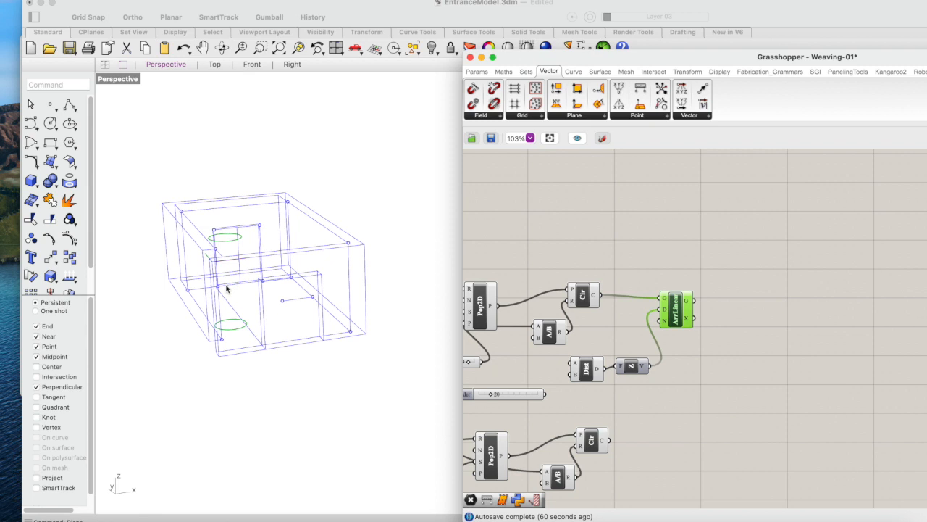
Add a Division component to the canvas near the Distance component
{"action": "left_click", "coordinate": [592, 372]}
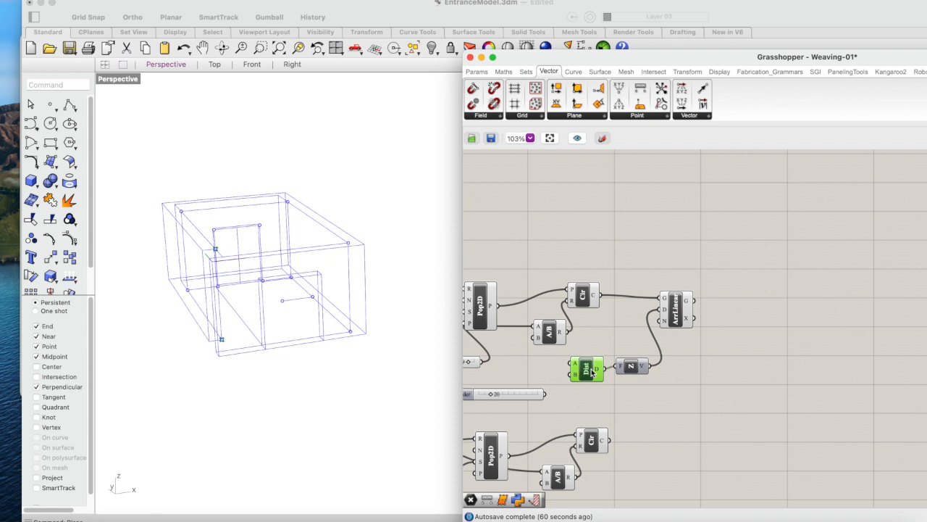
{"action": "double_click", "coordinate": [640, 399]}
{"action": "type", "text": "divide"}
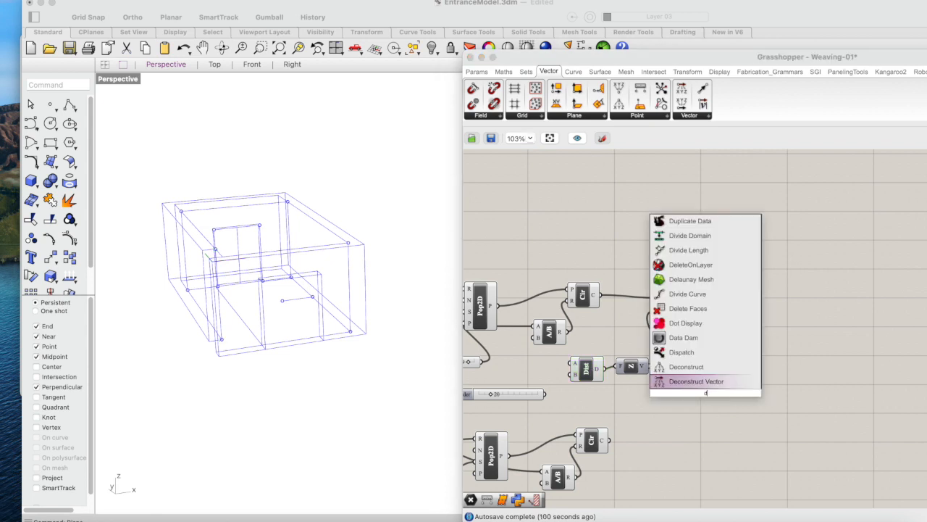
{"action": "key", "text": "BackSpace"}
{"action": "key", "text": "BackSpace"}
{"action": "type", "text": "sion"}
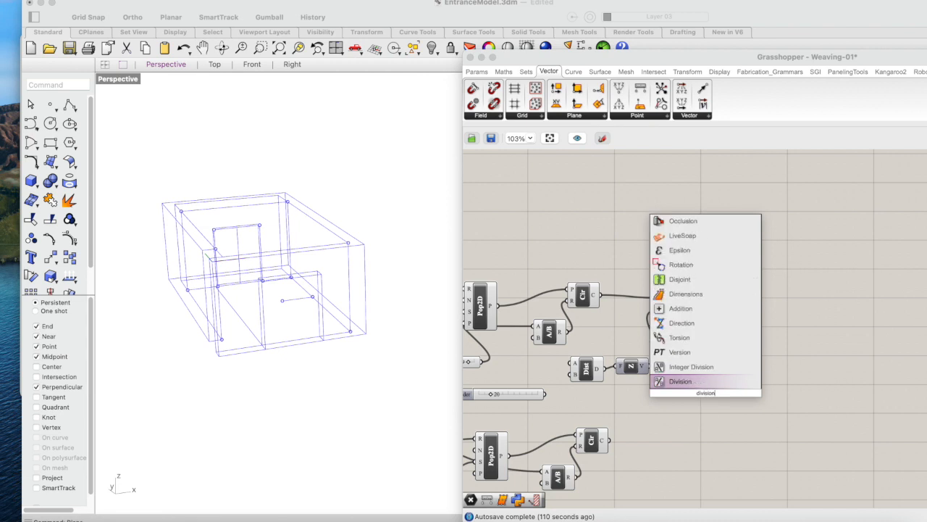
{"action": "left_click", "coordinate": [700, 381]}
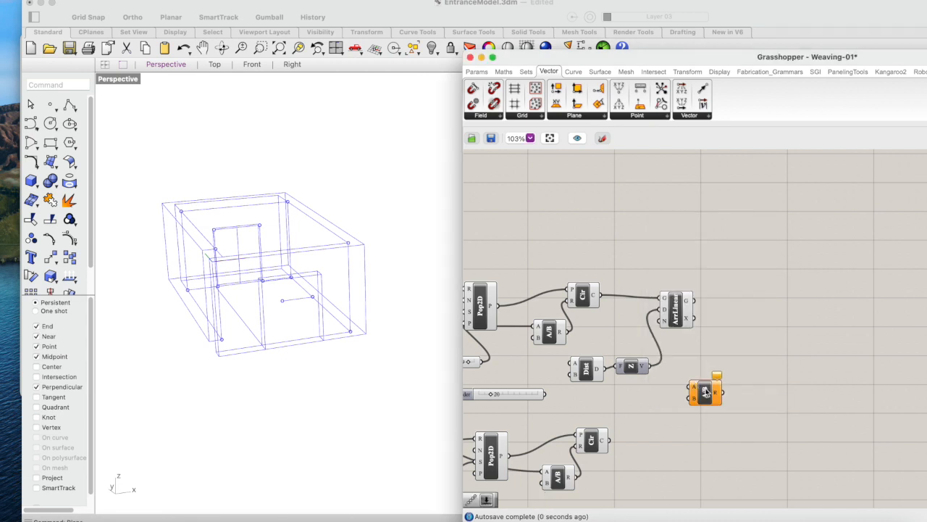
Connect the Distance output to the Division's A input and the number slider set to 20 to its B input
{"action": "left_click", "coordinate": [596, 370]}
{"action": "left_click_drag", "start_coordinate": [607, 371], "coordinate": [704, 401]}
{"action": "left_click", "coordinate": [587, 376]}
{"action": "left_click_drag", "start_coordinate": [587, 376], "coordinate": [577, 376]}
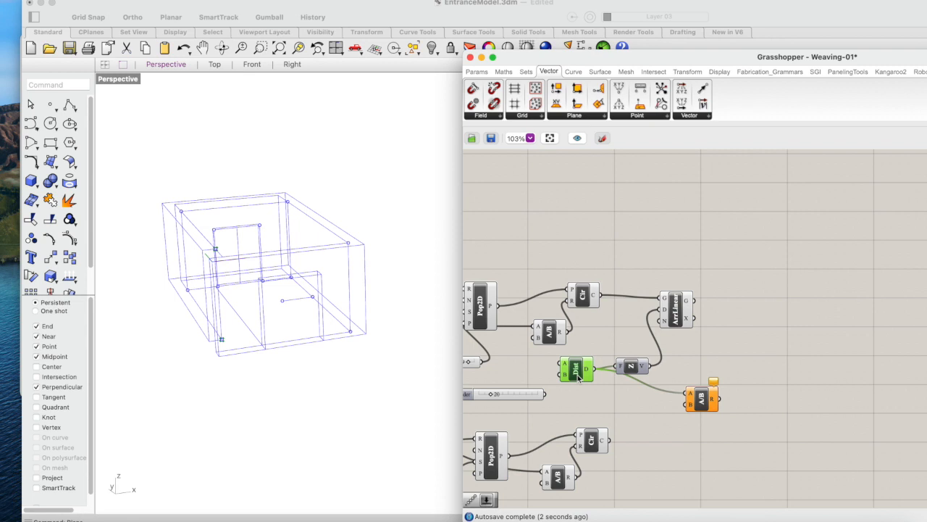
{"action": "left_click_drag", "start_coordinate": [528, 397], "coordinate": [689, 404]}
{"action": "left_click", "coordinate": [701, 399]}
{"action": "mouse_move", "coordinate": [713, 402]}
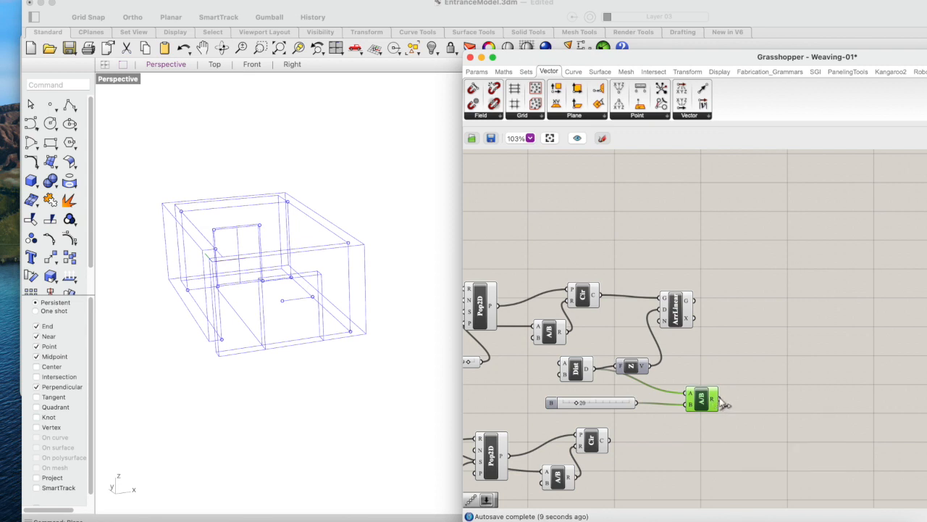
Feed the Division result into the Unit Z factor in place of the distance, place Unit Z beside the Linear Array and preview the array
{"action": "left_click_drag", "start_coordinate": [718, 399], "coordinate": [630, 323]}
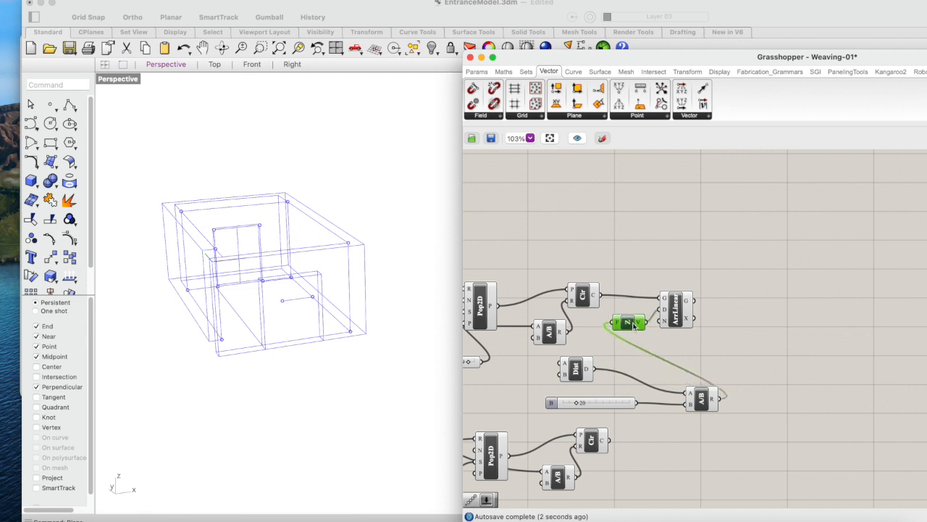
{"action": "left_click", "coordinate": [676, 308]}
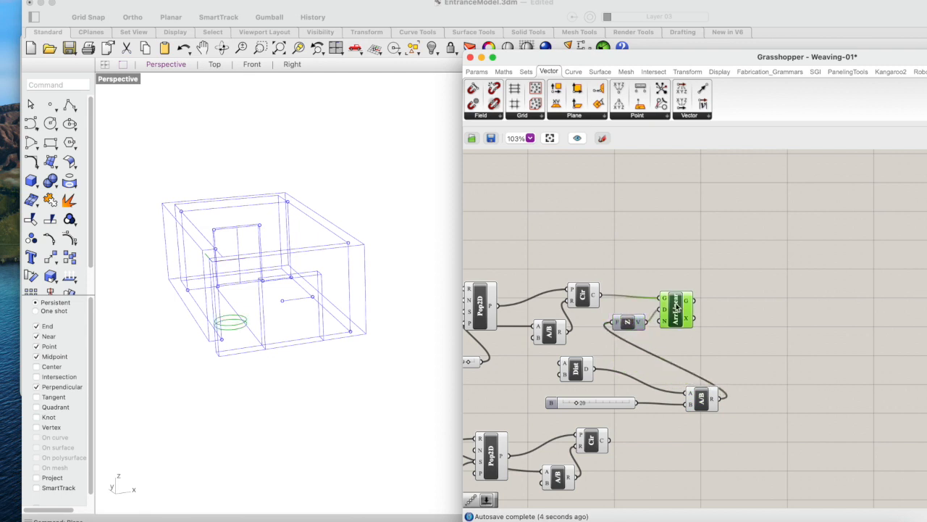
{"action": "right_click_drag", "start_coordinate": [714, 383], "coordinate": [675, 368]}
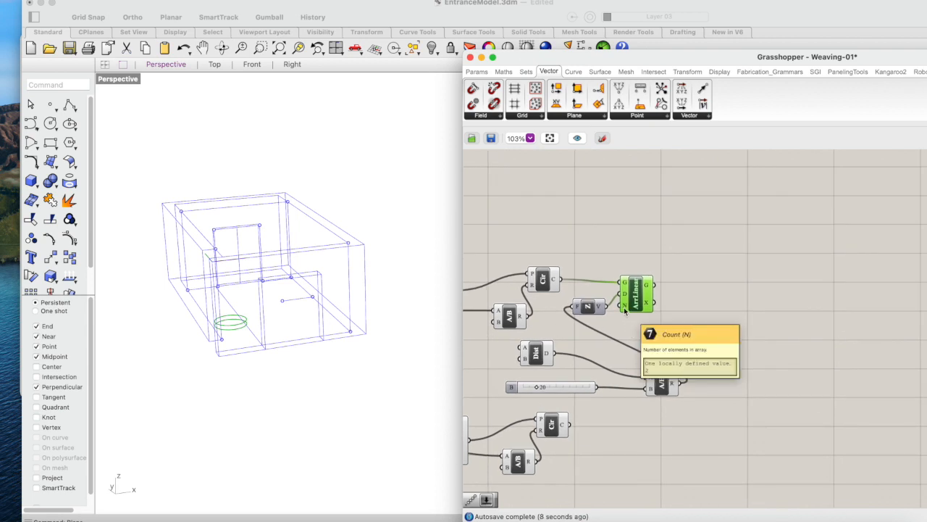
{"action": "left_click", "coordinate": [535, 356]}
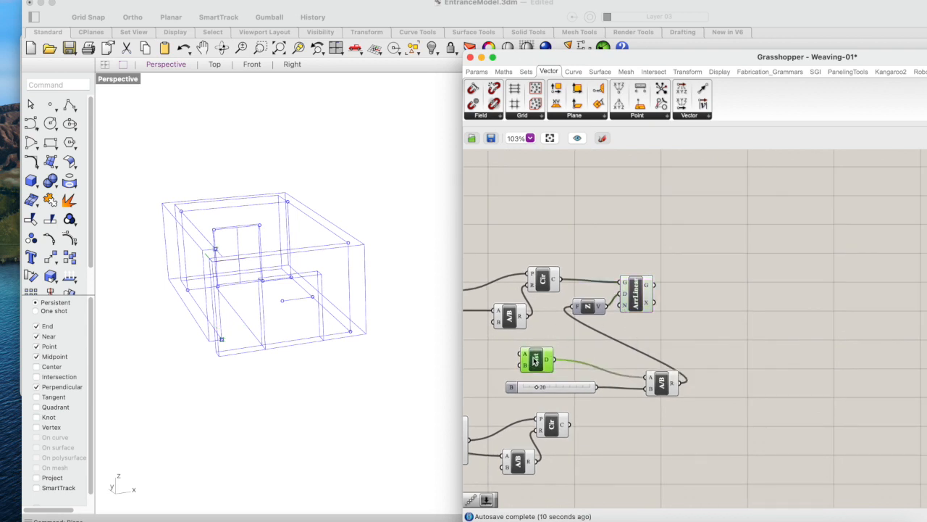
{"action": "double_click", "coordinate": [729, 361]}
{"action": "type", "text": "divisi"}
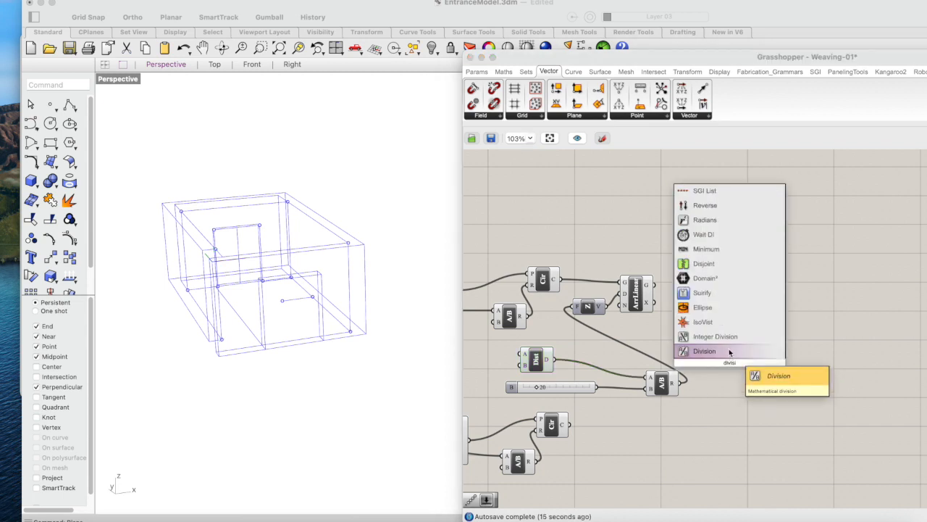
{"action": "key", "text": "Return"}
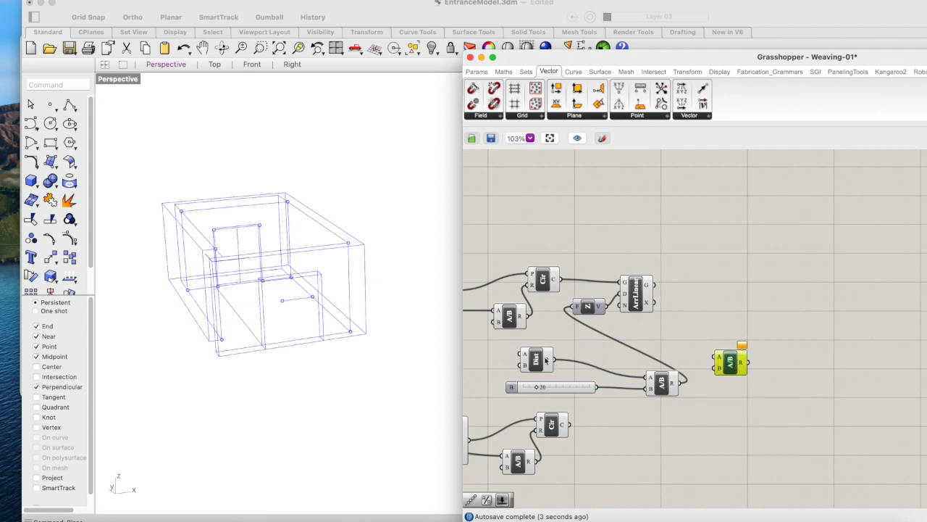
{"action": "left_click_drag", "start_coordinate": [555, 360], "coordinate": [579, 353]}
{"action": "left_click_drag", "start_coordinate": [597, 387], "coordinate": [636, 301]}
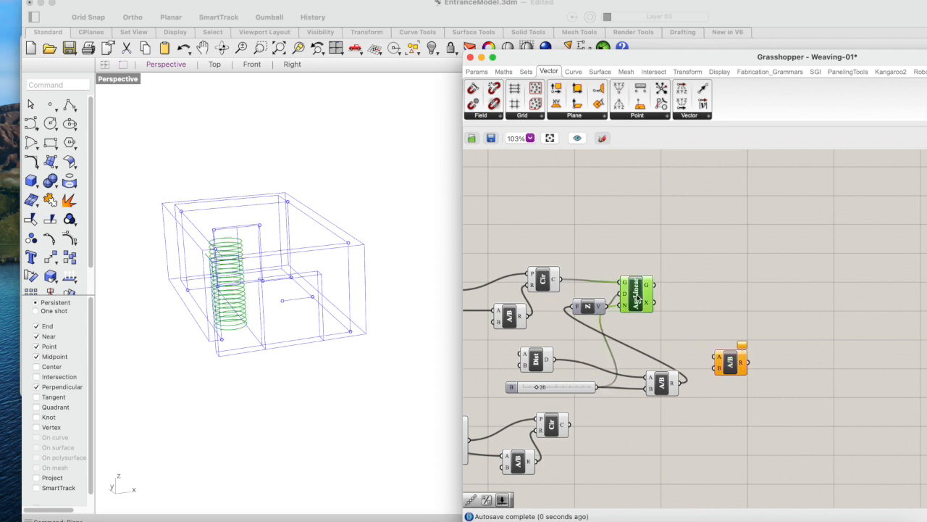
{"action": "left_click", "coordinate": [736, 366]}
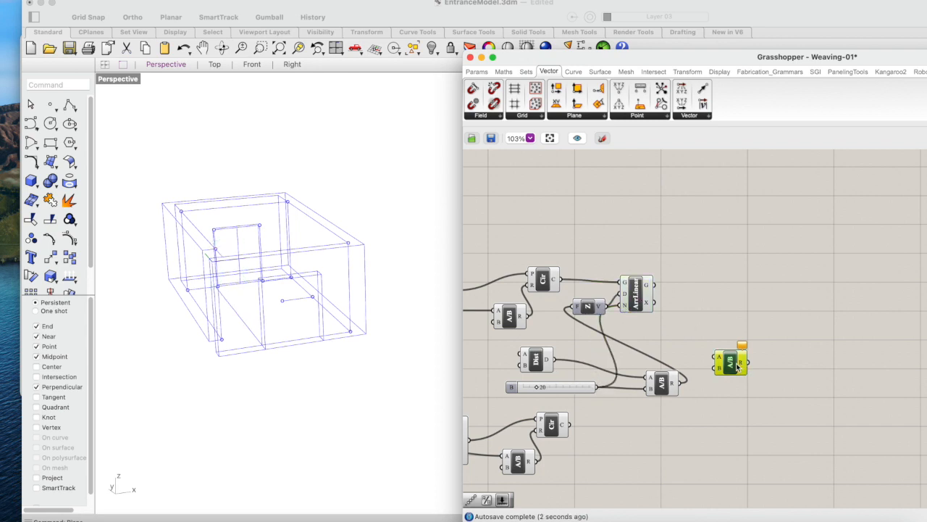
{"action": "key", "text": "Delete"}
{"action": "key", "text": "super+z"}
{"action": "key", "text": "super+z"}
{"action": "key", "text": "Delete"}
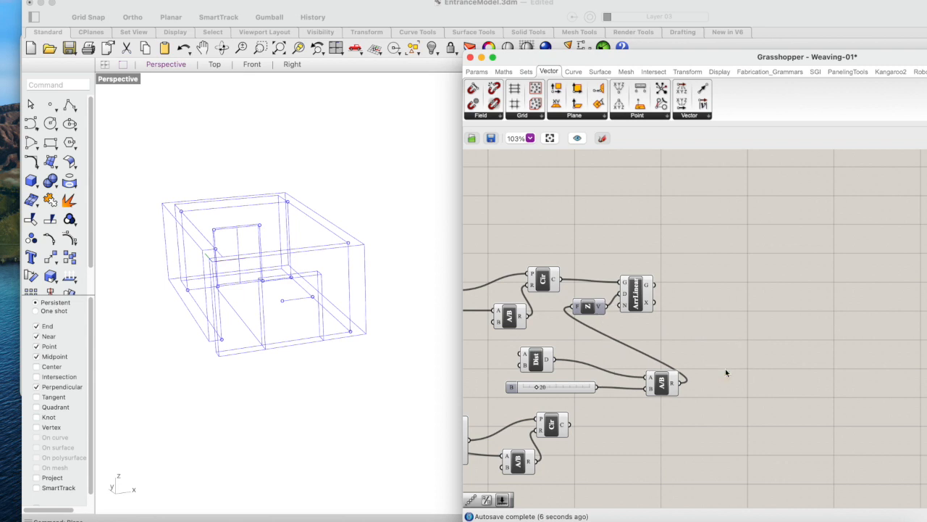
Connect the divisor slider to the Linear Array's count input as well and set the slider to 10
{"action": "left_click", "coordinate": [636, 296]}
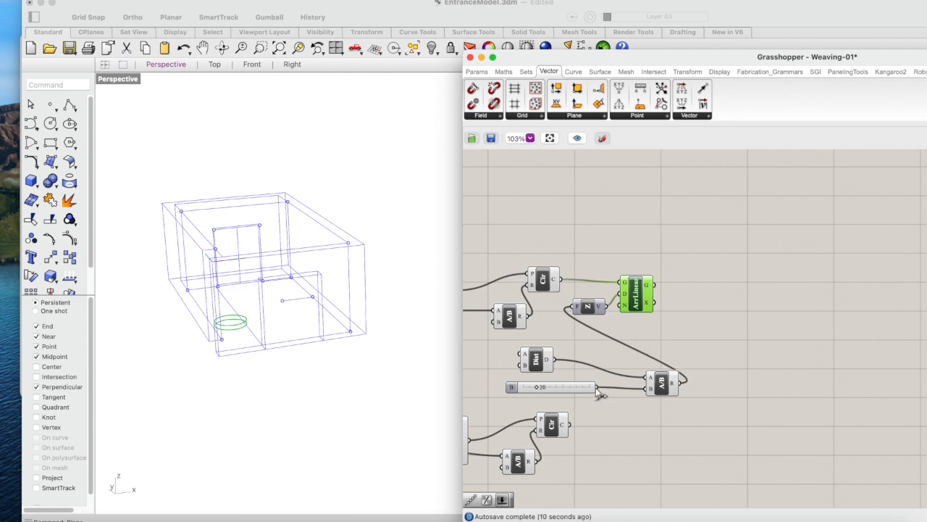
{"action": "left_click_drag", "start_coordinate": [598, 389], "coordinate": [623, 308]}
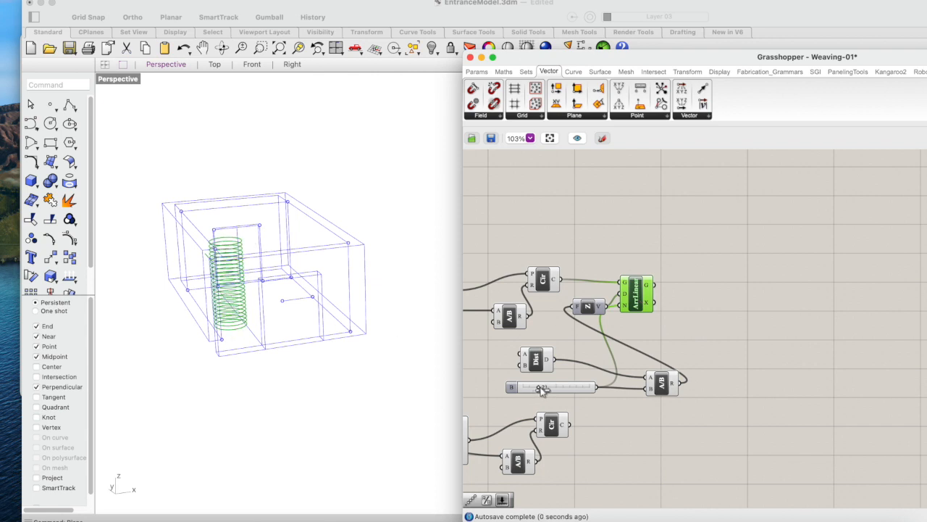
{"action": "mouse_move", "coordinate": [546, 389]}
{"action": "left_mouse_down"}
{"action": "mouse_move", "coordinate": [571, 387]}
{"action": "mouse_move", "coordinate": [533, 386]}
{"action": "left_mouse_up"}
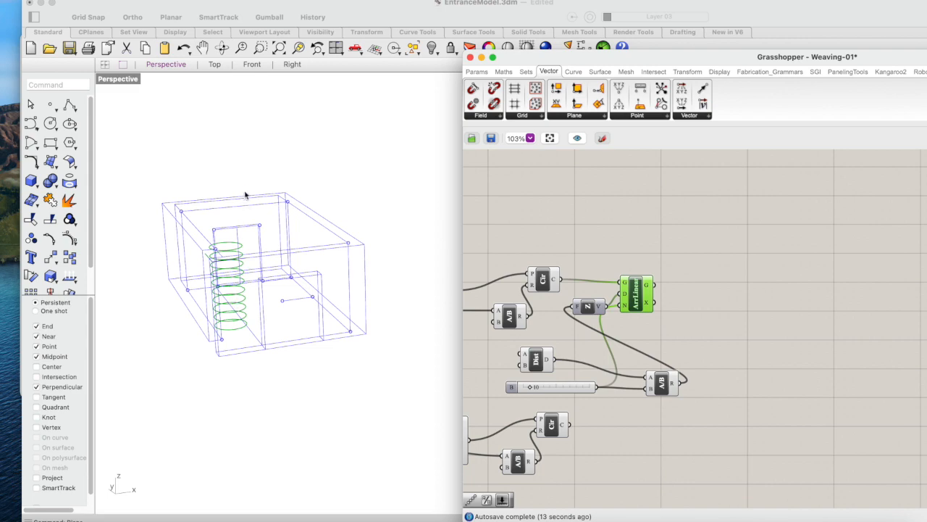
Examine the arrayed circles in perspective together with the first column's four-point base surface and its Populate 2D point
{"action": "left_click", "coordinate": [222, 48]}
{"action": "left_click_drag", "start_coordinate": [396, 245], "coordinate": [234, 256]}
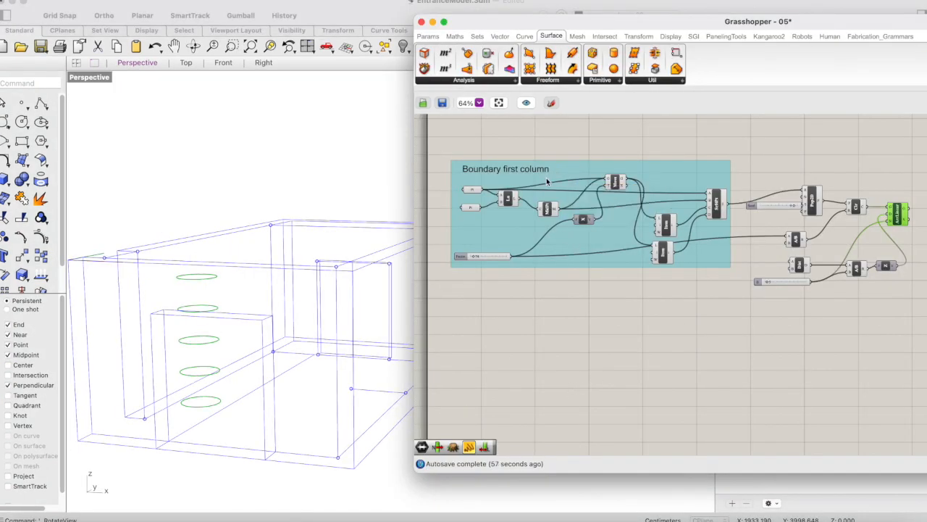
{"action": "left_click_drag", "start_coordinate": [499, 20], "coordinate": [547, 26]}
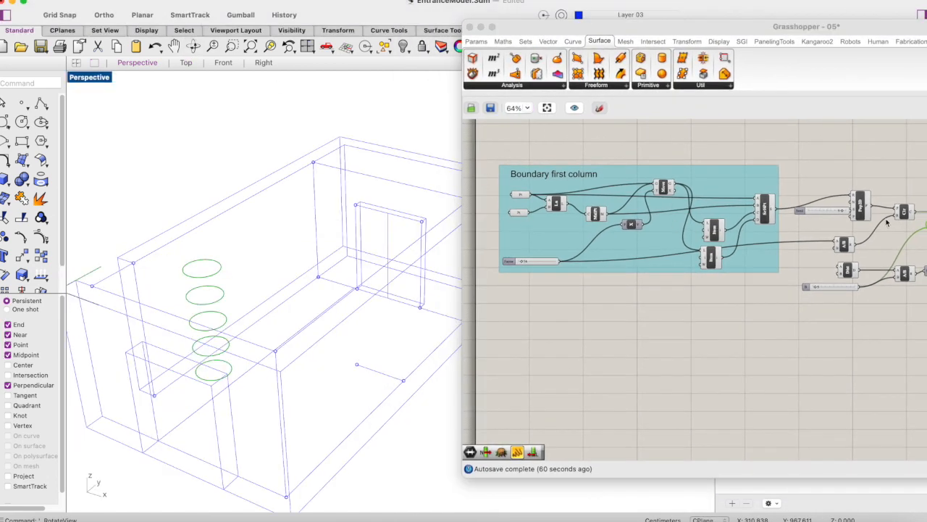
{"action": "scroll", "coordinate": [887, 222], "scroll_direction": "right", "scroll_amount": 4}
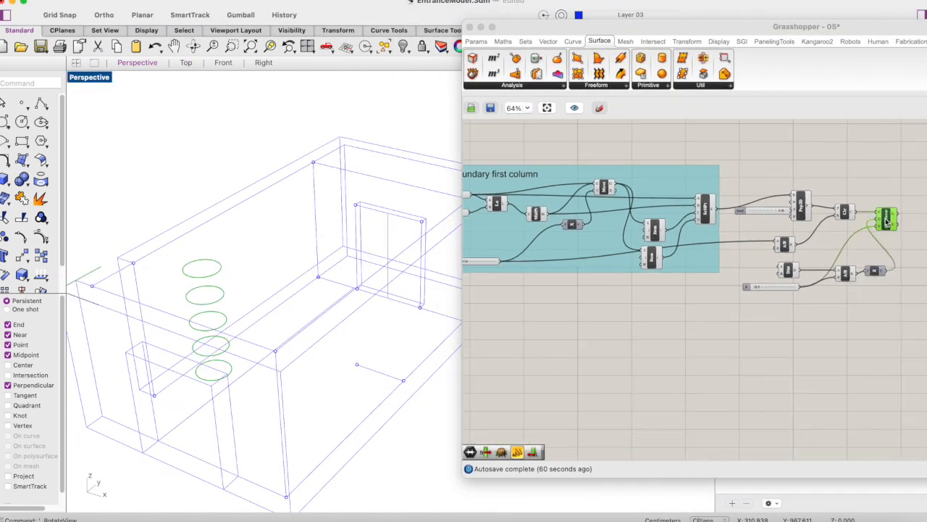
{"action": "left_click", "coordinate": [708, 215]}
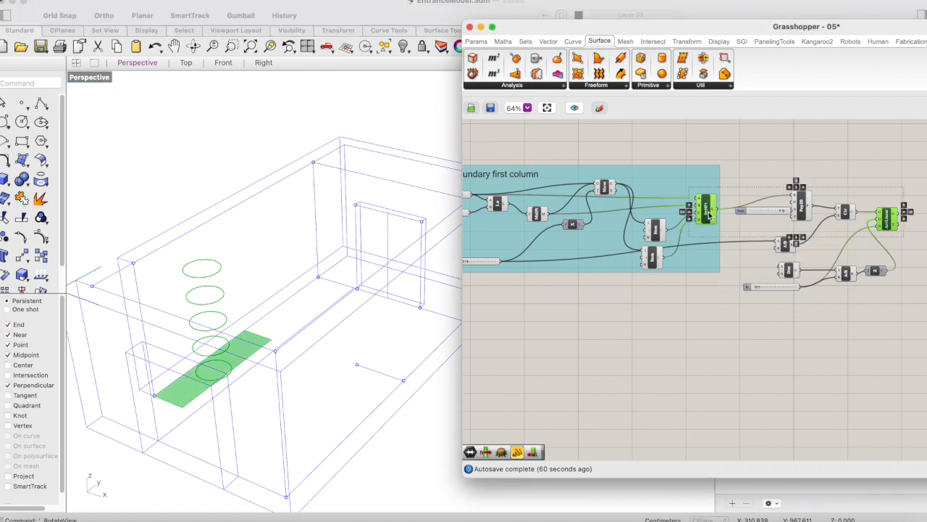
{"action": "left_click", "coordinate": [803, 207], "text": "shift"}
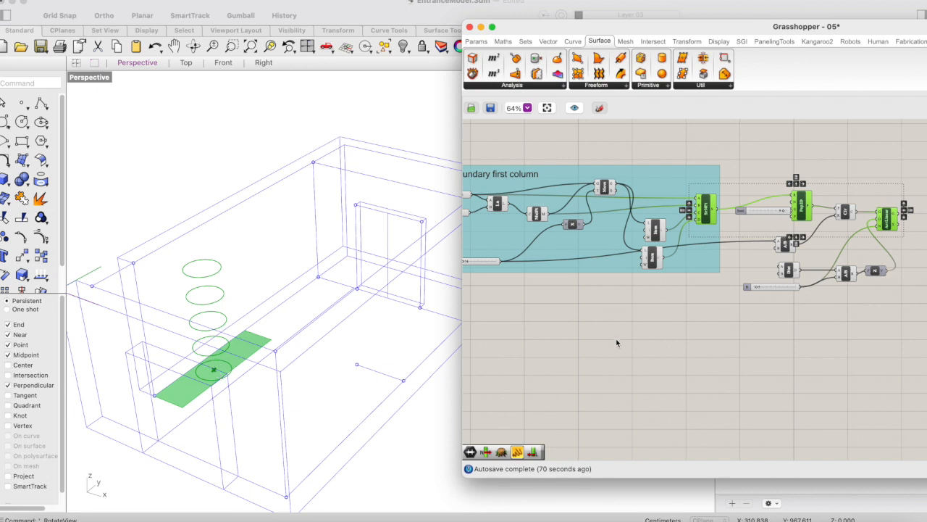
{"action": "scroll", "coordinate": [603, 250], "scroll_direction": "left", "scroll_amount": 3}
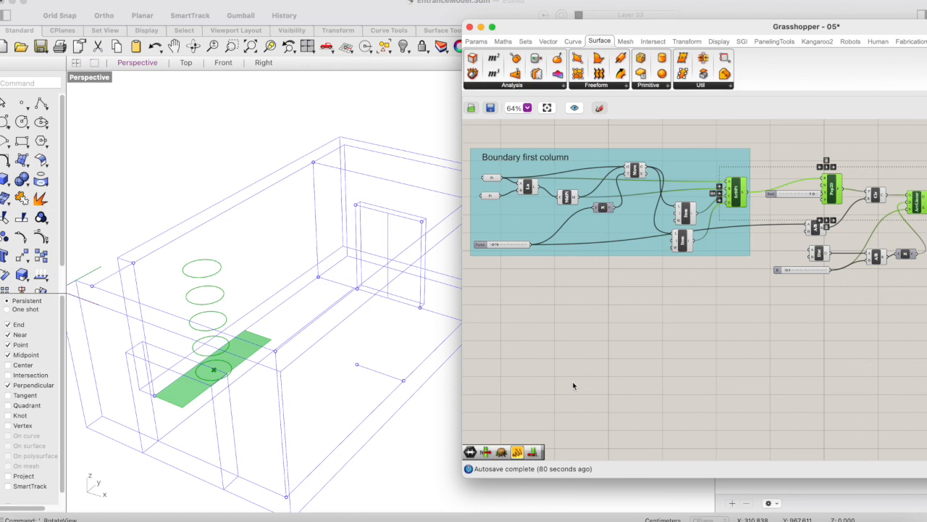
Add two Point parameters, one above the other, on the empty canvas below the Boundary first column group
{"action": "left_click_drag", "start_coordinate": [570, 26], "coordinate": [639, 33]}
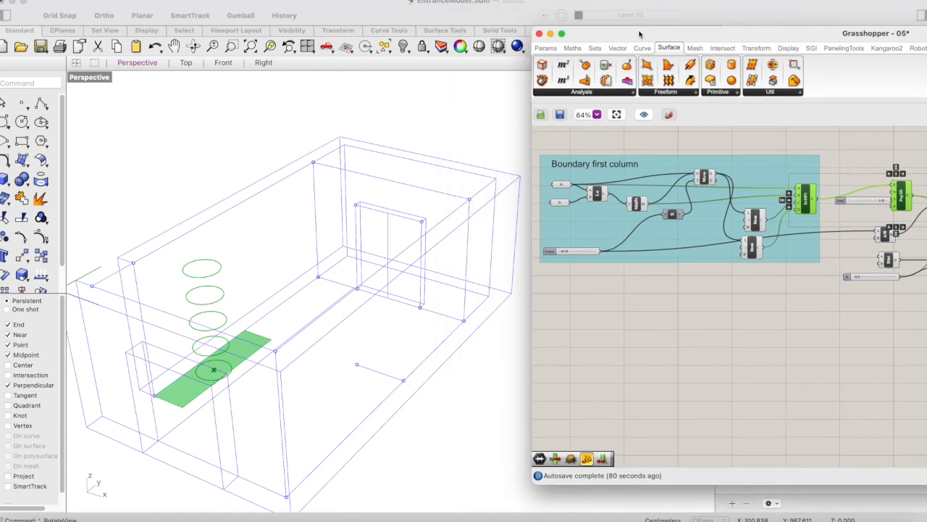
{"action": "double_click", "coordinate": [577, 390]}
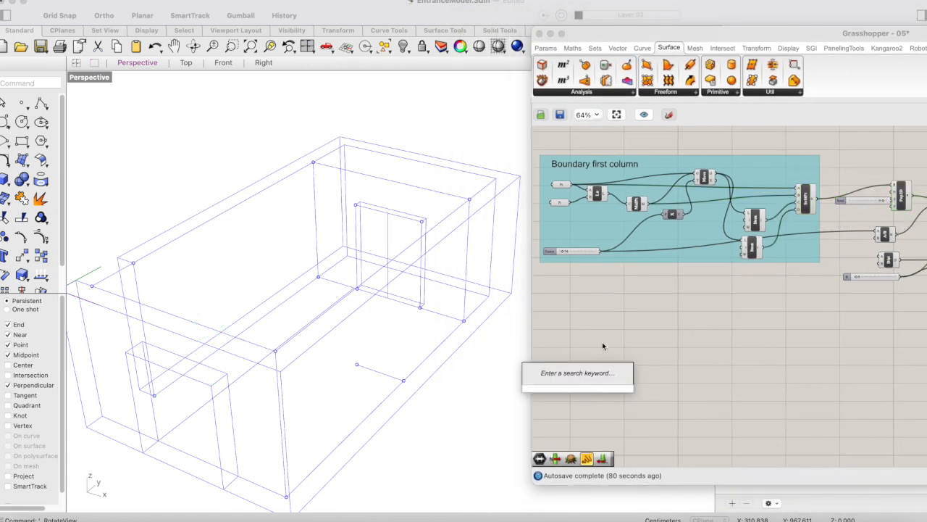
{"action": "type", "text": "p"}
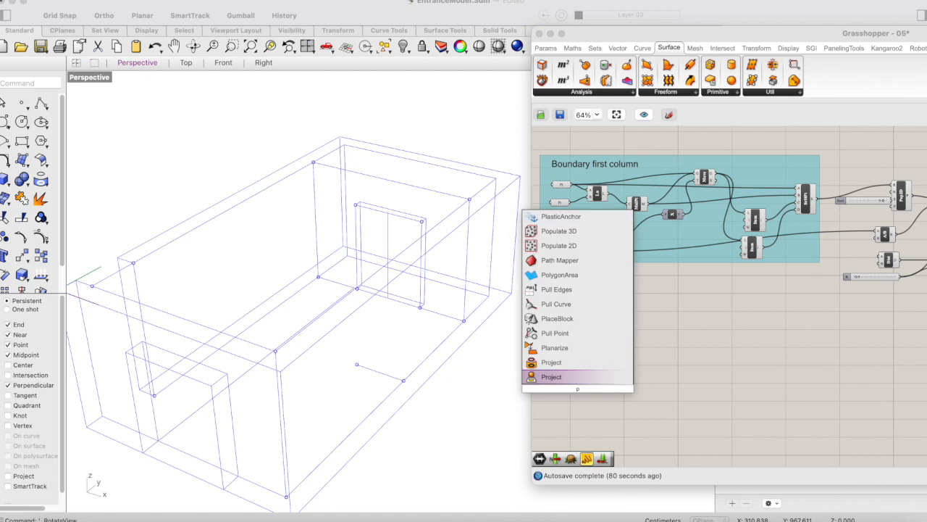
{"action": "type", "text": "oint"}
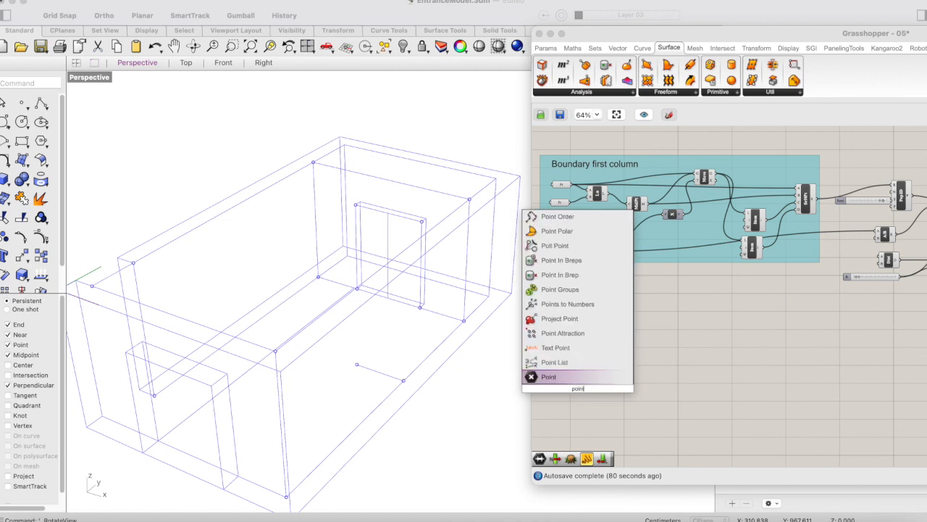
{"action": "key", "text": "Return"}
{"action": "left_click_drag", "start_coordinate": [584, 386], "coordinate": [566, 352]}
Rename the upper Point parameter Pt-1 and the lower one Pt-2
{"action": "left_click", "coordinate": [569, 331]}
{"action": "right_click", "coordinate": [570, 331]}
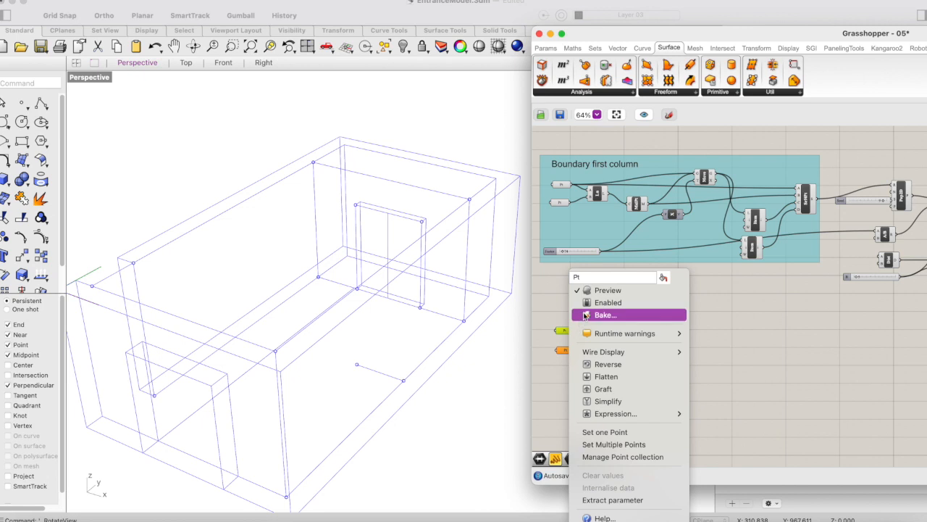
{"action": "double_click", "coordinate": [588, 276]}
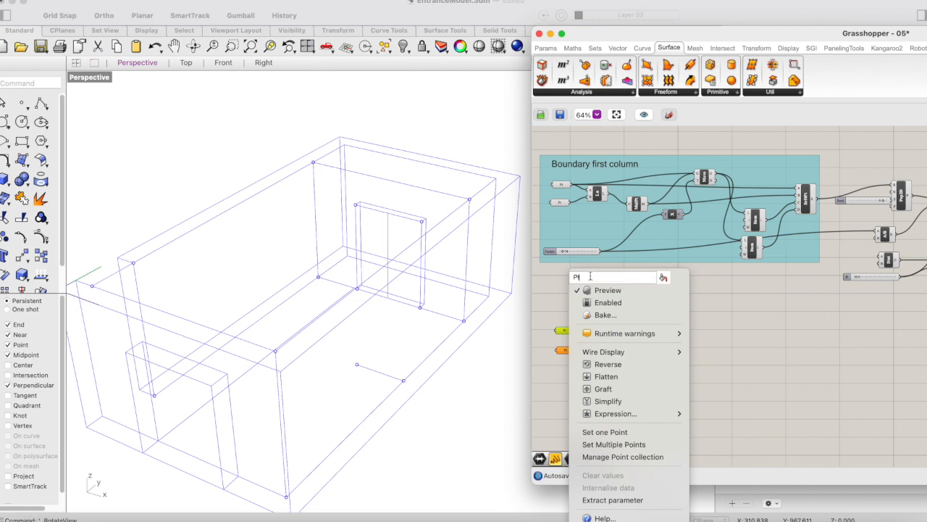
{"action": "key", "text": "Return"}
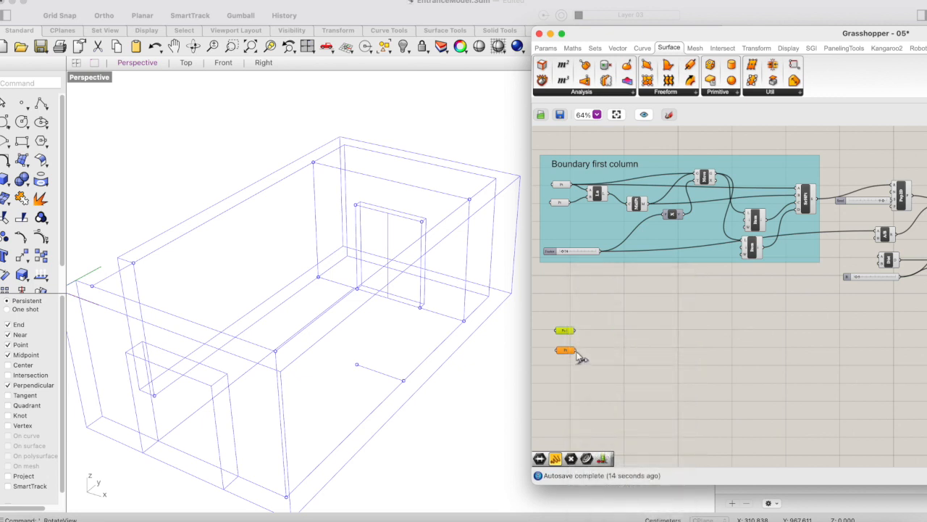
{"action": "left_click", "coordinate": [568, 351]}
{"action": "right_click", "coordinate": [570, 352]}
{"action": "left_click", "coordinate": [585, 279]}
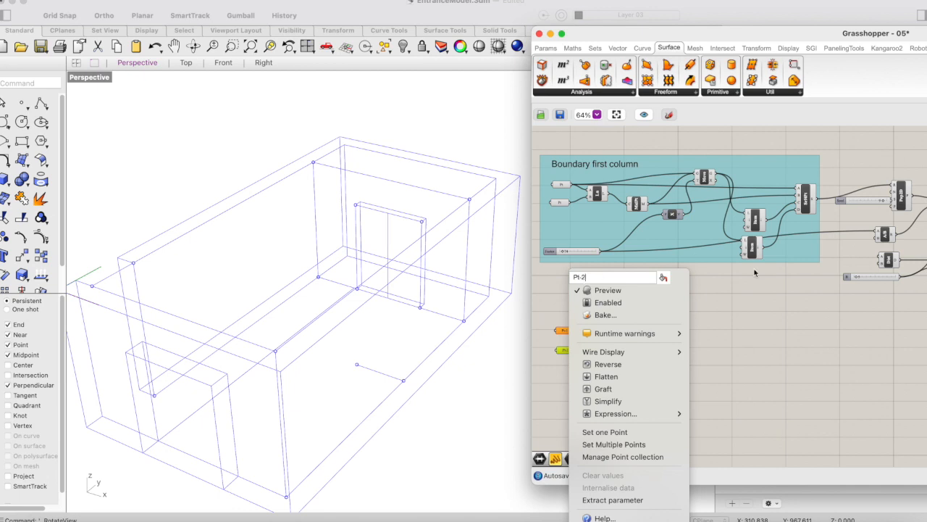
{"action": "key", "text": "Return"}
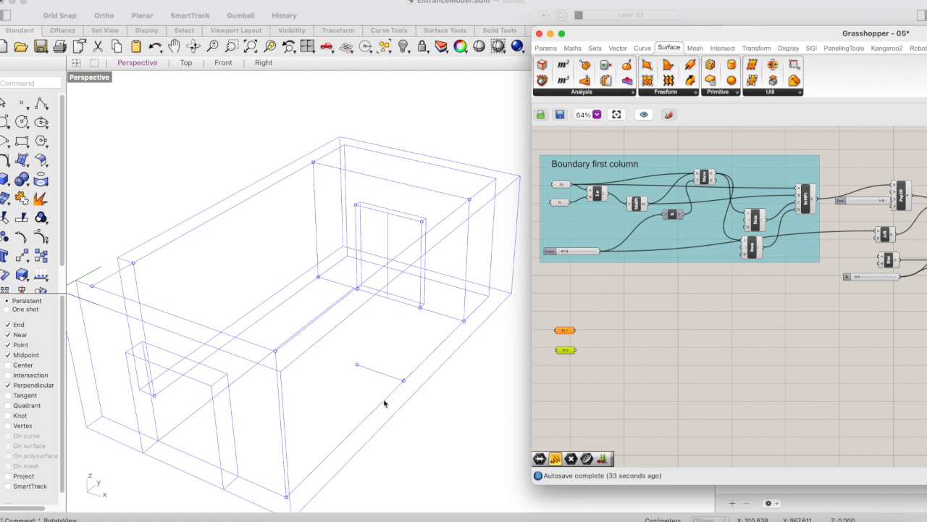
Add a Line component that creates a line between two points beside the Pt-1 and Pt-2 parameters
{"action": "right_click", "coordinate": [570, 331]}
{"action": "left_click", "coordinate": [565, 332]}
{"action": "double_click", "coordinate": [612, 338]}
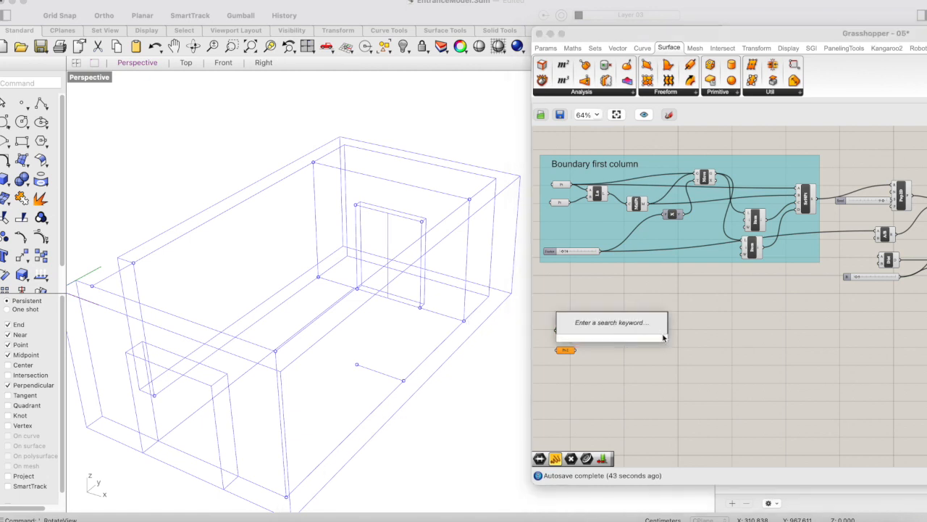
{"action": "type", "text": "line"}
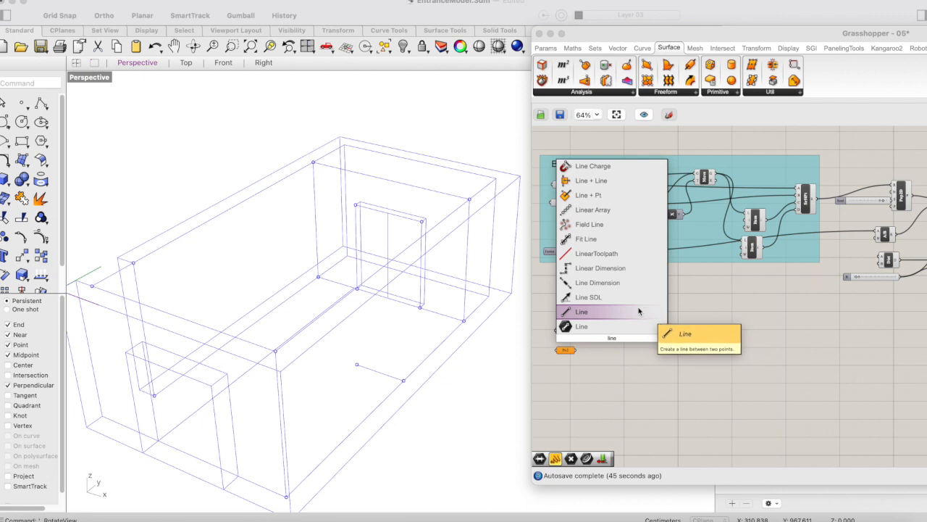
{"action": "left_click", "coordinate": [641, 319]}
Set Pt-1 to reference the existing point at the inner room's floor corner beside the far door wall
{"action": "left_click", "coordinate": [566, 331]}
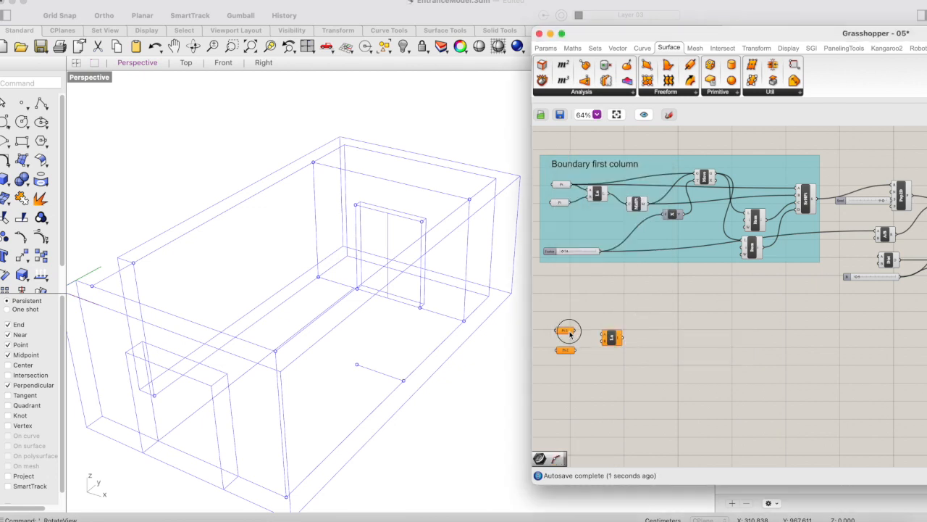
{"action": "right_click", "coordinate": [567, 332]}
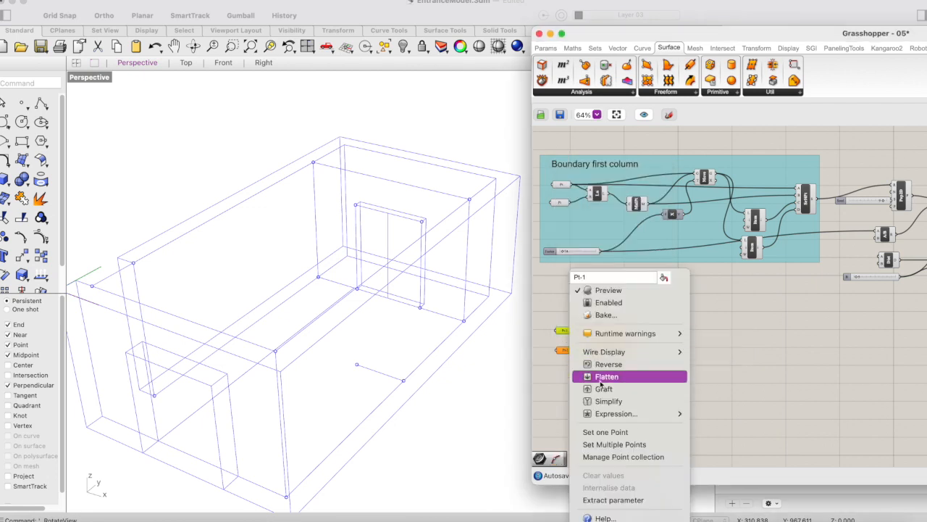
{"action": "left_click", "coordinate": [597, 432]}
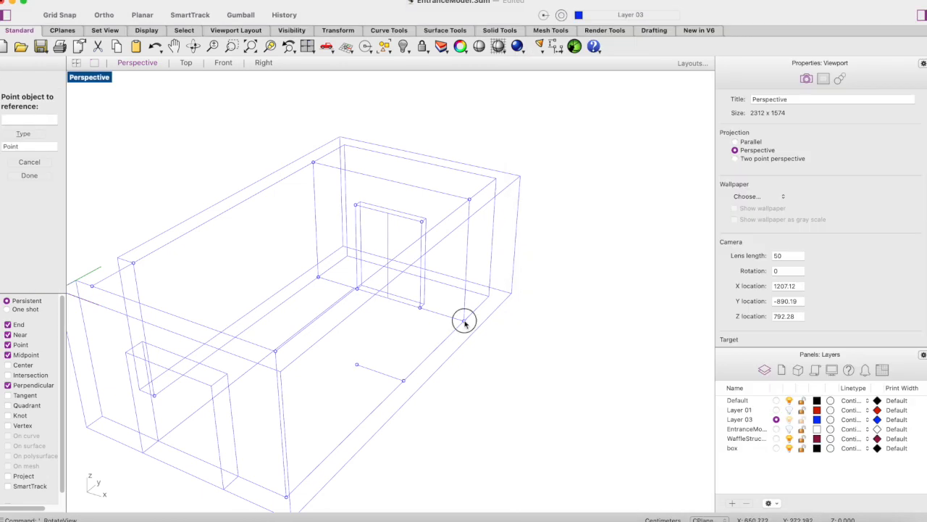
{"action": "left_click", "coordinate": [467, 316]}
{"action": "left_click", "coordinate": [498, 316]}
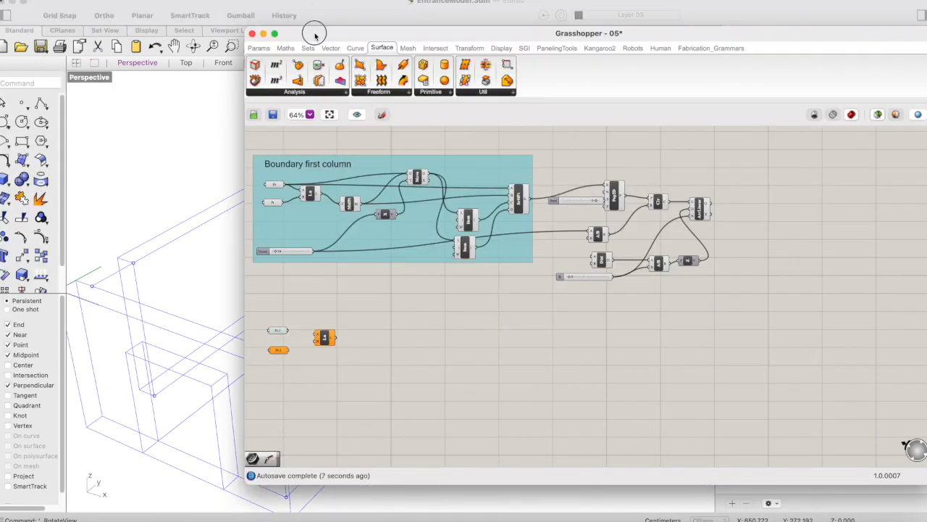
Set Pt-2 to reference the existing point at the near end of the same long floor edge
{"action": "left_click_drag", "start_coordinate": [315, 36], "coordinate": [558, 42]}
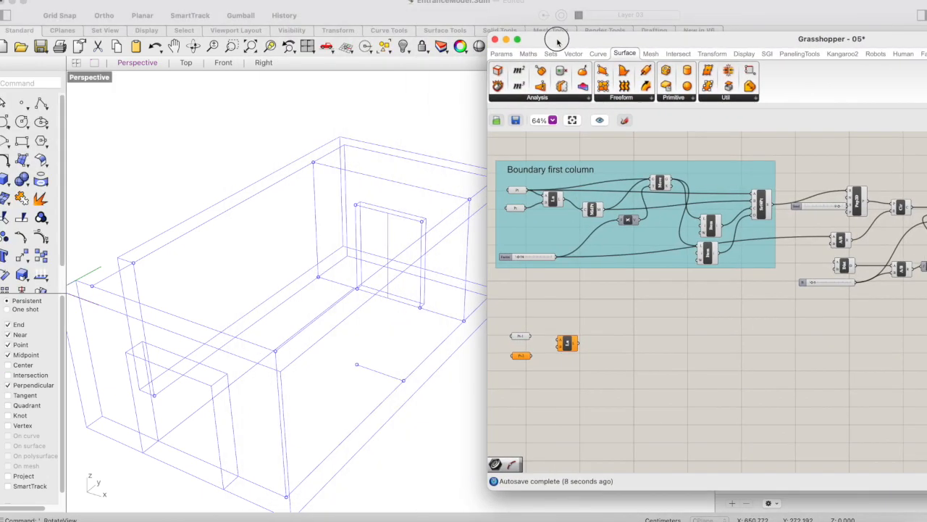
{"action": "right_click", "coordinate": [525, 358]}
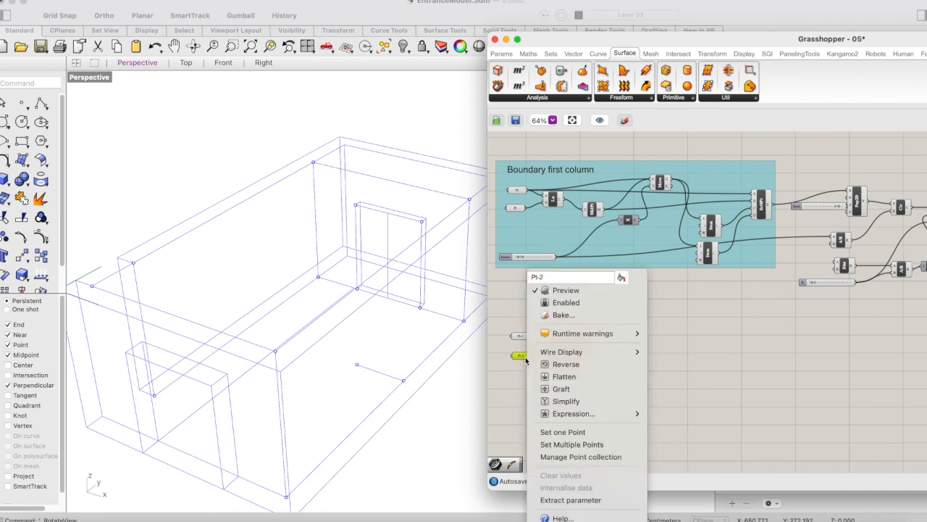
{"action": "left_click", "coordinate": [614, 439]}
{"action": "left_click", "coordinate": [287, 497]}
{"action": "left_click", "coordinate": [405, 137]}
{"action": "left_click_drag", "start_coordinate": [357, 40], "coordinate": [594, 34]}
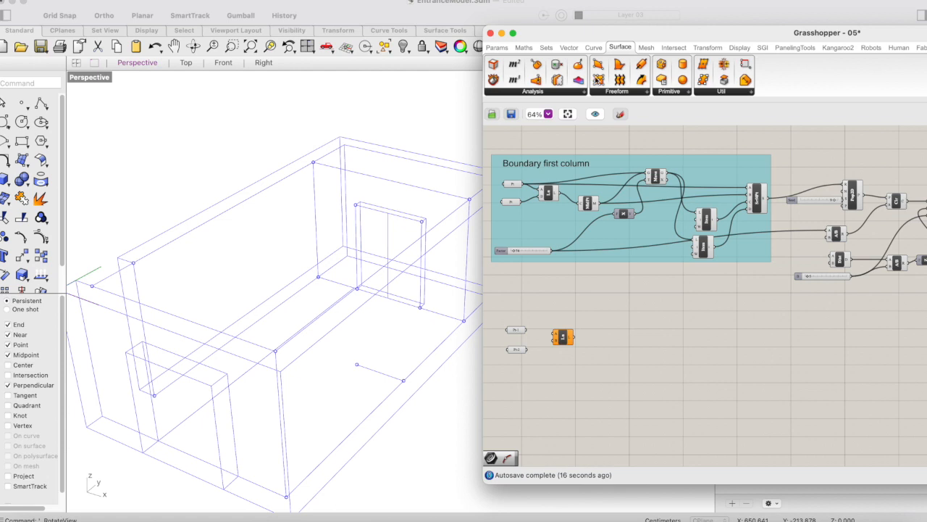
Connect Pt-1 and Pt-2 to the two point inputs of the Line component
{"action": "left_click_drag", "start_coordinate": [526, 329], "coordinate": [562, 340]}
{"action": "left_click", "coordinate": [562, 339]}
{"action": "left_click", "coordinate": [591, 368]}
Add a Curve Middle component after the Line component and feed it the line
{"action": "double_click", "coordinate": [597, 345]}
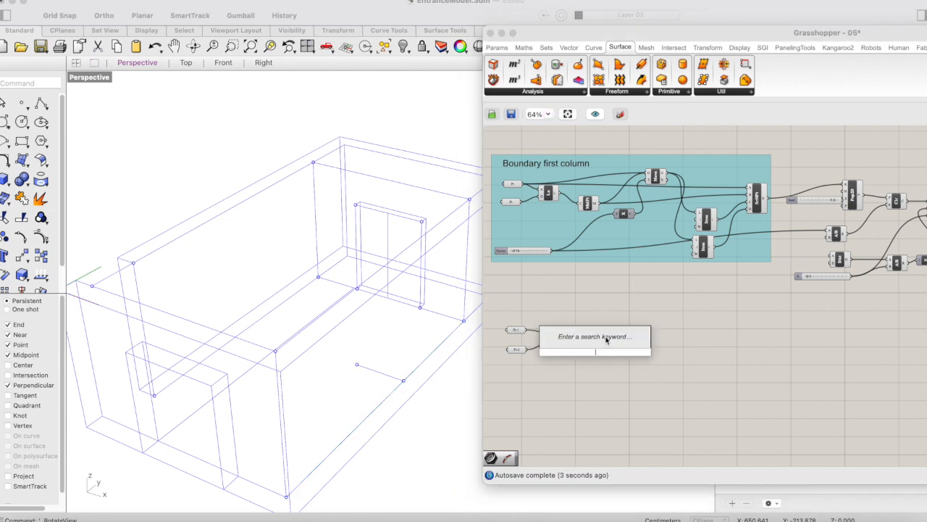
{"action": "double_click", "coordinate": [642, 313]}
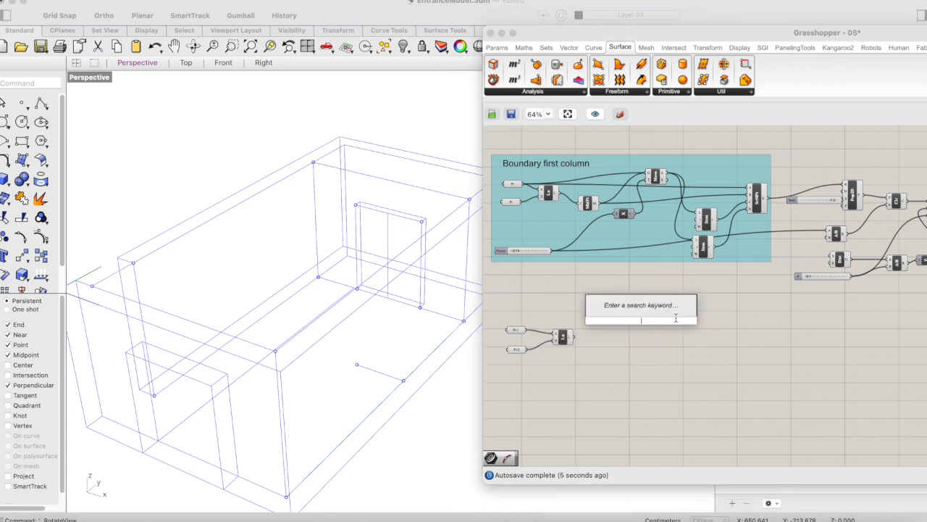
{"action": "type", "text": "curve"}
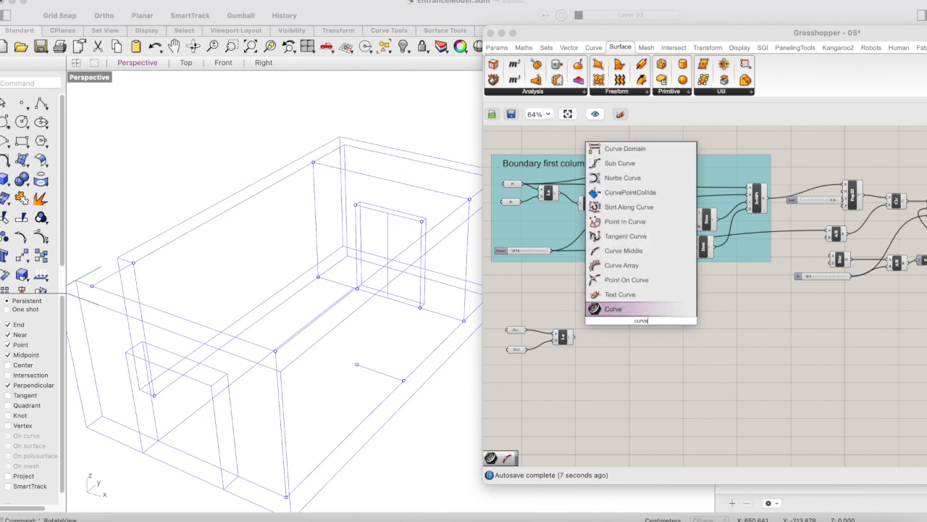
{"action": "key", "text": "BackSpace"}
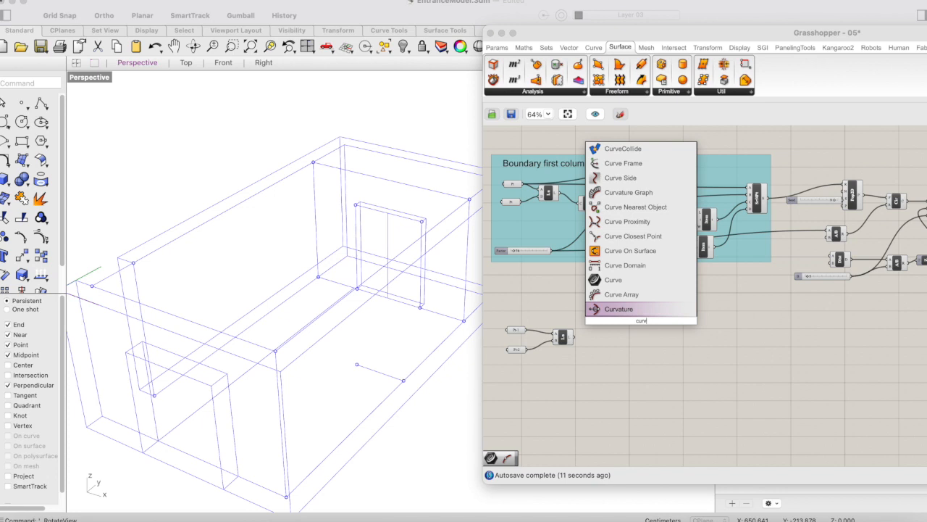
{"action": "type", "text": "e m"}
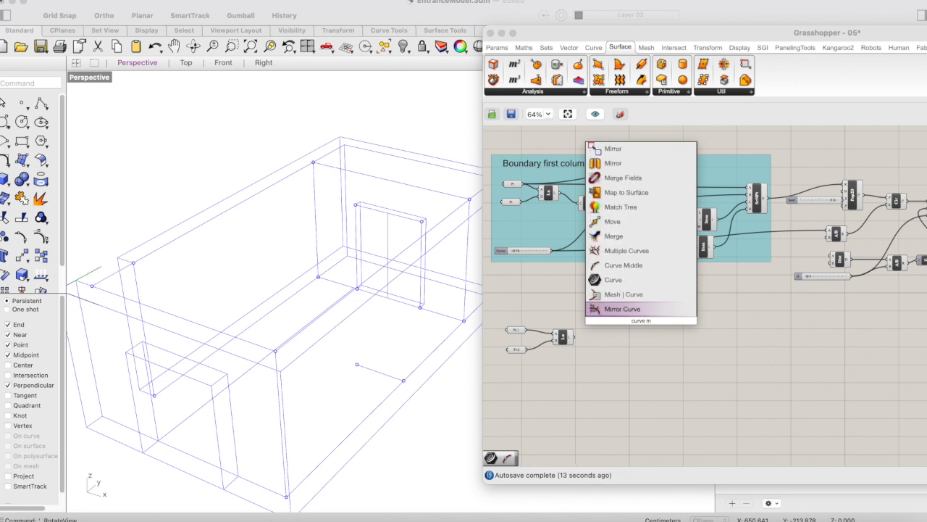
{"action": "left_click", "coordinate": [624, 265]}
{"action": "left_click_drag", "start_coordinate": [640, 321], "coordinate": [600, 336]}
{"action": "left_click", "coordinate": [563, 337]}
{"action": "left_click", "coordinate": [609, 334]}
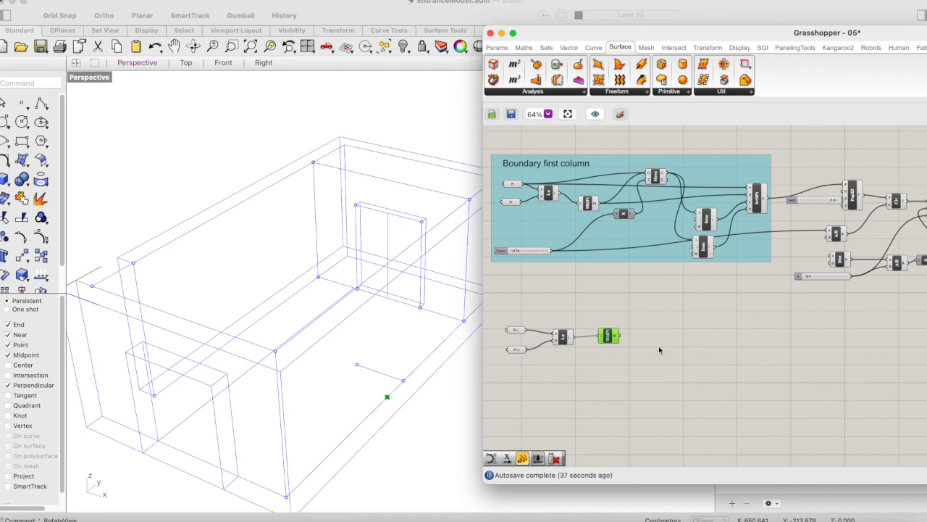
Add another Point parameter above Curve Middle and reference the door's bottom corner point nearest the Pt-1 corner
{"action": "double_click", "coordinate": [655, 351]}
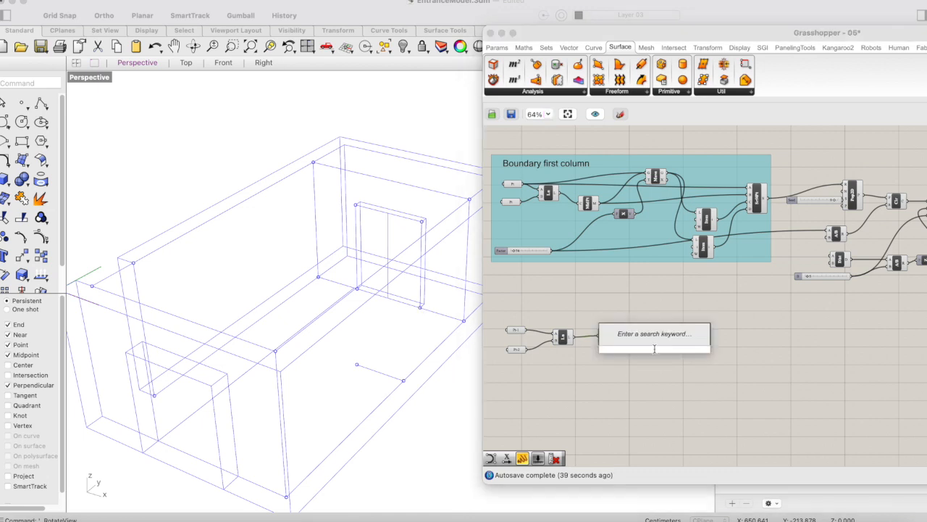
{"action": "type", "text": "point"}
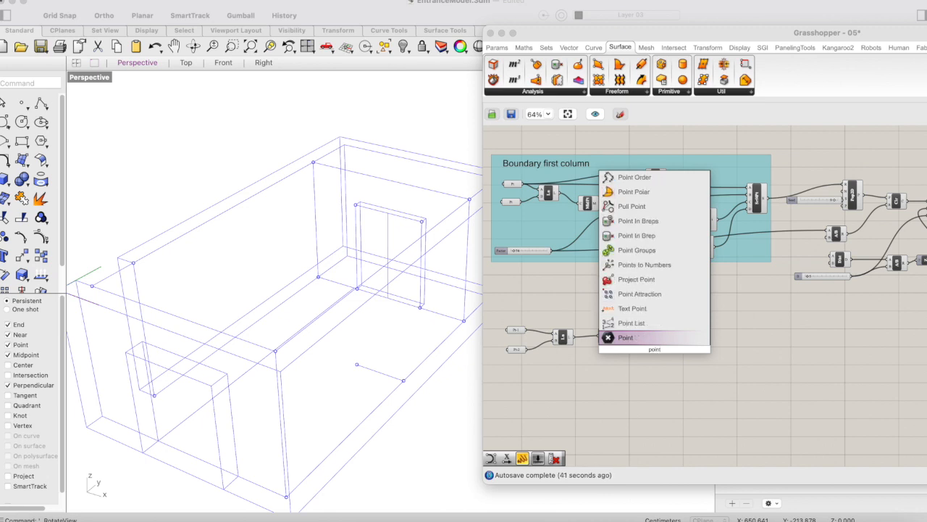
{"action": "key", "text": "Return"}
{"action": "left_click_drag", "start_coordinate": [655, 355], "coordinate": [620, 305]}
{"action": "right_click", "coordinate": [626, 303]}
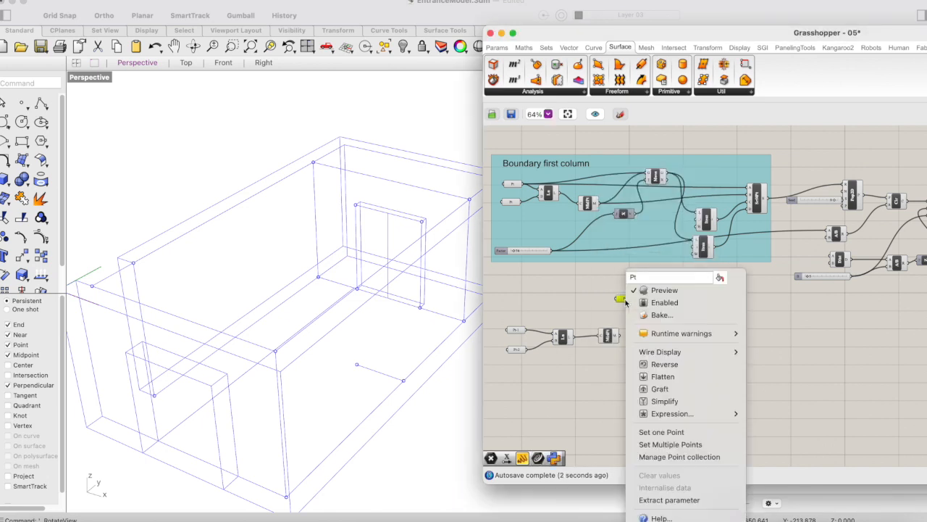
{"action": "left_click", "coordinate": [661, 431]}
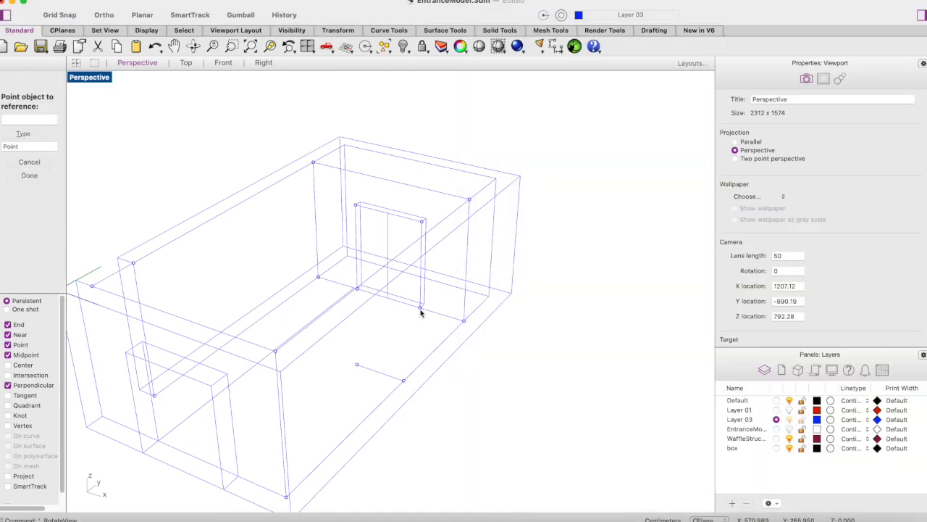
{"action": "left_click", "coordinate": [421, 309]}
{"action": "left_click_drag", "start_coordinate": [482, 29], "coordinate": [771, 87]}
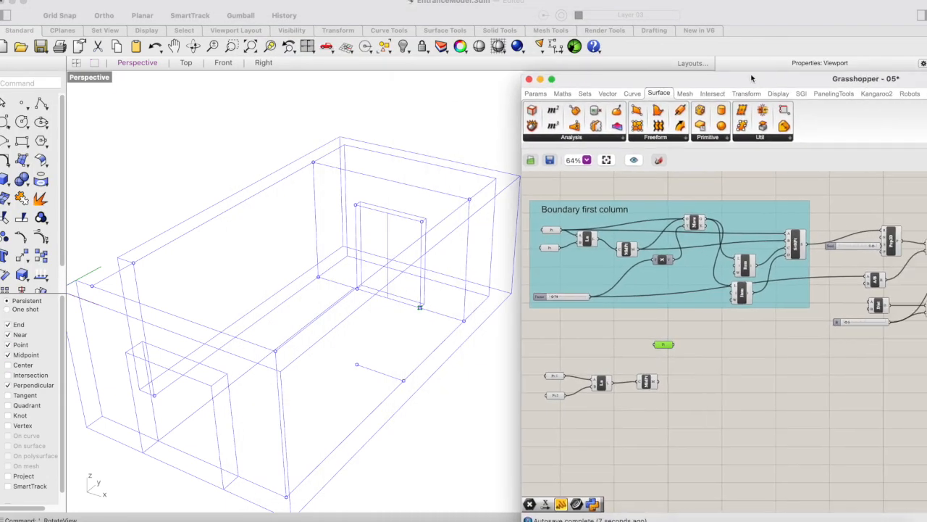
Place the new Point parameter directly above the Curve Middle component, close to it and lined up
{"action": "left_click", "coordinate": [652, 385]}
{"action": "left_click_drag", "start_coordinate": [667, 345], "coordinate": [632, 395]}
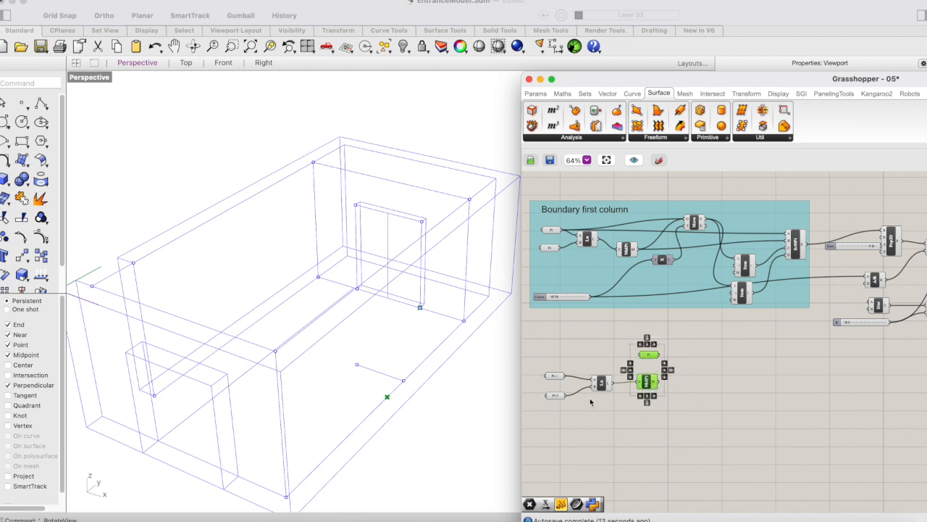
{"action": "scroll", "coordinate": [697, 403], "scroll_direction": "right", "scroll_amount": 2}
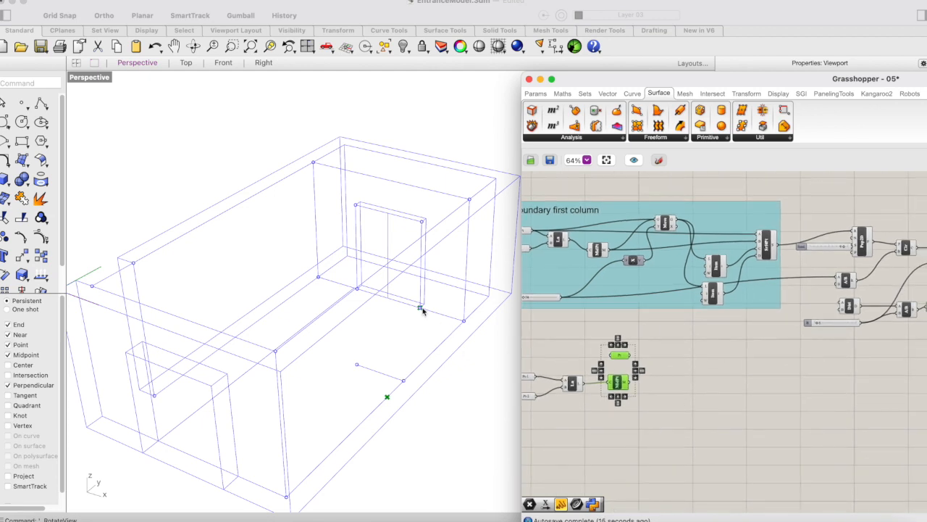
Add a second Line component and connect the door corner Point and the Curve Middle output to its two point inputs
{"action": "double_click", "coordinate": [688, 365]}
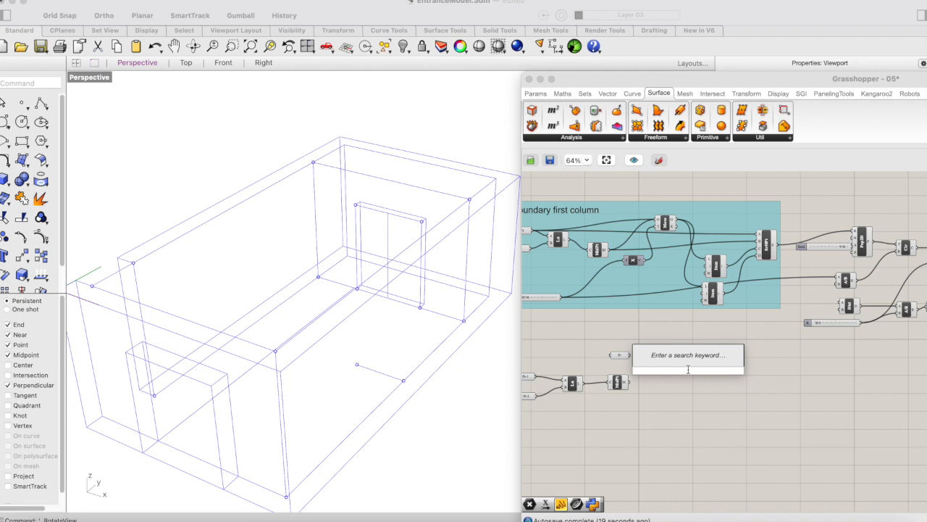
{"action": "type", "text": "line"}
{"action": "key", "text": "Return"}
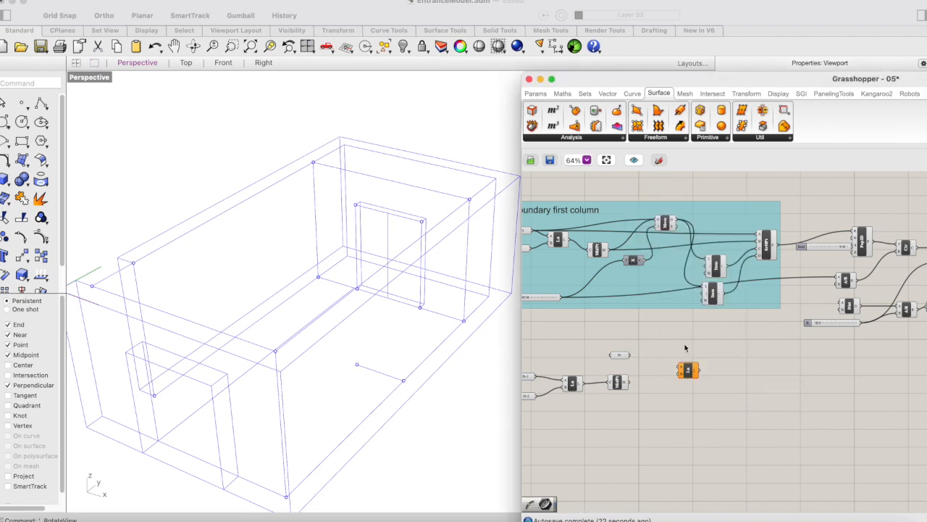
{"action": "left_click_drag", "start_coordinate": [689, 370], "coordinate": [662, 363]}
{"action": "left_click", "coordinate": [620, 356]}
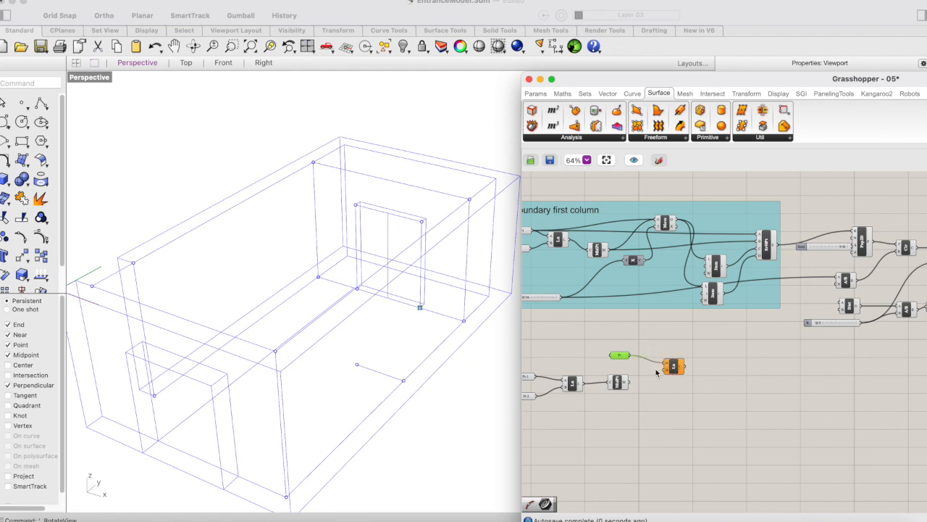
{"action": "left_click", "coordinate": [621, 386]}
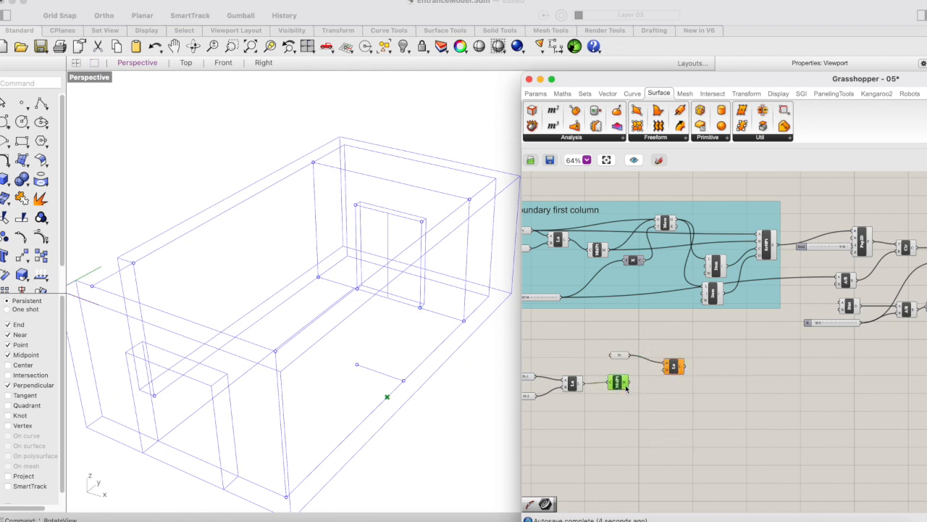
{"action": "left_click_drag", "start_coordinate": [629, 387], "coordinate": [611, 359]}
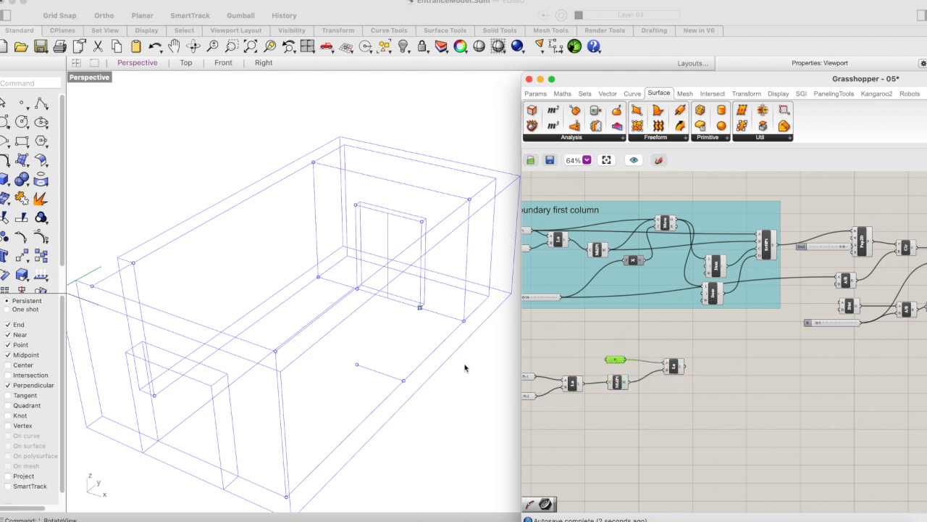
Add another Curve Middle component directly after the second Line component and feed it that line
{"action": "scroll", "coordinate": [699, 335], "scroll_direction": "right", "scroll_amount": 3}
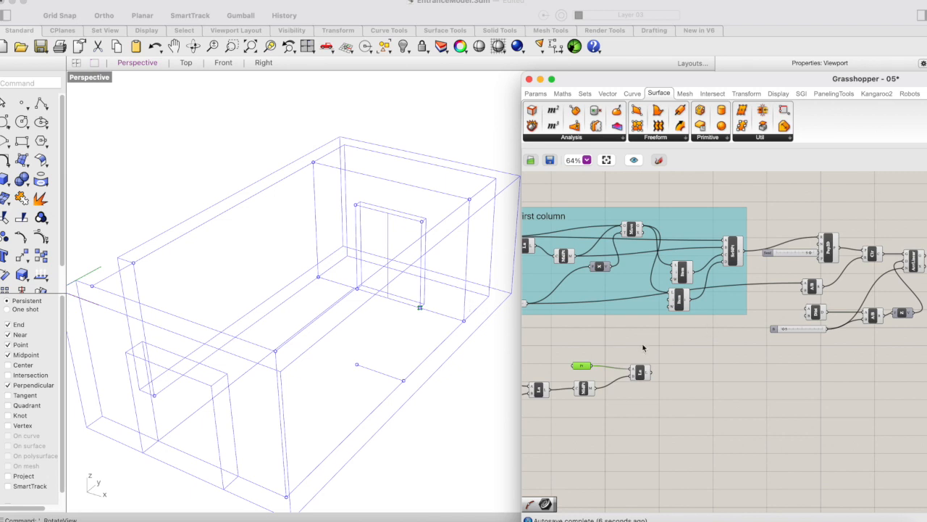
{"action": "left_click", "coordinate": [640, 374]}
{"action": "double_click", "coordinate": [696, 378]}
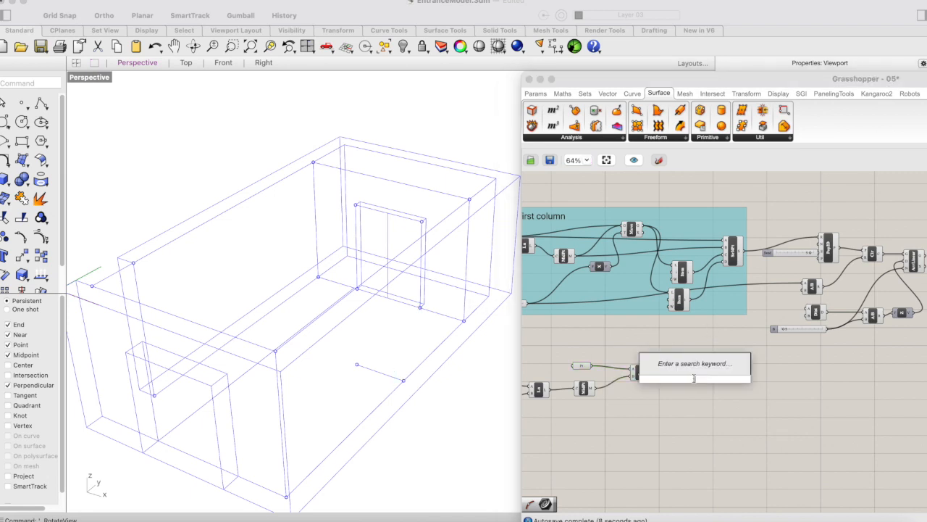
{"action": "type", "text": "mid"}
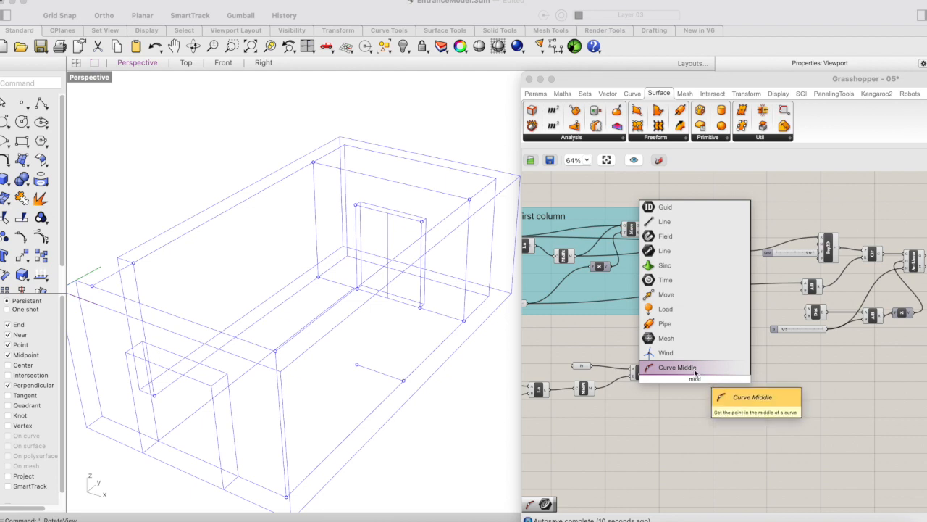
{"action": "left_click", "coordinate": [695, 370]}
{"action": "left_click_drag", "start_coordinate": [700, 384], "coordinate": [687, 379]}
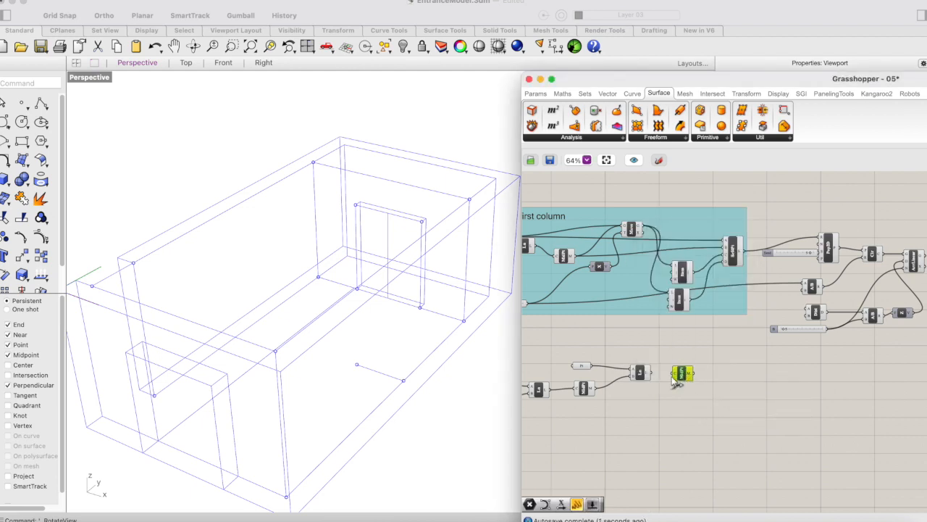
{"action": "left_click_drag", "start_coordinate": [661, 374], "coordinate": [677, 371]}
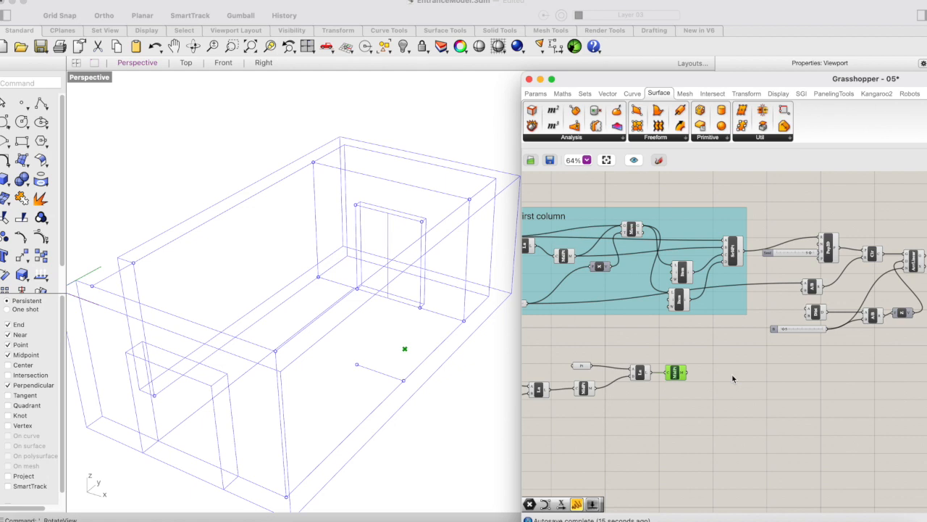
{"action": "scroll", "coordinate": [751, 360], "scroll_direction": "down", "scroll_amount": 2}
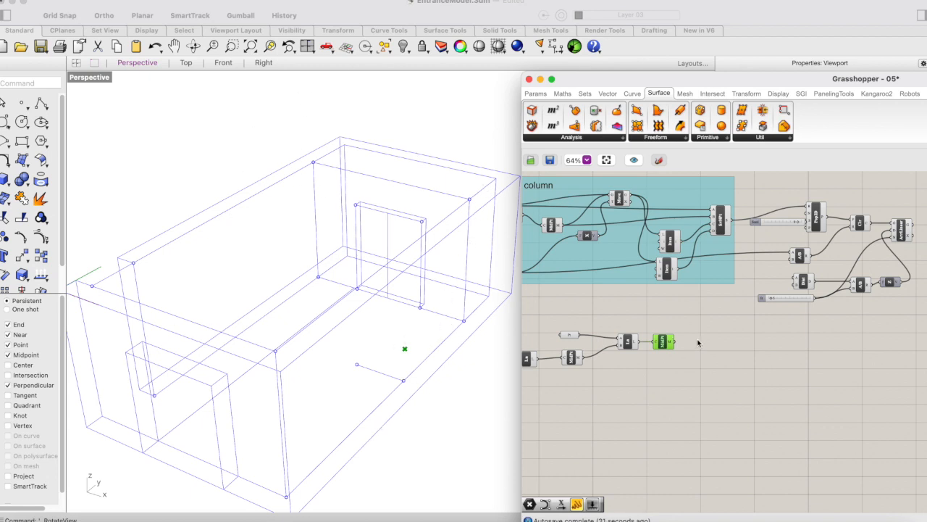
{"action": "scroll", "coordinate": [698, 340], "scroll_direction": "down", "scroll_amount": 2}
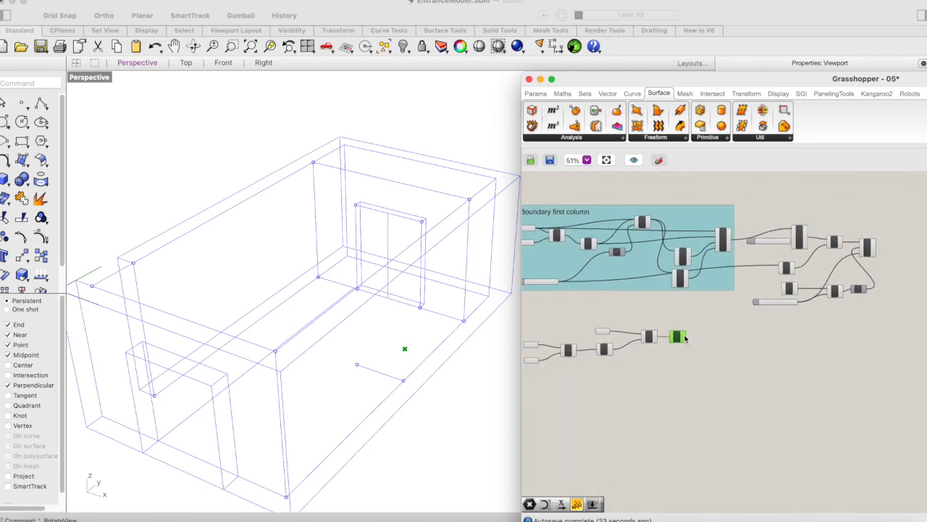
{"action": "scroll", "coordinate": [684, 337], "scroll_direction": "up", "scroll_amount": 3}
{"action": "right_click_drag", "start_coordinate": [816, 304], "coordinate": [760, 329]}
{"action": "right_click_drag", "start_coordinate": [667, 332], "coordinate": [692, 366]}
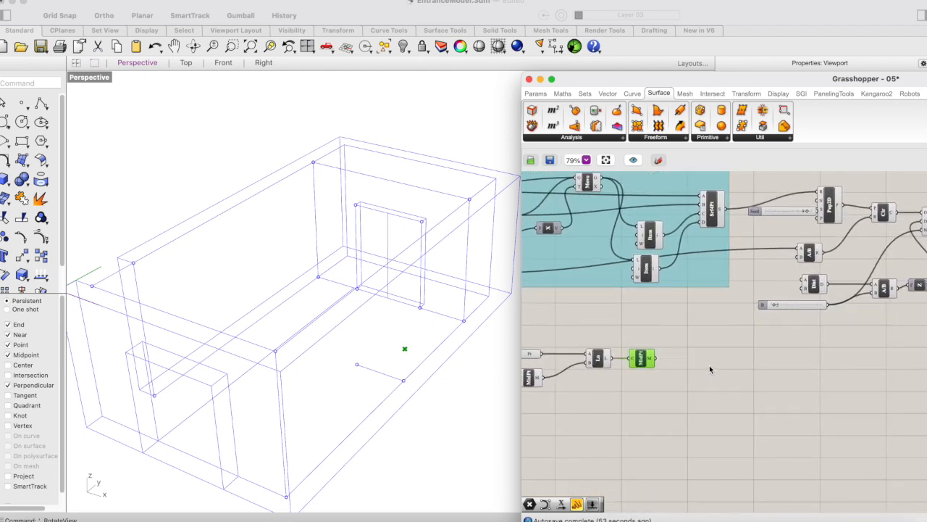
{"action": "right_click_drag", "start_coordinate": [761, 363], "coordinate": [709, 366]}
{"action": "right_click_drag", "start_coordinate": [616, 369], "coordinate": [667, 353]}
{"action": "scroll", "coordinate": [666, 354], "scroll_direction": "down", "scroll_amount": 1}
{"action": "scroll", "coordinate": [666, 353], "scroll_direction": "down", "scroll_amount": 2}
{"action": "right_click_drag", "start_coordinate": [808, 356], "coordinate": [756, 343]}
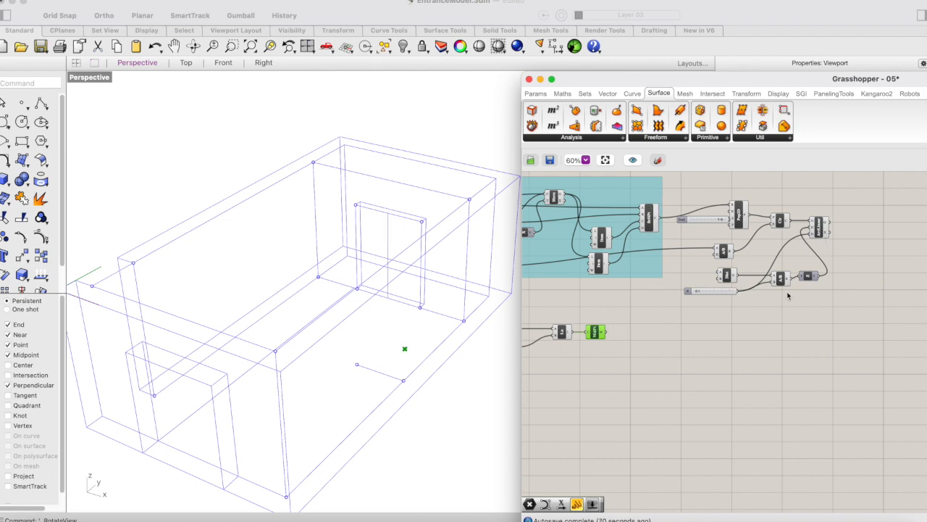
Duplicate the first column's Circle, Division, Distance, slider, Unit Z and Linear Array components beside the new Curve Middle, and feed its midpoint into the copied Circle
{"action": "right_click_drag", "start_coordinate": [845, 209], "coordinate": [860, 183]}
{"action": "left_click_drag", "start_coordinate": [860, 183], "coordinate": [778, 254]}
{"action": "left_click_drag", "start_coordinate": [749, 211], "coordinate": [722, 275]}
{"action": "right_click_drag", "start_coordinate": [786, 286], "coordinate": [745, 310]}
{"action": "left_click_drag", "start_coordinate": [754, 218], "coordinate": [627, 337]}
{"action": "scroll", "coordinate": [746, 335], "scroll_direction": "left", "scroll_amount": 2}
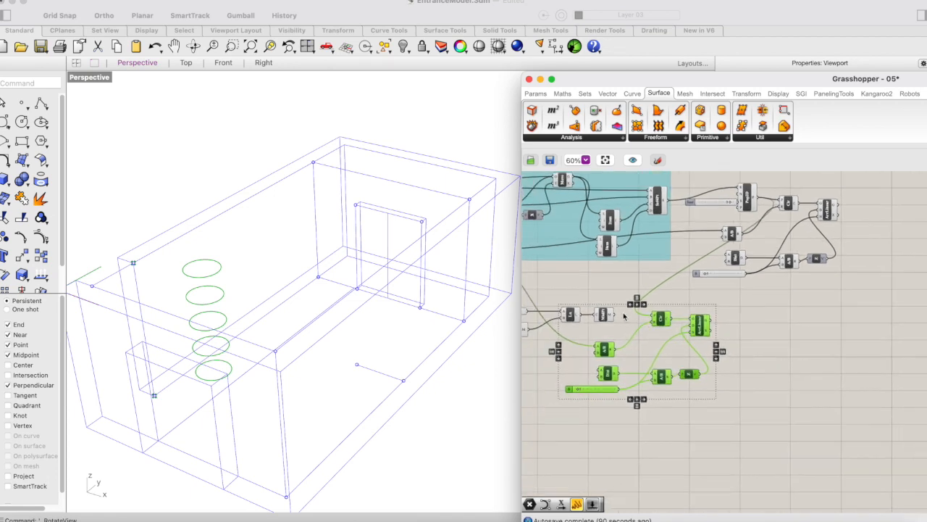
{"action": "left_click", "coordinate": [632, 281]}
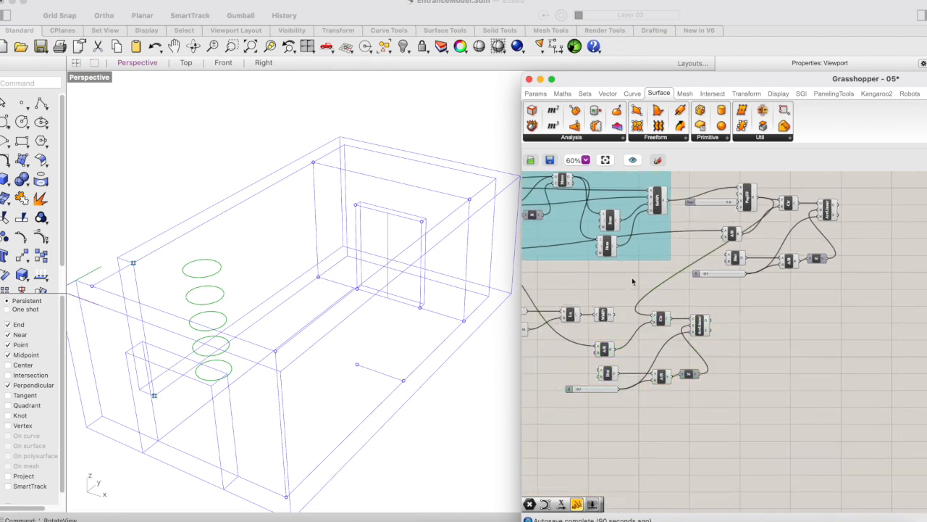
{"action": "left_click_drag", "start_coordinate": [654, 317], "coordinate": [610, 320]}
{"action": "left_click", "coordinate": [607, 314]}
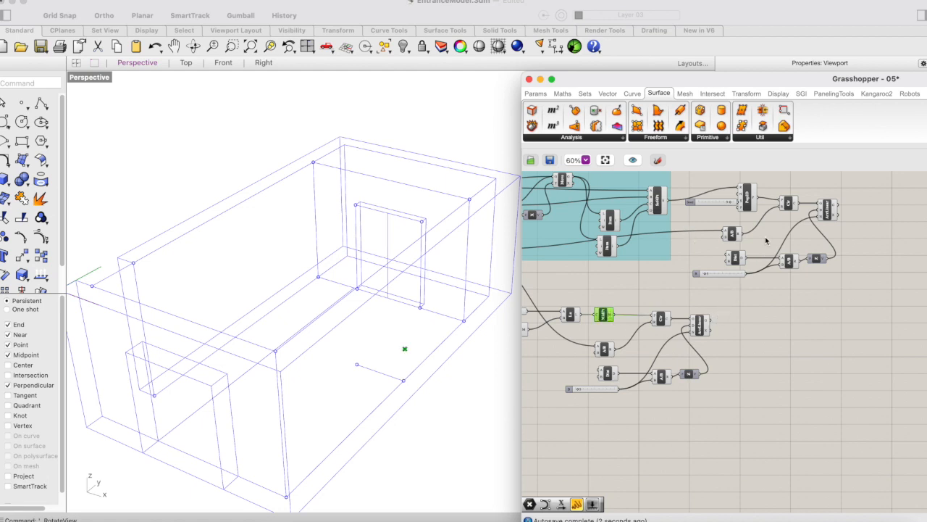
Highlight both Linear Array components and examine the circles of the two columns in the perspective view
{"action": "scroll", "coordinate": [780, 302], "scroll_direction": "left", "scroll_amount": 2}
{"action": "left_click", "coordinate": [751, 304]}
{"action": "scroll", "coordinate": [835, 260], "scroll_direction": "right", "scroll_amount": 2}
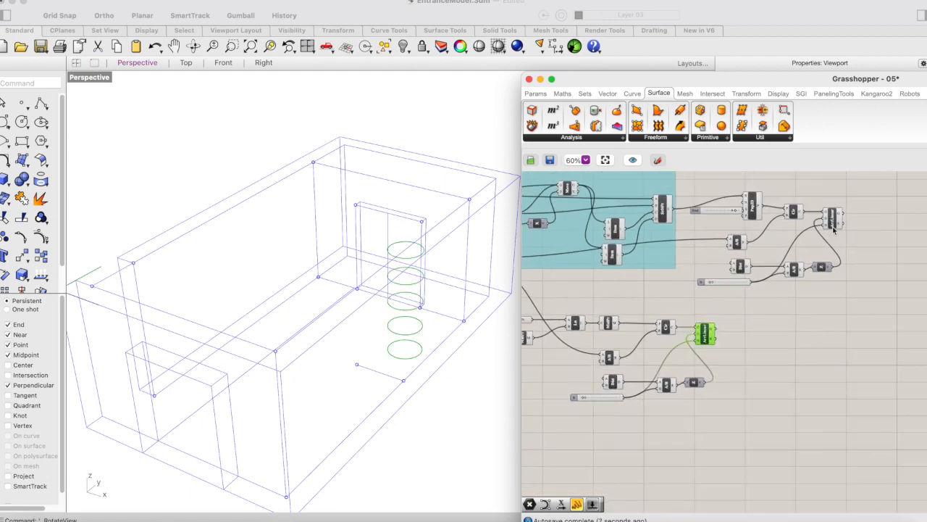
{"action": "left_click", "coordinate": [832, 221], "text": "shift"}
{"action": "scroll", "coordinate": [480, 236], "scroll_direction": "down", "scroll_amount": 5}
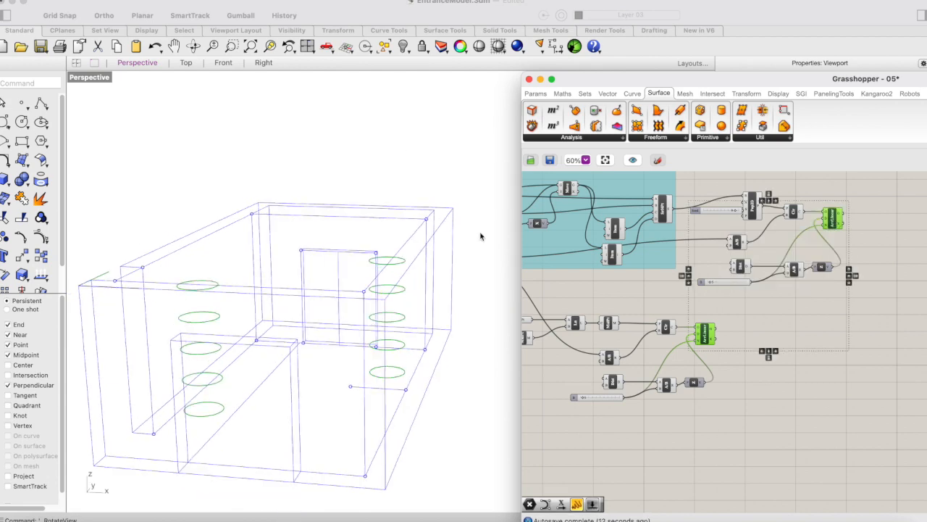
{"action": "scroll", "coordinate": [481, 236], "scroll_direction": "up", "scroll_amount": 3}
{"action": "scroll", "coordinate": [481, 236], "scroll_direction": "up", "scroll_amount": 5}
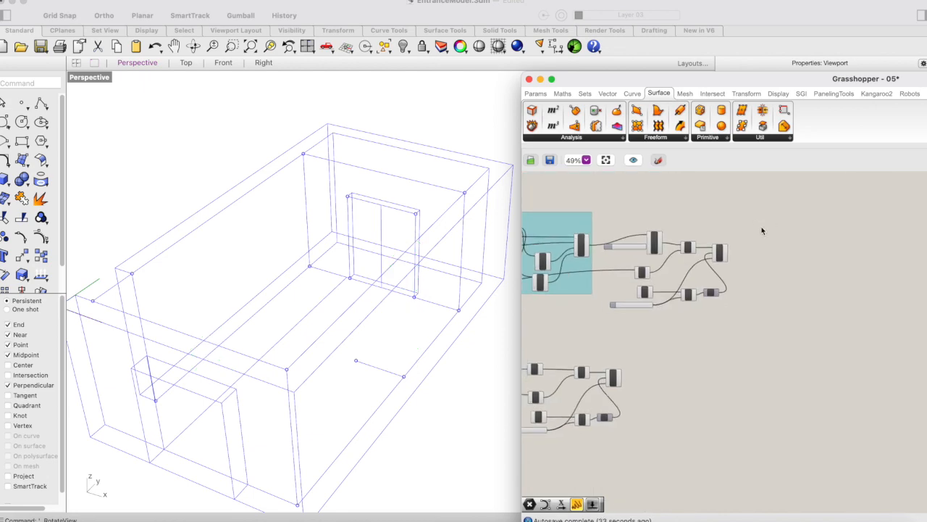
Shift the first column's components from Populate 2D to Linear Array slightly away from the boundary group and add them to that group
{"action": "scroll", "coordinate": [761, 226], "scroll_direction": "up", "scroll_amount": 3}
{"action": "left_click_drag", "start_coordinate": [812, 206], "coordinate": [604, 375]}
{"action": "left_click_drag", "start_coordinate": [686, 228], "coordinate": [758, 239]}
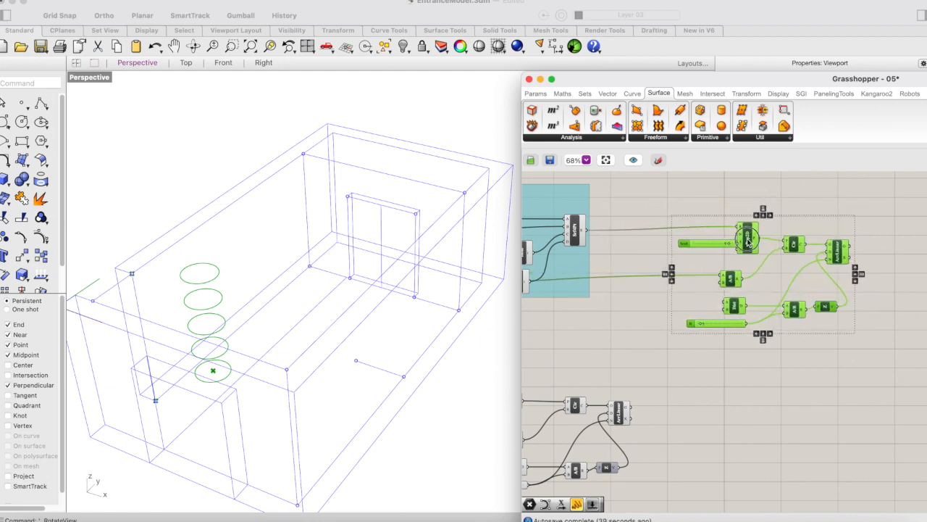
{"action": "right_click", "coordinate": [578, 270]}
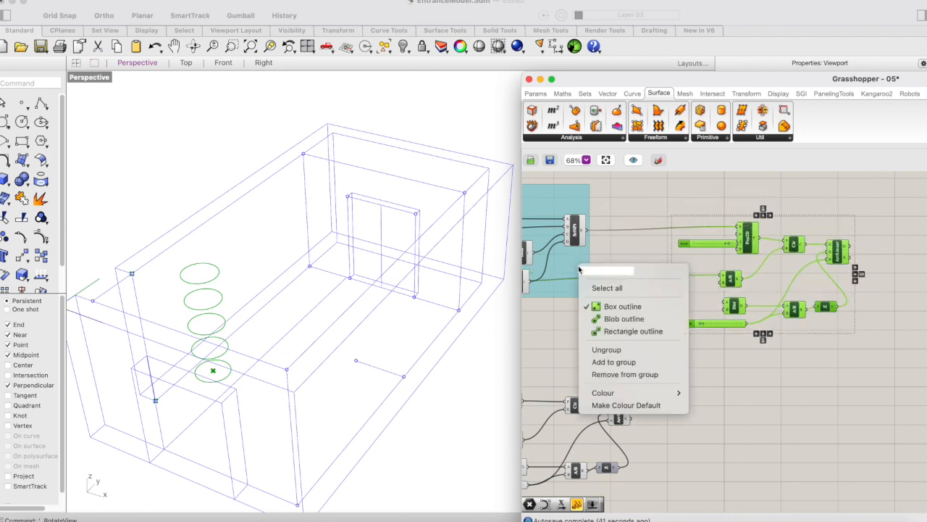
{"action": "left_click", "coordinate": [611, 362]}
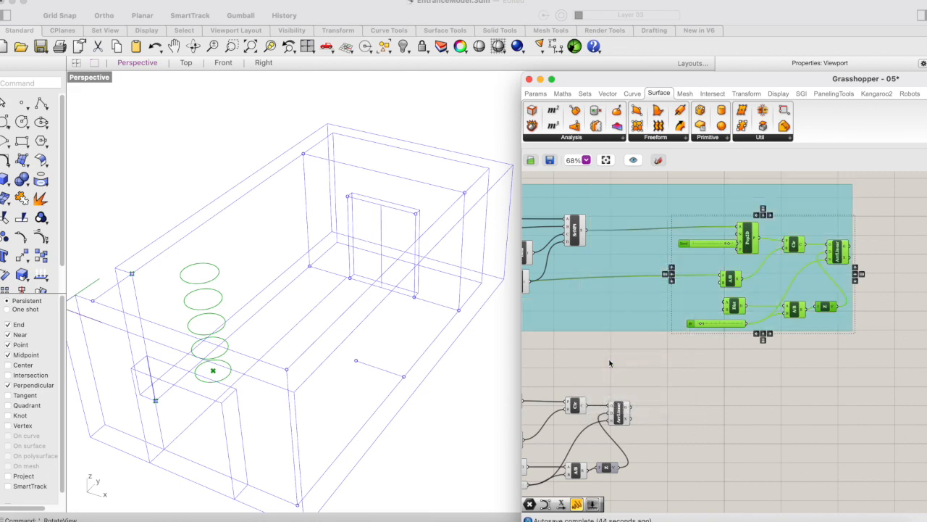
{"action": "left_click", "coordinate": [780, 357]}
Group all components of the second column's definition below the Boundary first column group
{"action": "scroll", "coordinate": [786, 372], "scroll_direction": "down", "scroll_amount": 4}
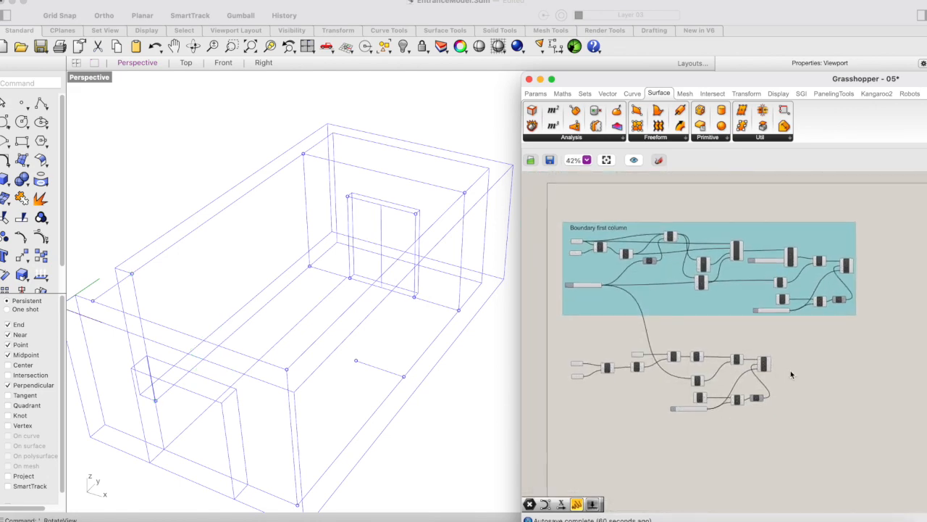
{"action": "left_click_drag", "start_coordinate": [829, 326], "coordinate": [563, 458]}
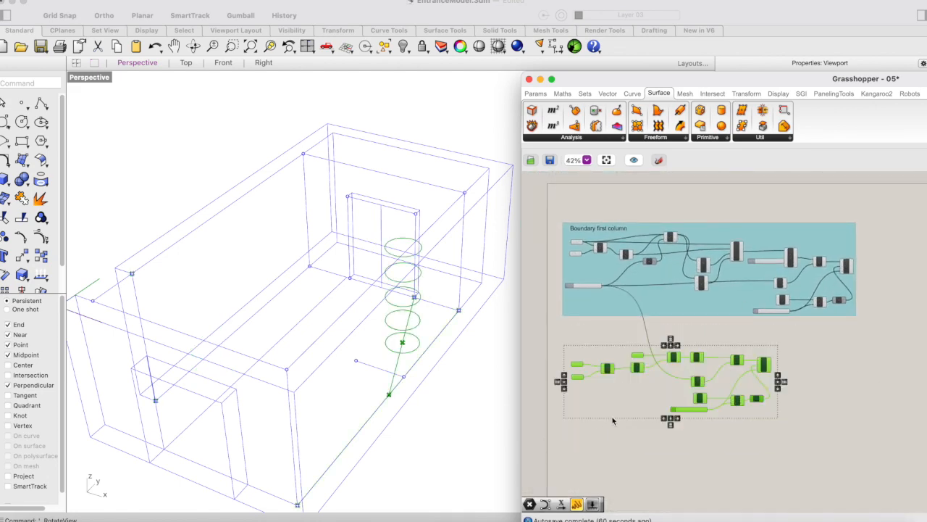
{"action": "right_click", "coordinate": [620, 410]}
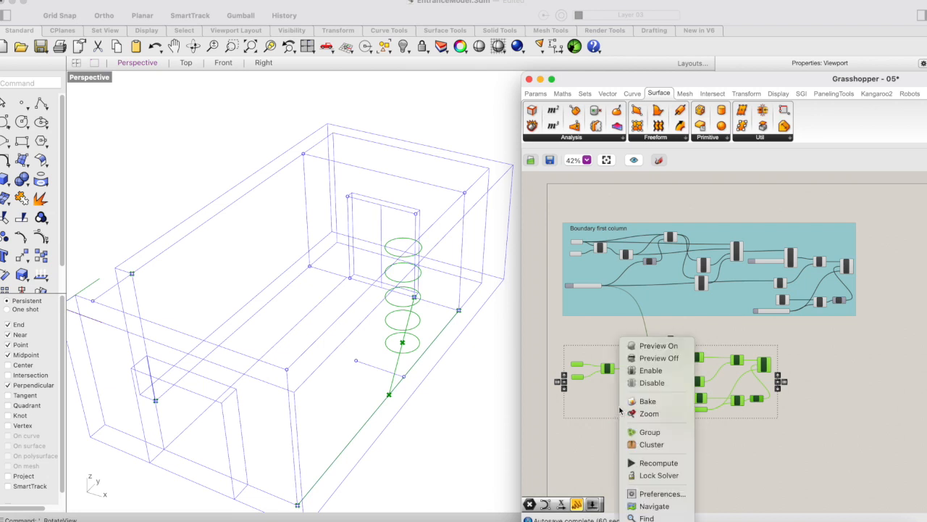
{"action": "left_click", "coordinate": [667, 432]}
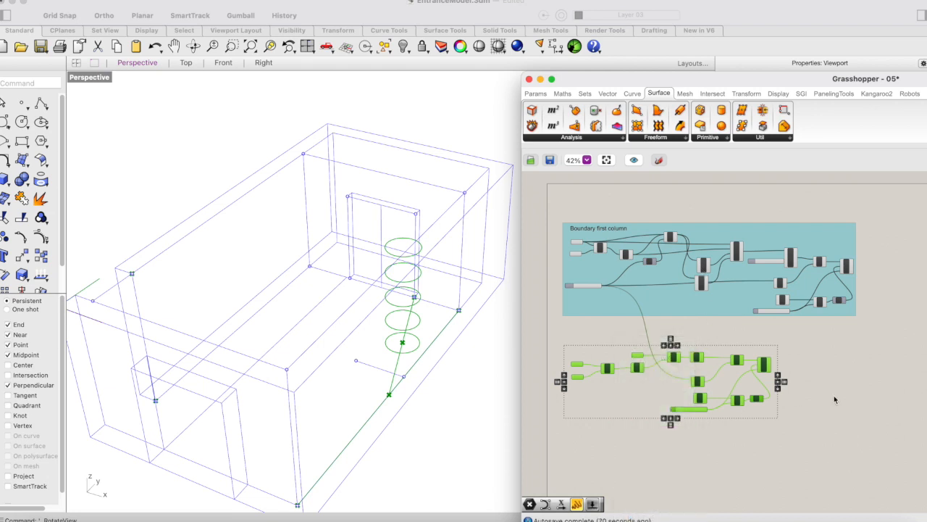
Duplicate the "Boundary first column" label and place the copy at the upper edge of the second column's group
{"action": "left_click", "coordinate": [587, 232]}
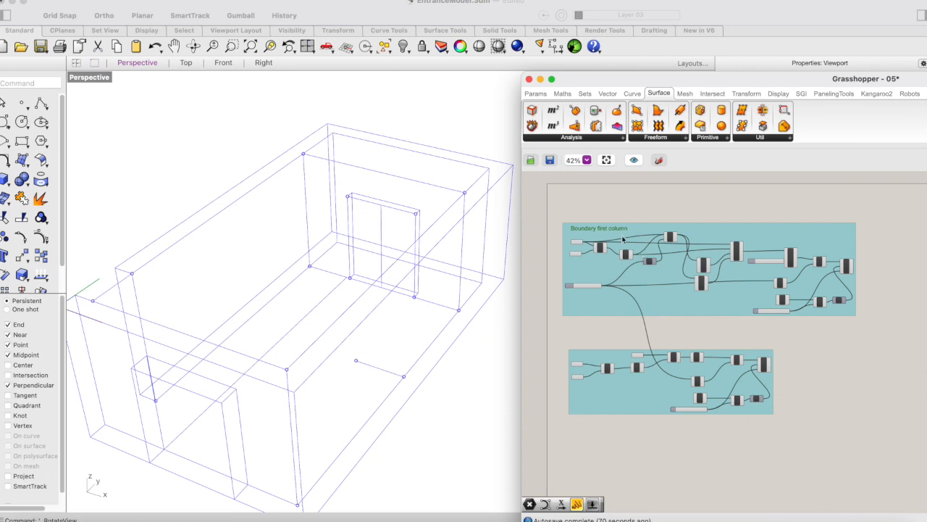
{"action": "left_click_drag", "start_coordinate": [606, 234], "coordinate": [601, 351], "text": "alt"}
{"action": "scroll", "coordinate": [649, 316], "scroll_direction": "up", "scroll_amount": 5}
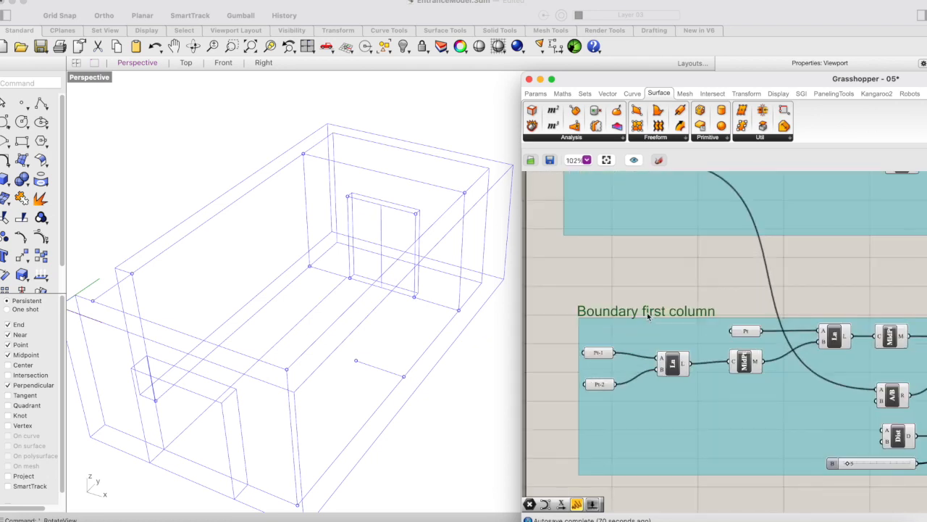
Change the copied label's text to "Second column" and add the label to the second column's group
{"action": "double_click", "coordinate": [649, 317]}
{"action": "double_click", "coordinate": [626, 261]}
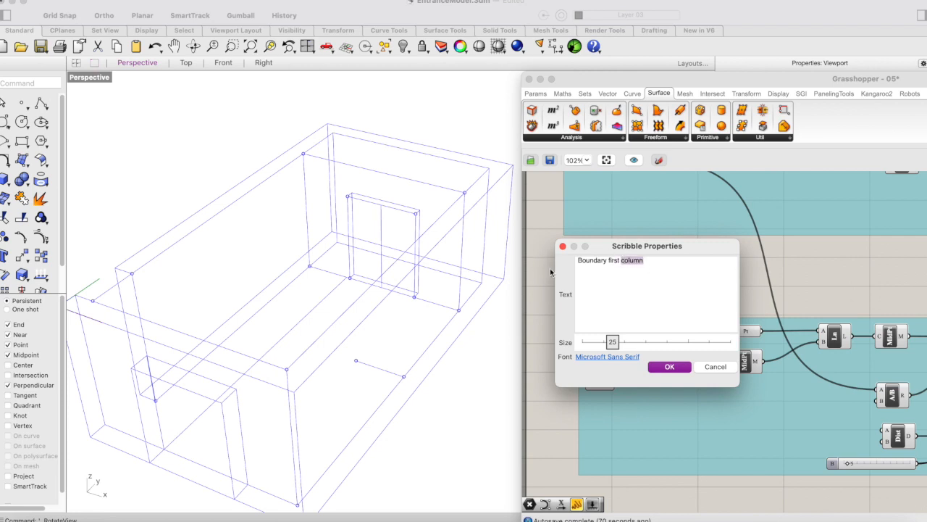
{"action": "left_click_drag", "start_coordinate": [621, 261], "coordinate": [564, 261]}
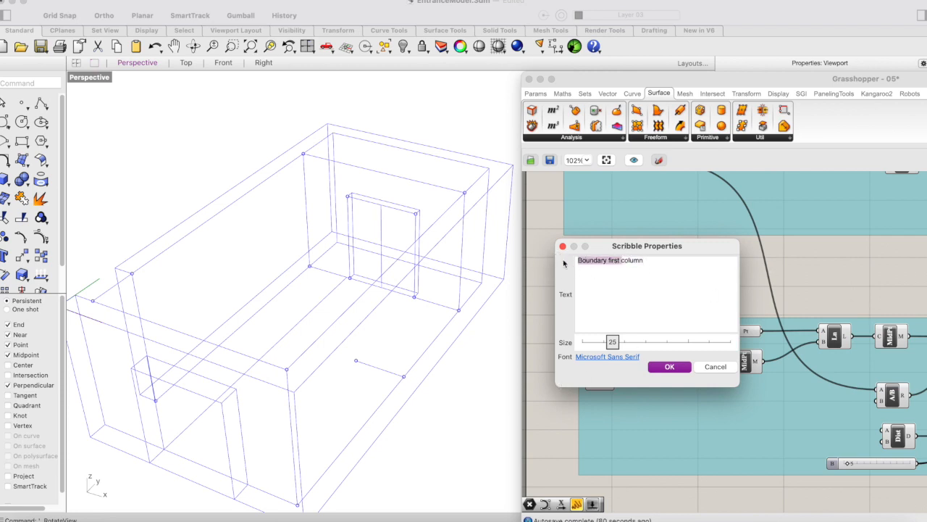
{"action": "type", "text": "Second"}
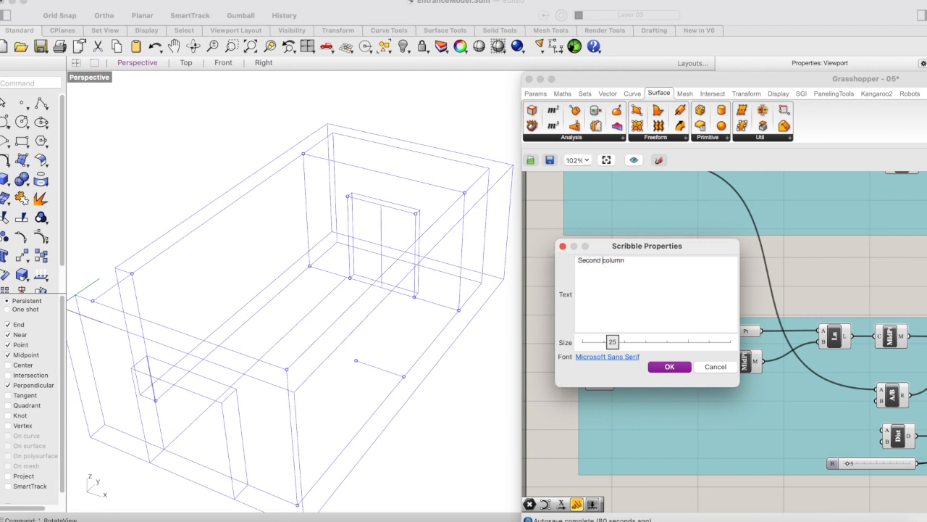
{"action": "left_click", "coordinate": [665, 365]}
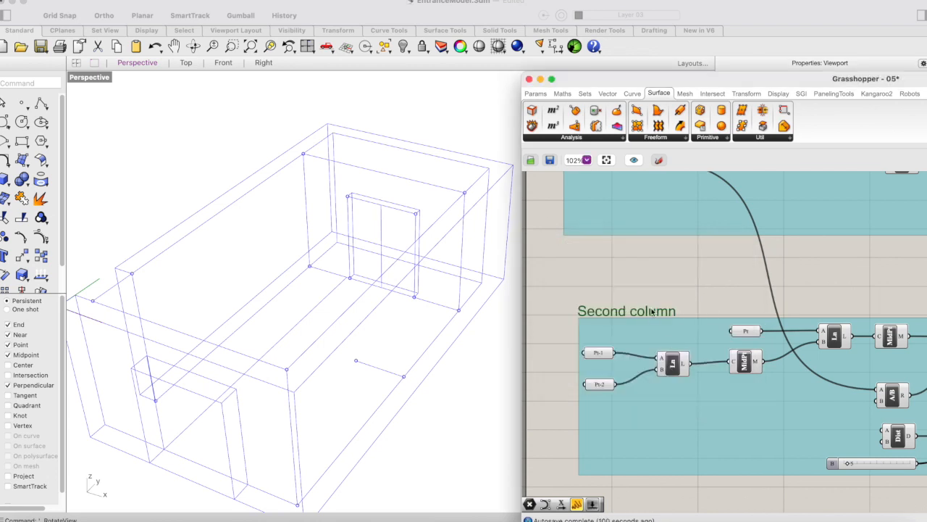
{"action": "right_click", "coordinate": [647, 327]}
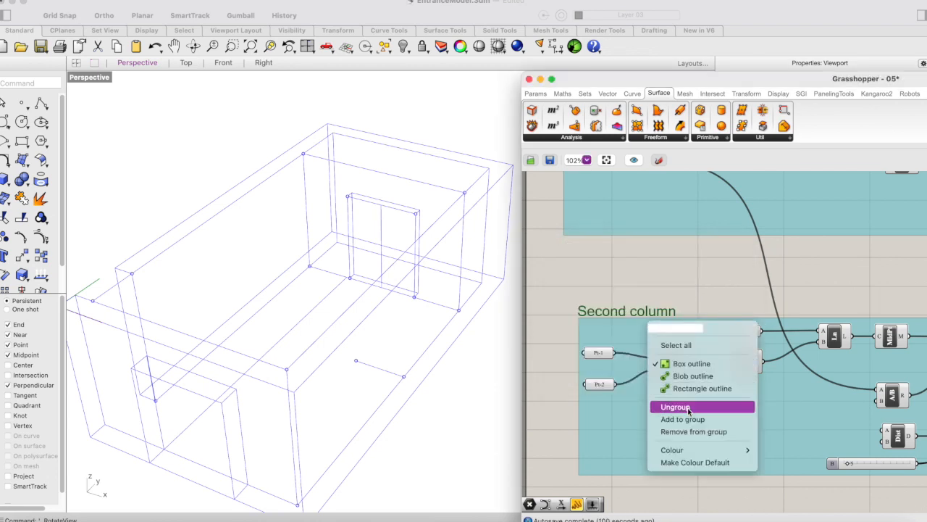
{"action": "left_click", "coordinate": [685, 420]}
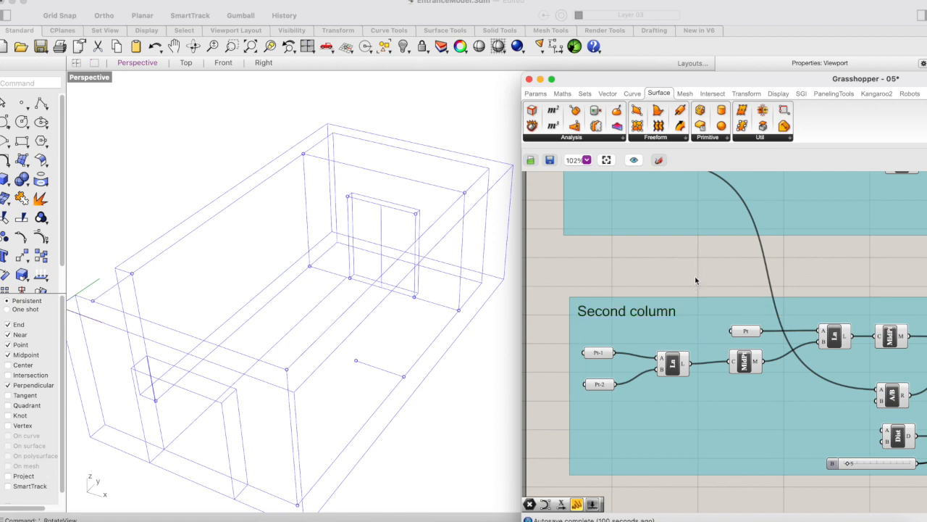
Shift the Second column group sideways so its end lies closer beneath the end of the Boundary first column group
{"action": "scroll", "coordinate": [695, 276], "scroll_direction": "down", "scroll_amount": 5}
{"action": "scroll", "coordinate": [694, 278], "scroll_direction": "right", "scroll_amount": 3}
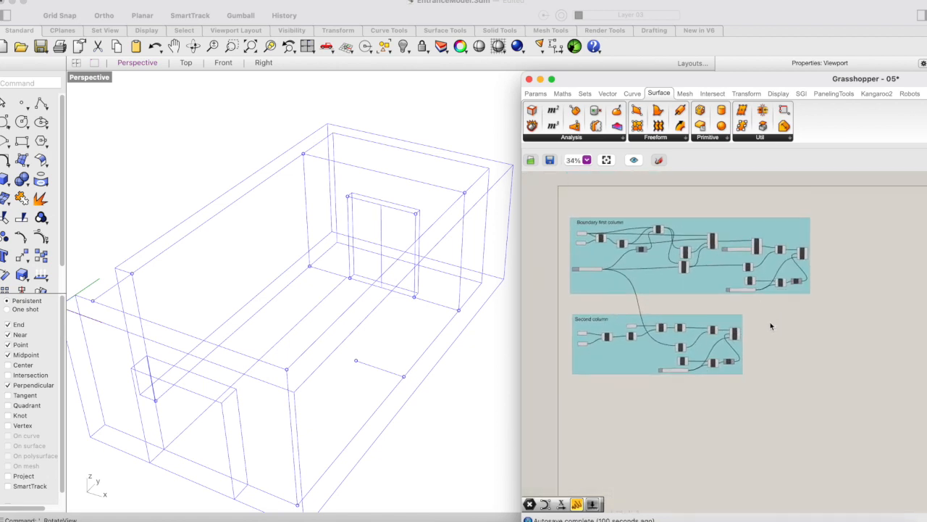
{"action": "scroll", "coordinate": [770, 322], "scroll_direction": "up", "scroll_amount": 2}
{"action": "scroll", "coordinate": [771, 322], "scroll_direction": "right", "scroll_amount": 3}
{"action": "left_click_drag", "start_coordinate": [666, 348], "coordinate": [711, 331]}
{"action": "left_click", "coordinate": [802, 327]}
{"action": "scroll", "coordinate": [707, 318], "scroll_direction": "right", "scroll_amount": 3}
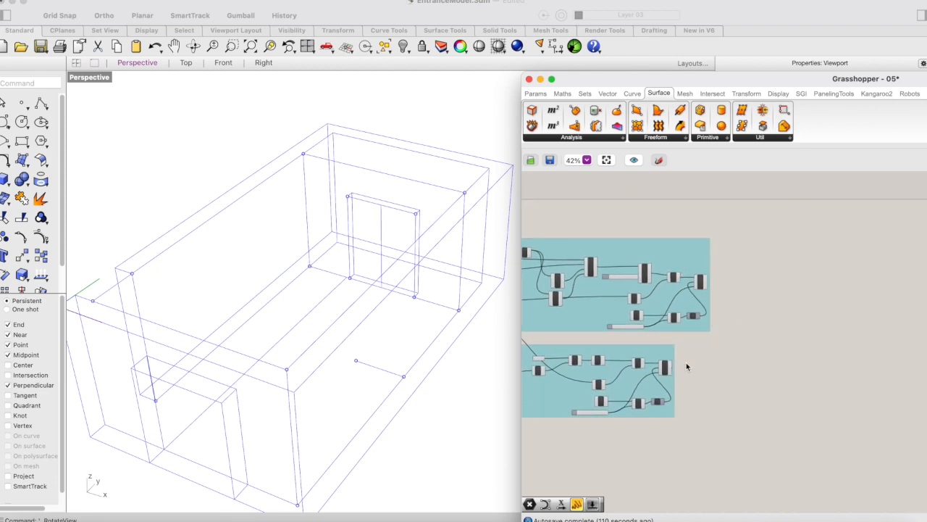
Highlight both columns' Linear Array components together to examine the two stacks of circles in the room model
{"action": "left_click", "coordinate": [700, 283]}
{"action": "left_click", "coordinate": [665, 369], "text": "shift"}
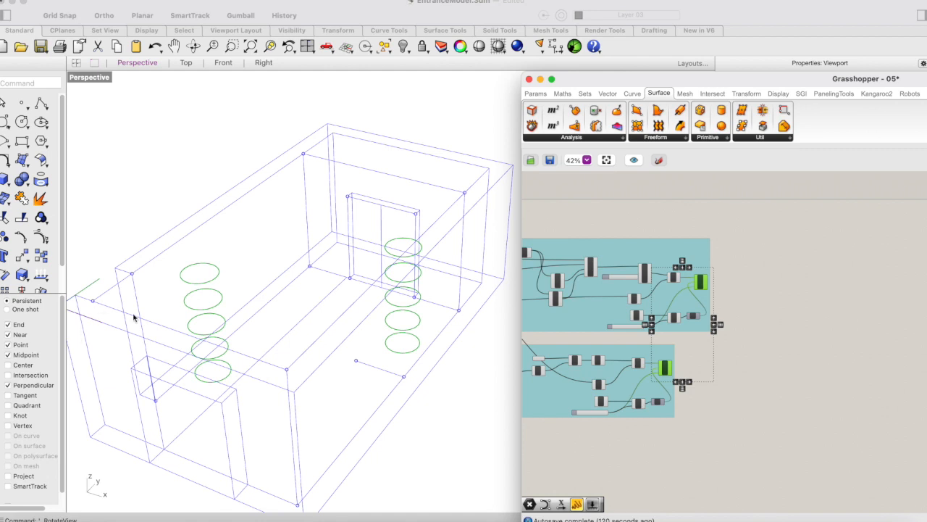
{"action": "right_click_drag", "start_coordinate": [786, 305], "coordinate": [775, 276]}
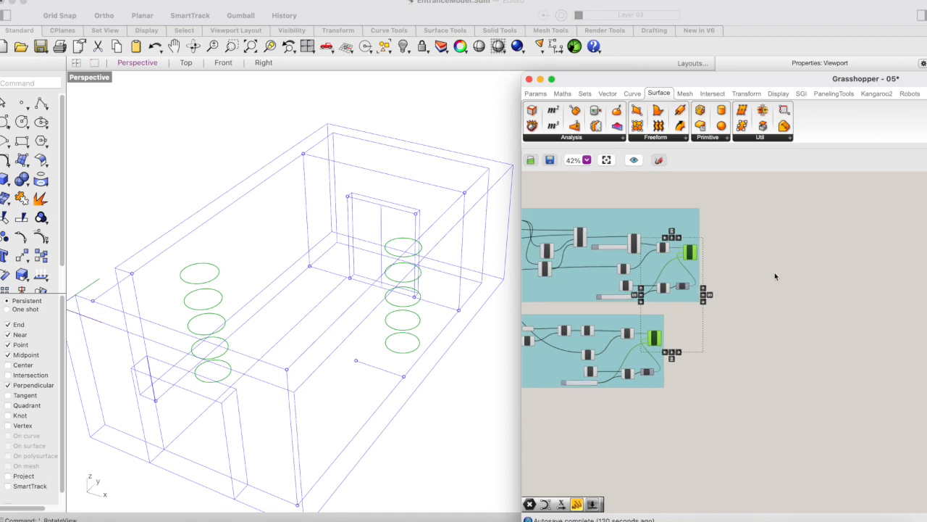
{"action": "left_click", "coordinate": [746, 304]}
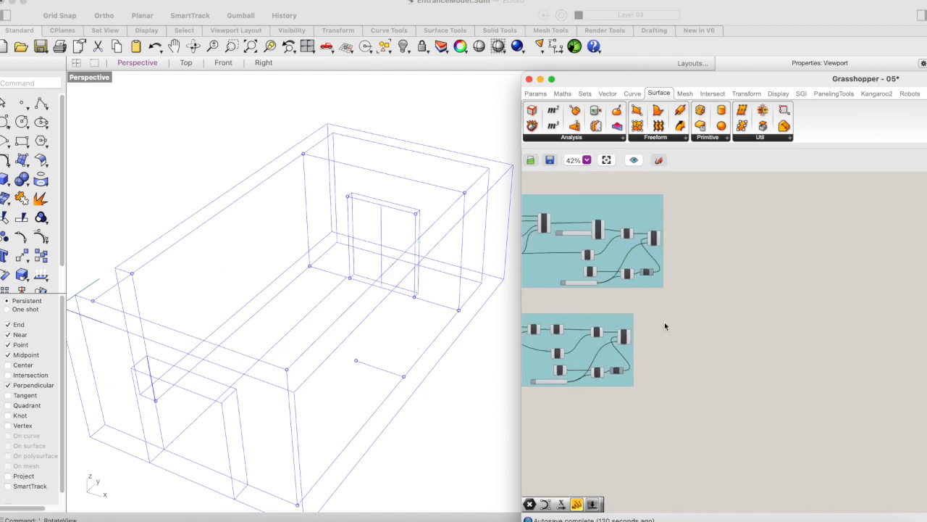
Add a PolyLine component on the empty canvas beyond the two column groups
{"action": "scroll", "coordinate": [664, 326], "scroll_direction": "up", "scroll_amount": 5}
{"action": "double_click", "coordinate": [679, 299]}
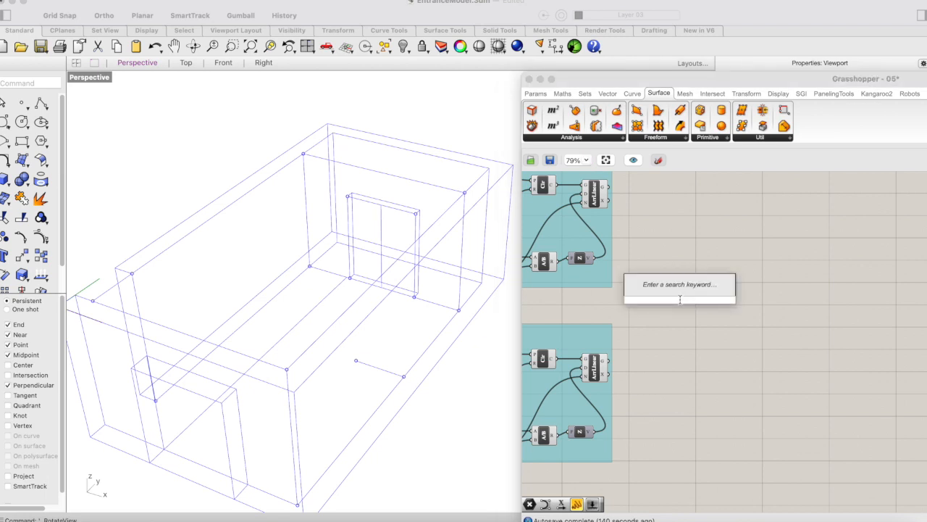
{"action": "type", "text": "poly"}
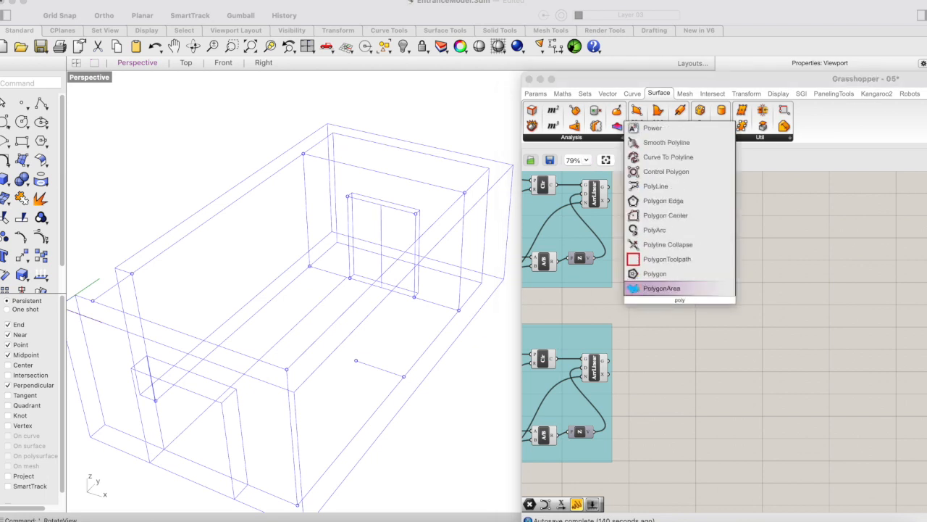
{"action": "left_click", "coordinate": [655, 186]}
{"action": "left_click_drag", "start_coordinate": [673, 305], "coordinate": [692, 288]}
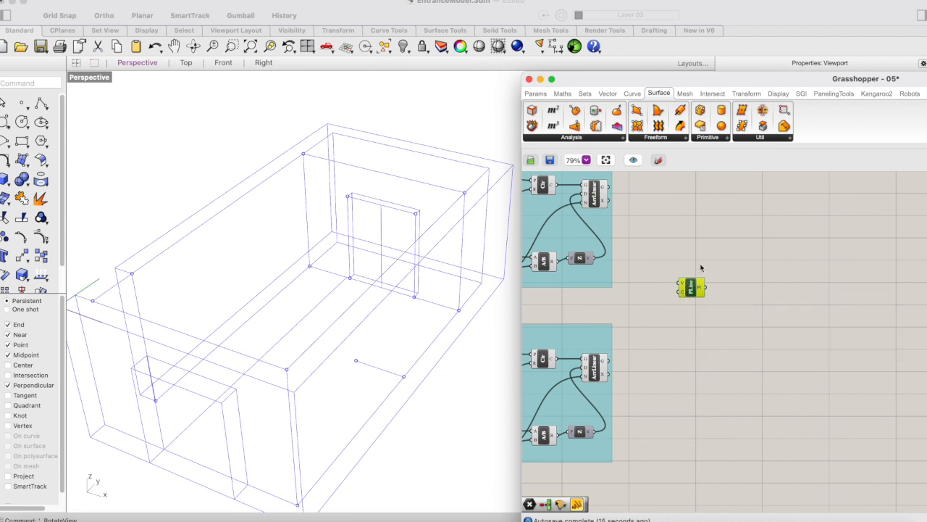
{"action": "left_click_drag", "start_coordinate": [695, 287], "coordinate": [703, 293]}
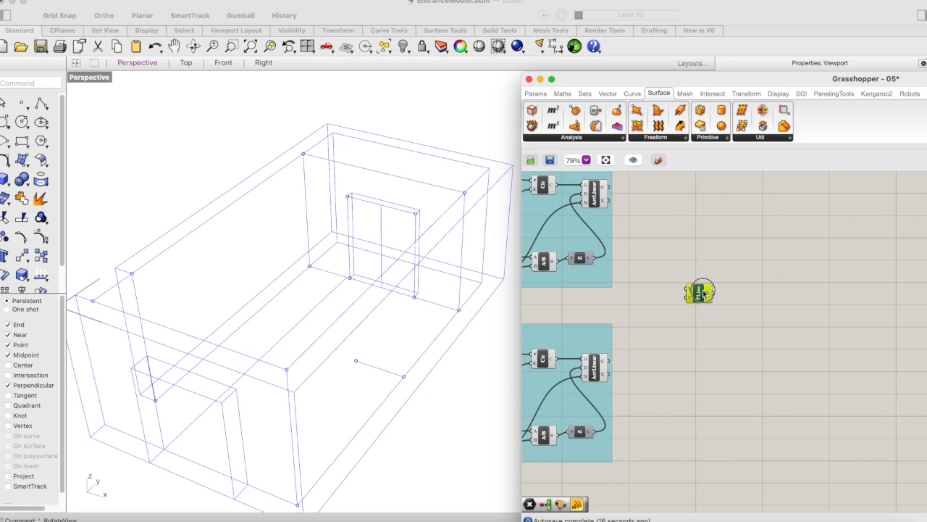
Add a Point parameter just before the PolyLine component, level with it
{"action": "double_click", "coordinate": [634, 306]}
{"action": "type", "text": "point"}
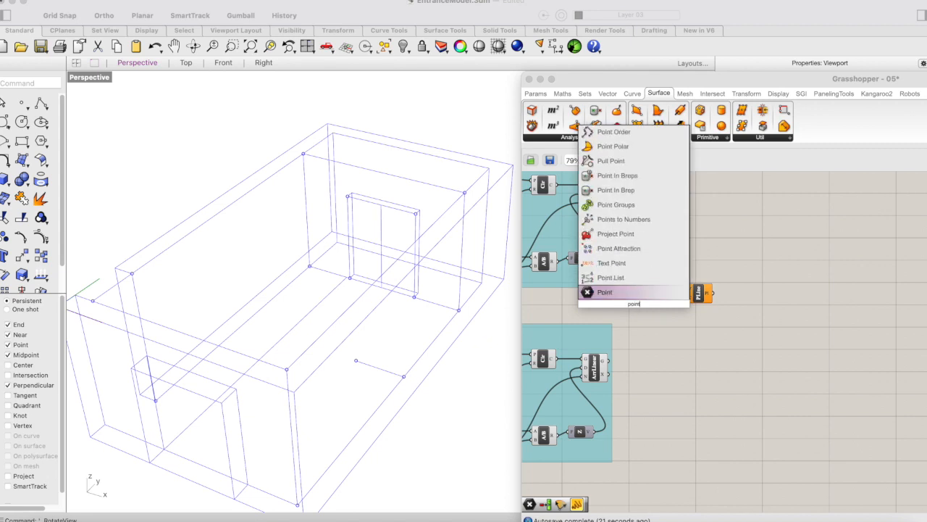
{"action": "key", "text": "Return"}
{"action": "left_click_drag", "start_coordinate": [634, 305], "coordinate": [635, 295]}
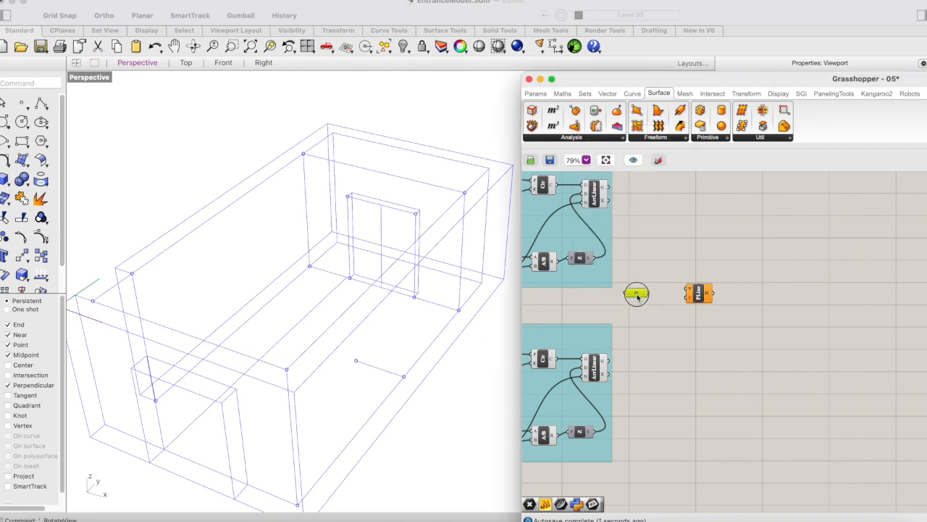
Reference the four ceiling corner points of the room in the Point parameter, picking them in order around the perimeter
{"action": "right_click", "coordinate": [637, 298]}
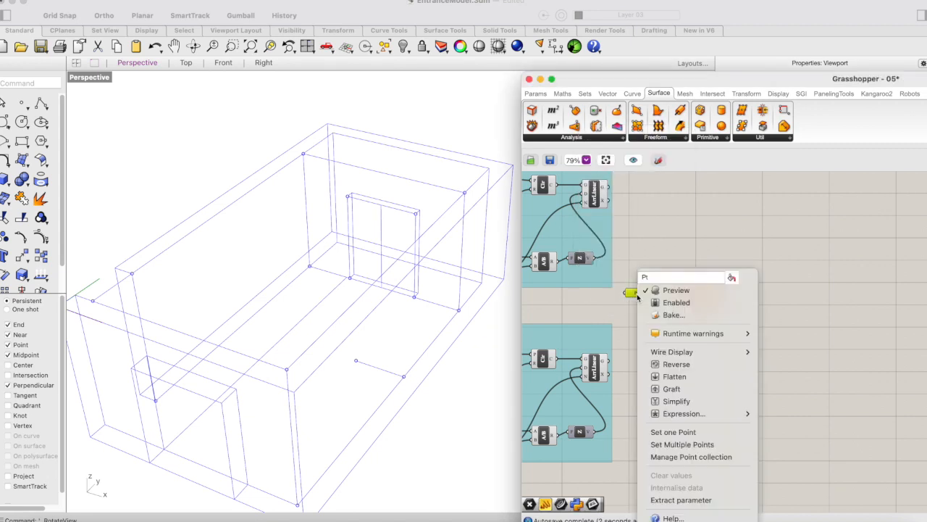
{"action": "left_click", "coordinate": [669, 448]}
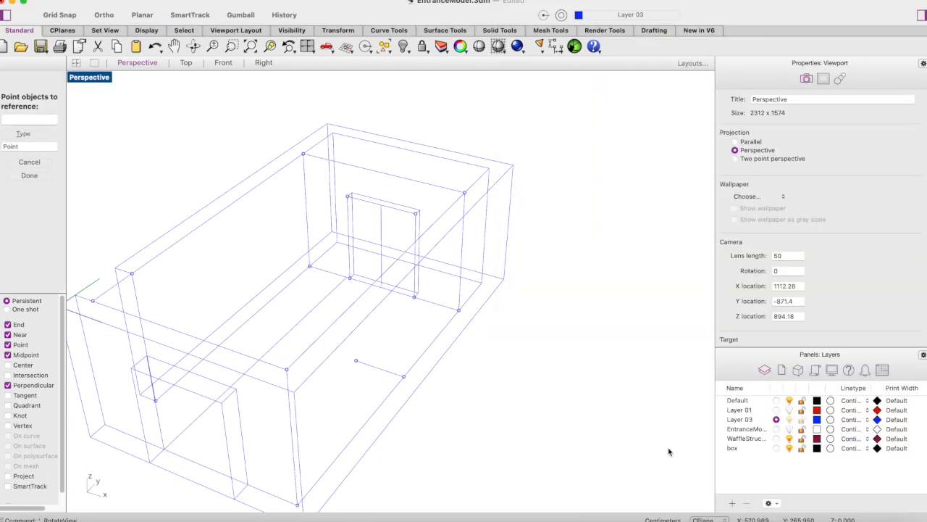
{"action": "left_click", "coordinate": [92, 300]}
{"action": "left_click", "coordinate": [287, 369]}
{"action": "left_click", "coordinate": [464, 193]}
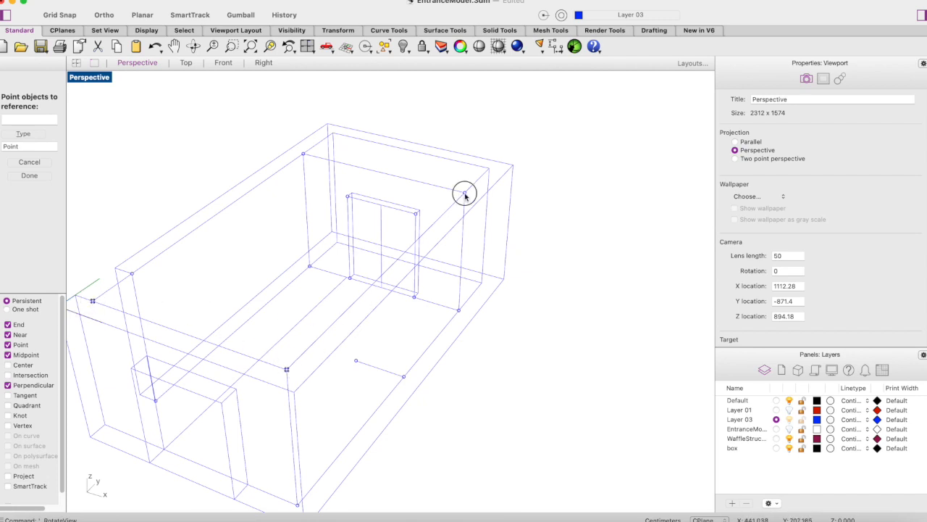
{"action": "left_click", "coordinate": [303, 155]}
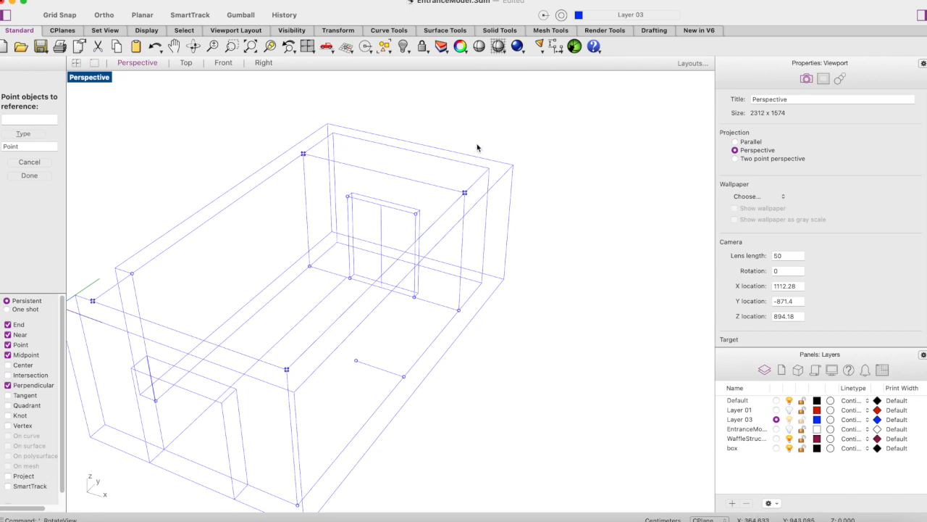
{"action": "key", "text": "Return"}
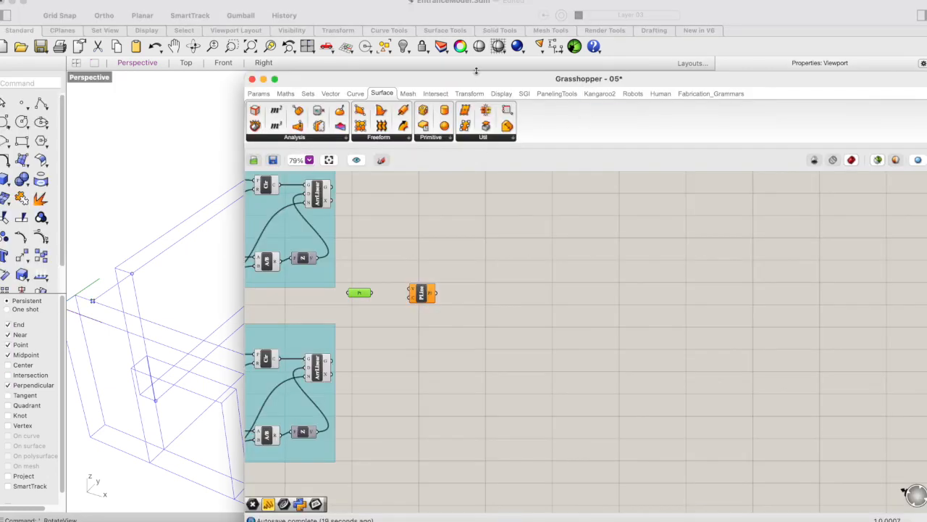
Move the Grasshopper window clear of the room model and connect the Point parameter to the PolyLine's vertices input
{"action": "left_click_drag", "start_coordinate": [478, 70], "coordinate": [601, 53]}
{"action": "left_click", "coordinate": [521, 308]}
{"action": "left_click", "coordinate": [482, 272]}
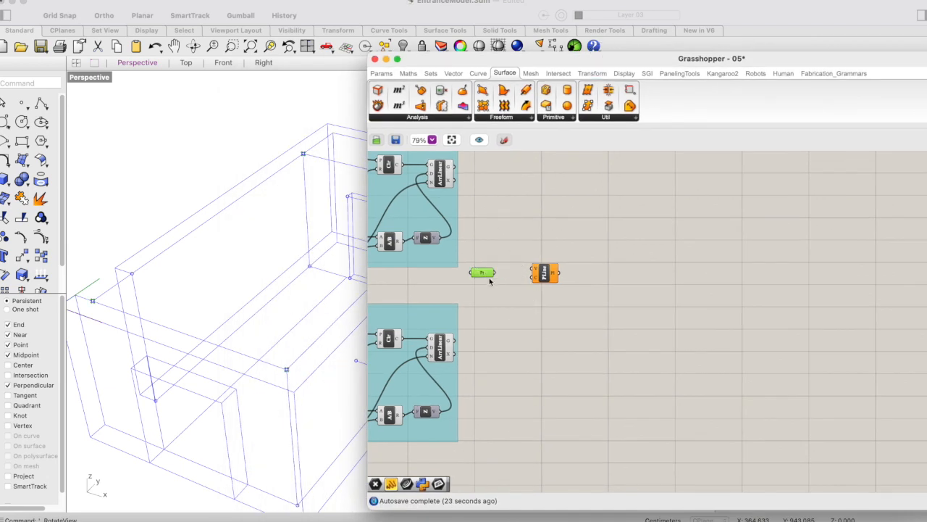
{"action": "left_click_drag", "start_coordinate": [427, 58], "coordinate": [635, 45]}
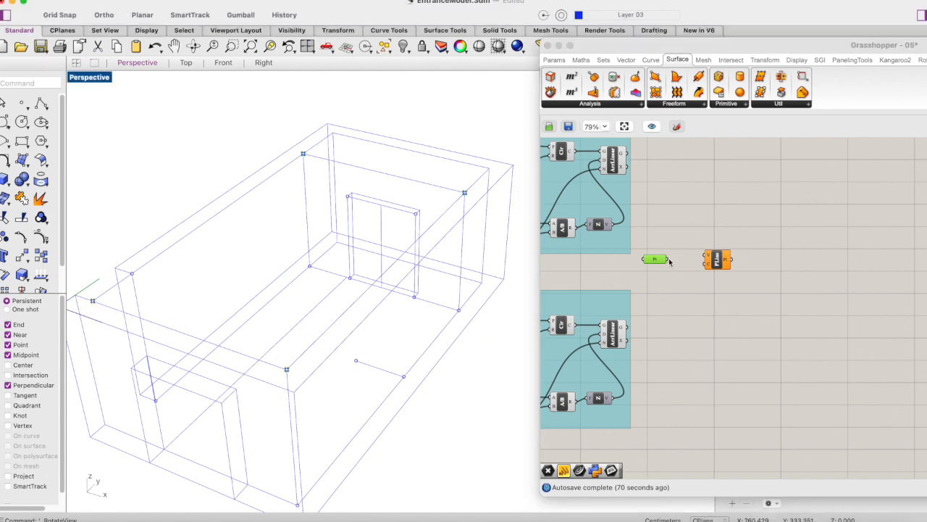
{"action": "left_click_drag", "start_coordinate": [668, 259], "coordinate": [705, 255]}
{"action": "left_click_drag", "start_coordinate": [707, 254], "coordinate": [705, 257]}
{"action": "mouse_move", "coordinate": [662, 263]}
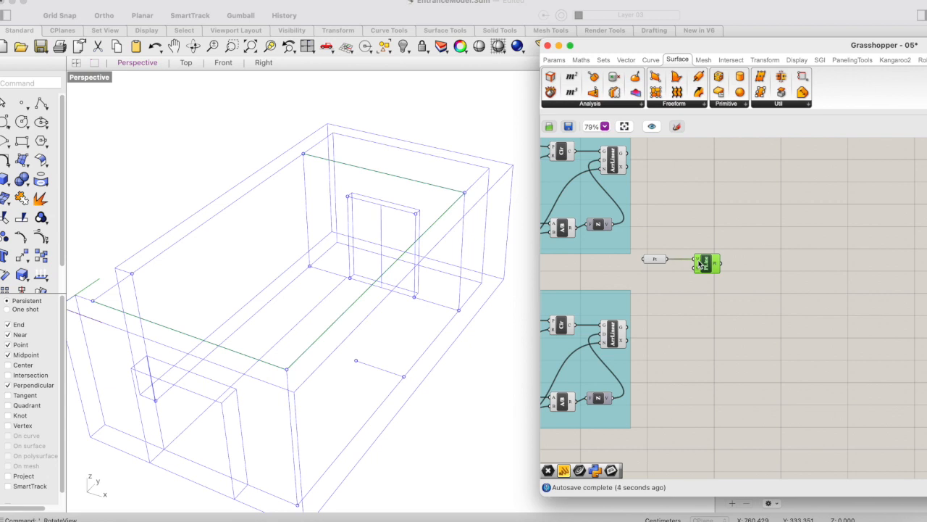
{"action": "mouse_move", "coordinate": [700, 265]}
Set the PolyLine's Closed input to True so the ceiling outline forms a closed loop
{"action": "right_click_drag", "start_coordinate": [95, 305], "coordinate": [123, 331]}
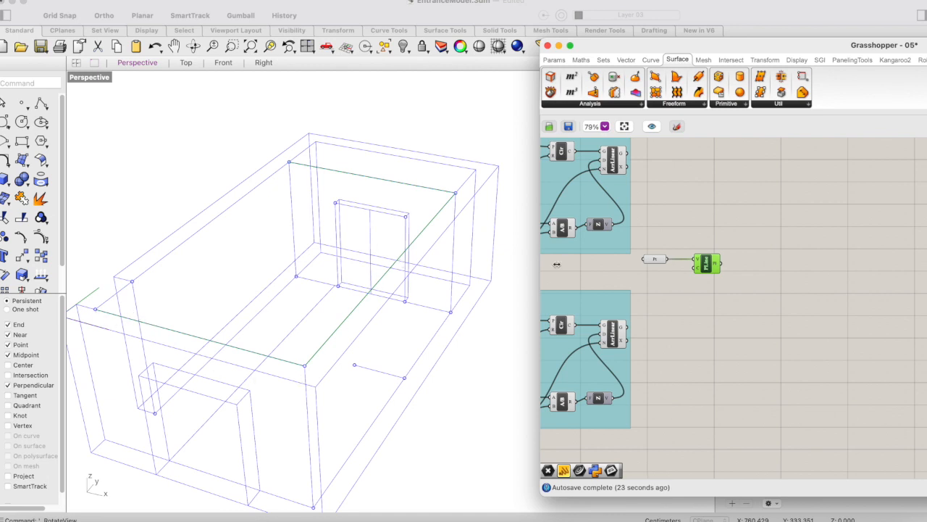
{"action": "right_click", "coordinate": [699, 269]}
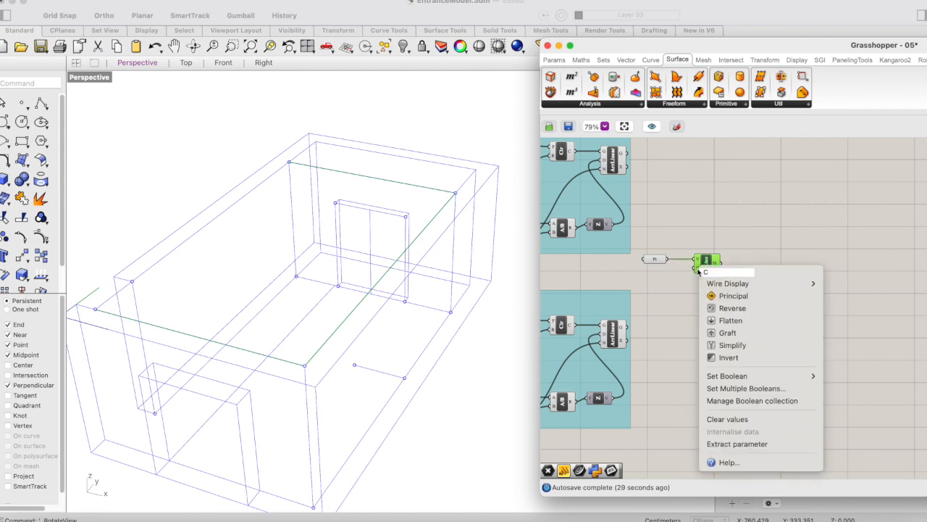
{"action": "mouse_move", "coordinate": [721, 377]}
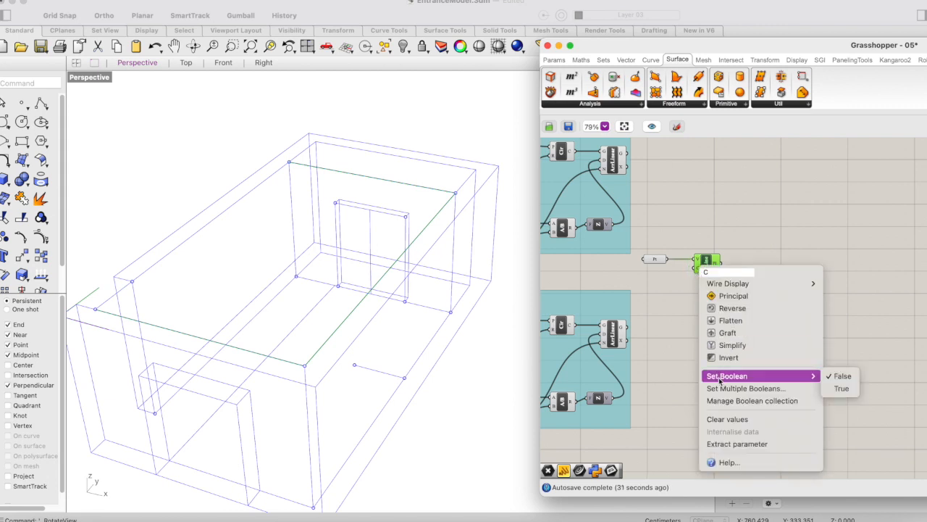
{"action": "left_click", "coordinate": [845, 390]}
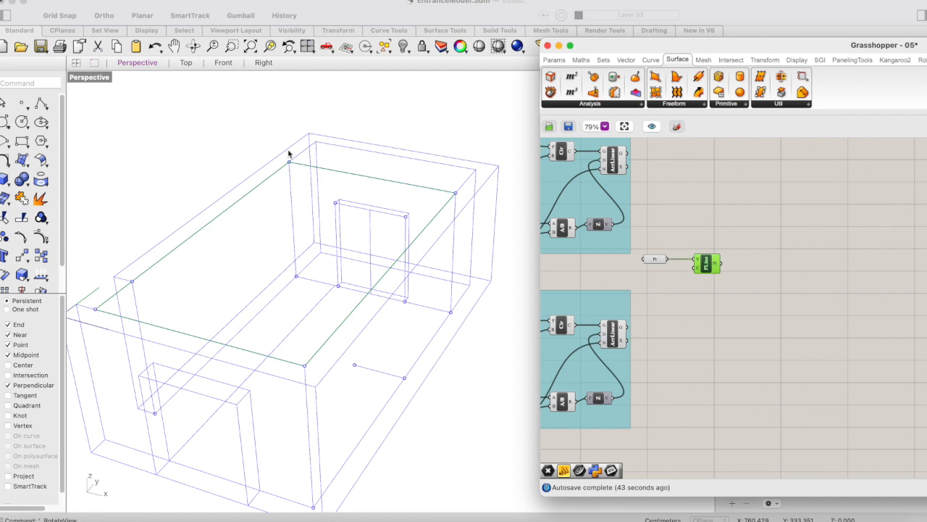
{"action": "left_click", "coordinate": [742, 300]}
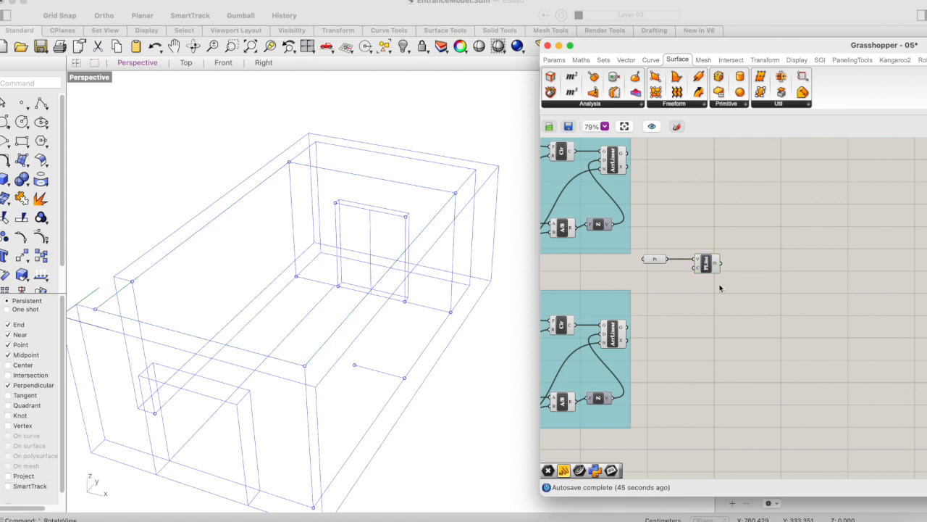
Highlight the ceiling outline together with both columns' Linear Array components to examine how they relate in the room
{"action": "scroll", "coordinate": [720, 287], "scroll_direction": "down", "scroll_amount": 3}
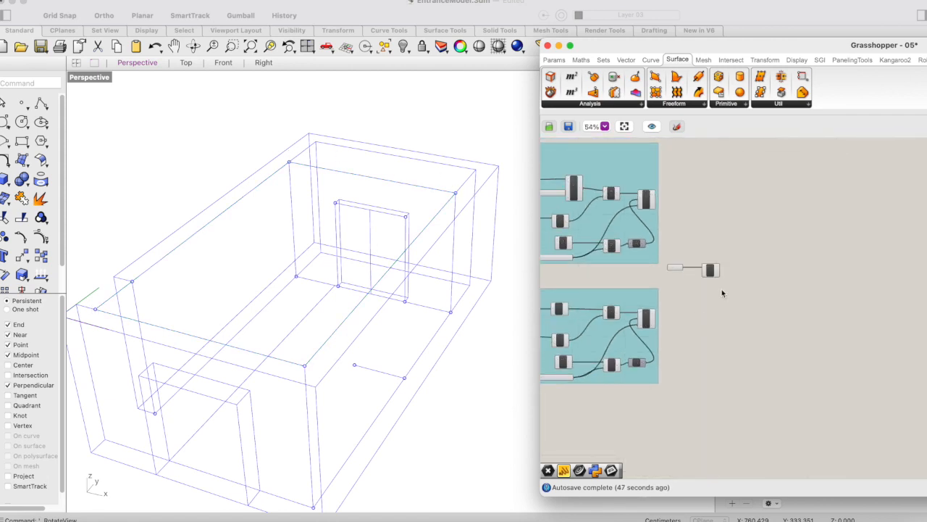
{"action": "scroll", "coordinate": [722, 291], "scroll_direction": "up", "scroll_amount": 3}
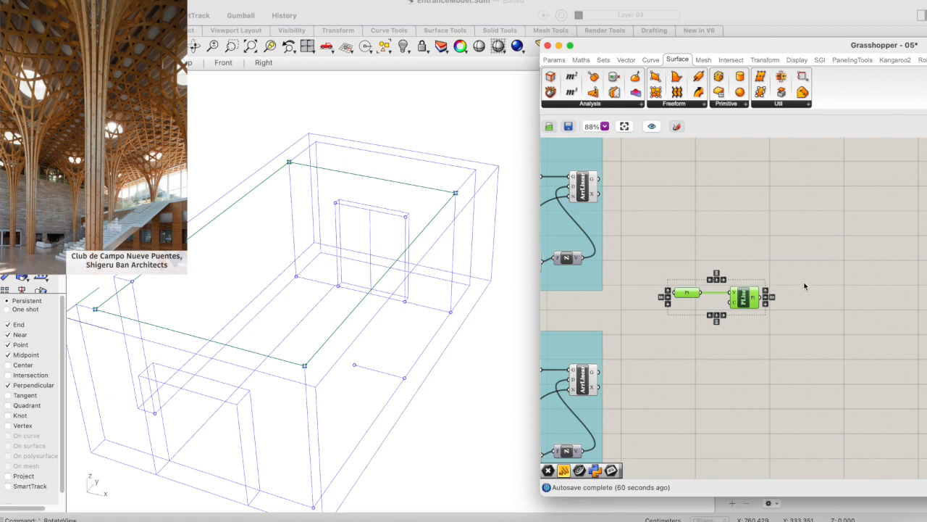
{"action": "scroll", "coordinate": [797, 309], "scroll_direction": "down", "scroll_amount": 1}
{"action": "scroll", "coordinate": [794, 310], "scroll_direction": "up", "scroll_amount": 3}
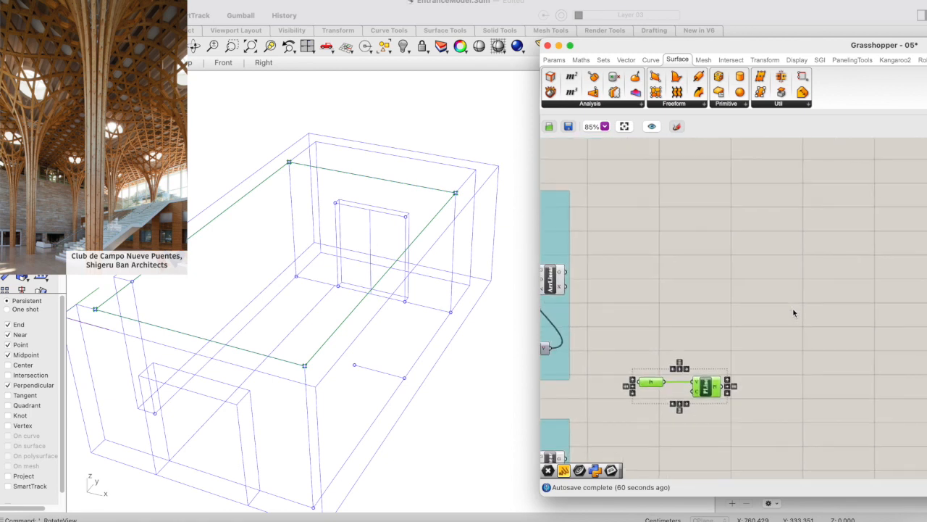
{"action": "scroll", "coordinate": [671, 290], "scroll_direction": "left", "scroll_amount": 2}
{"action": "left_click", "coordinate": [620, 257], "text": "shift"}
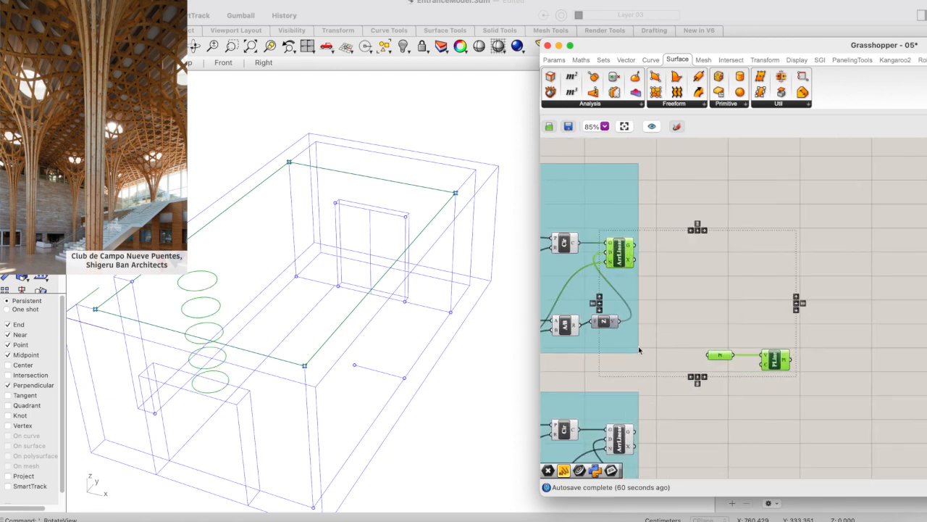
{"action": "left_click", "coordinate": [621, 444], "text": "shift"}
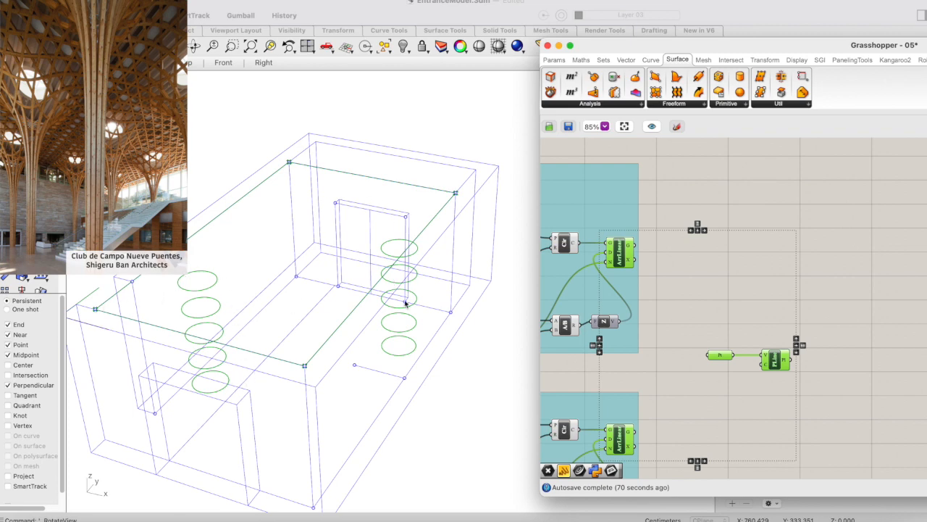
Group the Point parameter and the PolyLine component of the ceiling outline
{"action": "left_click_drag", "start_coordinate": [776, 312], "coordinate": [658, 367]}
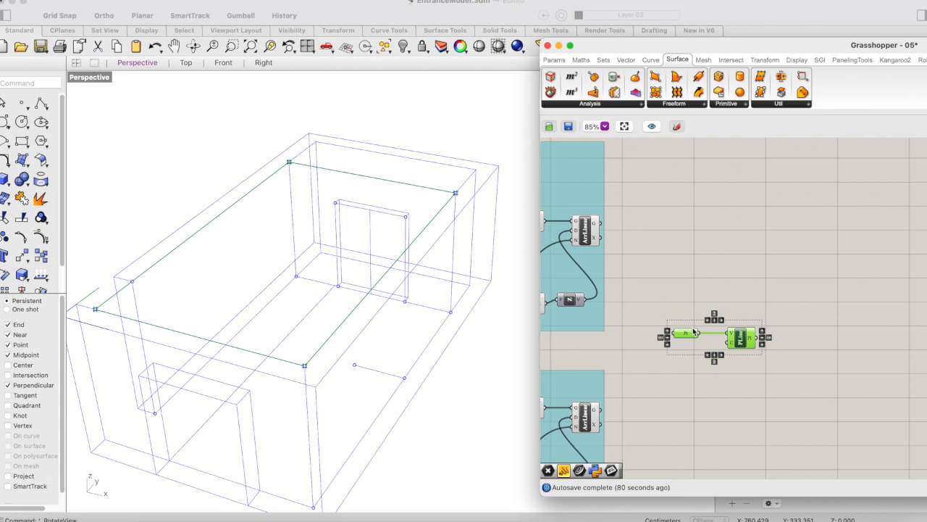
{"action": "right_click", "coordinate": [694, 330]}
{"action": "left_click", "coordinate": [724, 415]}
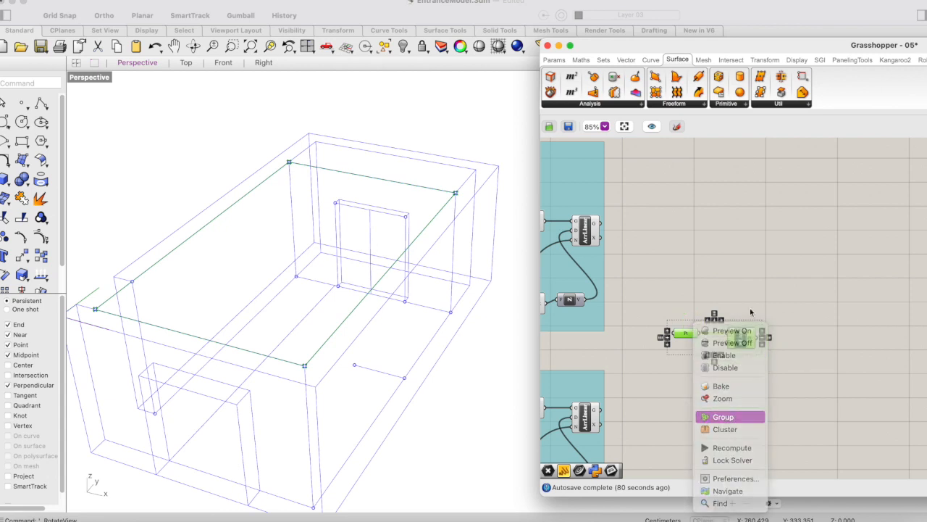
Add a Scribble label above the ceiling outline's group
{"action": "double_click", "coordinate": [690, 293]}
{"action": "type", "text": "scri"}
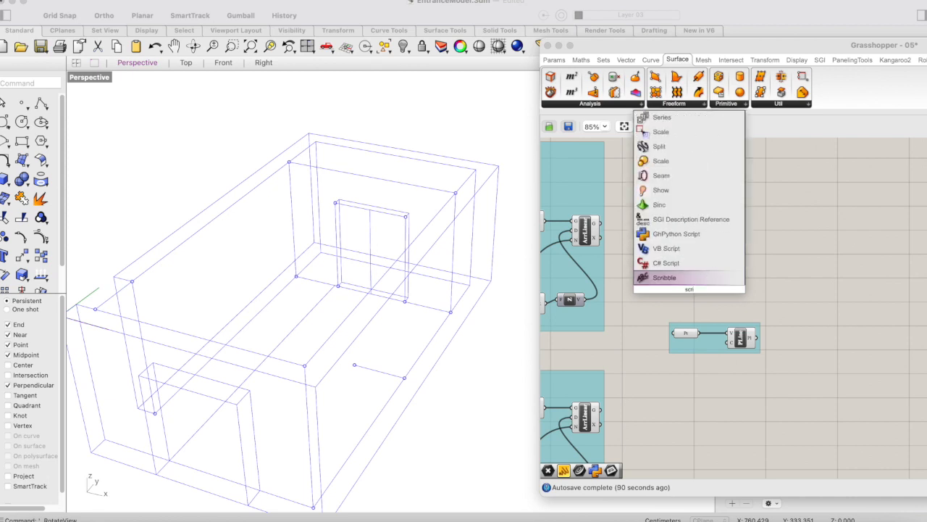
{"action": "key", "text": "Return"}
Set the new label's text to "Ceiling area" and position it at the upper edge of the ceiling outline's group
{"action": "double_click", "coordinate": [702, 293]}
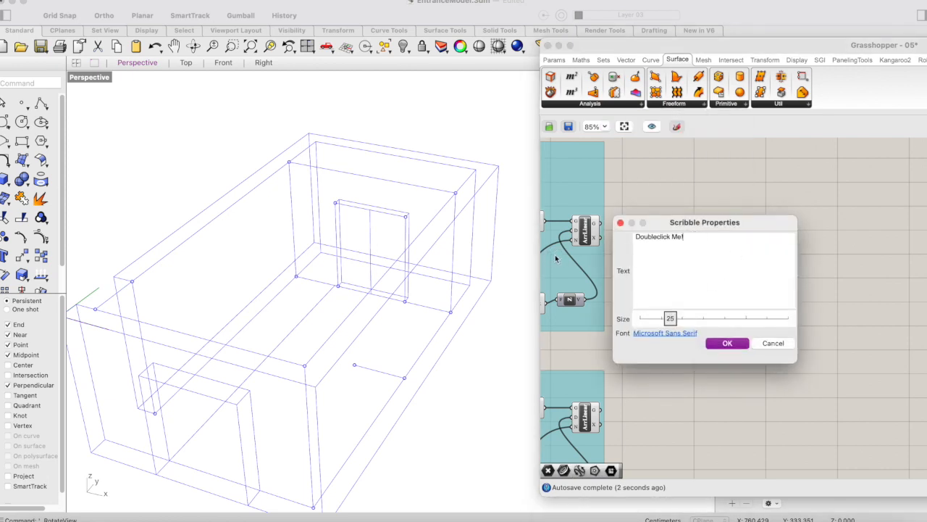
{"action": "left_click_drag", "start_coordinate": [698, 246], "coordinate": [636, 237]}
{"action": "type", "text": "Ce"}
{"action": "key", "text": "BackSpace"}
{"action": "key", "text": "BackSpace"}
{"action": "key", "text": "BackSpace"}
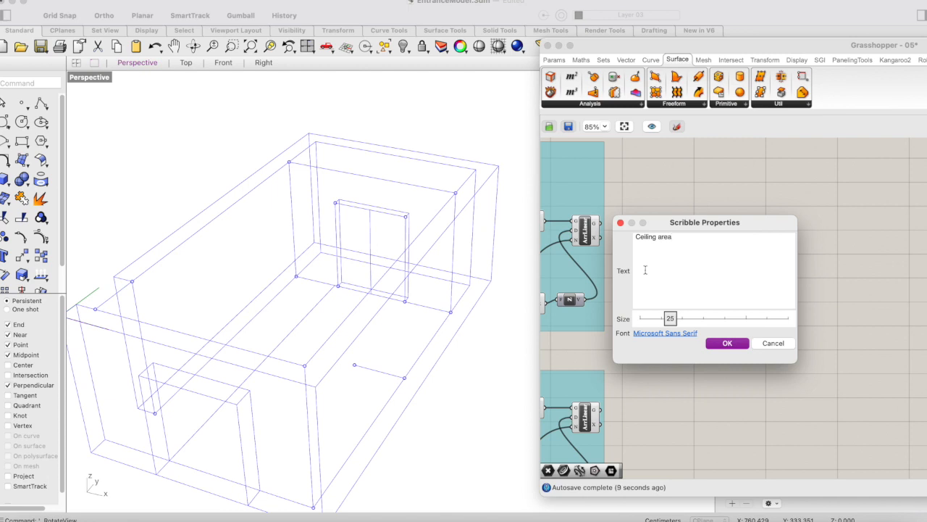
{"action": "left_click", "coordinate": [727, 343]}
{"action": "left_click_drag", "start_coordinate": [696, 290], "coordinate": [718, 308]}
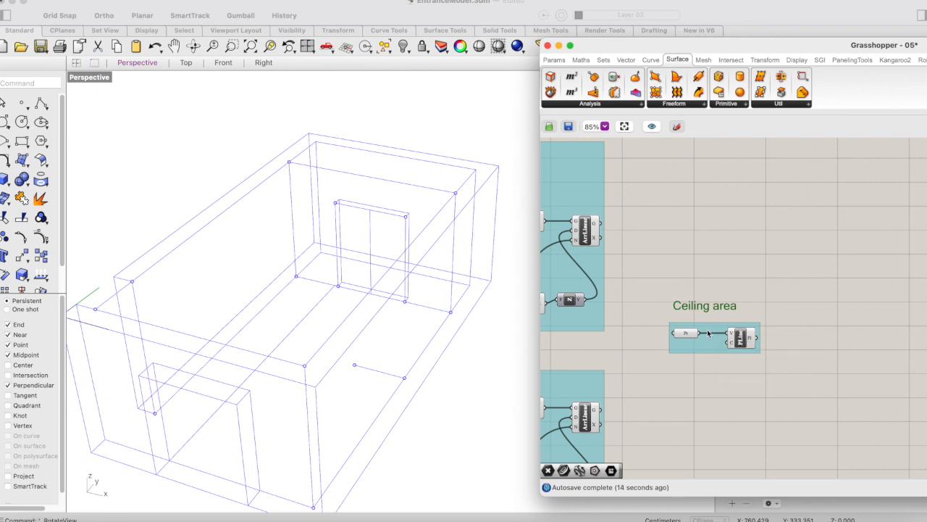
Add the "Ceiling area" label to the ceiling outline's group
{"action": "right_click", "coordinate": [709, 330]}
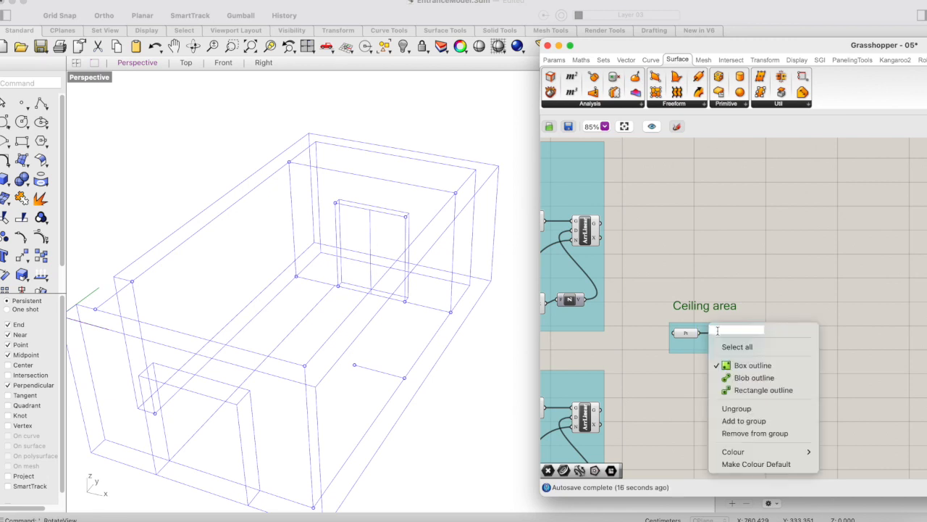
{"action": "left_click", "coordinate": [744, 421]}
{"action": "scroll", "coordinate": [761, 290], "scroll_direction": "down", "scroll_amount": 3}
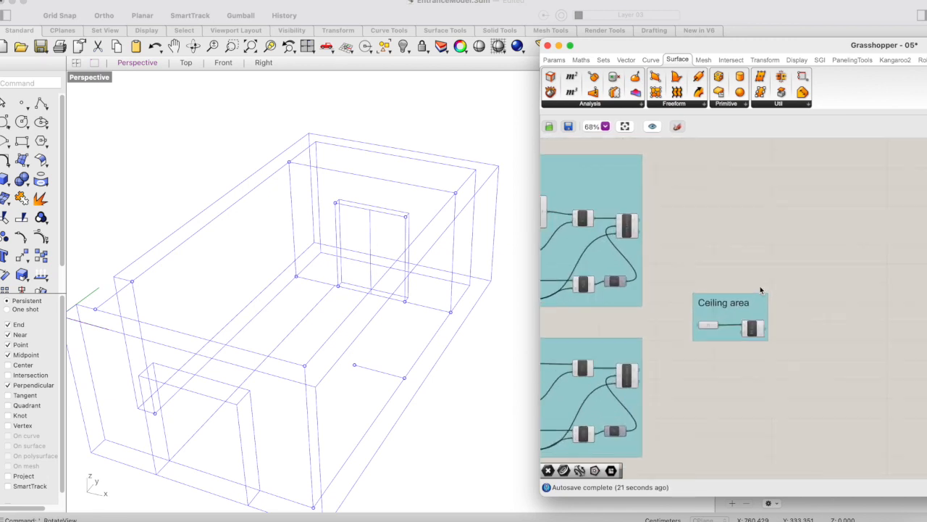
{"action": "scroll", "coordinate": [761, 290], "scroll_direction": "up", "scroll_amount": 2}
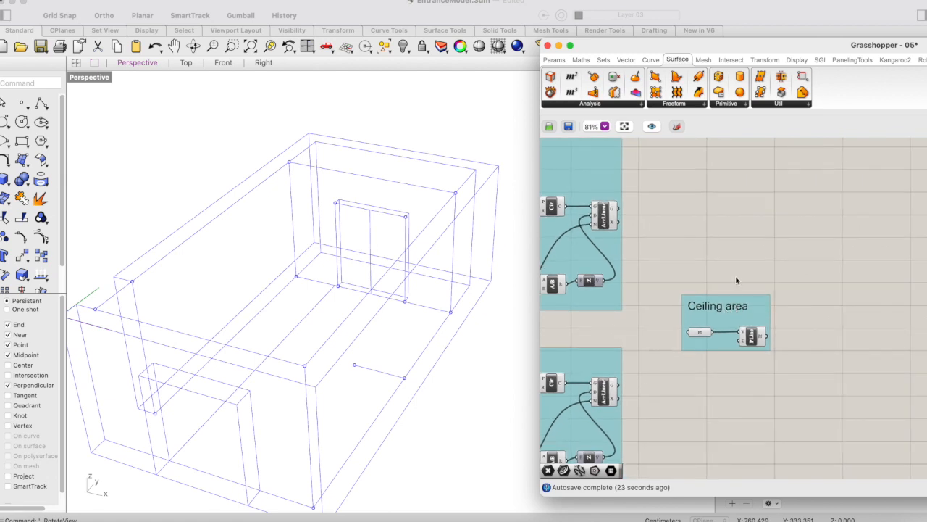
{"action": "left_click_drag", "start_coordinate": [729, 310], "coordinate": [726, 318]}
Place a Loft component above the Ceiling area group
{"action": "right_click_drag", "start_coordinate": [774, 228], "coordinate": [793, 237]}
{"action": "double_click", "coordinate": [736, 231]}
{"action": "type", "text": "loft"}
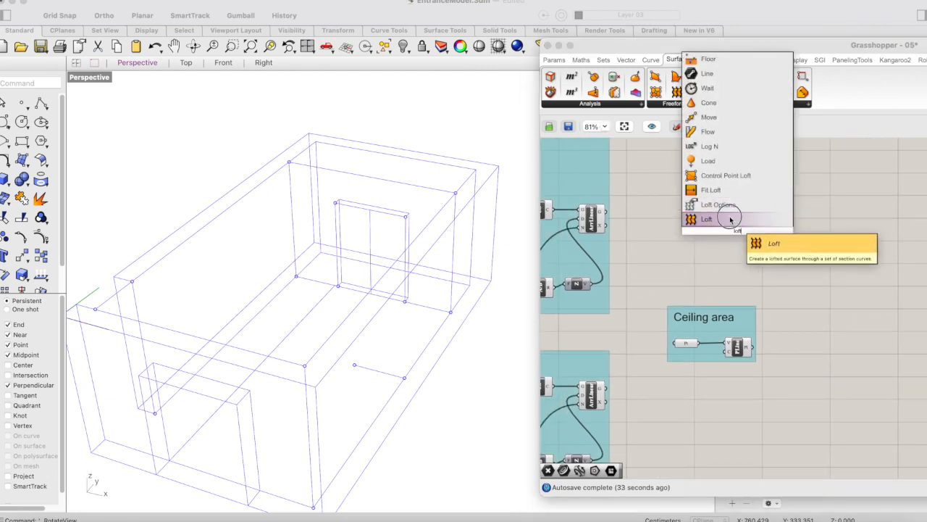
{"action": "left_click", "coordinate": [730, 219]}
Move the Loft component farther from the column groups and shift the Ceiling area group slightly upward
{"action": "left_click", "coordinate": [595, 215]}
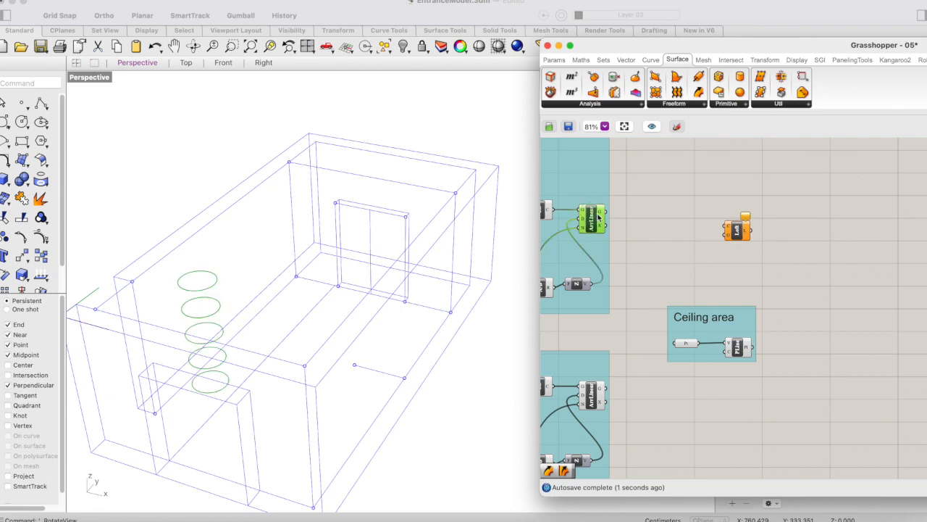
{"action": "mouse_move", "coordinate": [600, 217]}
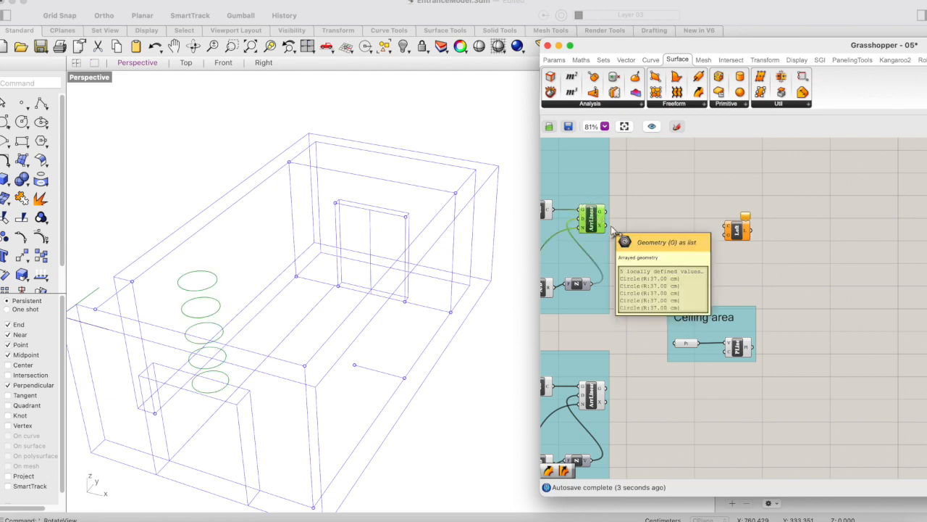
{"action": "mouse_move", "coordinate": [750, 347]}
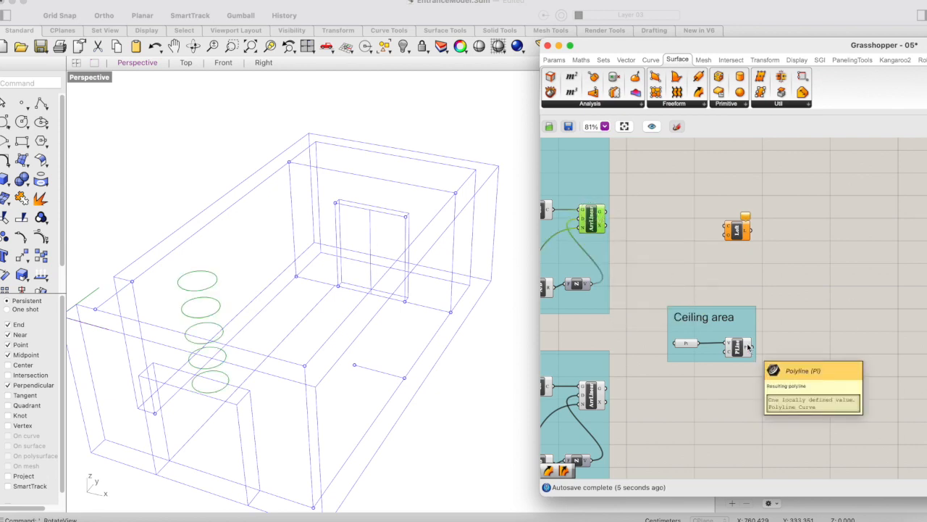
{"action": "scroll", "coordinate": [749, 347], "scroll_direction": "right", "scroll_amount": 5}
{"action": "mouse_move", "coordinate": [690, 236]}
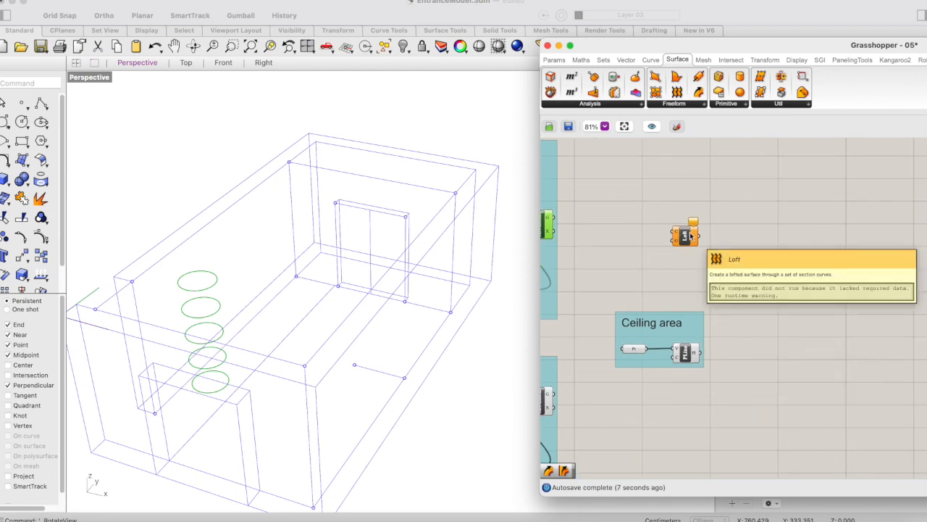
{"action": "scroll", "coordinate": [734, 313], "scroll_direction": "left", "scroll_amount": 4}
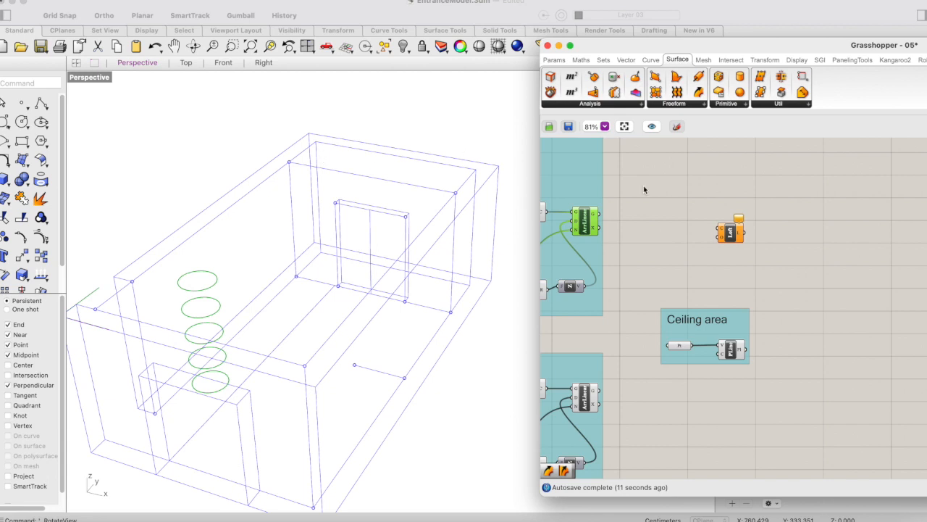
{"action": "left_click_drag", "start_coordinate": [733, 234], "coordinate": [756, 230]}
{"action": "left_click", "coordinate": [592, 225]}
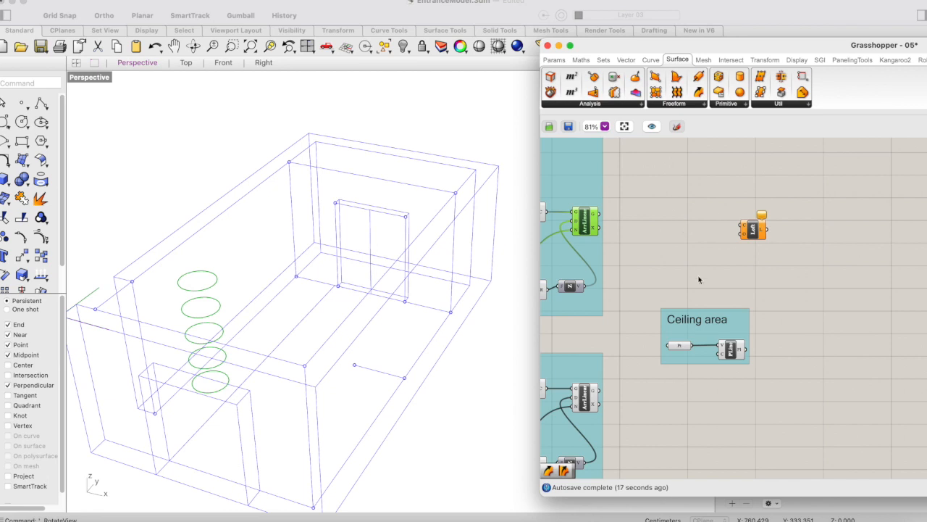
{"action": "left_click_drag", "start_coordinate": [703, 318], "coordinate": [691, 301]}
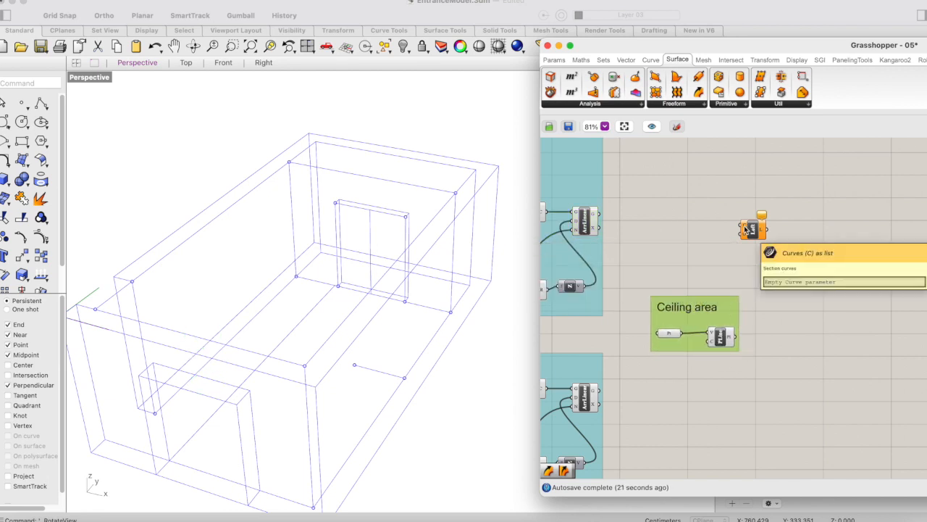
Connect the ceiling outline's PolyLine output to the Loft's Curves input
{"action": "left_click", "coordinate": [721, 337]}
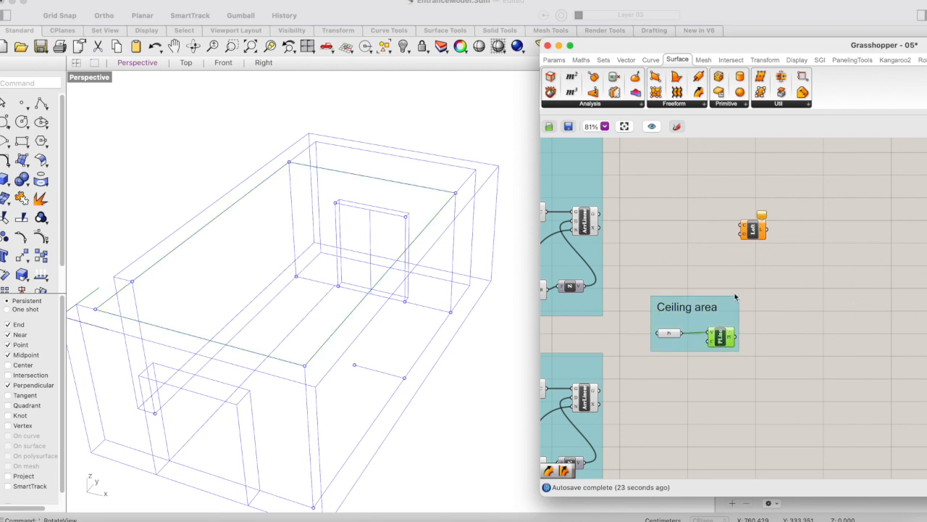
{"action": "left_click_drag", "start_coordinate": [734, 337], "coordinate": [741, 229]}
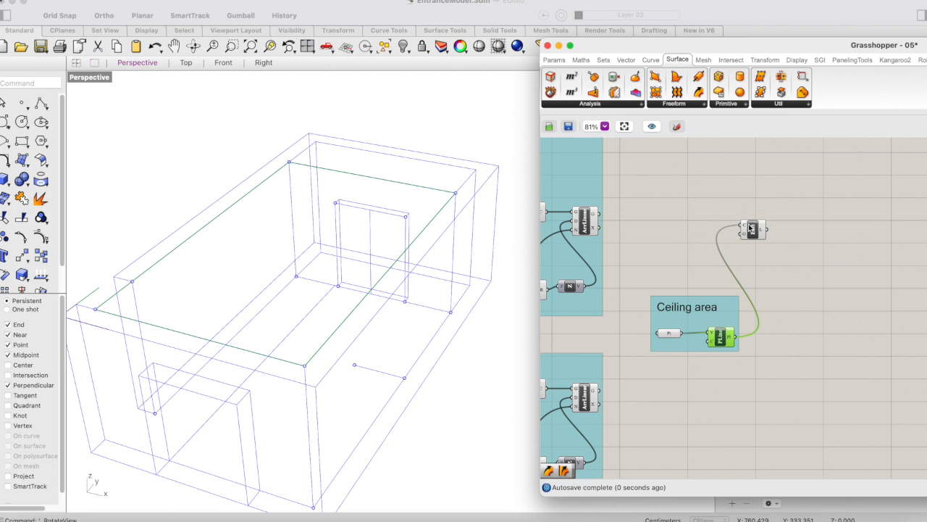
{"action": "left_click", "coordinate": [757, 229]}
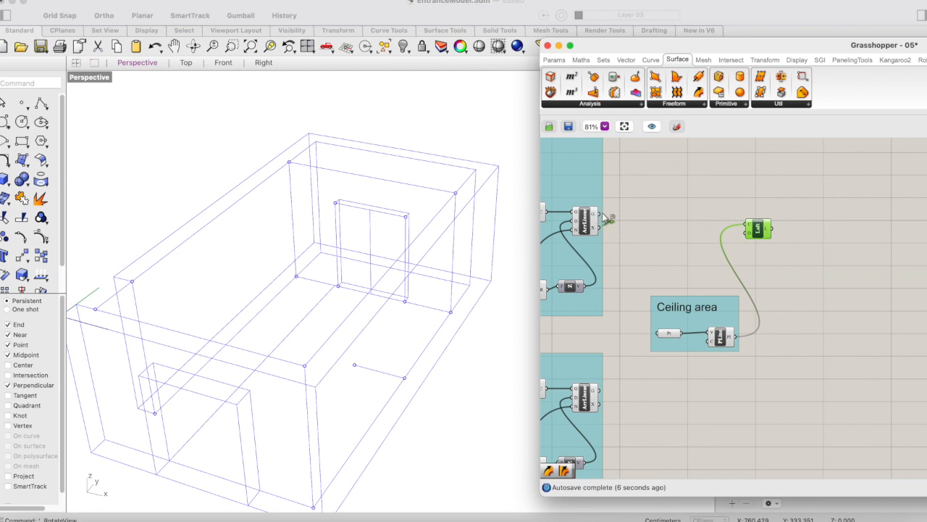
Try adding the upper column's Linear Array geometry directly to the Loft's Curves input alongside the ceiling outline
{"action": "mouse_move", "coordinate": [594, 216]}
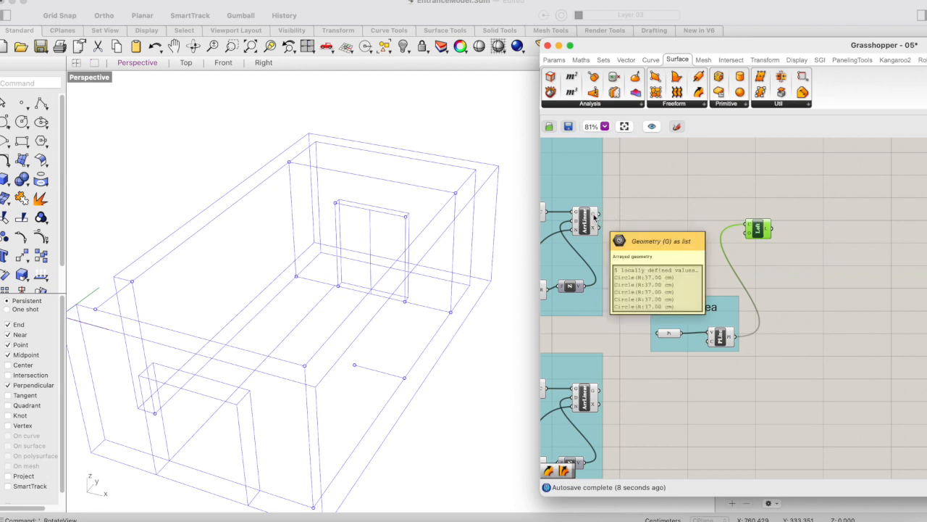
{"action": "left_click_drag", "start_coordinate": [594, 216], "coordinate": [745, 221]}
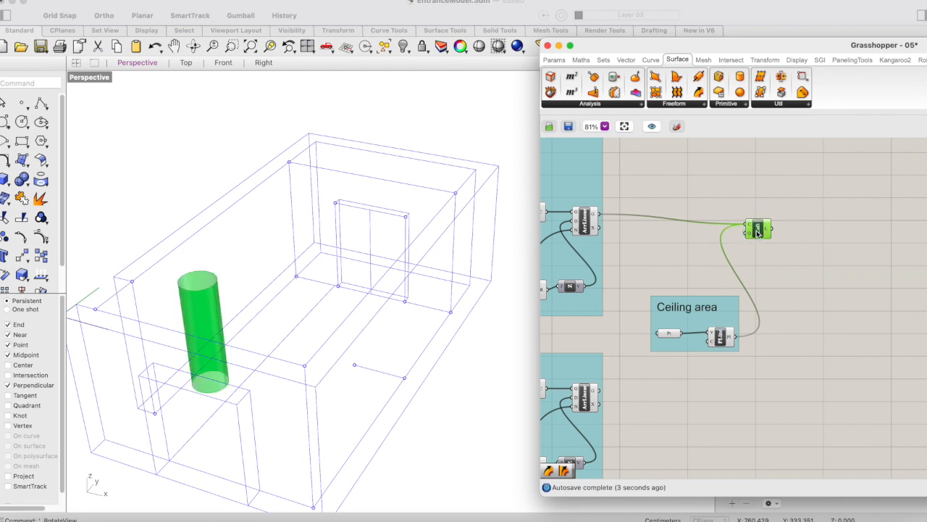
{"action": "left_click", "coordinate": [730, 339]}
{"action": "left_click", "coordinate": [759, 231]}
{"action": "left_click", "coordinate": [717, 339]}
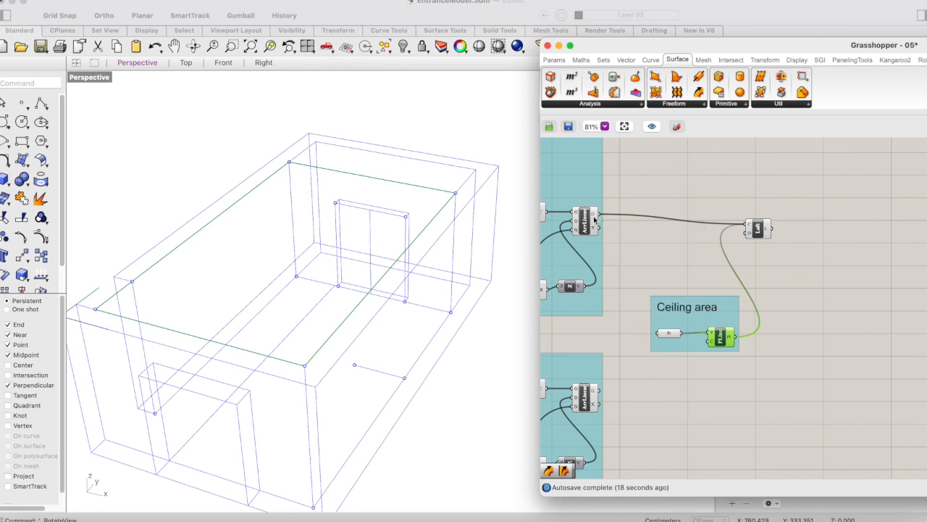
Add a Flatten Tree component beside the upper column's Linear Array and feed it the arrayed geometry
{"action": "mouse_move", "coordinate": [594, 217]}
{"action": "double_click", "coordinate": [615, 206]}
{"action": "type", "text": "flatte"}
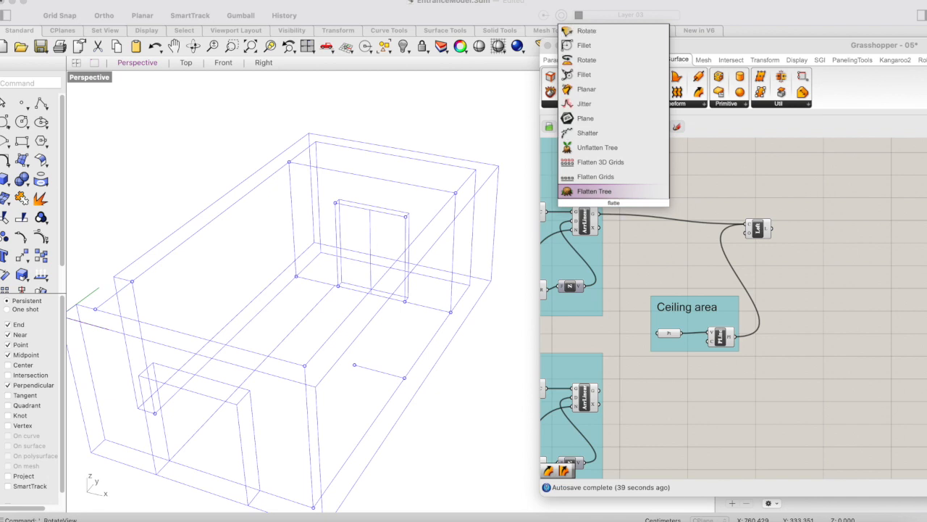
{"action": "key", "text": "Return"}
{"action": "mouse_move", "coordinate": [619, 208]}
{"action": "left_mouse_down"}
{"action": "mouse_move", "coordinate": [641, 194]}
{"action": "mouse_move", "coordinate": [642, 210]}
{"action": "mouse_move", "coordinate": [612, 202]}
{"action": "mouse_move", "coordinate": [634, 211]}
{"action": "left_mouse_up"}
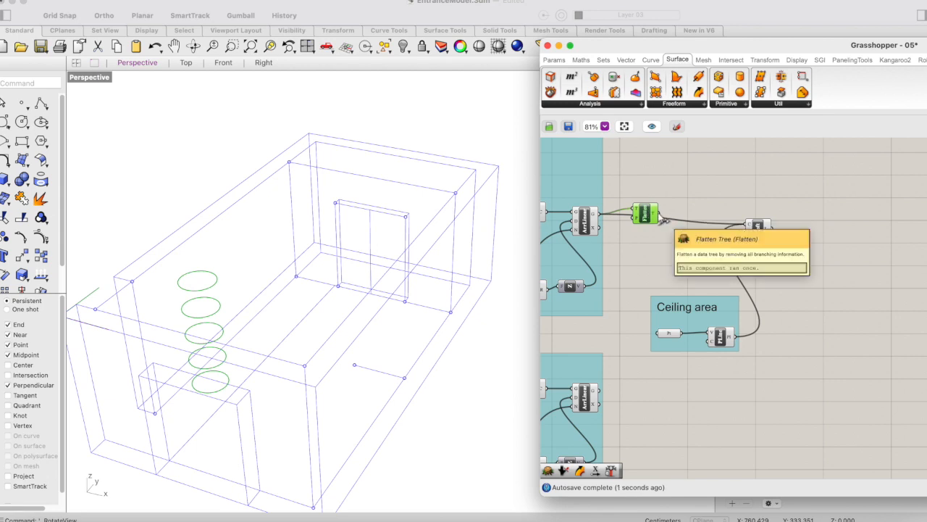
{"action": "mouse_move", "coordinate": [656, 215]}
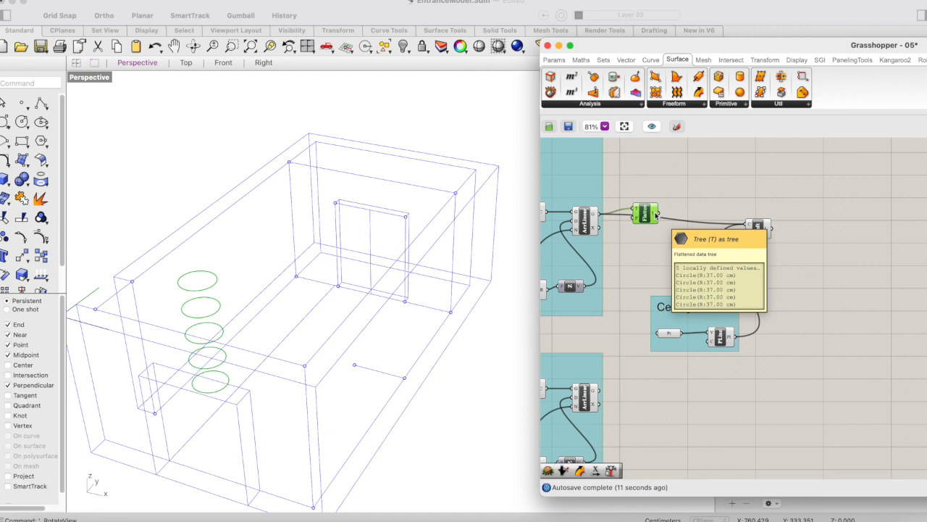
Replace the Linear Array's direct connection to the Loft with the Flatten Tree output and examine the lofted surface
{"action": "left_click", "coordinate": [772, 333]}
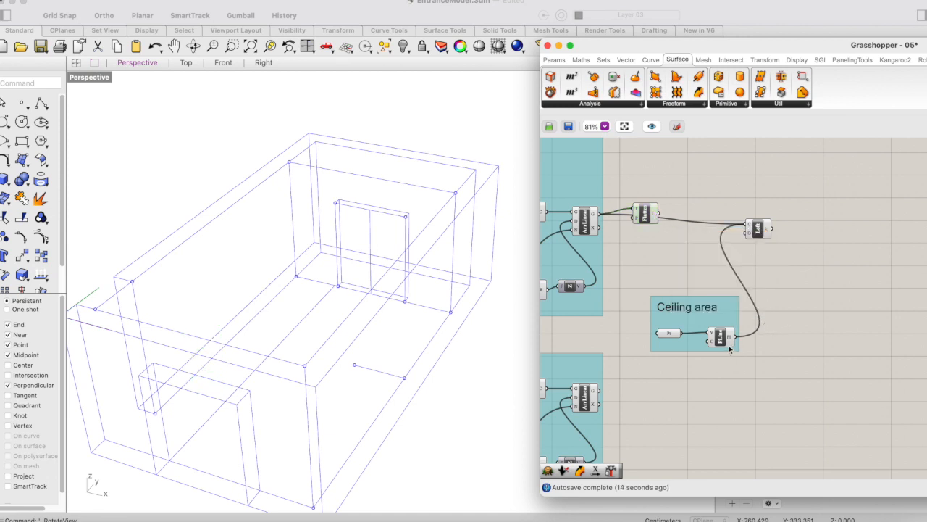
{"action": "left_click", "coordinate": [769, 230]}
{"action": "key", "text": "ctrl+z"}
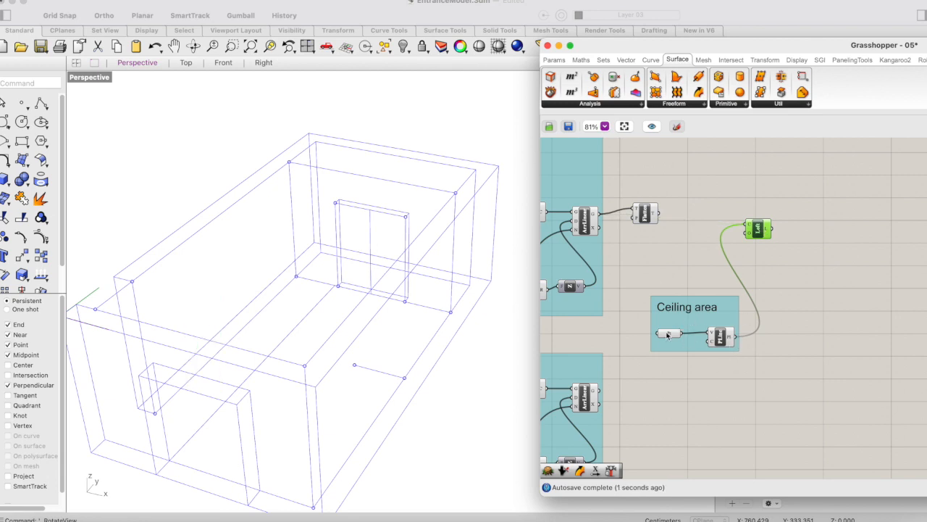
{"action": "left_click", "coordinate": [659, 217]}
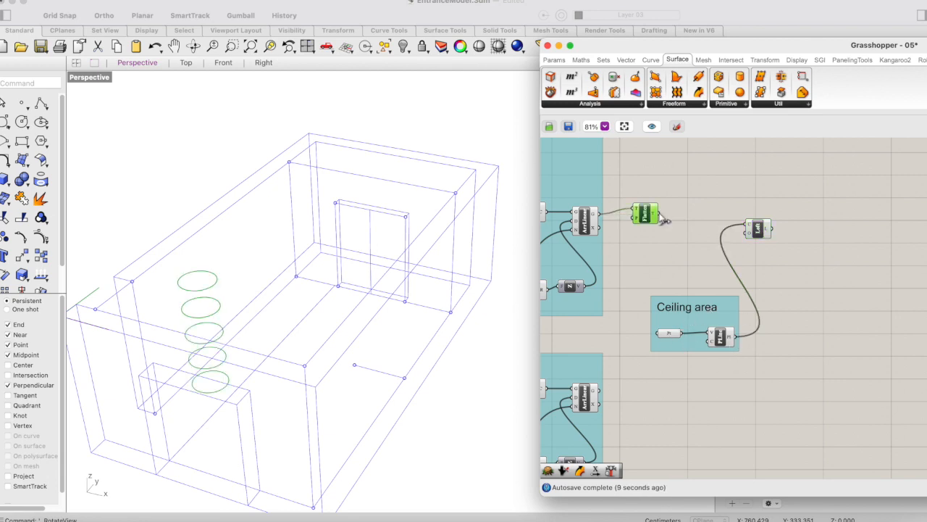
{"action": "left_click_drag", "start_coordinate": [658, 214], "coordinate": [751, 229]}
{"action": "left_click", "coordinate": [759, 232]}
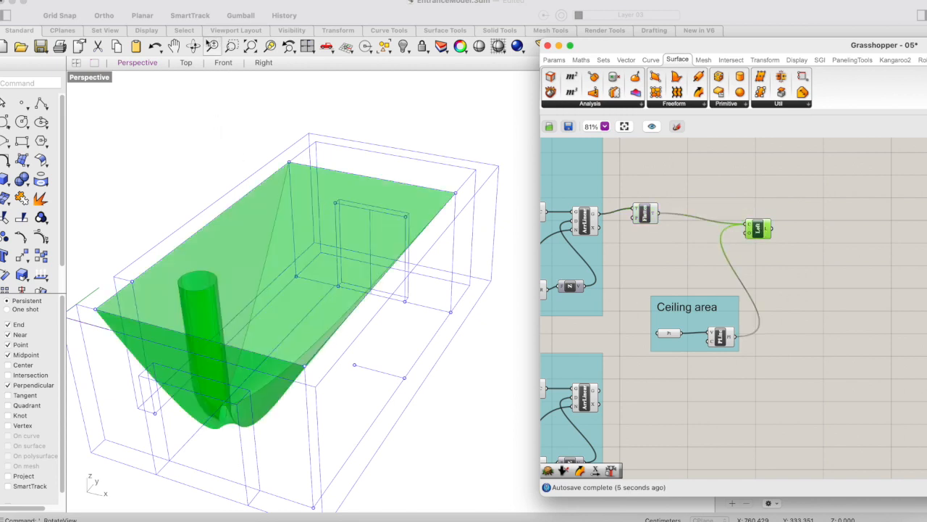
{"action": "left_click", "coordinate": [194, 46]}
{"action": "mouse_move", "coordinate": [317, 239]}
{"action": "left_mouse_down"}
{"action": "mouse_move", "coordinate": [371, 171]}
{"action": "mouse_move", "coordinate": [325, 234]}
{"action": "mouse_move", "coordinate": [325, 251]}
{"action": "left_mouse_up"}
{"action": "key", "text": "Return"}
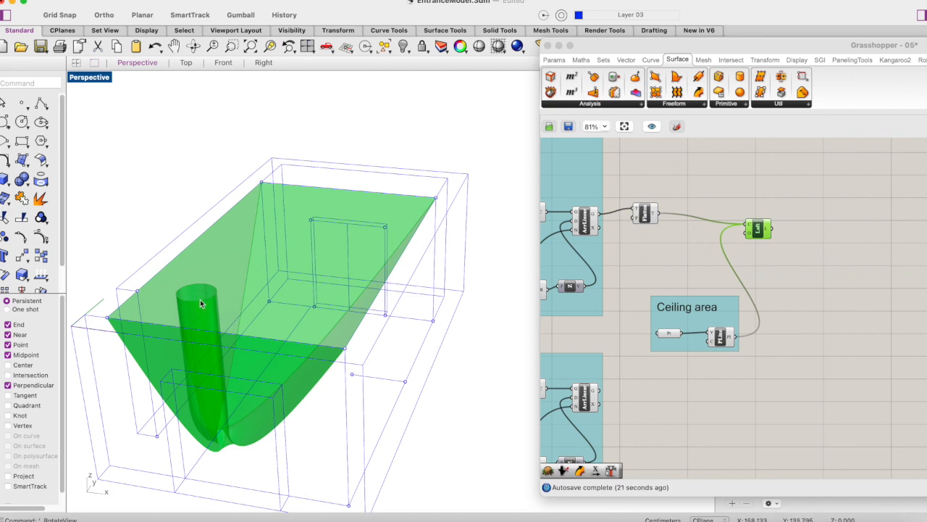
{"action": "right_click_drag", "start_coordinate": [201, 304], "coordinate": [254, 177]}
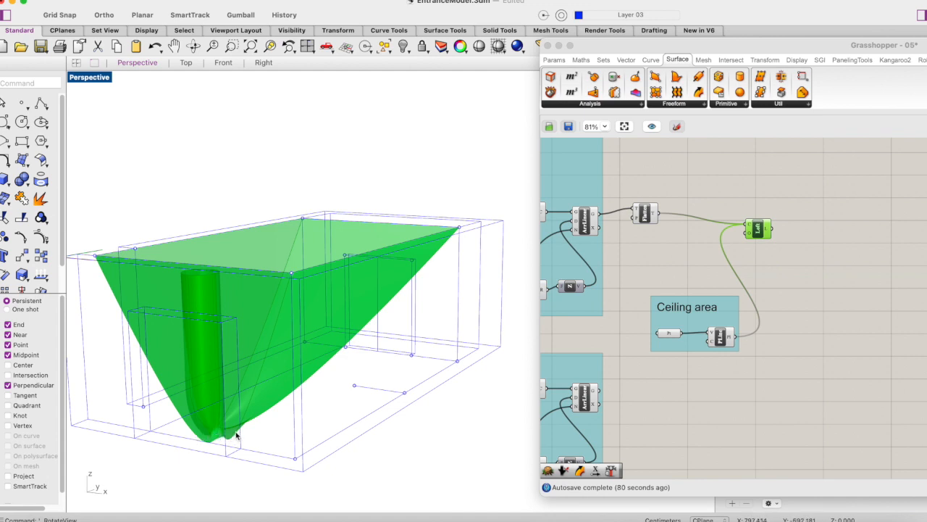
Place a List Item component above Flatten Tree and connect the flattened circles to its List input
{"action": "left_click", "coordinate": [577, 229]}
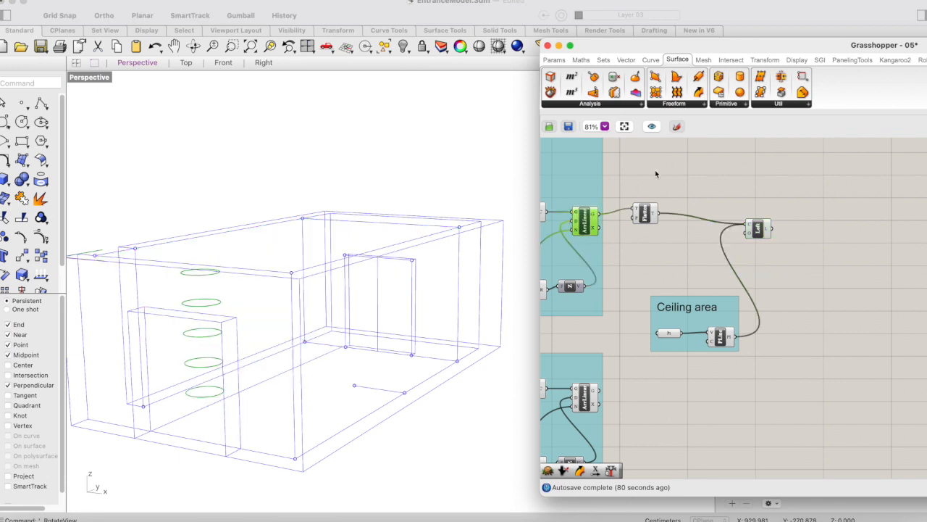
{"action": "double_click", "coordinate": [672, 167]}
{"action": "type", "text": "list"}
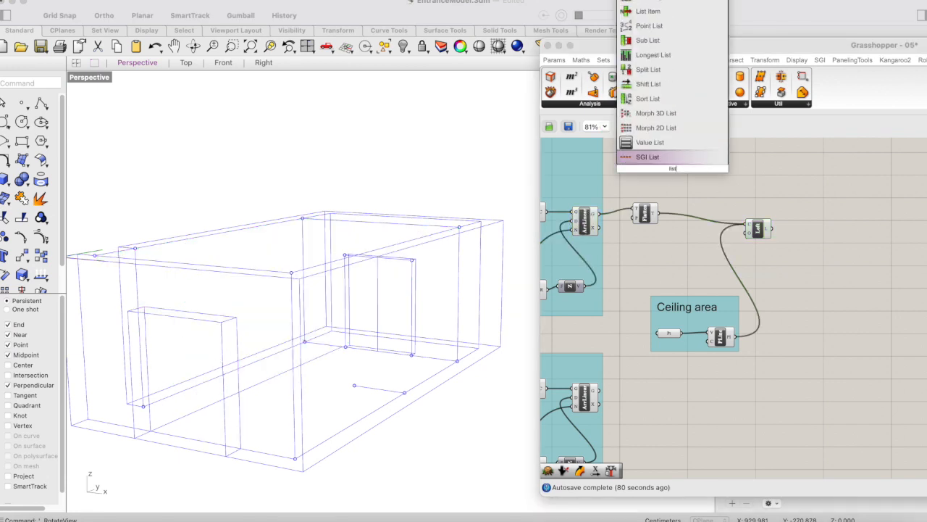
{"action": "left_click", "coordinate": [646, 13]}
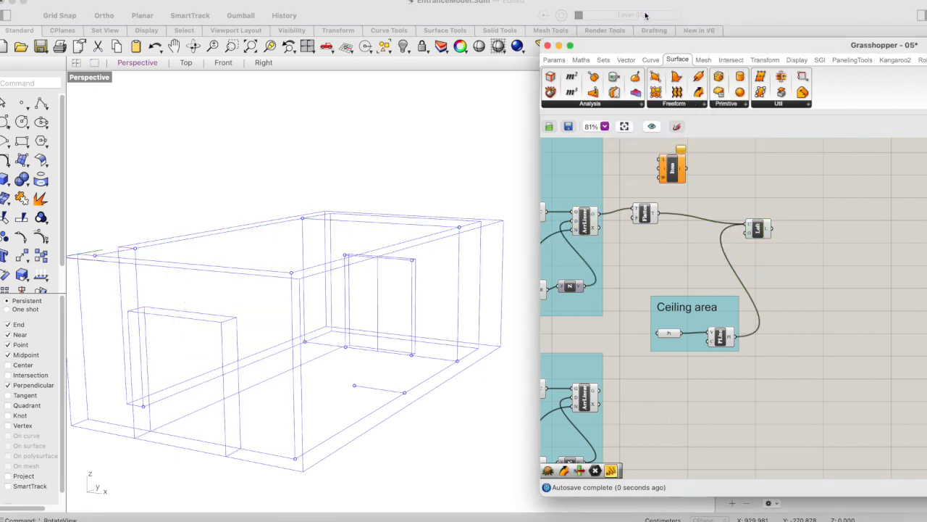
{"action": "left_click", "coordinate": [589, 223]}
{"action": "left_click", "coordinate": [645, 214]}
{"action": "left_click_drag", "start_coordinate": [662, 215], "coordinate": [690, 183]}
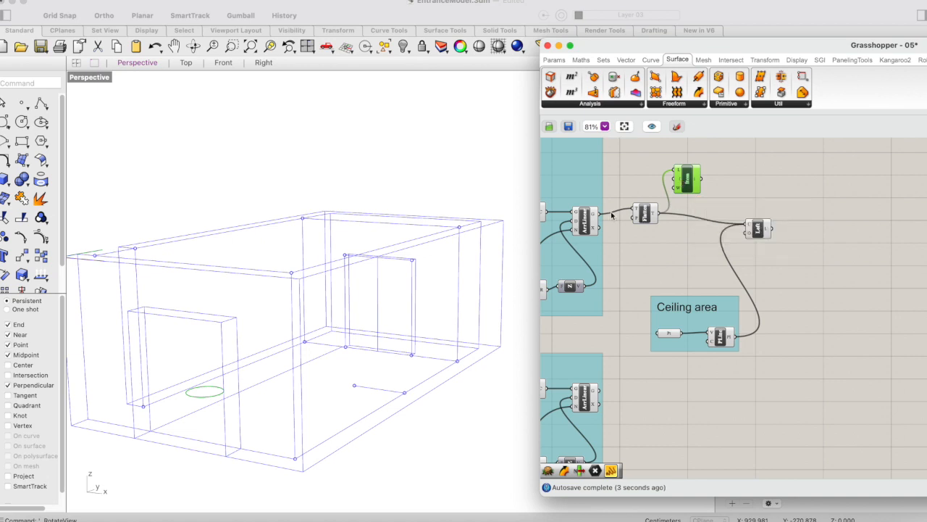
Reverse the Flatten Tree output and highlight the Loft to check the surface
{"action": "right_click", "coordinate": [656, 215]}
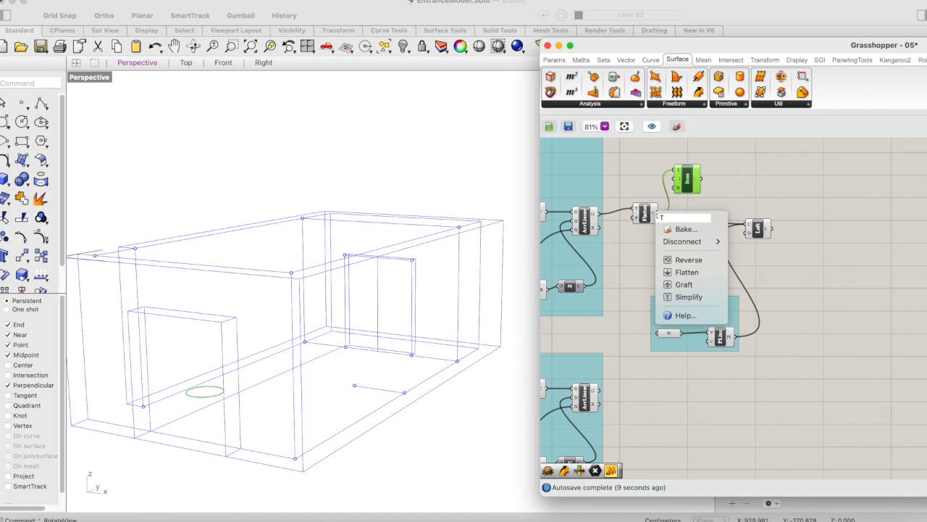
{"action": "left_click", "coordinate": [654, 190]}
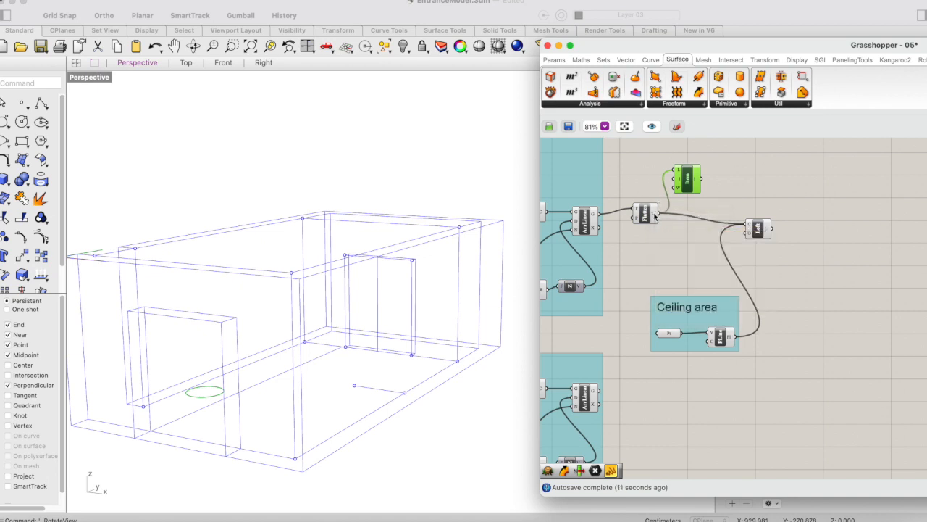
{"action": "right_click", "coordinate": [656, 216]}
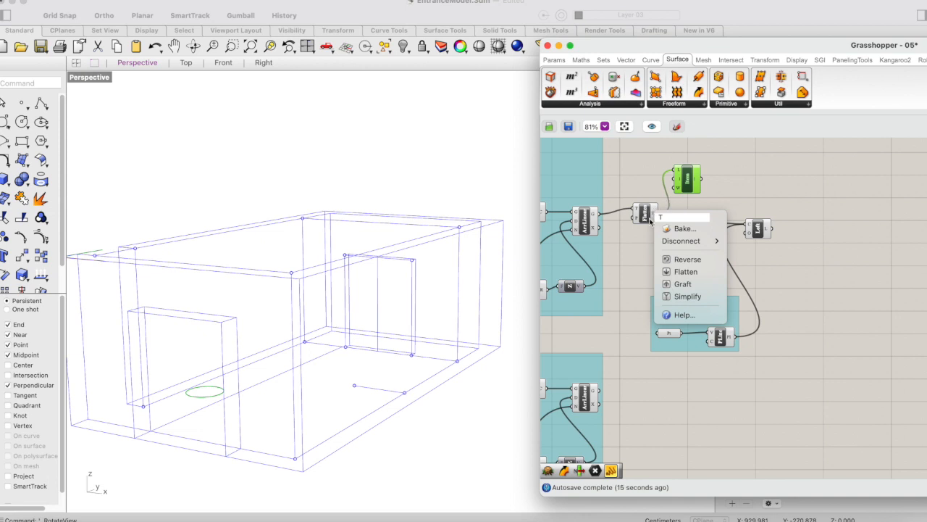
{"action": "left_click", "coordinate": [686, 261]}
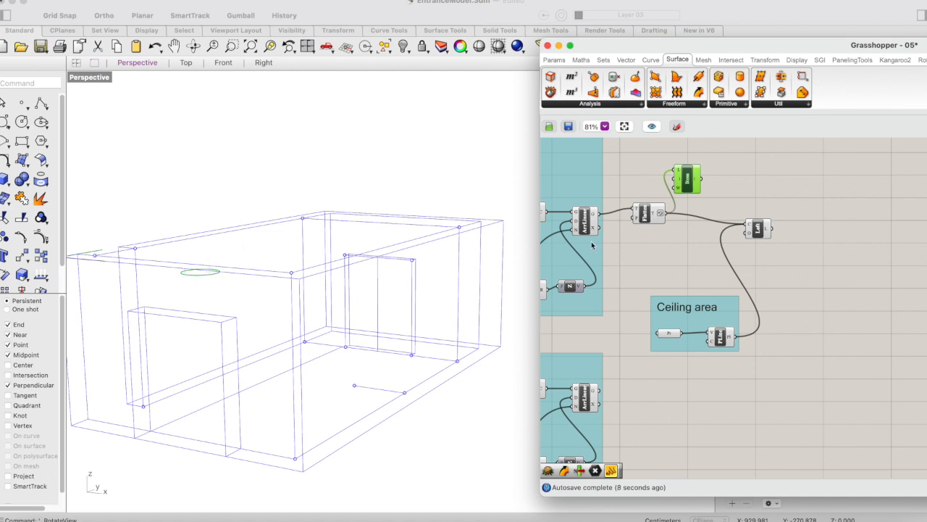
{"action": "left_click", "coordinate": [759, 231]}
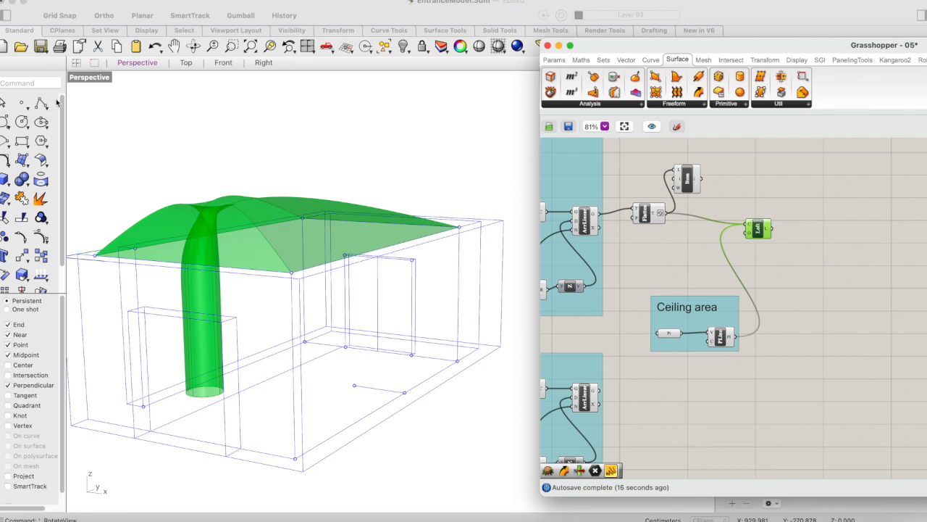
Delete the List Item component above Flatten Tree and highlight the Loft to examine its surface
{"action": "left_click", "coordinate": [193, 46]}
{"action": "left_click_drag", "start_coordinate": [325, 147], "coordinate": [193, 265]}
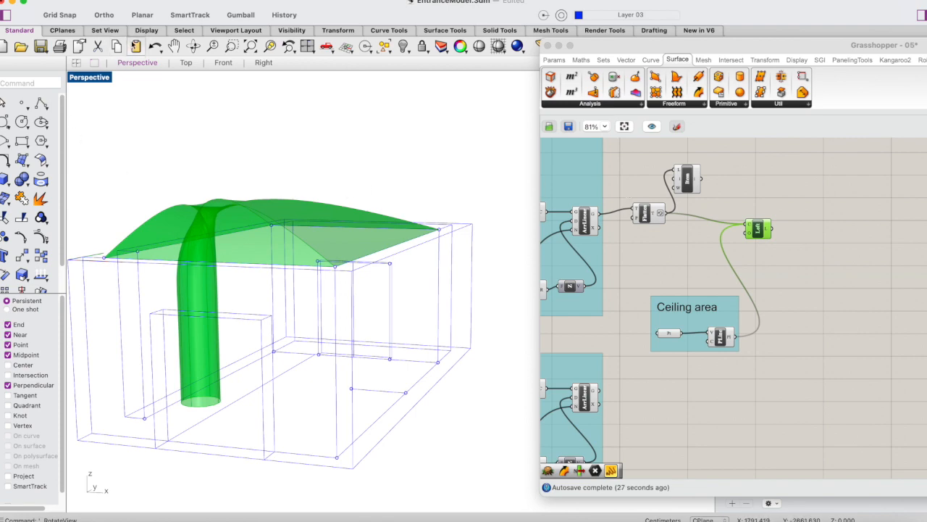
{"action": "left_click", "coordinate": [192, 45]}
{"action": "left_click_drag", "start_coordinate": [269, 172], "coordinate": [234, 196]}
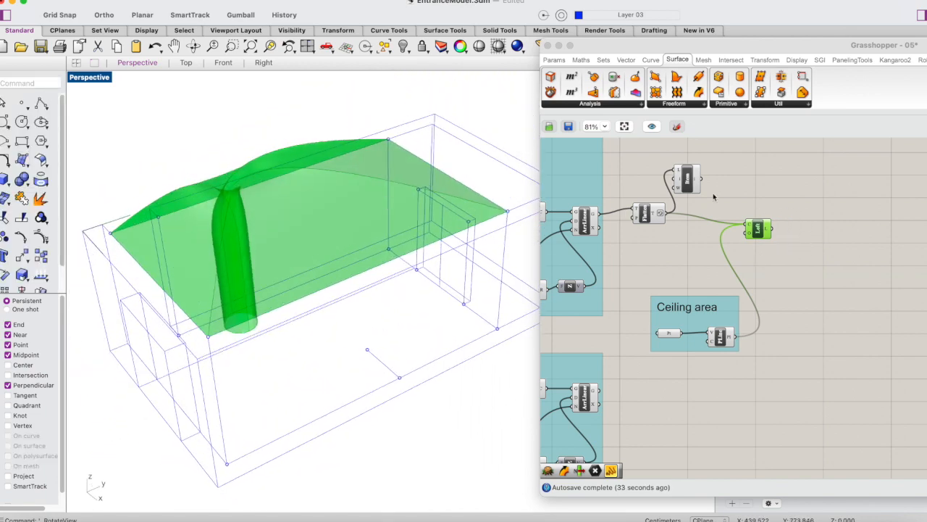
{"action": "left_click", "coordinate": [688, 181]}
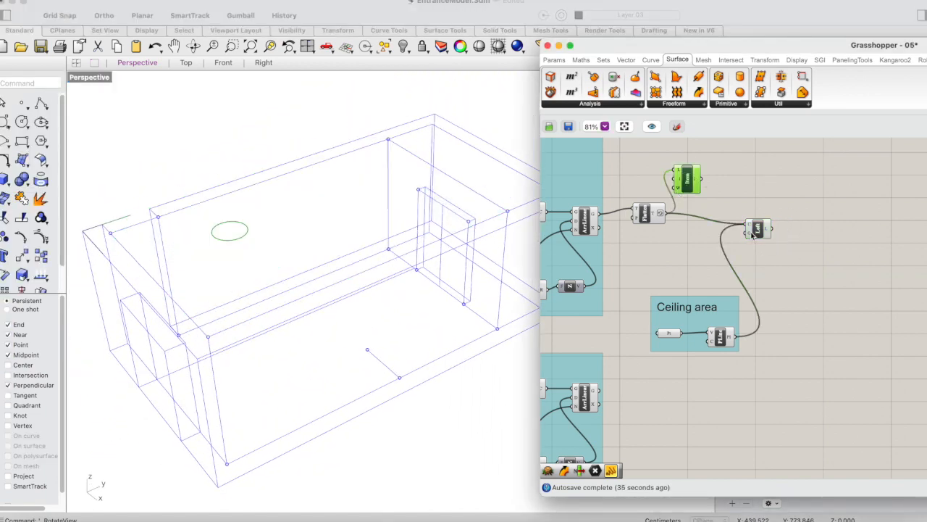
{"action": "left_click_drag", "start_coordinate": [754, 231], "coordinate": [768, 224]}
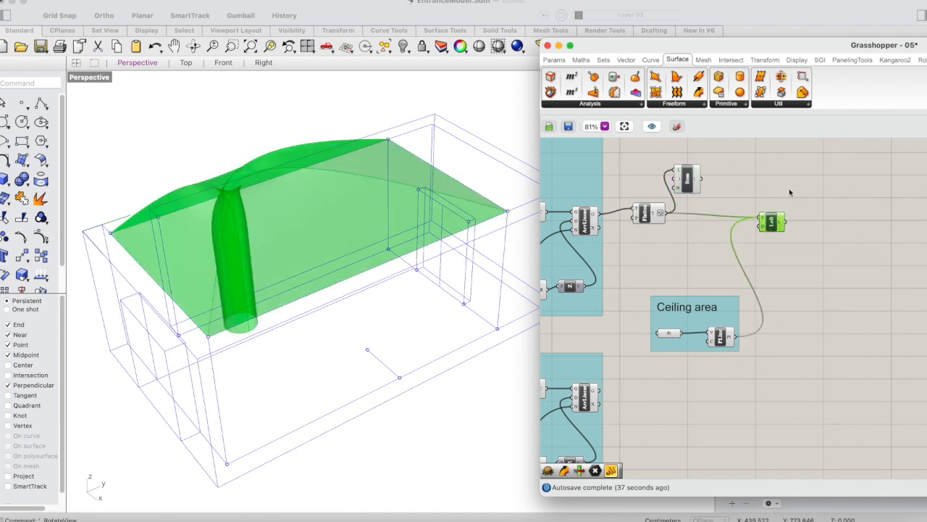
{"action": "left_click", "coordinate": [688, 181]}
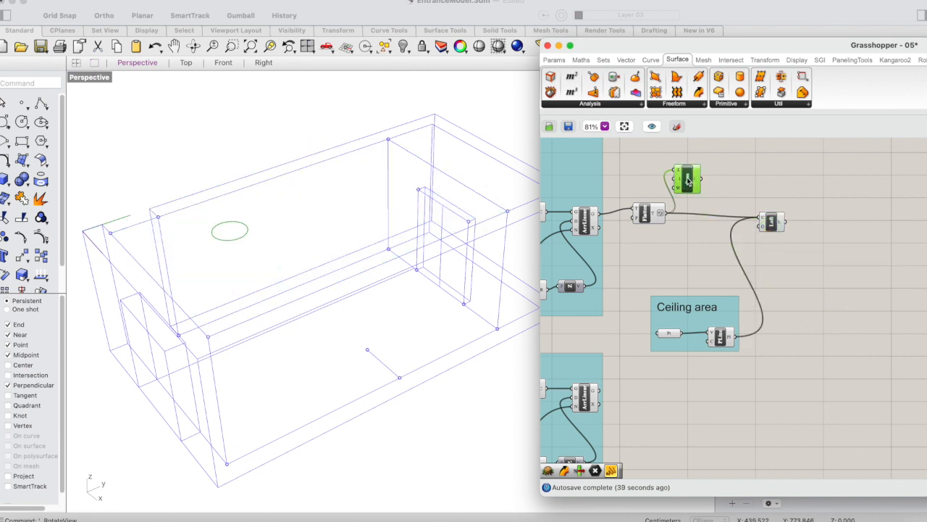
{"action": "key", "text": "Delete"}
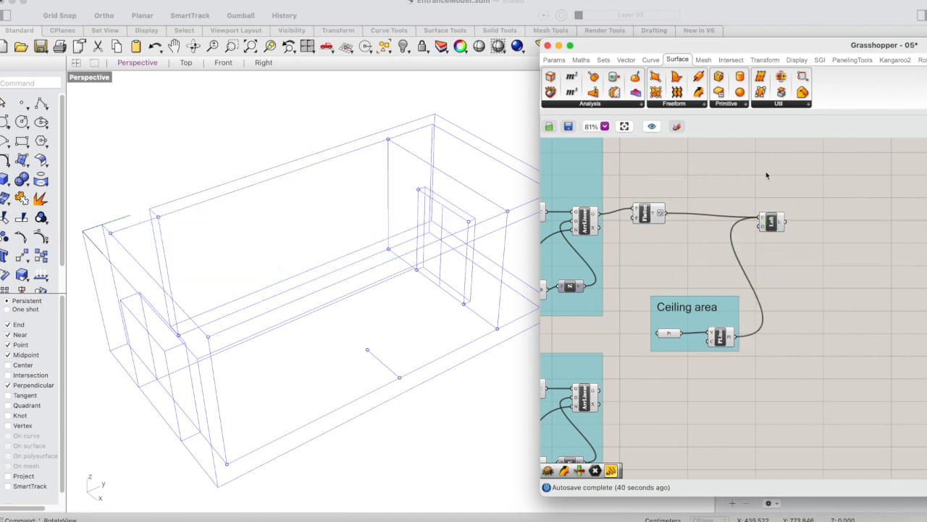
{"action": "left_click", "coordinate": [773, 219]}
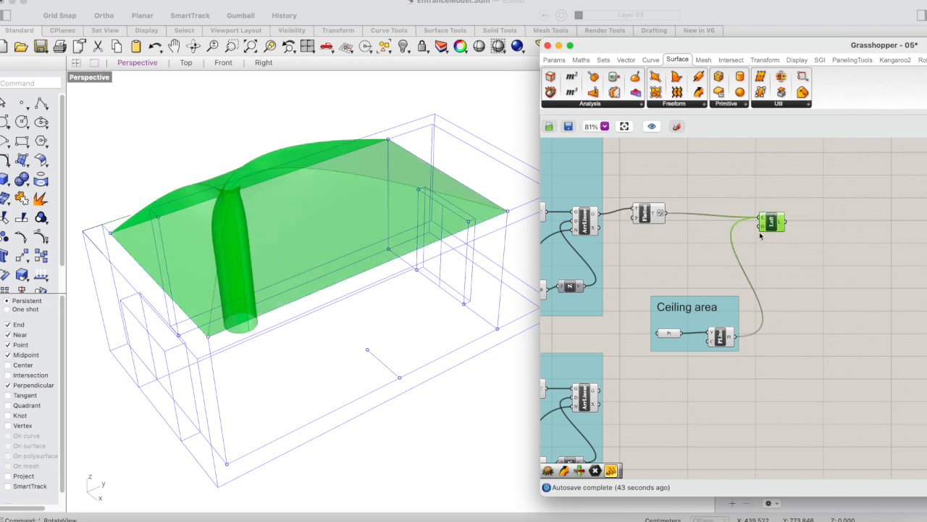
Add a Loft Options component between Flatten Tree and the Ceiling area group and connect it to the Loft's Options input
{"action": "double_click", "coordinate": [727, 192]}
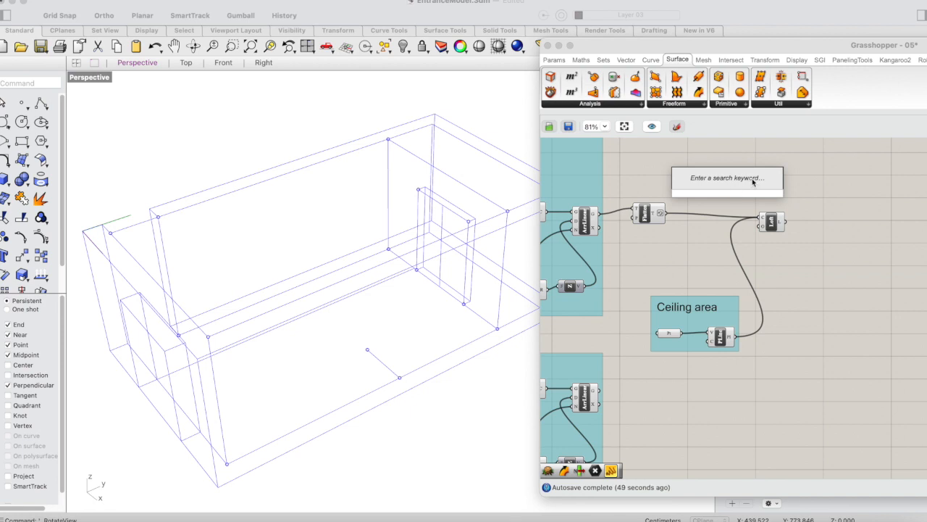
{"action": "type", "text": "lof"}
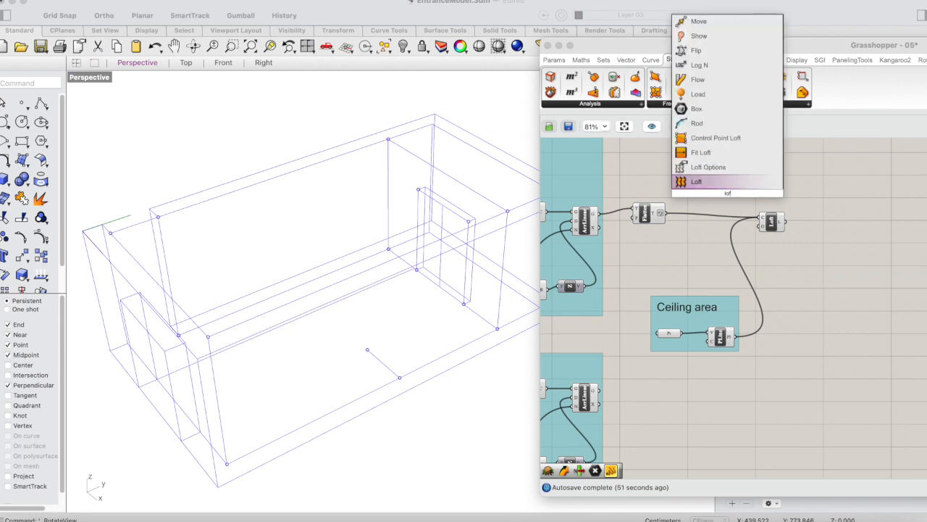
{"action": "left_click", "coordinate": [741, 168]}
{"action": "left_click_drag", "start_coordinate": [721, 185], "coordinate": [700, 246]}
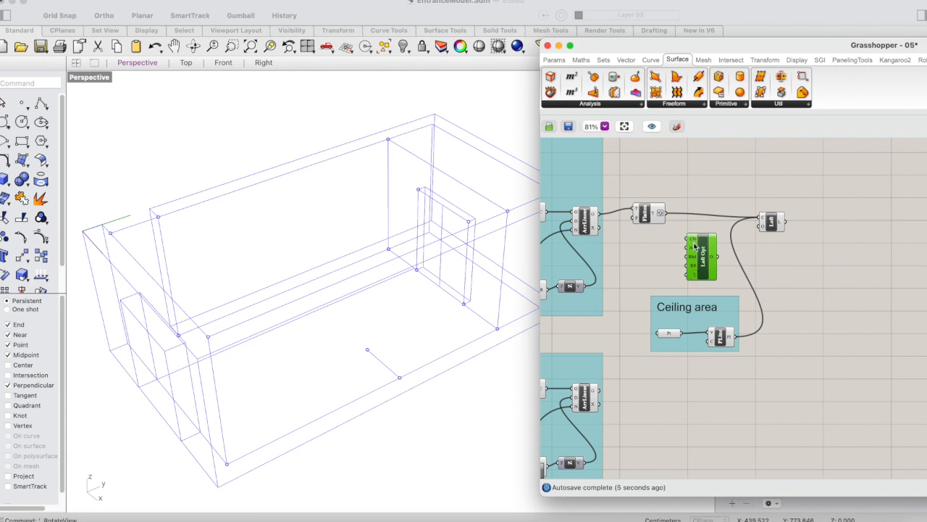
{"action": "left_click_drag", "start_coordinate": [693, 253], "coordinate": [697, 250]}
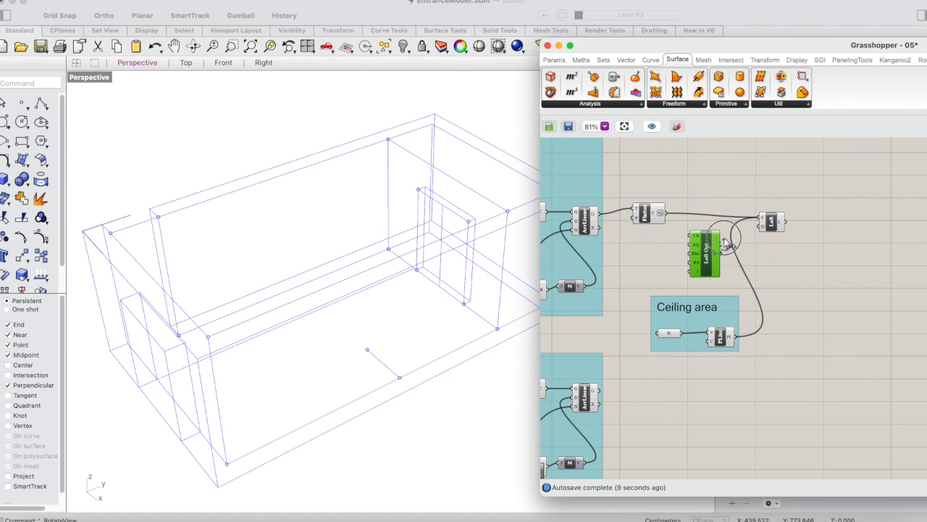
{"action": "left_click_drag", "start_coordinate": [718, 254], "coordinate": [764, 228]}
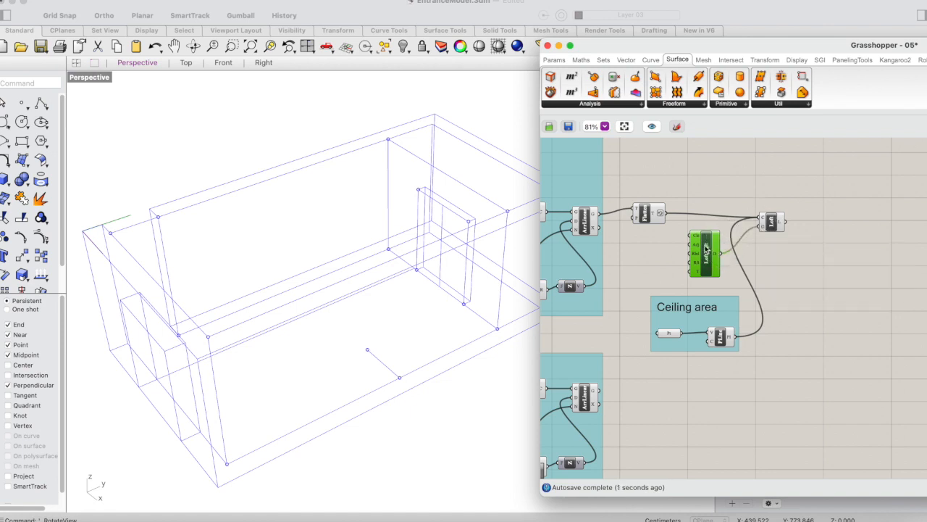
Inspect the Boolean setting of the Loft Options' Closed input and highlight the Loft to compare its surface
{"action": "scroll", "coordinate": [704, 246], "scroll_direction": "up", "scroll_amount": 5}
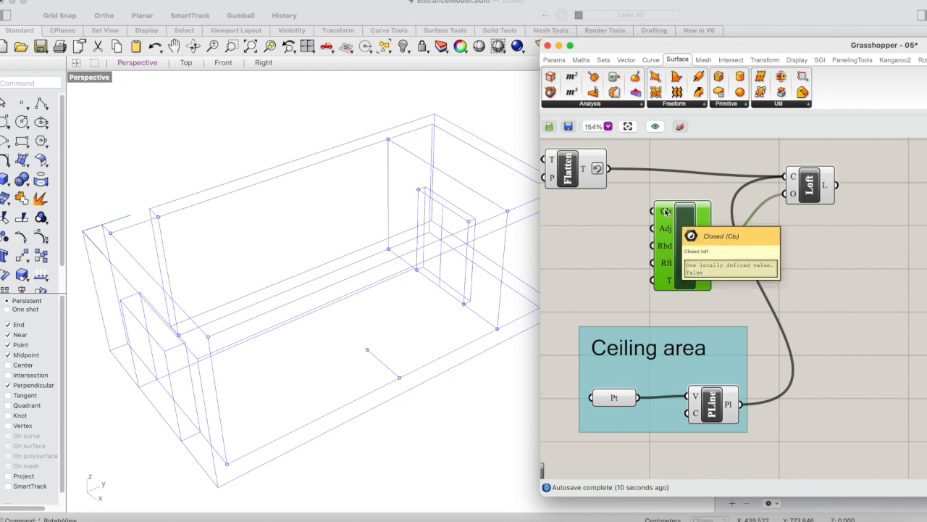
{"action": "left_click", "coordinate": [811, 183]}
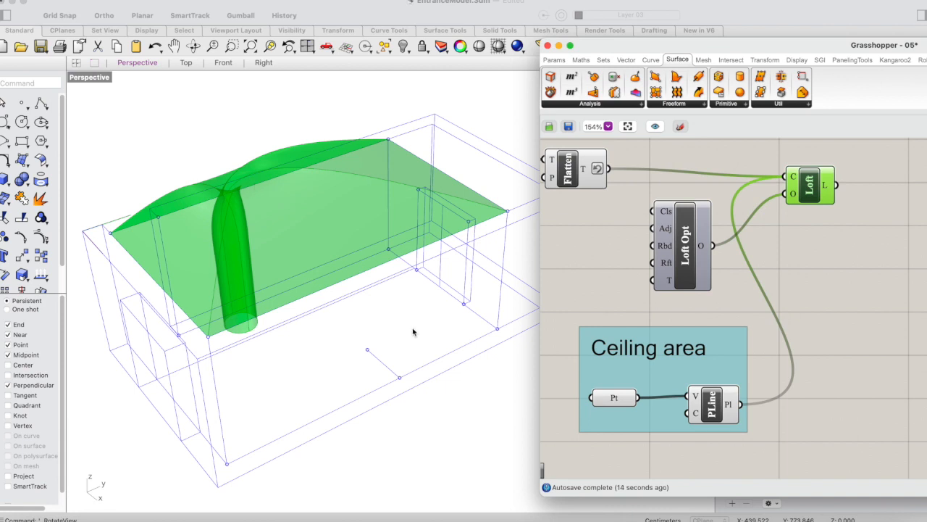
{"action": "left_click", "coordinate": [668, 214]}
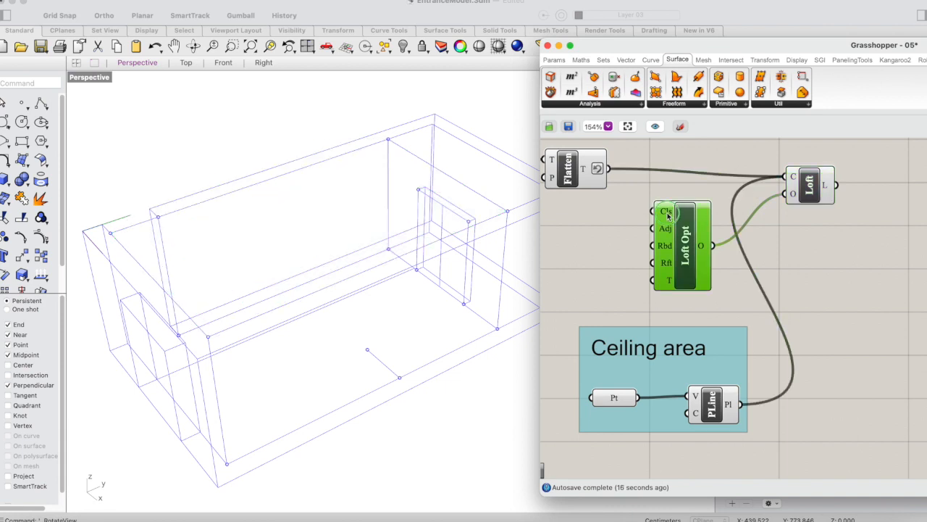
{"action": "right_click", "coordinate": [668, 215]}
{"action": "mouse_move", "coordinate": [717, 321]}
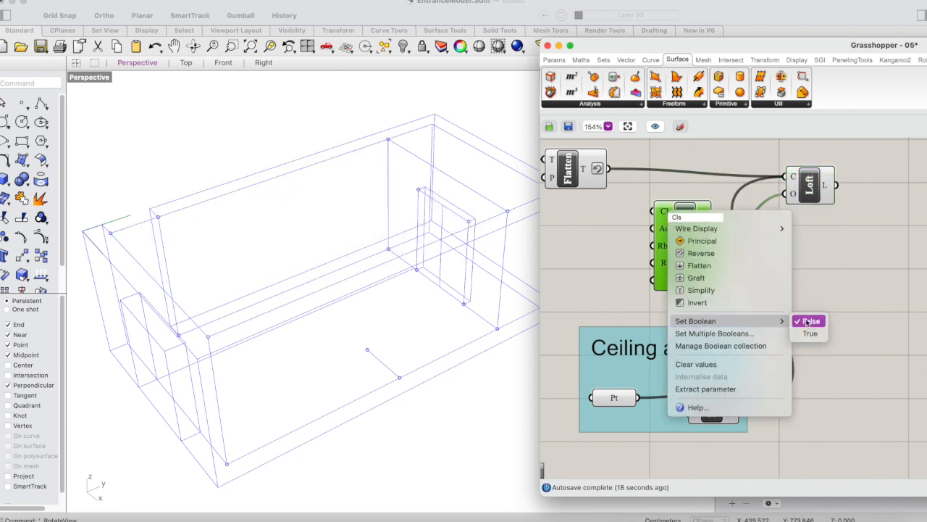
{"action": "left_click", "coordinate": [811, 186]}
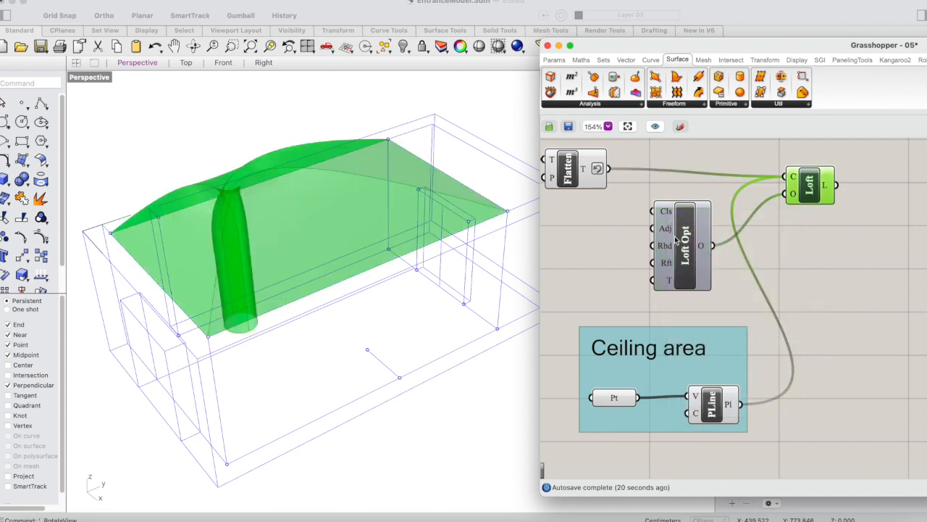
Set the Loft Options' Adjust seams input to True and examine the lofted surface from above and the side
{"action": "mouse_move", "coordinate": [669, 231]}
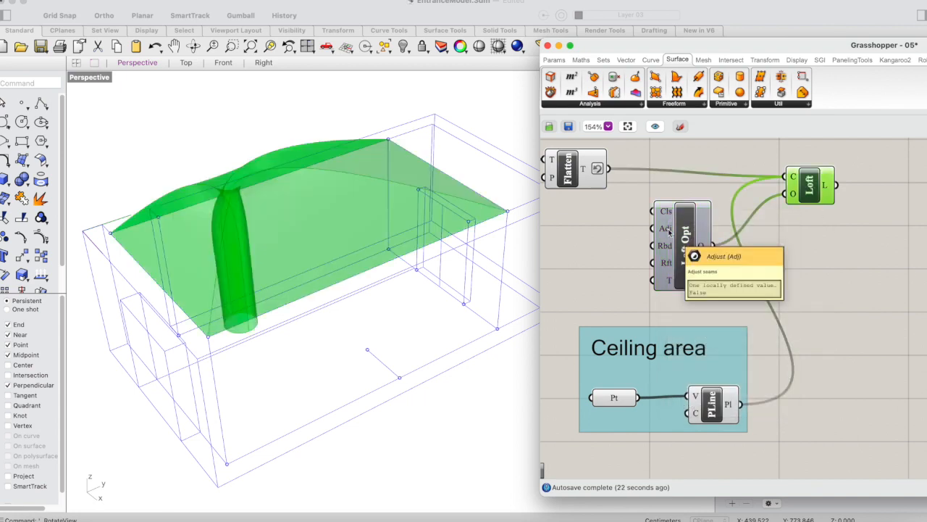
{"action": "right_click", "coordinate": [669, 231]}
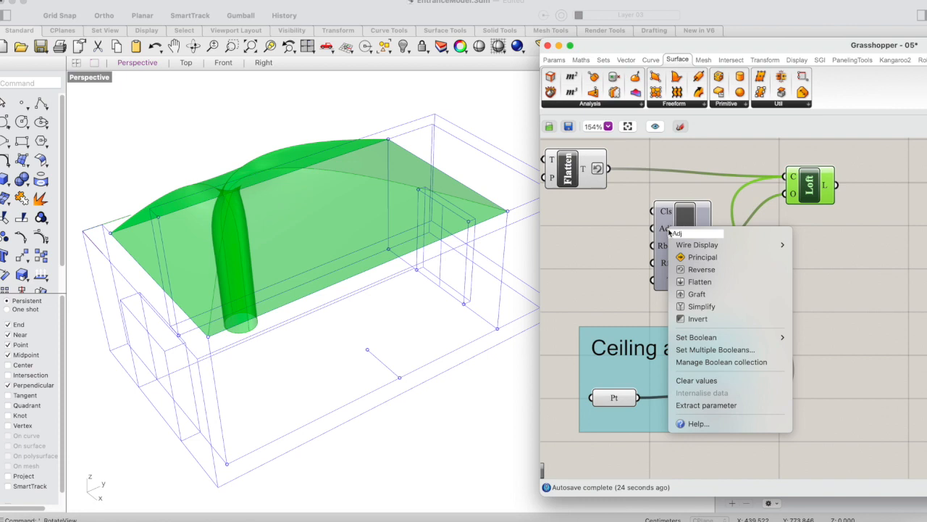
{"action": "mouse_move", "coordinate": [733, 336]}
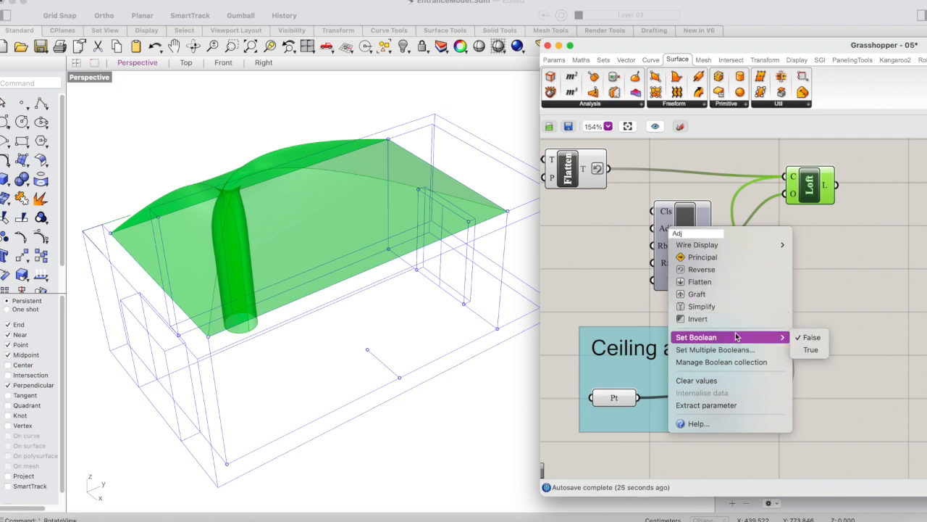
{"action": "left_click", "coordinate": [817, 351]}
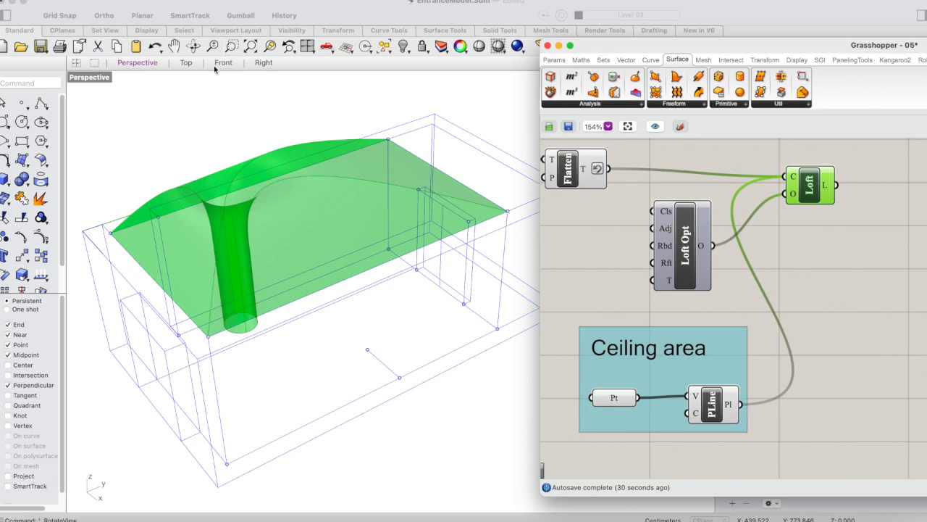
{"action": "left_click", "coordinate": [194, 46]}
{"action": "left_click_drag", "start_coordinate": [257, 178], "coordinate": [252, 219]}
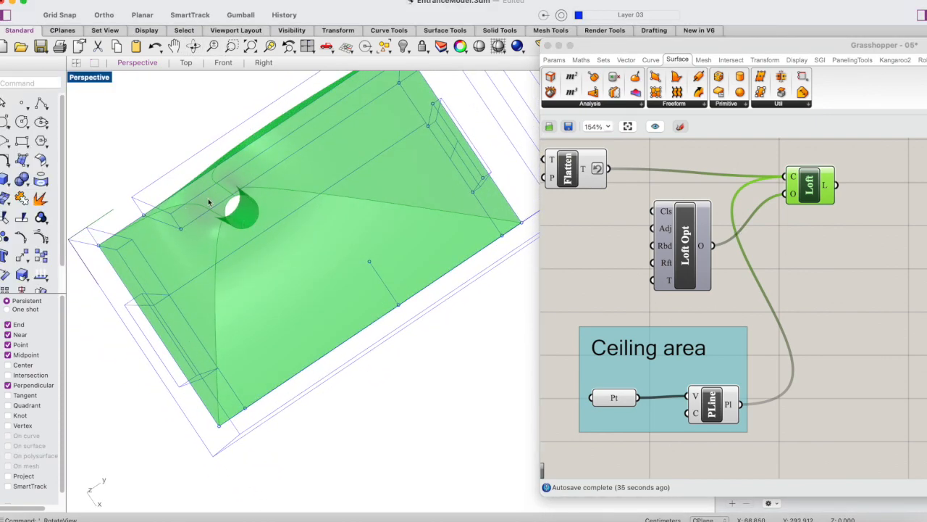
{"action": "left_click", "coordinate": [193, 47]}
{"action": "left_click_drag", "start_coordinate": [255, 189], "coordinate": [255, 152]}
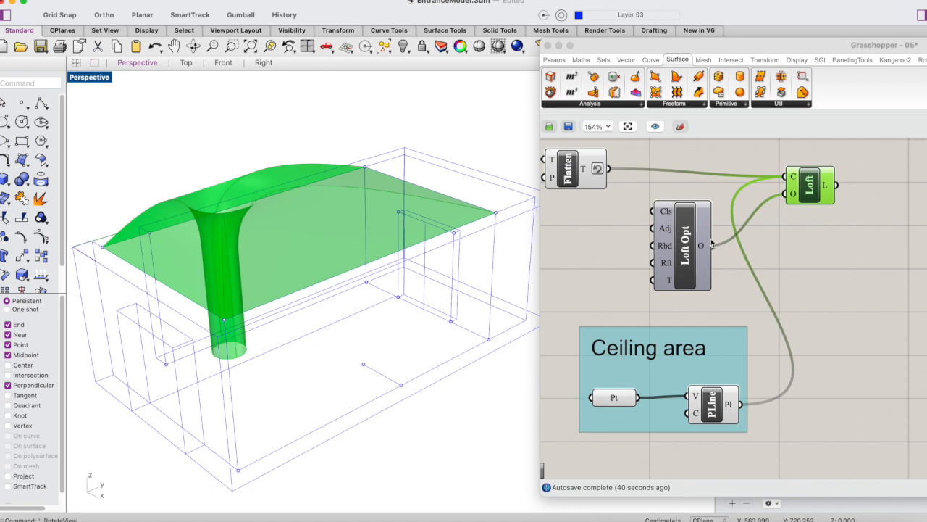
Set the Loft Options' Rebuild count to 100 and check the stored value
{"action": "right_click", "coordinate": [667, 250]}
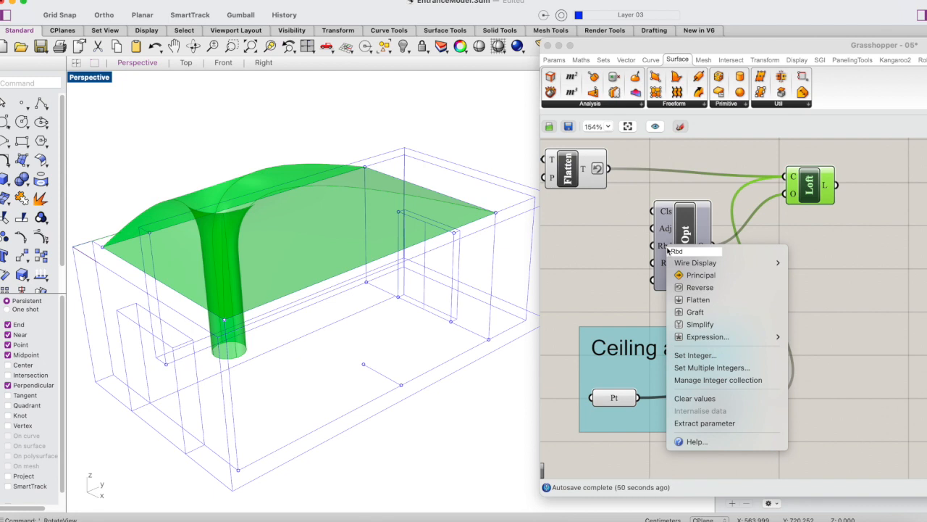
{"action": "left_click", "coordinate": [740, 355]}
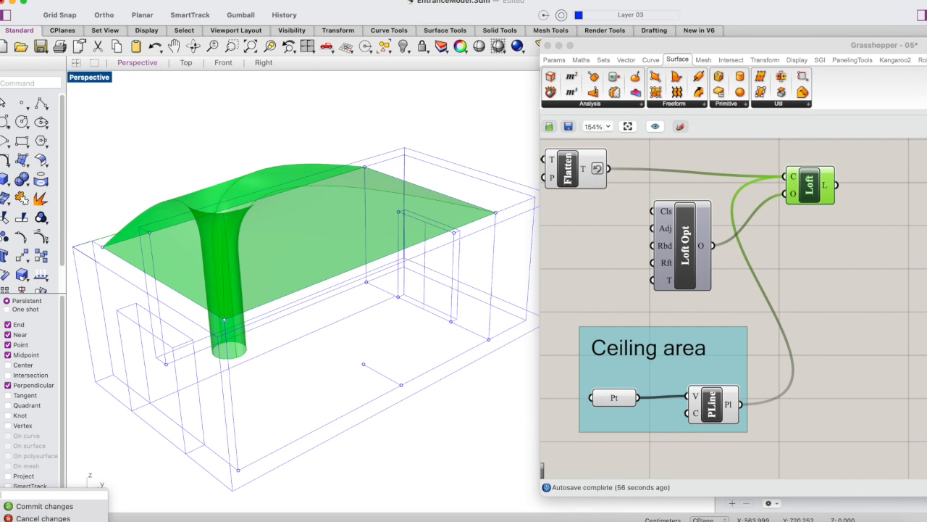
{"action": "type", "text": "100"}
{"action": "left_click", "coordinate": [24, 508]}
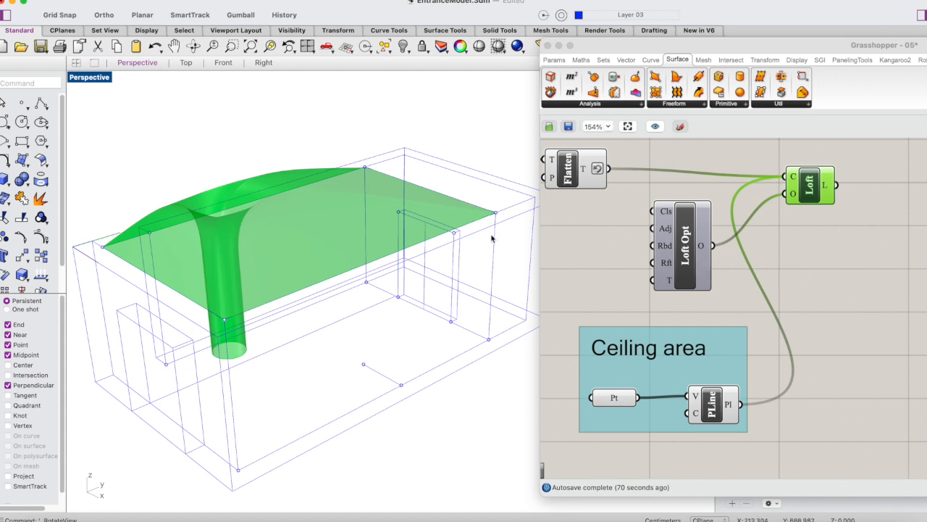
{"action": "mouse_move", "coordinate": [665, 248]}
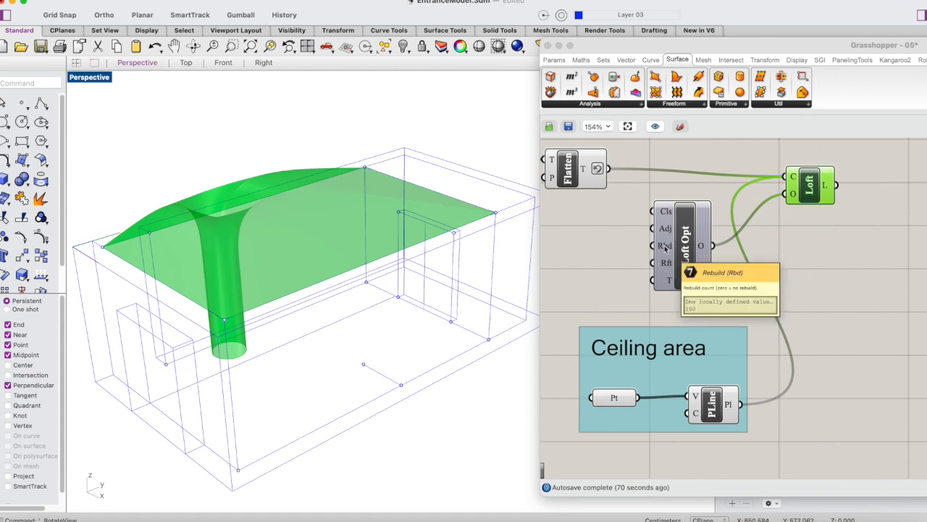
Set the Loft Options' Refit value to 1 and check the lofted column and ceiling
{"action": "mouse_move", "coordinate": [671, 266]}
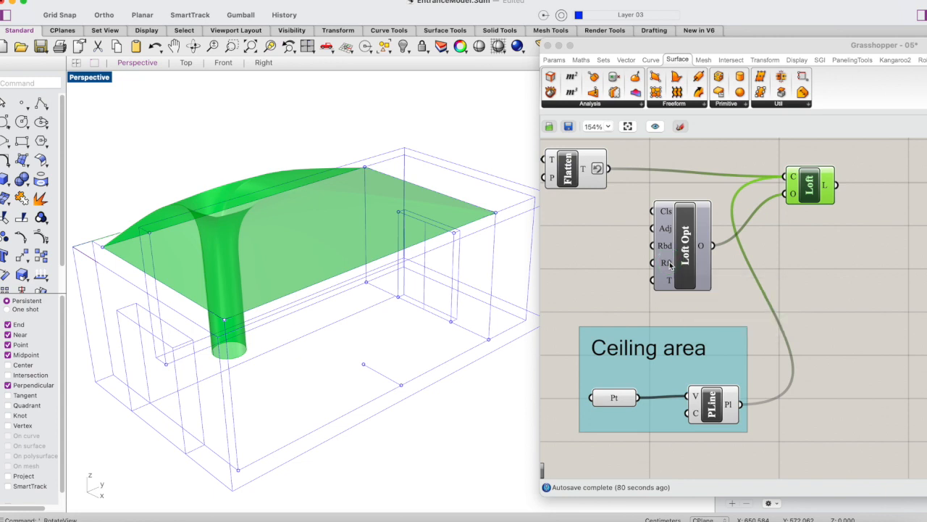
{"action": "right_click", "coordinate": [670, 263]}
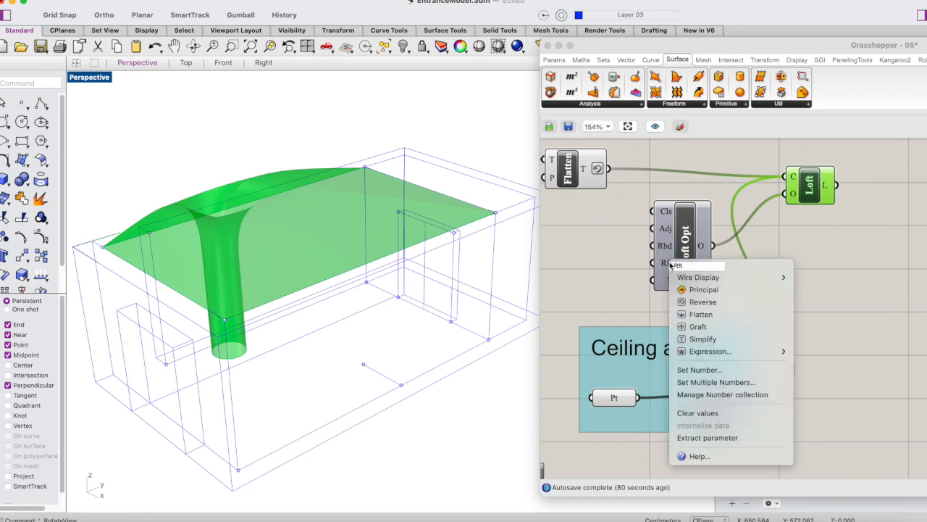
{"action": "left_click", "coordinate": [716, 370]}
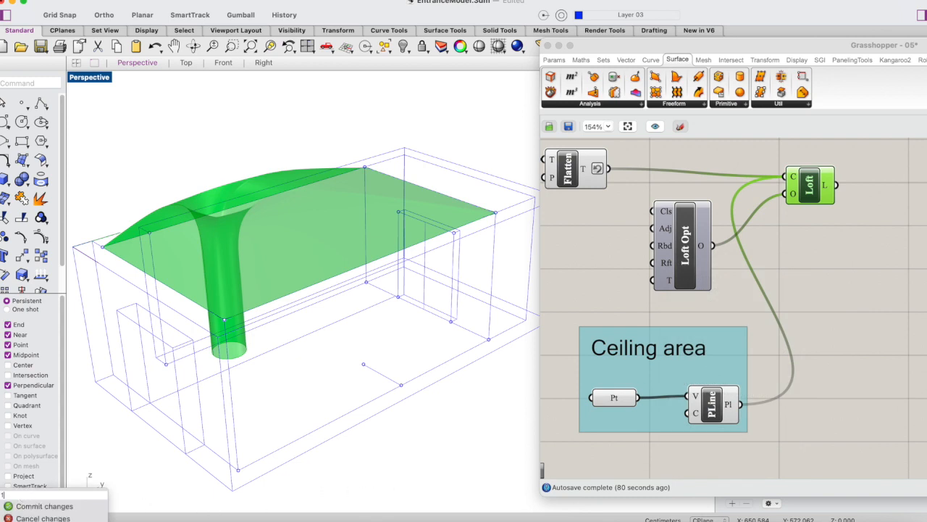
{"action": "left_click", "coordinate": [33, 505]}
{"action": "right_click_drag", "start_coordinate": [424, 145], "coordinate": [433, 183]}
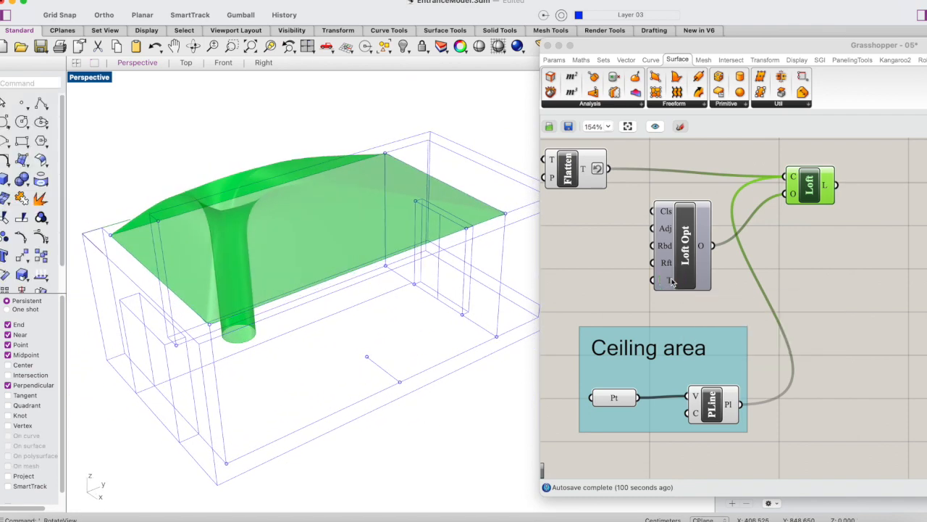
Set the loft type to Normal, nudging the Loft Options component slightly closer to the Loft, and examine the surface
{"action": "right_click", "coordinate": [672, 282]}
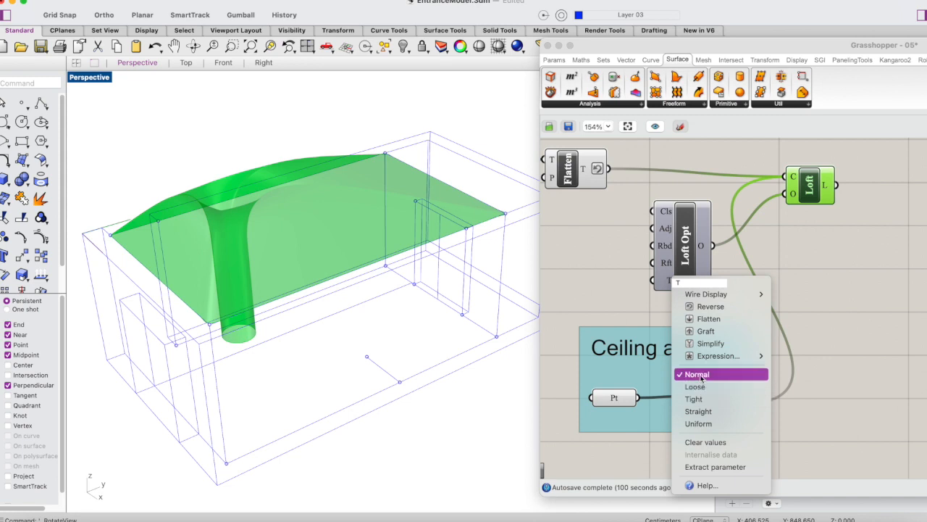
{"action": "left_click", "coordinate": [700, 374]}
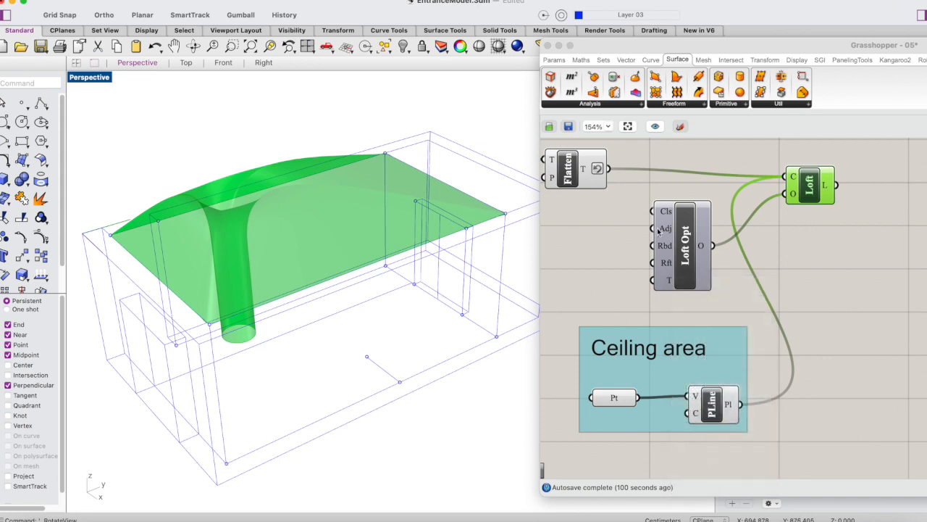
{"action": "left_click_drag", "start_coordinate": [699, 247], "coordinate": [705, 241]}
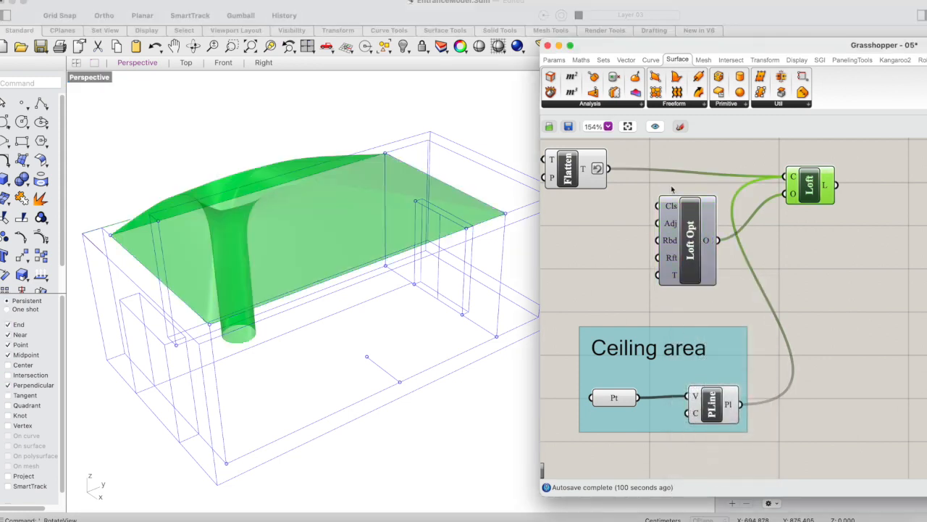
{"action": "left_click", "coordinate": [193, 45]}
{"action": "mouse_move", "coordinate": [265, 155]}
{"action": "left_mouse_down"}
{"action": "mouse_move", "coordinate": [273, 230]}
{"action": "mouse_move", "coordinate": [261, 230]}
{"action": "mouse_move", "coordinate": [298, 128]}
{"action": "mouse_move", "coordinate": [301, 142]}
{"action": "mouse_move", "coordinate": [319, 135]}
{"action": "mouse_move", "coordinate": [282, 150]}
{"action": "left_mouse_up"}
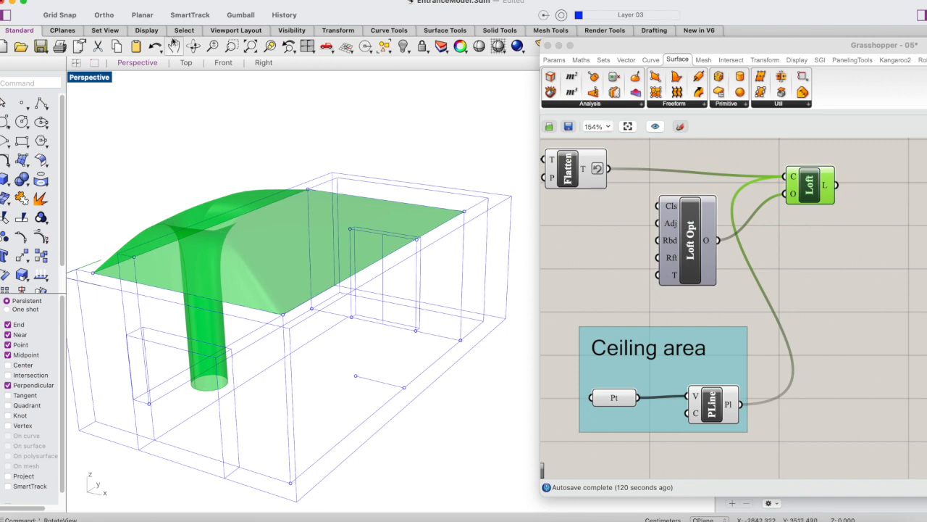
Examine the lofted column and ceiling surface from a low side angle and from above
{"action": "left_click", "coordinate": [192, 46]}
{"action": "mouse_move", "coordinate": [263, 151]}
{"action": "left_mouse_down"}
{"action": "mouse_move", "coordinate": [236, 228]}
{"action": "mouse_move", "coordinate": [277, 149]}
{"action": "mouse_move", "coordinate": [263, 138]}
{"action": "mouse_move", "coordinate": [258, 152]}
{"action": "left_mouse_up"}
{"action": "key", "text": "Return"}
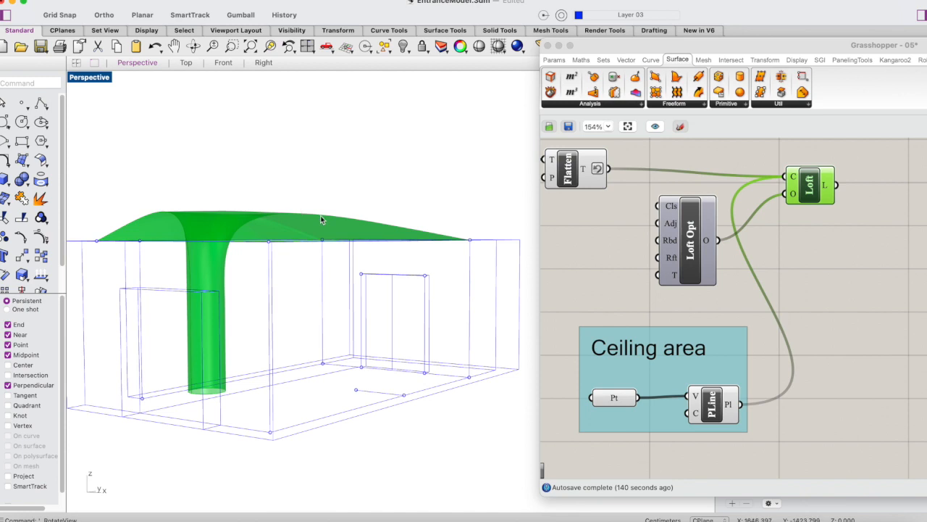
{"action": "left_click", "coordinate": [193, 45]}
{"action": "left_click_drag", "start_coordinate": [282, 151], "coordinate": [310, 234]}
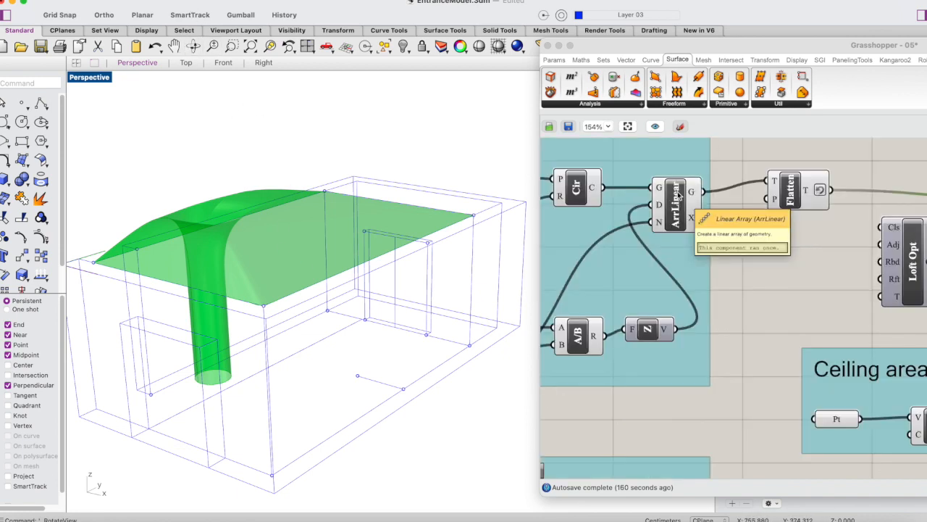
Move the Flatten component further away from Linear Array and inspect the arrayed circles in its geometry output
{"action": "left_click_drag", "start_coordinate": [783, 182], "coordinate": [829, 182]}
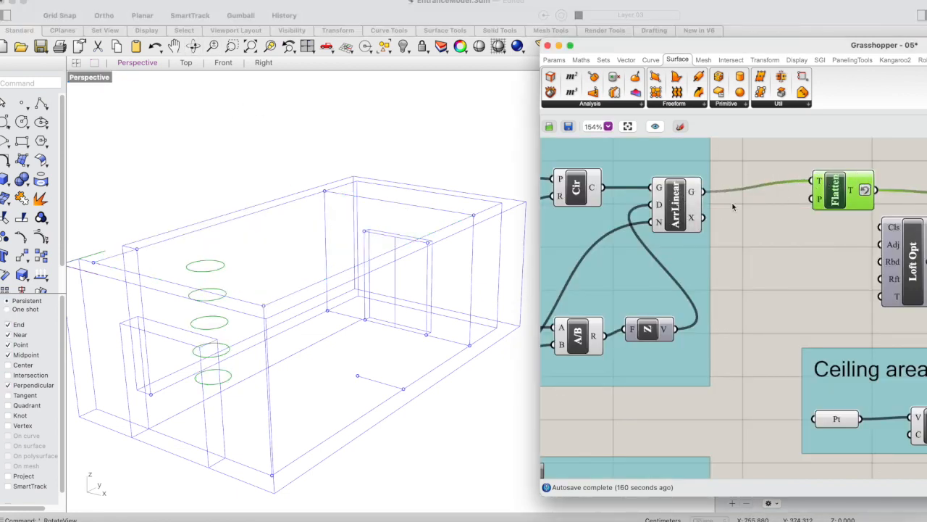
{"action": "left_click", "coordinate": [683, 201]}
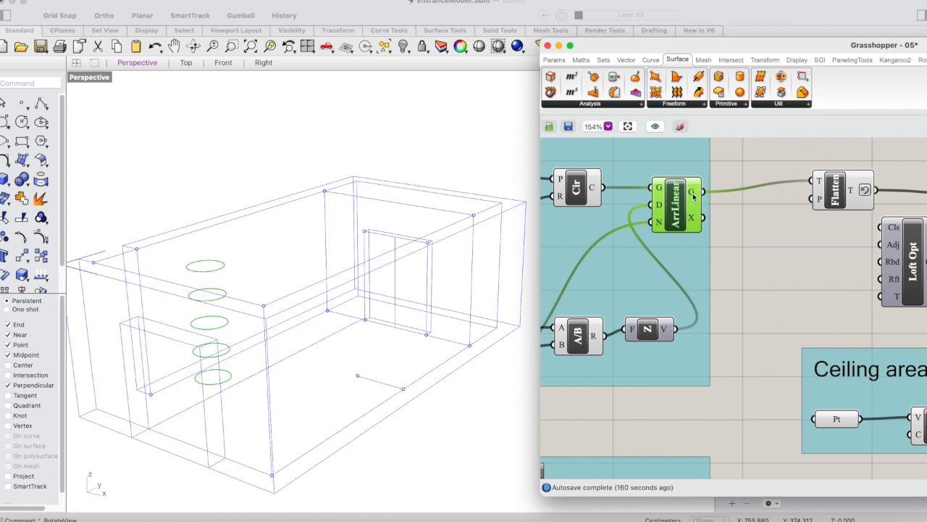
{"action": "mouse_move", "coordinate": [694, 196]}
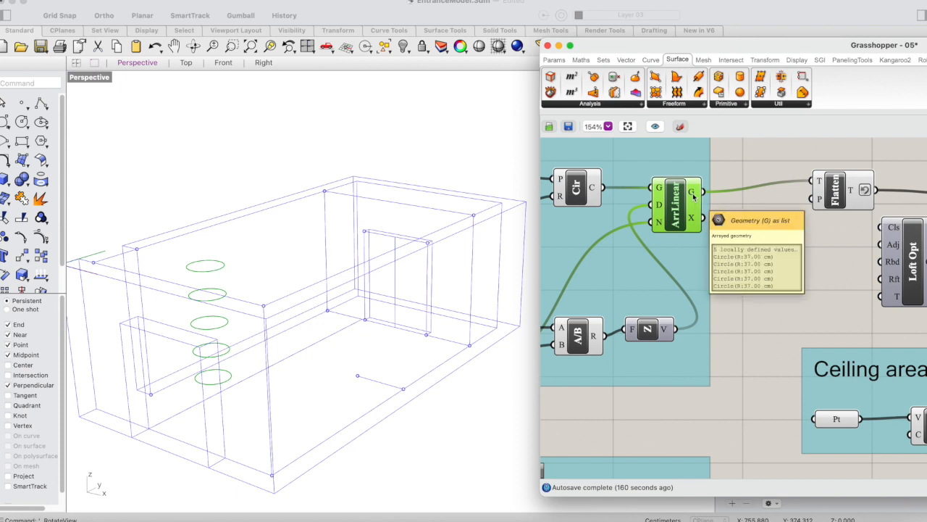
{"action": "scroll", "coordinate": [692, 193], "scroll_direction": "right", "scroll_amount": 3}
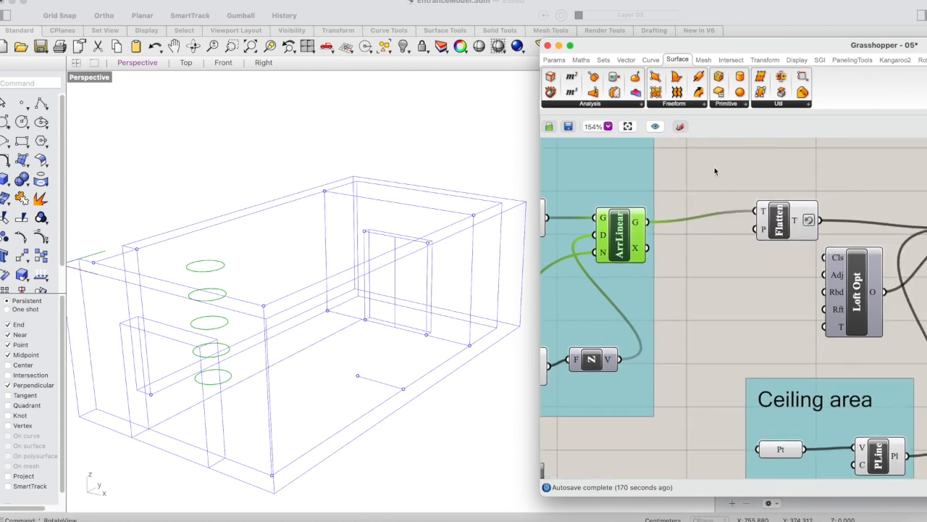
{"action": "double_click", "coordinate": [702, 178]}
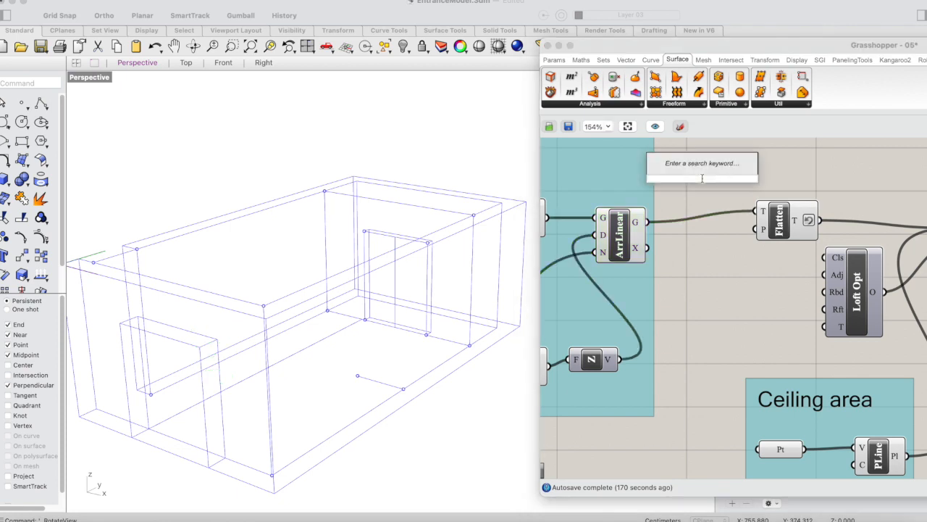
{"action": "key", "text": "Escape"}
{"action": "left_click", "coordinate": [621, 234]}
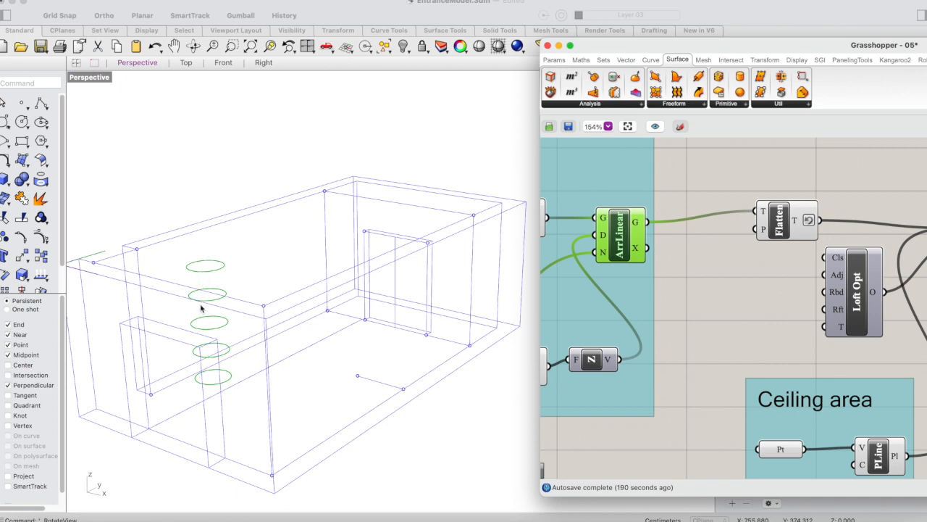
Add a Cull Index component to the canvas between Linear Array and Flatten
{"action": "double_click", "coordinate": [703, 184]}
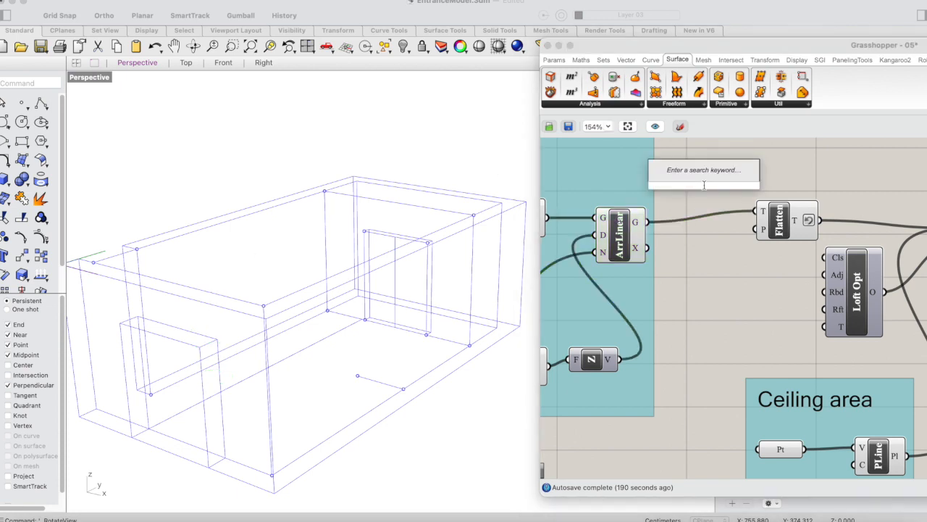
{"action": "type", "text": "cu"}
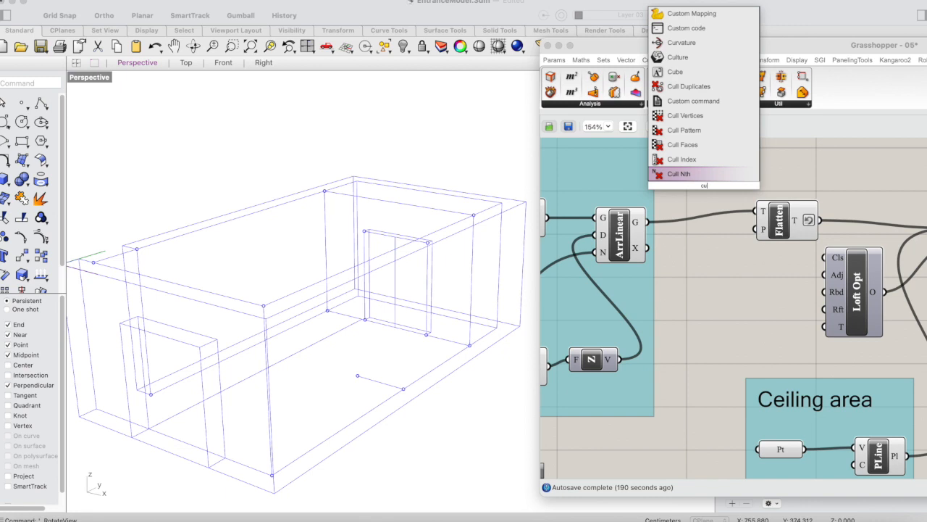
{"action": "left_click", "coordinate": [696, 160]}
{"action": "left_click_drag", "start_coordinate": [703, 172], "coordinate": [702, 251]}
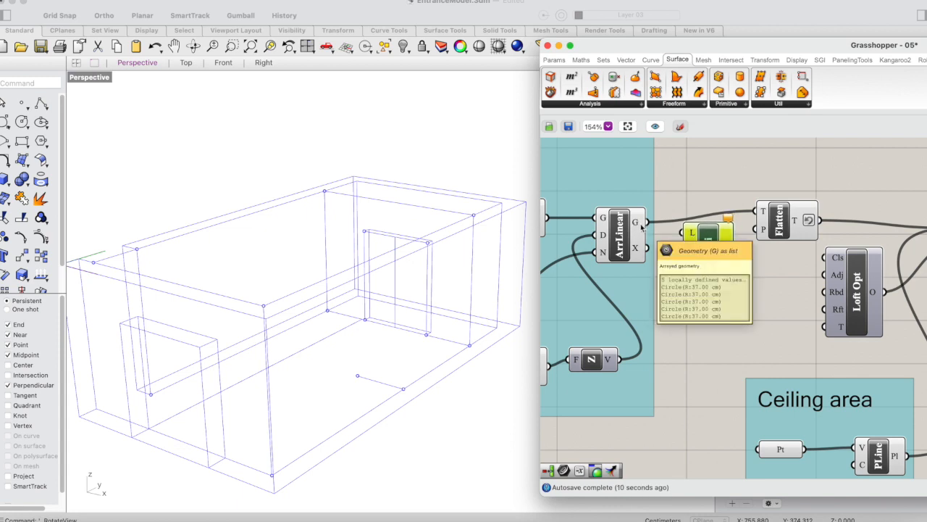
Rearrange the components so Cull Index sits after Flatten, and connect the flattened tree to Cull Index's list input
{"action": "left_click_drag", "start_coordinate": [704, 238], "coordinate": [862, 165]}
{"action": "left_click", "coordinate": [770, 218]}
{"action": "left_click_drag", "start_coordinate": [743, 220], "coordinate": [690, 225]}
{"action": "right_click_drag", "start_coordinate": [811, 187], "coordinate": [751, 215]}
{"action": "left_click_drag", "start_coordinate": [806, 203], "coordinate": [729, 272]}
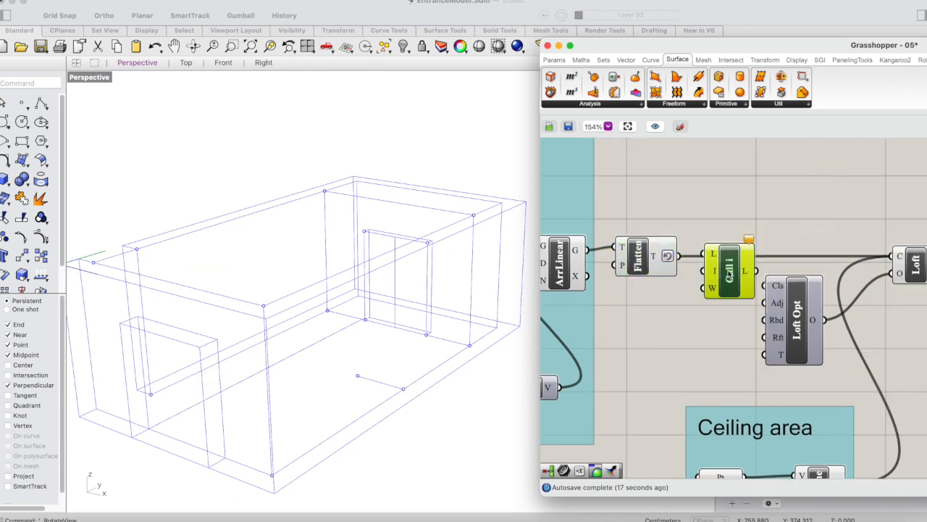
{"action": "right_click_drag", "start_coordinate": [671, 260], "coordinate": [641, 267]}
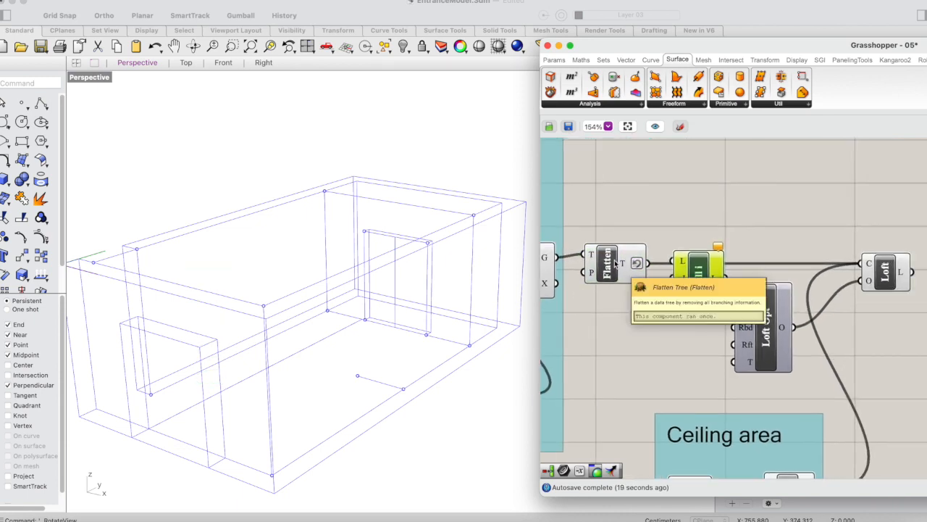
{"action": "left_click_drag", "start_coordinate": [647, 263], "coordinate": [691, 286]}
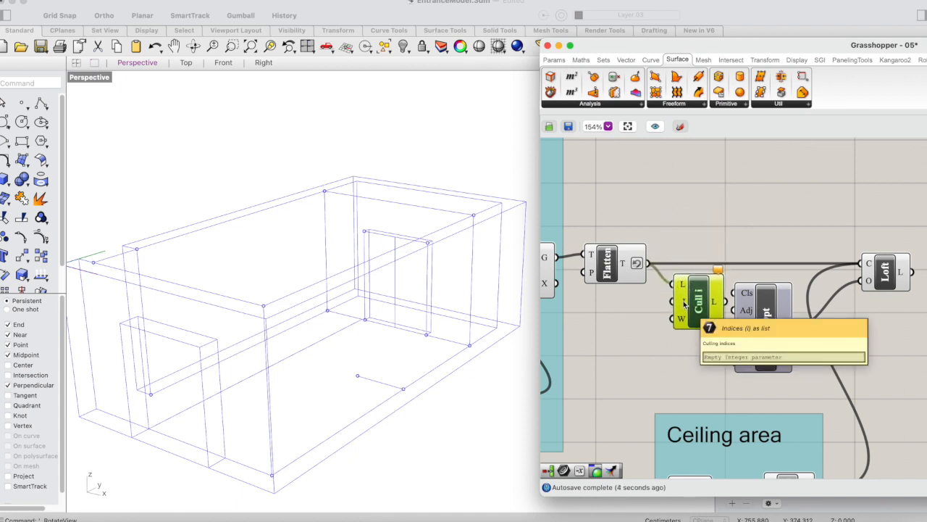
Set Cull Index's indices to 0 and 1 and shift the component slightly away from Loft Options
{"action": "right_click", "coordinate": [685, 303]}
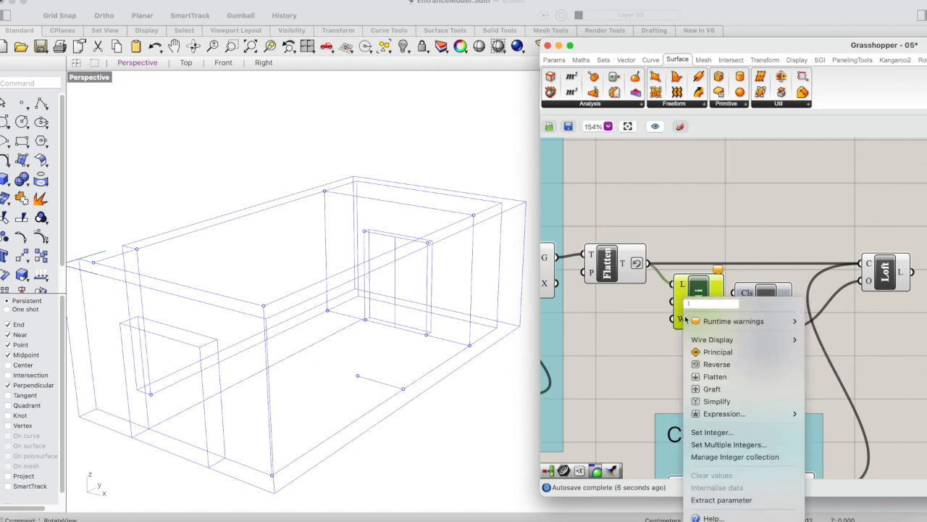
{"action": "left_click", "coordinate": [712, 444]}
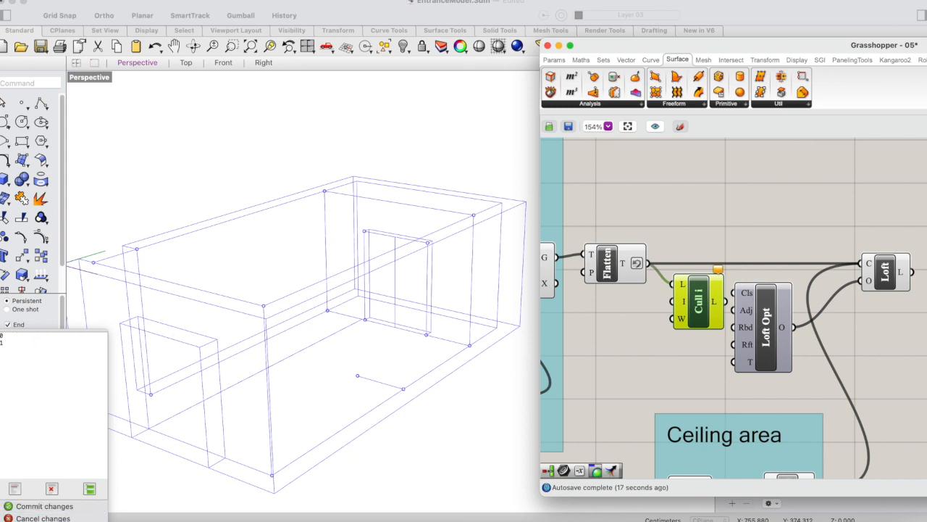
{"action": "left_click", "coordinate": [32, 509]}
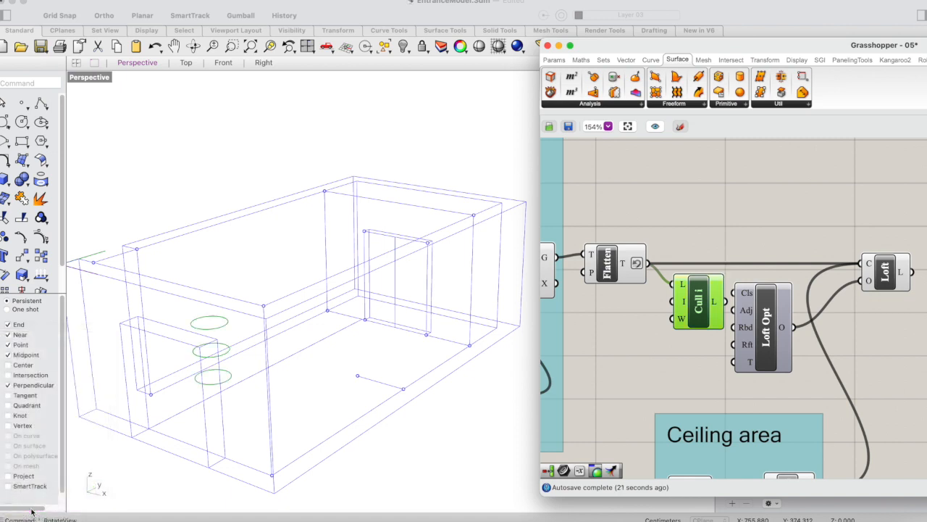
{"action": "left_click_drag", "start_coordinate": [686, 299], "coordinate": [666, 321]}
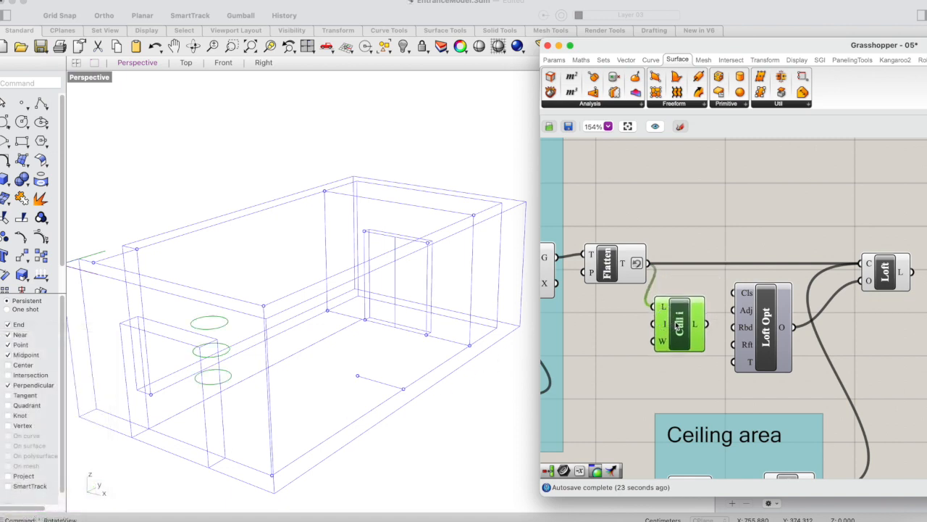
Inspect the culled circle list and trace the connections from Flatten and the ceiling polyline to the Loft
{"action": "mouse_move", "coordinate": [696, 326]}
{"action": "scroll", "coordinate": [705, 358], "scroll_direction": "down", "scroll_amount": 3}
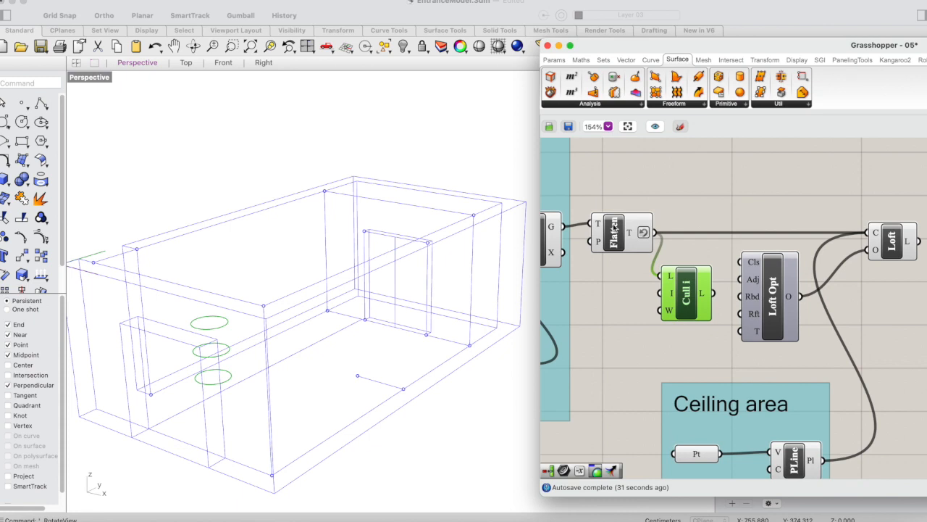
{"action": "scroll", "coordinate": [695, 254], "scroll_direction": "down", "scroll_amount": 2}
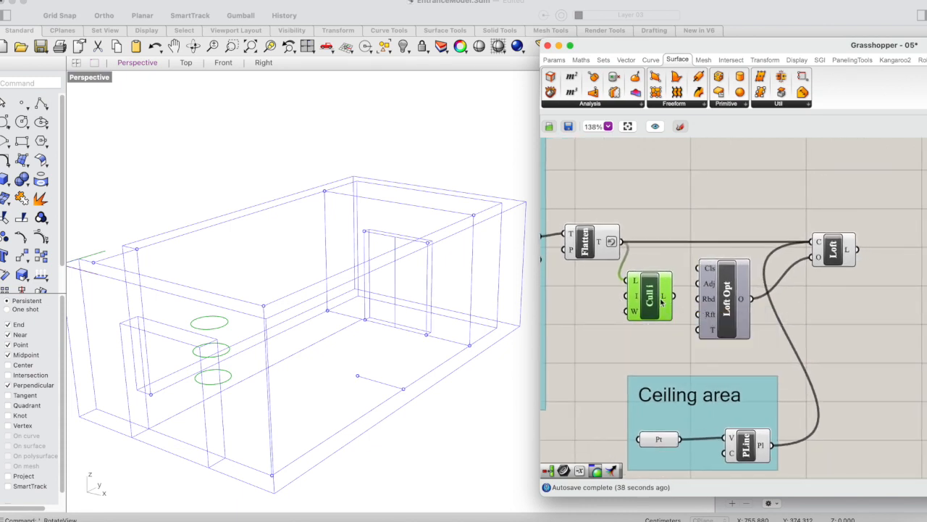
{"action": "scroll", "coordinate": [740, 284], "scroll_direction": "up", "scroll_amount": 2}
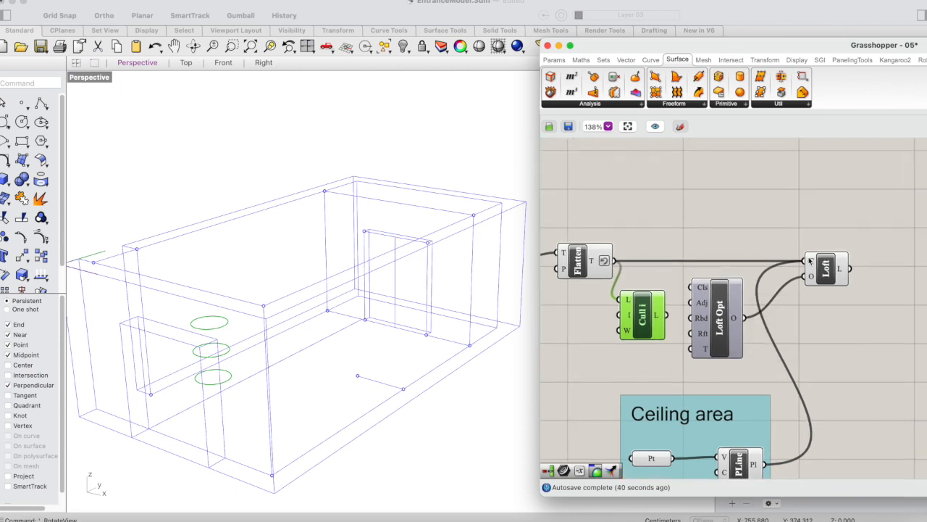
{"action": "mouse_move", "coordinate": [810, 261]}
{"action": "scroll", "coordinate": [845, 199], "scroll_direction": "down", "scroll_amount": 3}
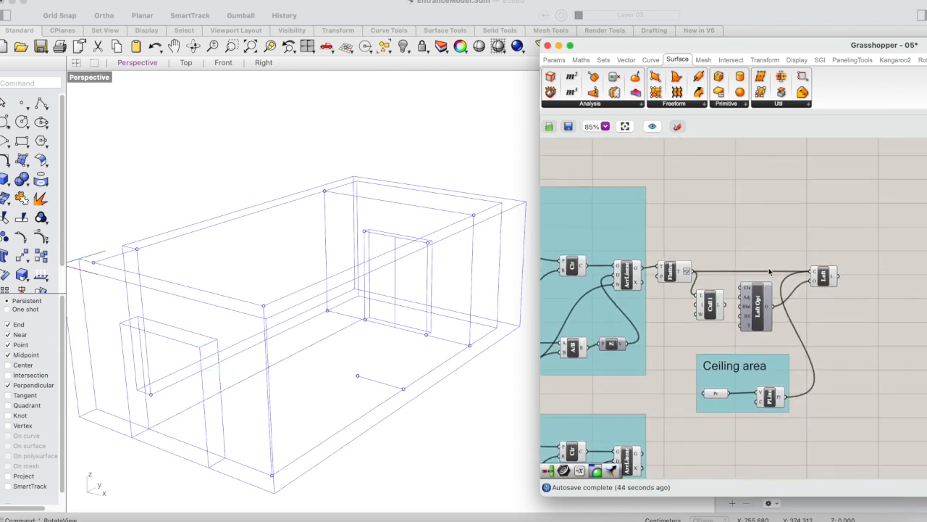
{"action": "scroll", "coordinate": [717, 310], "scroll_direction": "up", "scroll_amount": 3}
{"action": "left_click", "coordinate": [691, 318]}
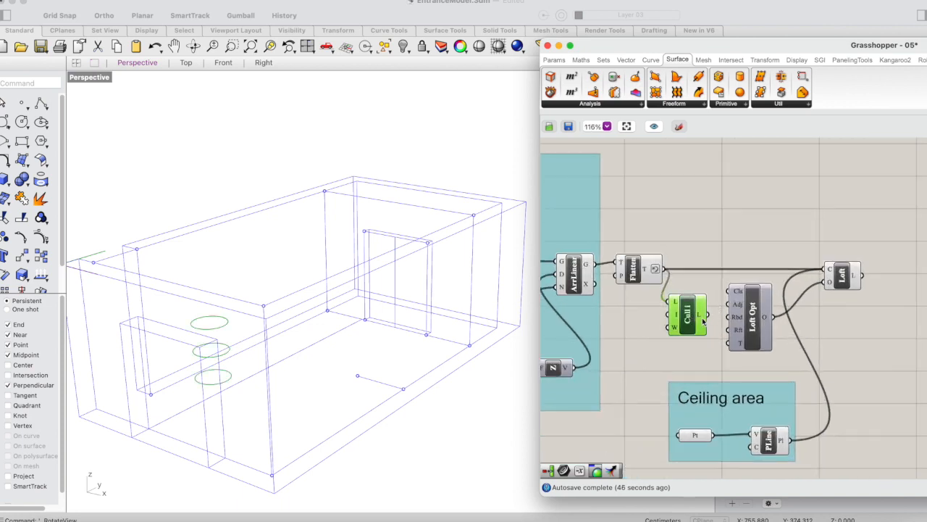
{"action": "mouse_move", "coordinate": [703, 322]}
{"action": "scroll", "coordinate": [703, 322], "scroll_direction": "left", "scroll_amount": 3}
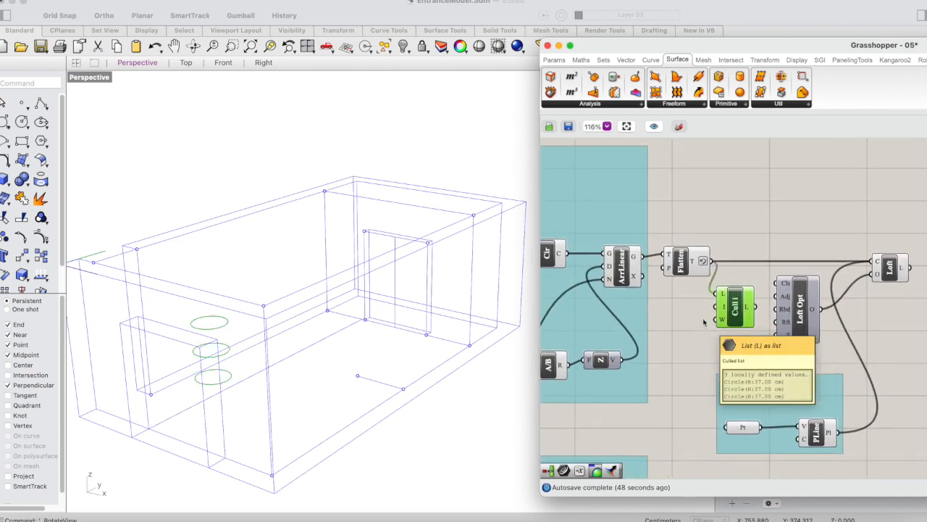
{"action": "scroll", "coordinate": [703, 322], "scroll_direction": "down", "scroll_amount": 3}
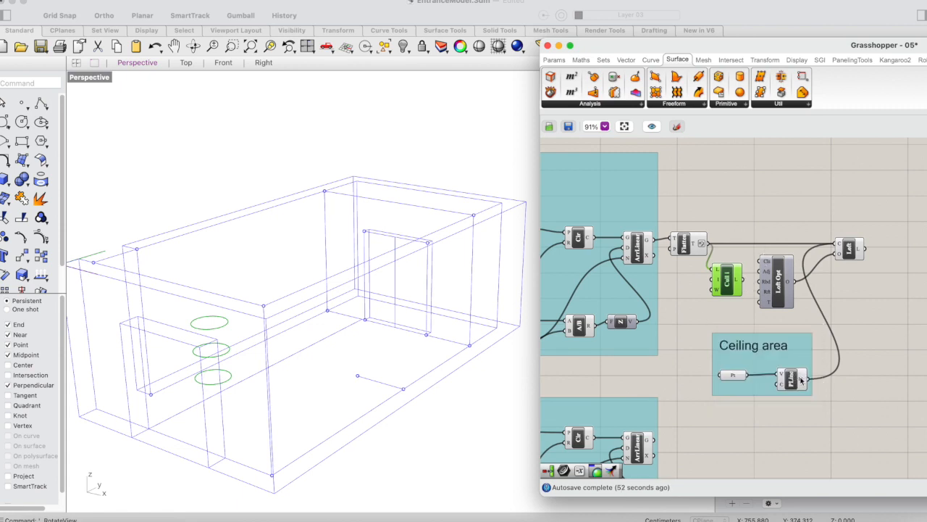
Feed the Loft's curves input with the ceiling polyline and the culled circles instead of the Flatten output, and flatten the Cull Index output
{"action": "left_click_drag", "start_coordinate": [806, 381], "coordinate": [834, 243]}
{"action": "left_click_drag", "start_coordinate": [743, 278], "coordinate": [834, 244]}
{"action": "left_click", "coordinate": [849, 250]}
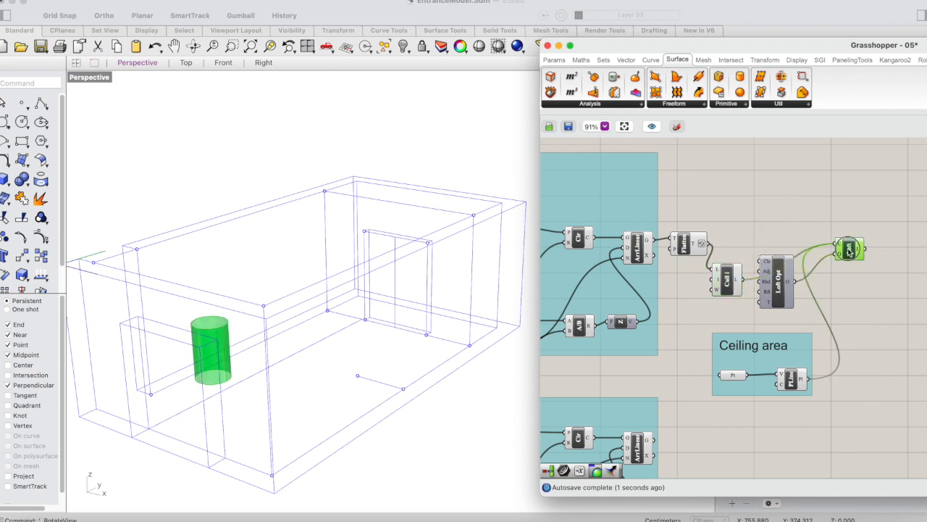
{"action": "mouse_move", "coordinate": [736, 279]}
{"action": "right_click", "coordinate": [739, 283]}
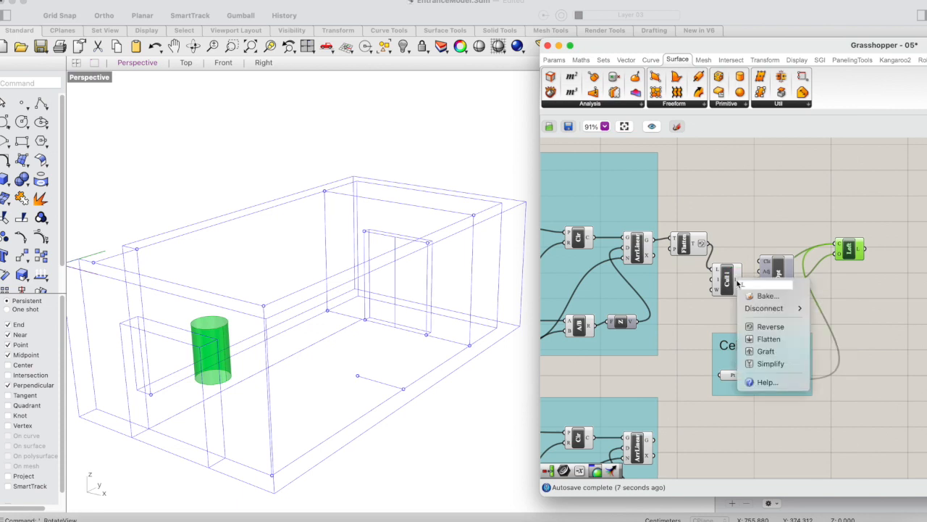
{"action": "left_click", "coordinate": [753, 338]}
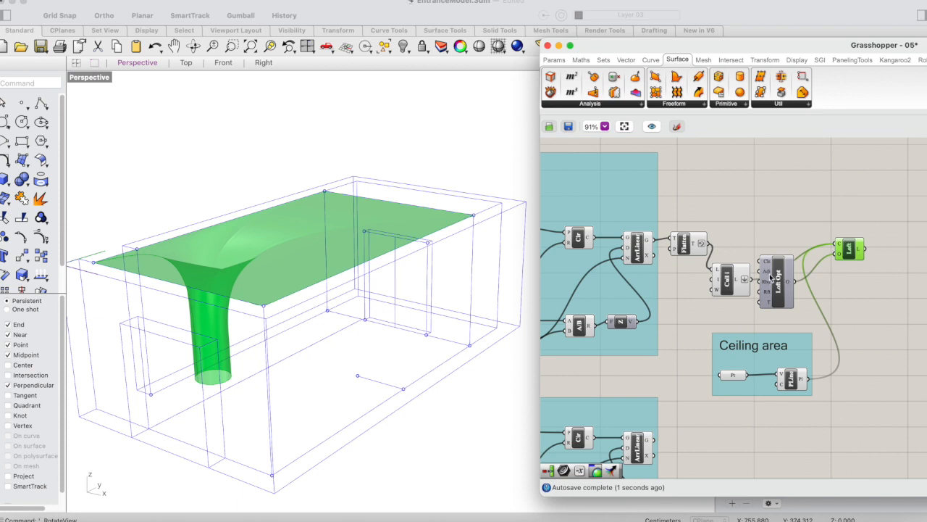
Move Loft Options clear of the wires and align Cull Index with the Flatten component
{"action": "left_click_drag", "start_coordinate": [769, 280], "coordinate": [793, 293]}
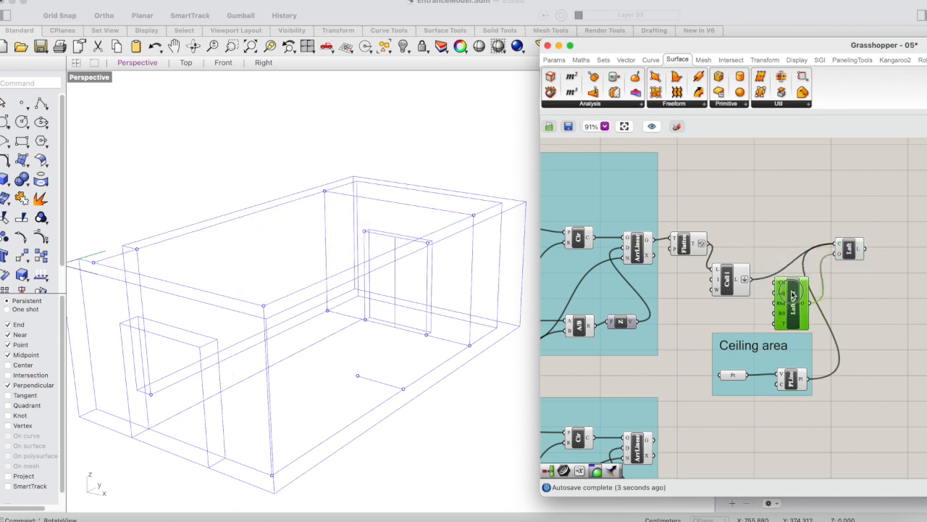
{"action": "left_click_drag", "start_coordinate": [730, 287], "coordinate": [739, 266]}
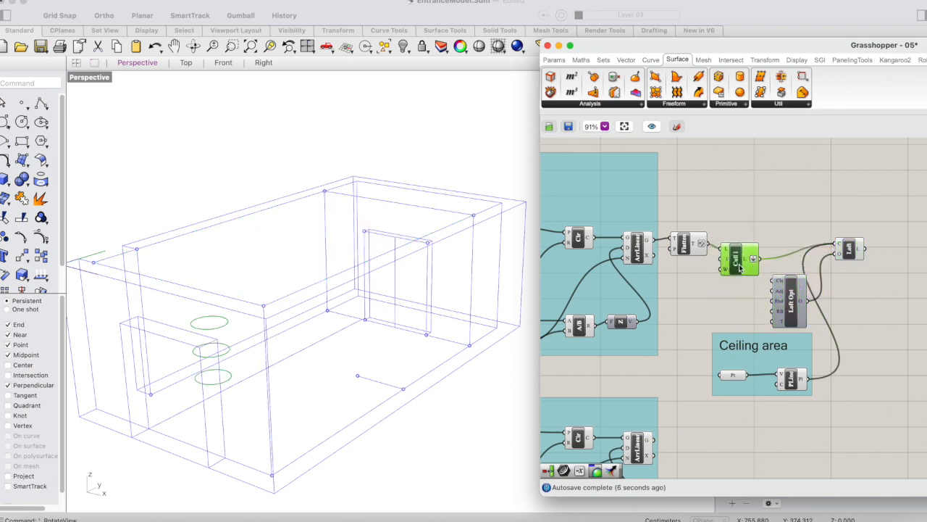
Select the Loft and orbit around the column to examine its transition into the ceiling
{"action": "left_click", "coordinate": [847, 248]}
{"action": "left_click", "coordinate": [193, 46]}
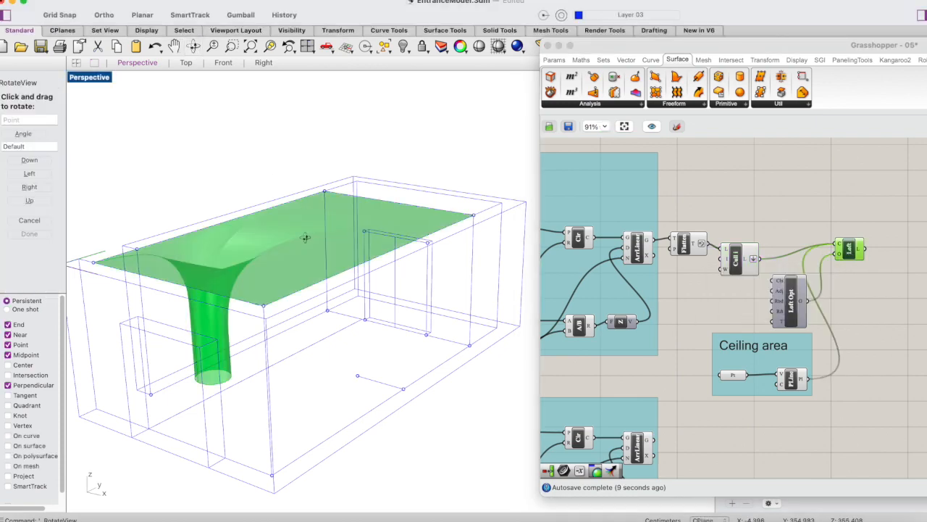
{"action": "mouse_move", "coordinate": [300, 240]}
{"action": "left_mouse_down"}
{"action": "mouse_move", "coordinate": [298, 303]}
{"action": "mouse_move", "coordinate": [290, 268]}
{"action": "mouse_move", "coordinate": [311, 213]}
{"action": "mouse_move", "coordinate": [332, 213]}
{"action": "mouse_move", "coordinate": [302, 231]}
{"action": "mouse_move", "coordinate": [292, 255]}
{"action": "mouse_move", "coordinate": [299, 270]}
{"action": "mouse_move", "coordinate": [333, 240]}
{"action": "mouse_move", "coordinate": [331, 232]}
{"action": "mouse_move", "coordinate": [288, 272]}
{"action": "mouse_move", "coordinate": [292, 297]}
{"action": "mouse_move", "coordinate": [314, 239]}
{"action": "left_mouse_up"}
{"action": "key", "text": "Escape"}
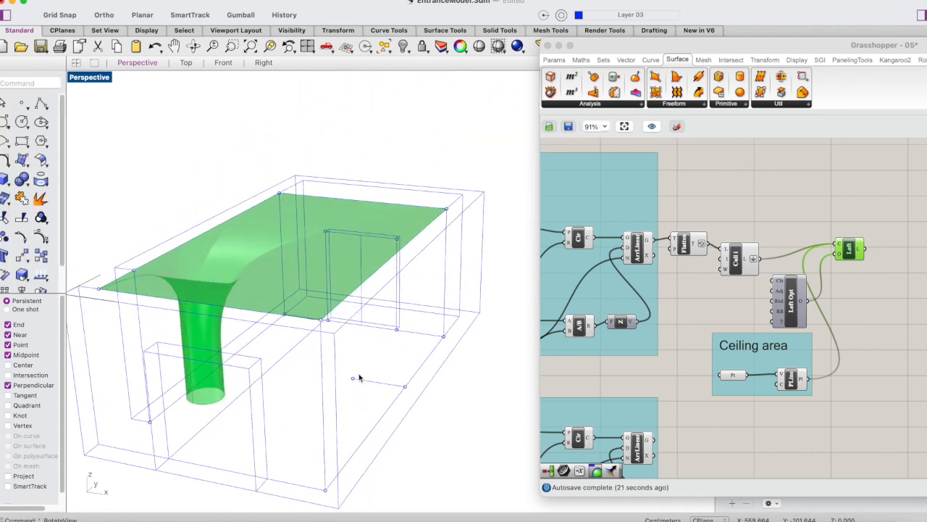
Check the culled list, deselect the Loft, and review the whole definition including the second column group
{"action": "scroll", "coordinate": [826, 253], "scroll_direction": "down", "scroll_amount": 3}
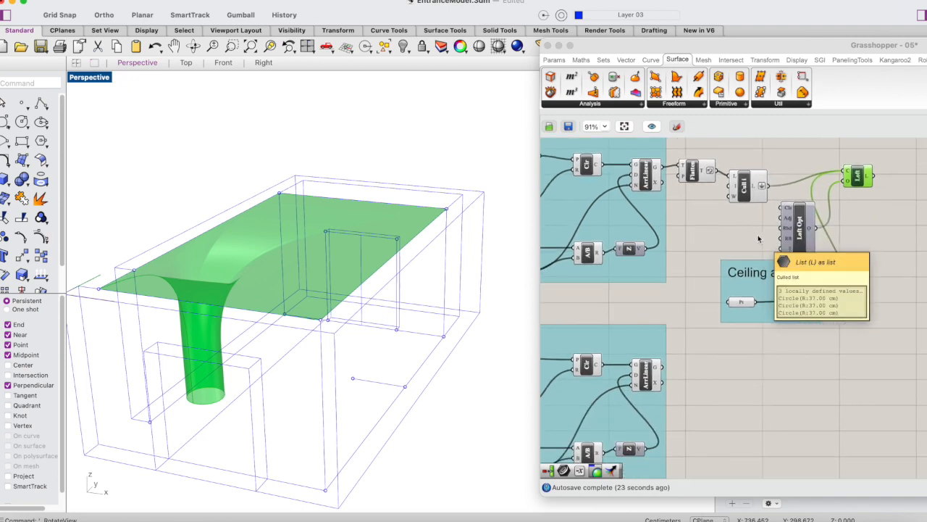
{"action": "scroll", "coordinate": [788, 291], "scroll_direction": "down", "scroll_amount": 2}
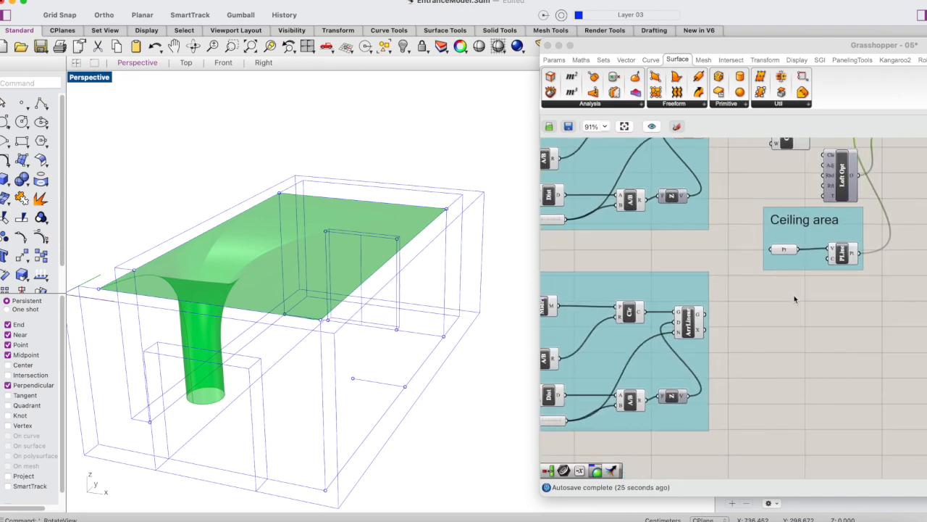
{"action": "left_click", "coordinate": [807, 332]}
{"action": "scroll", "coordinate": [808, 336], "scroll_direction": "right", "scroll_amount": 3}
{"action": "scroll", "coordinate": [807, 331], "scroll_direction": "down", "scroll_amount": 3}
{"action": "scroll", "coordinate": [807, 332], "scroll_direction": "right", "scroll_amount": 2}
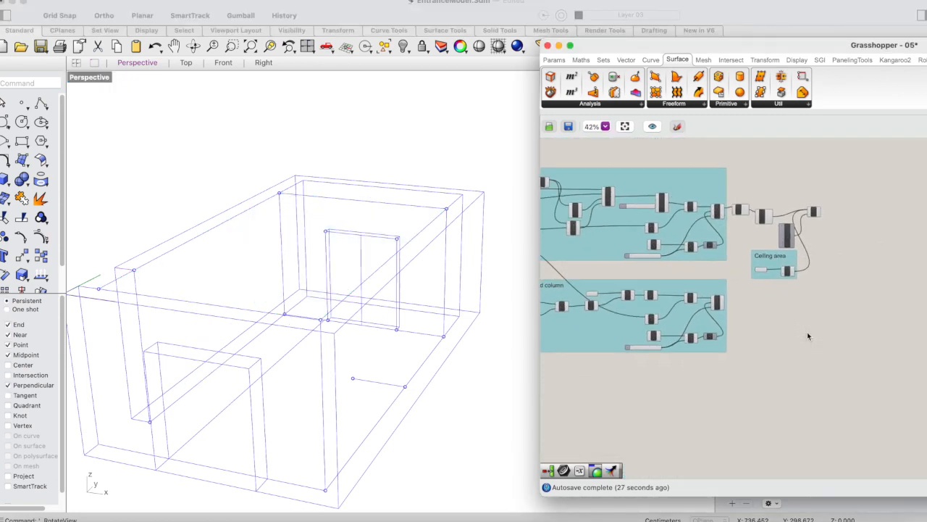
Duplicate the Flatten, Cull Index, Loft Options and Loft components together and place the copies beside the second column group
{"action": "scroll", "coordinate": [861, 221], "scroll_direction": "up", "scroll_amount": 2}
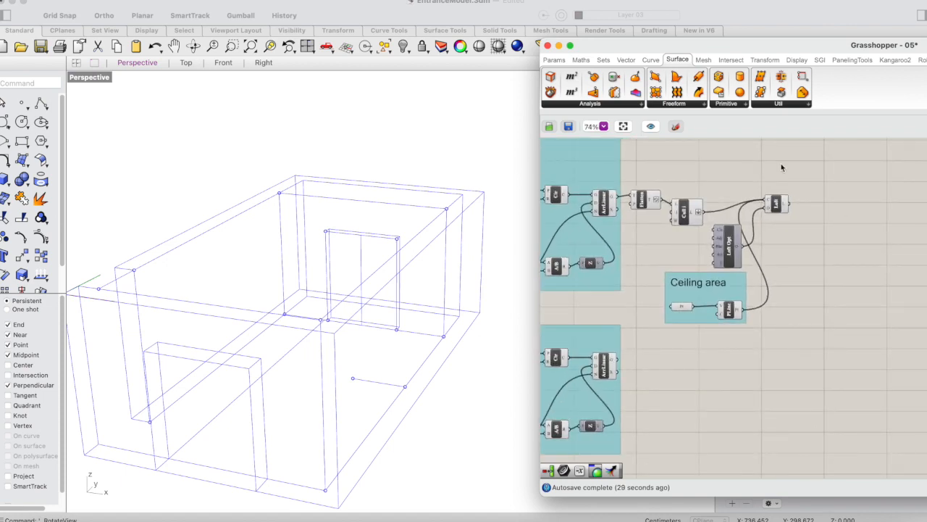
{"action": "scroll", "coordinate": [817, 175], "scroll_direction": "left", "scroll_amount": 2}
{"action": "left_click_drag", "start_coordinate": [680, 281], "coordinate": [673, 249]}
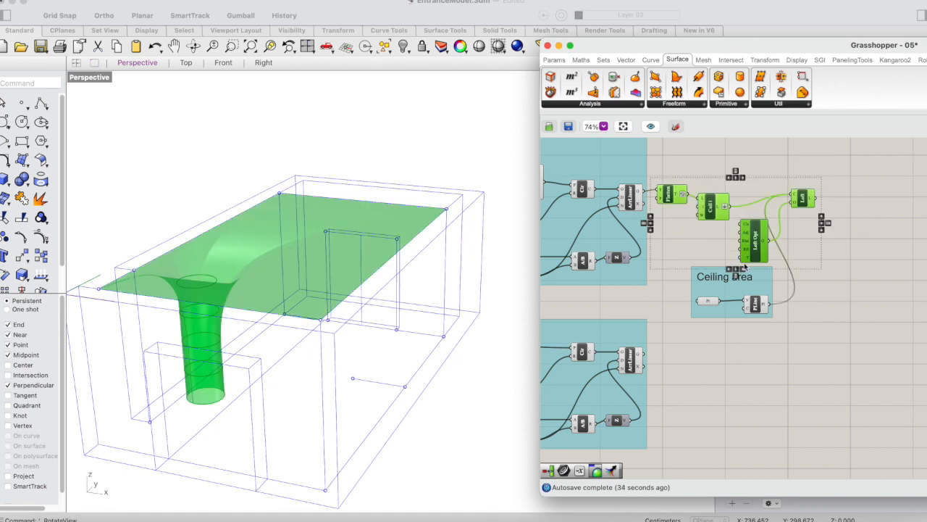
{"action": "scroll", "coordinate": [746, 267], "scroll_direction": "right", "scroll_amount": 3}
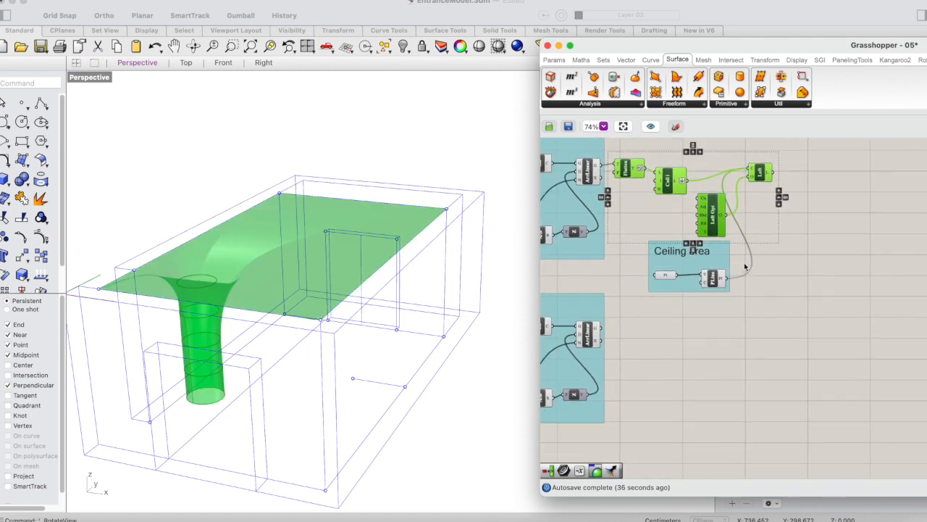
{"action": "left_click_drag", "start_coordinate": [635, 181], "coordinate": [650, 334], "text": "alt"}
Feed the copied Flatten from the second column's Linear Array geometry and select the copied Loft to check its surface
{"action": "scroll", "coordinate": [664, 443], "scroll_direction": "left", "scroll_amount": 2}
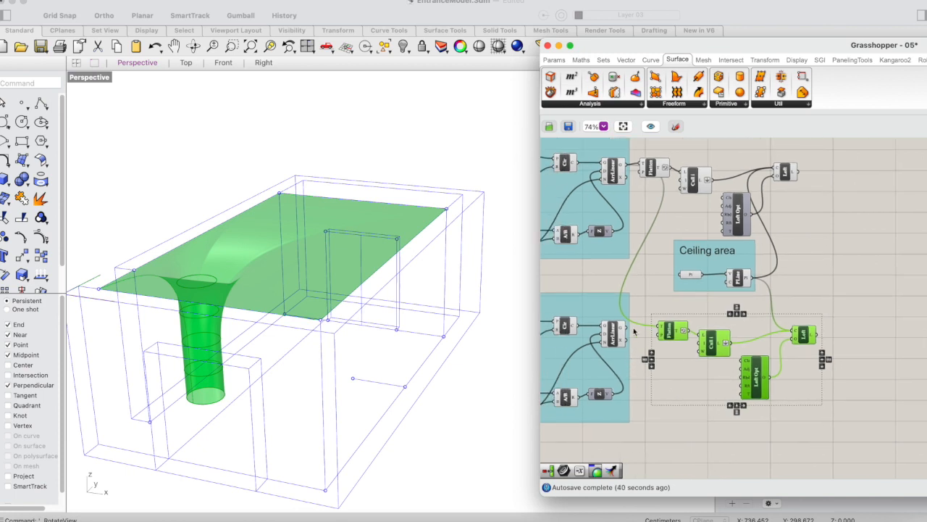
{"action": "left_click_drag", "start_coordinate": [664, 316], "coordinate": [665, 324]}
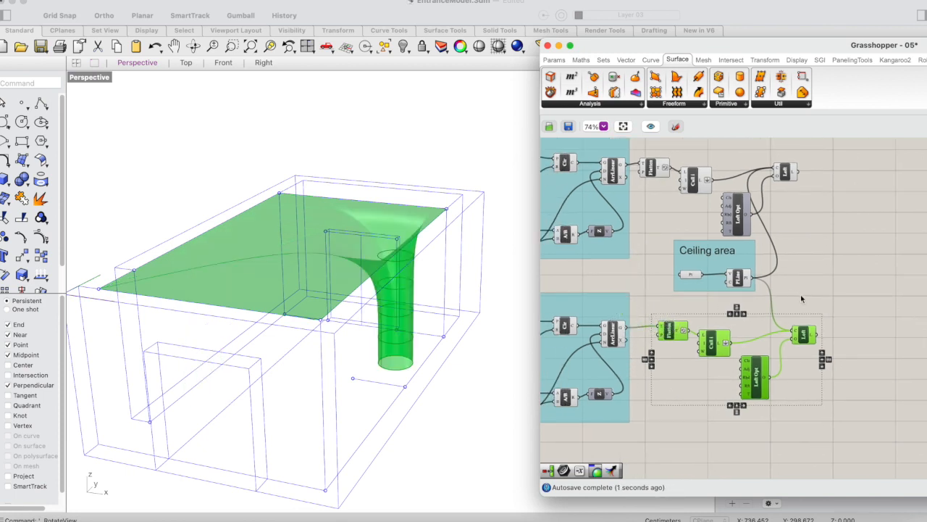
{"action": "scroll", "coordinate": [797, 294], "scroll_direction": "down", "scroll_amount": 2}
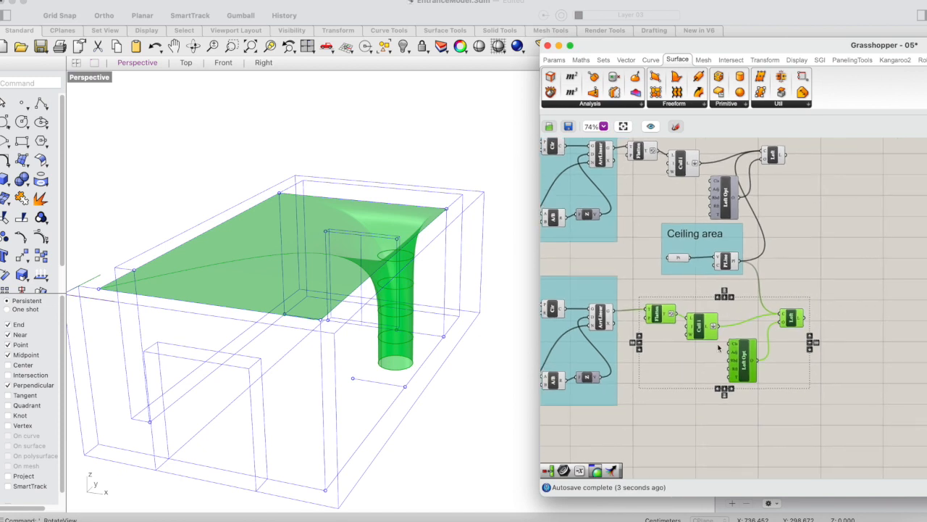
{"action": "left_click", "coordinate": [705, 426]}
{"action": "left_click", "coordinate": [794, 319]}
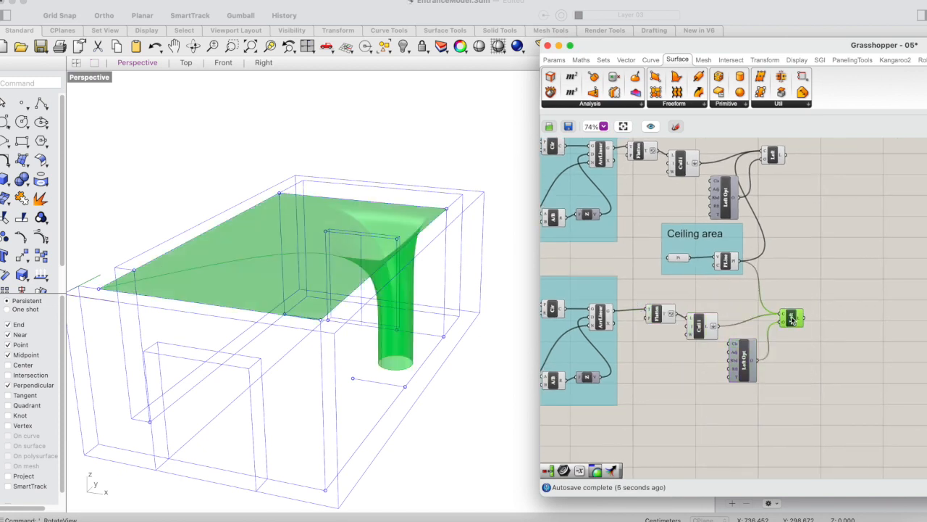
{"action": "scroll", "coordinate": [793, 320], "scroll_direction": "left", "scroll_amount": 3}
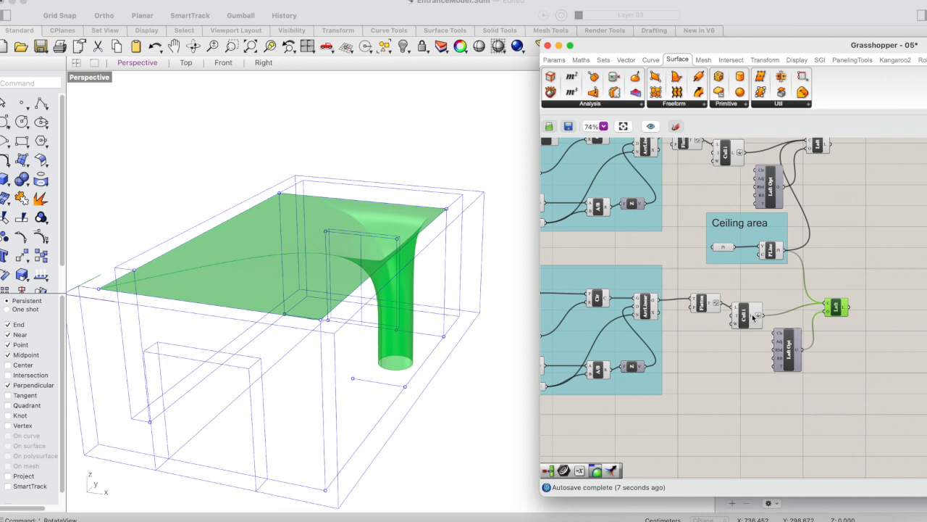
{"action": "mouse_move", "coordinate": [754, 316]}
{"action": "scroll", "coordinate": [753, 316], "scroll_direction": "right", "scroll_amount": 3}
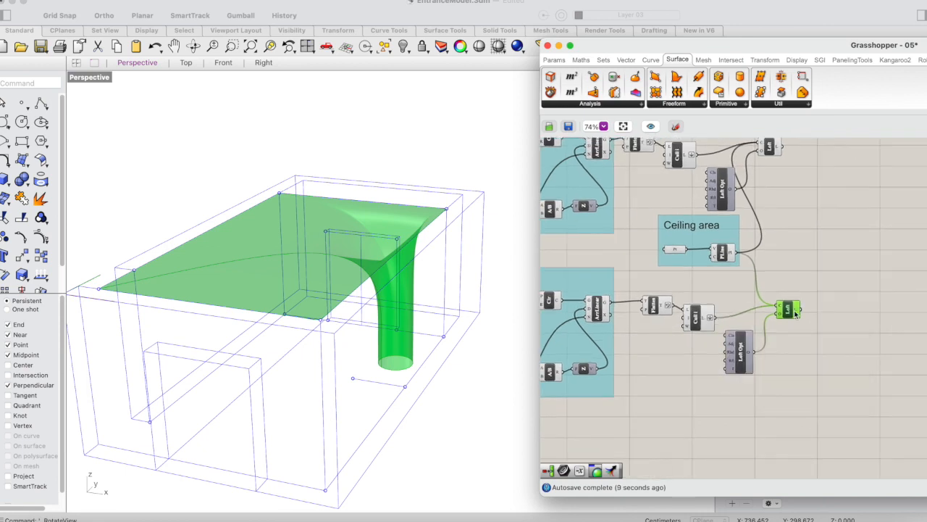
Move the two Loft components farther away from their Cull Index and Loft Options components to open up the wires
{"action": "scroll", "coordinate": [794, 313], "scroll_direction": "up", "scroll_amount": 2}
{"action": "scroll", "coordinate": [793, 314], "scroll_direction": "up", "scroll_amount": 1}
{"action": "left_click", "coordinate": [747, 206], "text": "shift"}
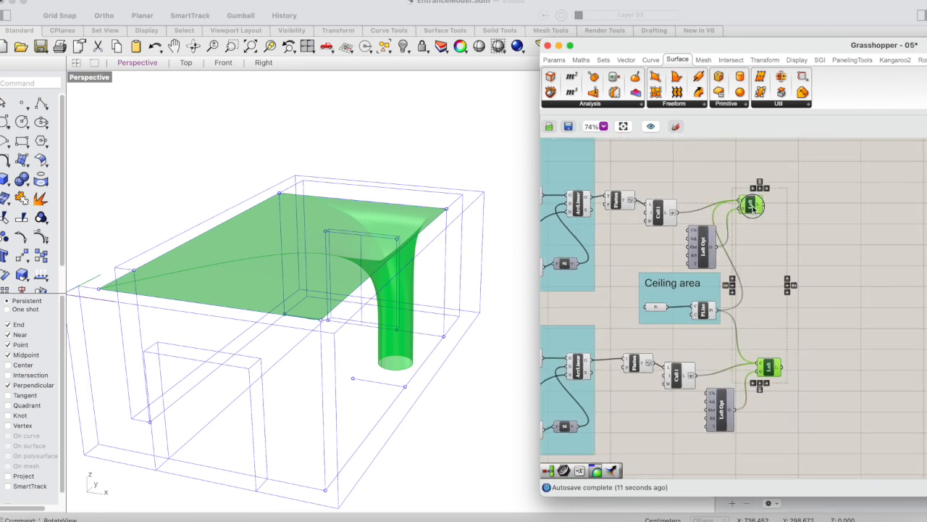
{"action": "left_click", "coordinate": [710, 176]}
{"action": "left_click_drag", "start_coordinate": [748, 203], "coordinate": [776, 203]}
{"action": "left_click", "coordinate": [771, 367]}
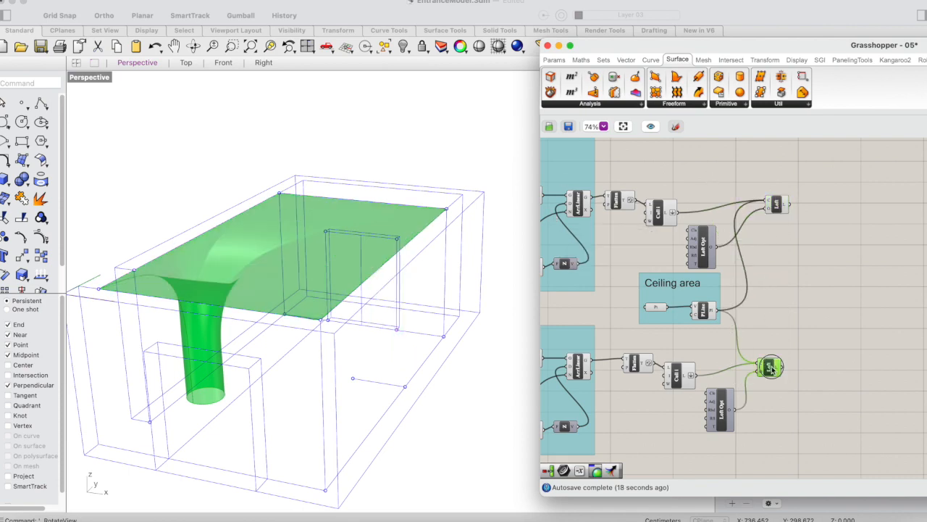
Select both Loft components together and orbit to a low view to examine the two columns meeting the ceiling
{"action": "left_click", "coordinate": [777, 204], "text": "shift"}
{"action": "right_click", "coordinate": [330, 224]}
{"action": "mouse_move", "coordinate": [331, 225]}
{"action": "left_mouse_down"}
{"action": "mouse_move", "coordinate": [317, 261]}
{"action": "mouse_move", "coordinate": [317, 196]}
{"action": "mouse_move", "coordinate": [344, 182]}
{"action": "mouse_move", "coordinate": [323, 211]}
{"action": "left_mouse_up"}
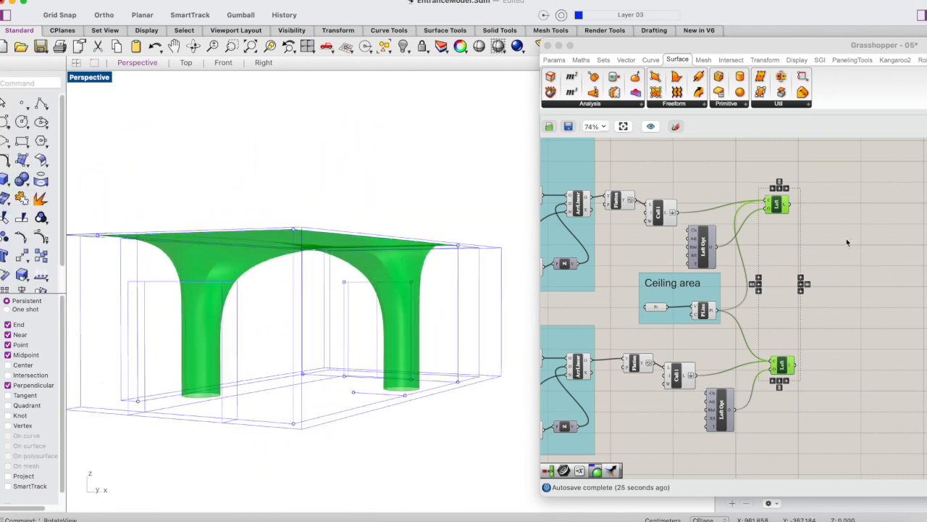
{"action": "scroll", "coordinate": [847, 245], "scroll_direction": "right", "scroll_amount": 5}
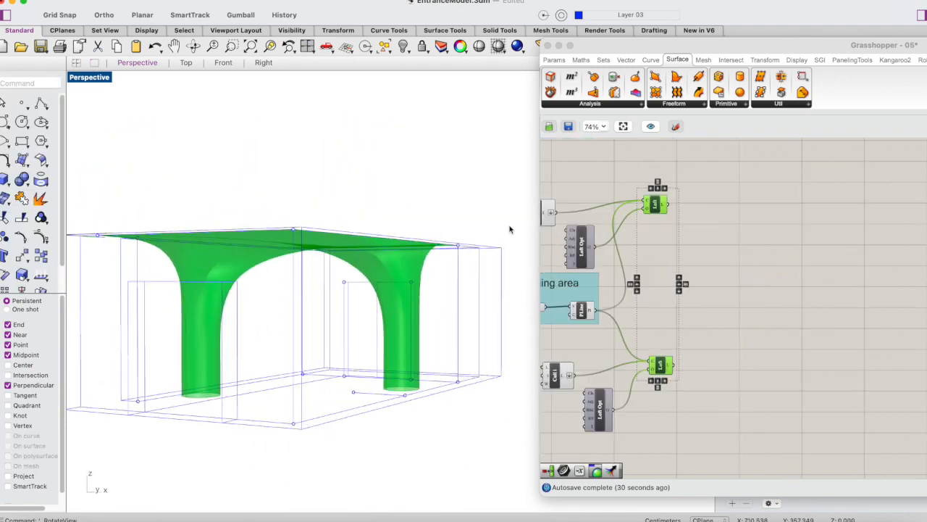